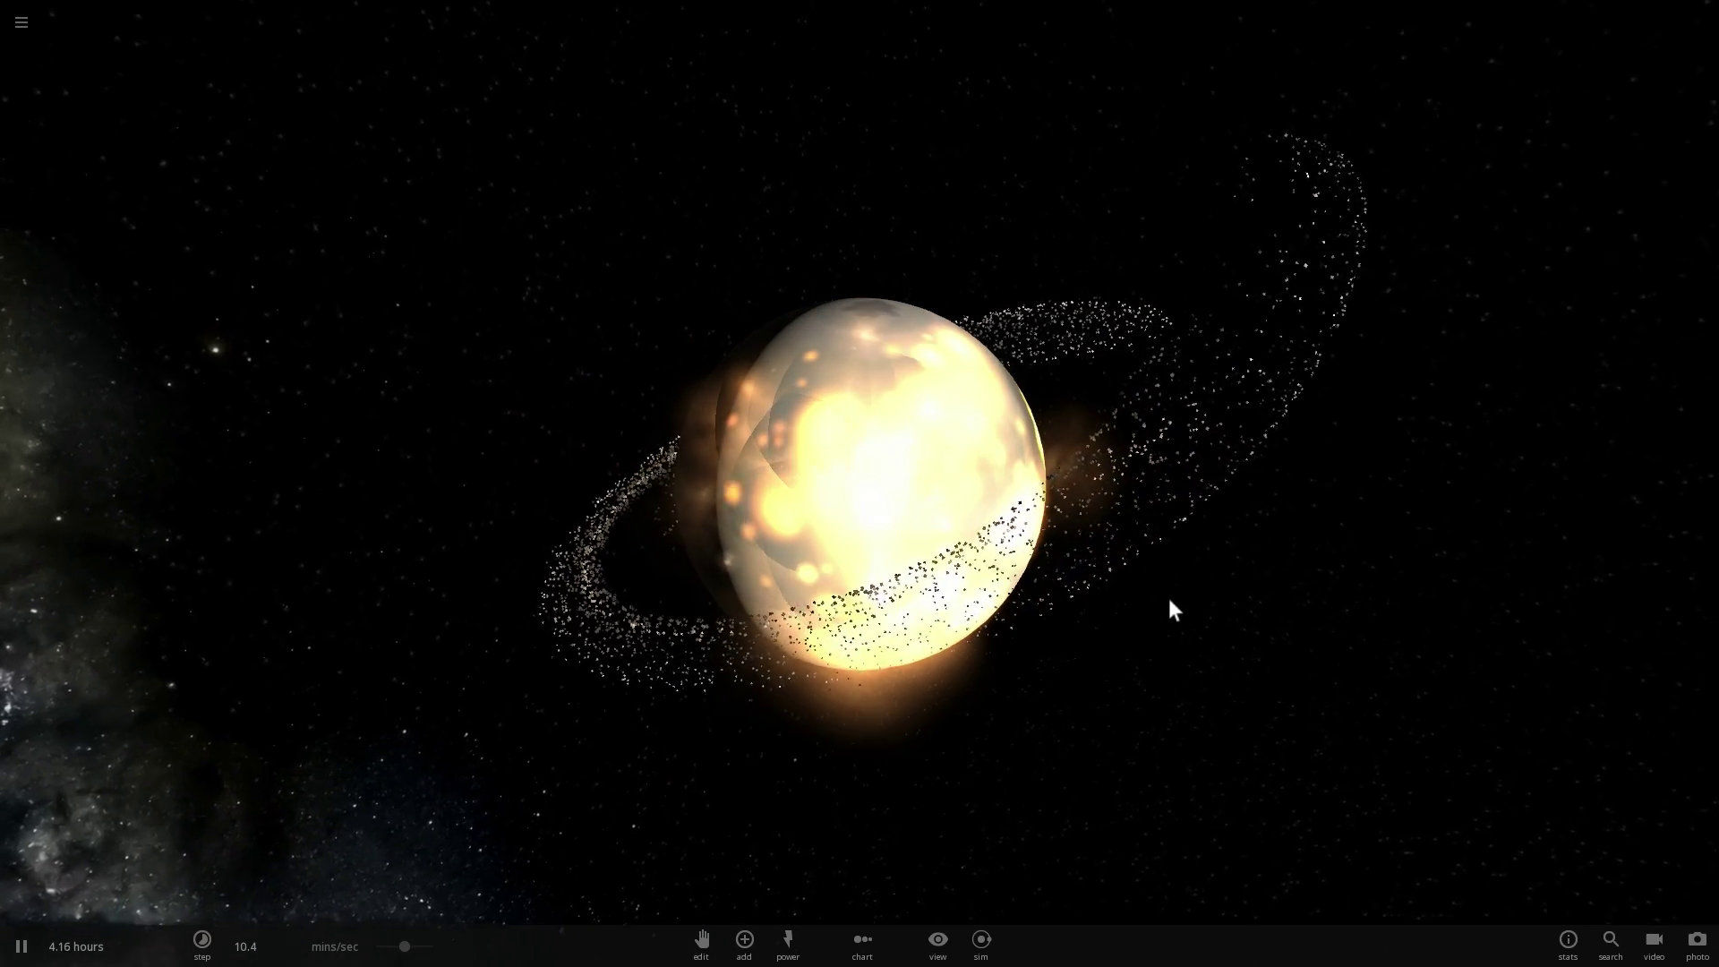
Select Saturn, raise the simulation speed to about 29 minutes per second, and observe the impacts and scattered ring debris.
scroll(1180, 591, down, 3)
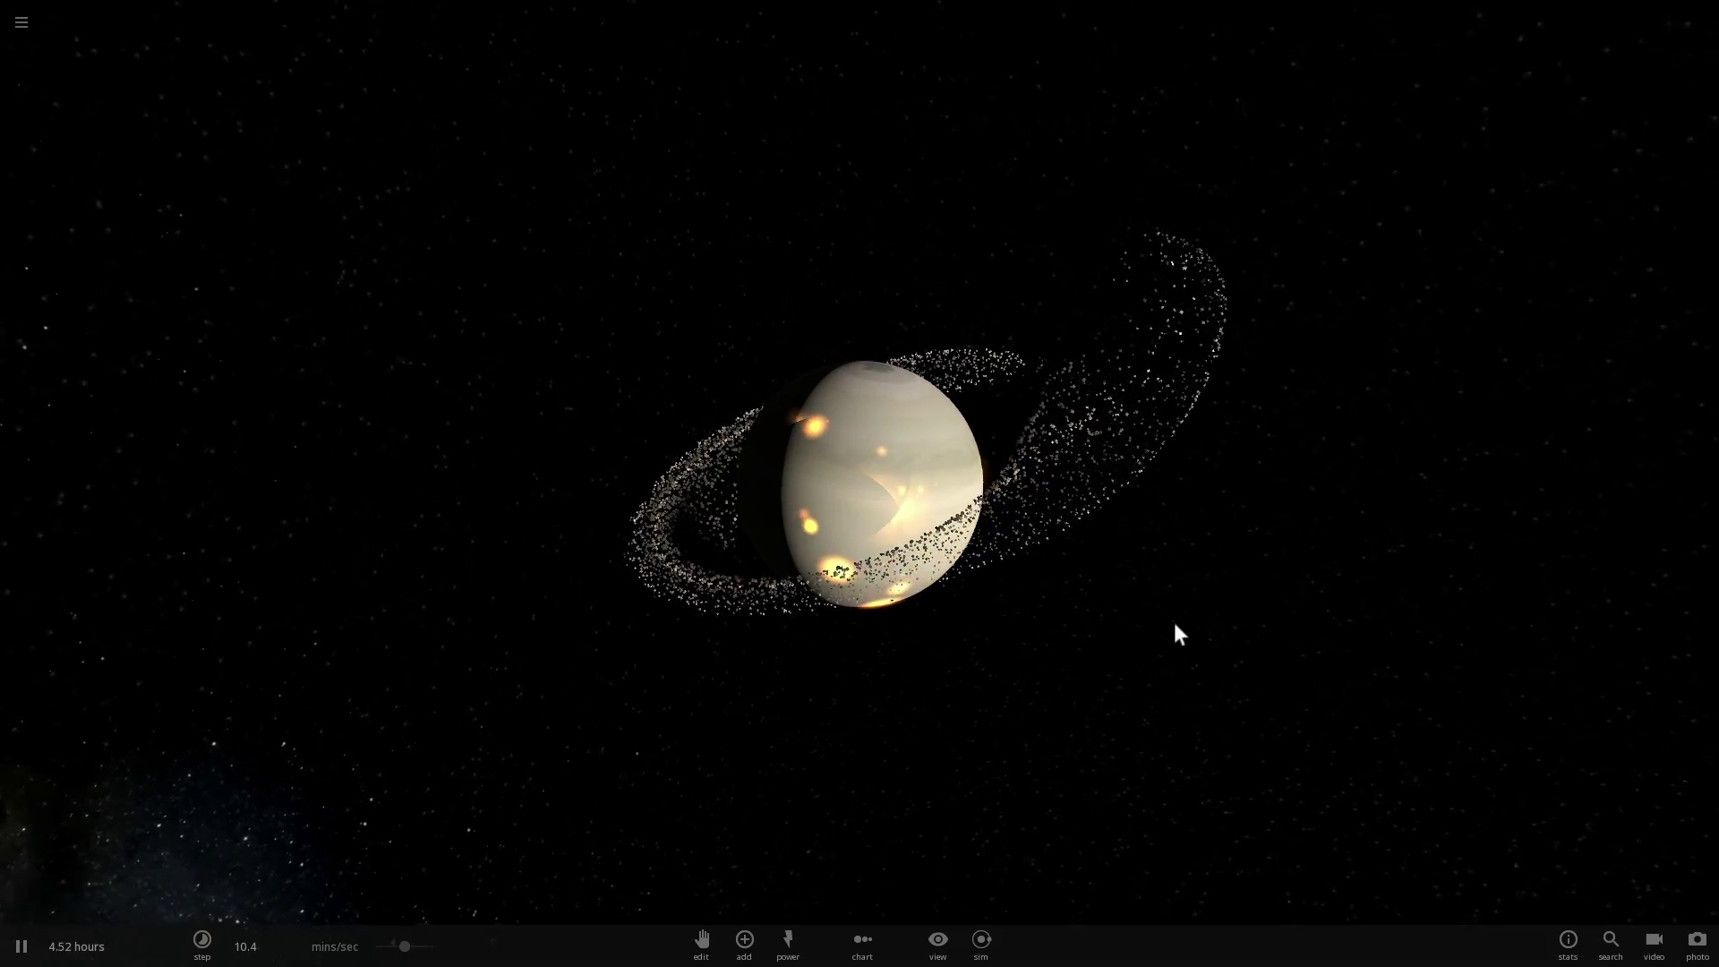
click(934, 474)
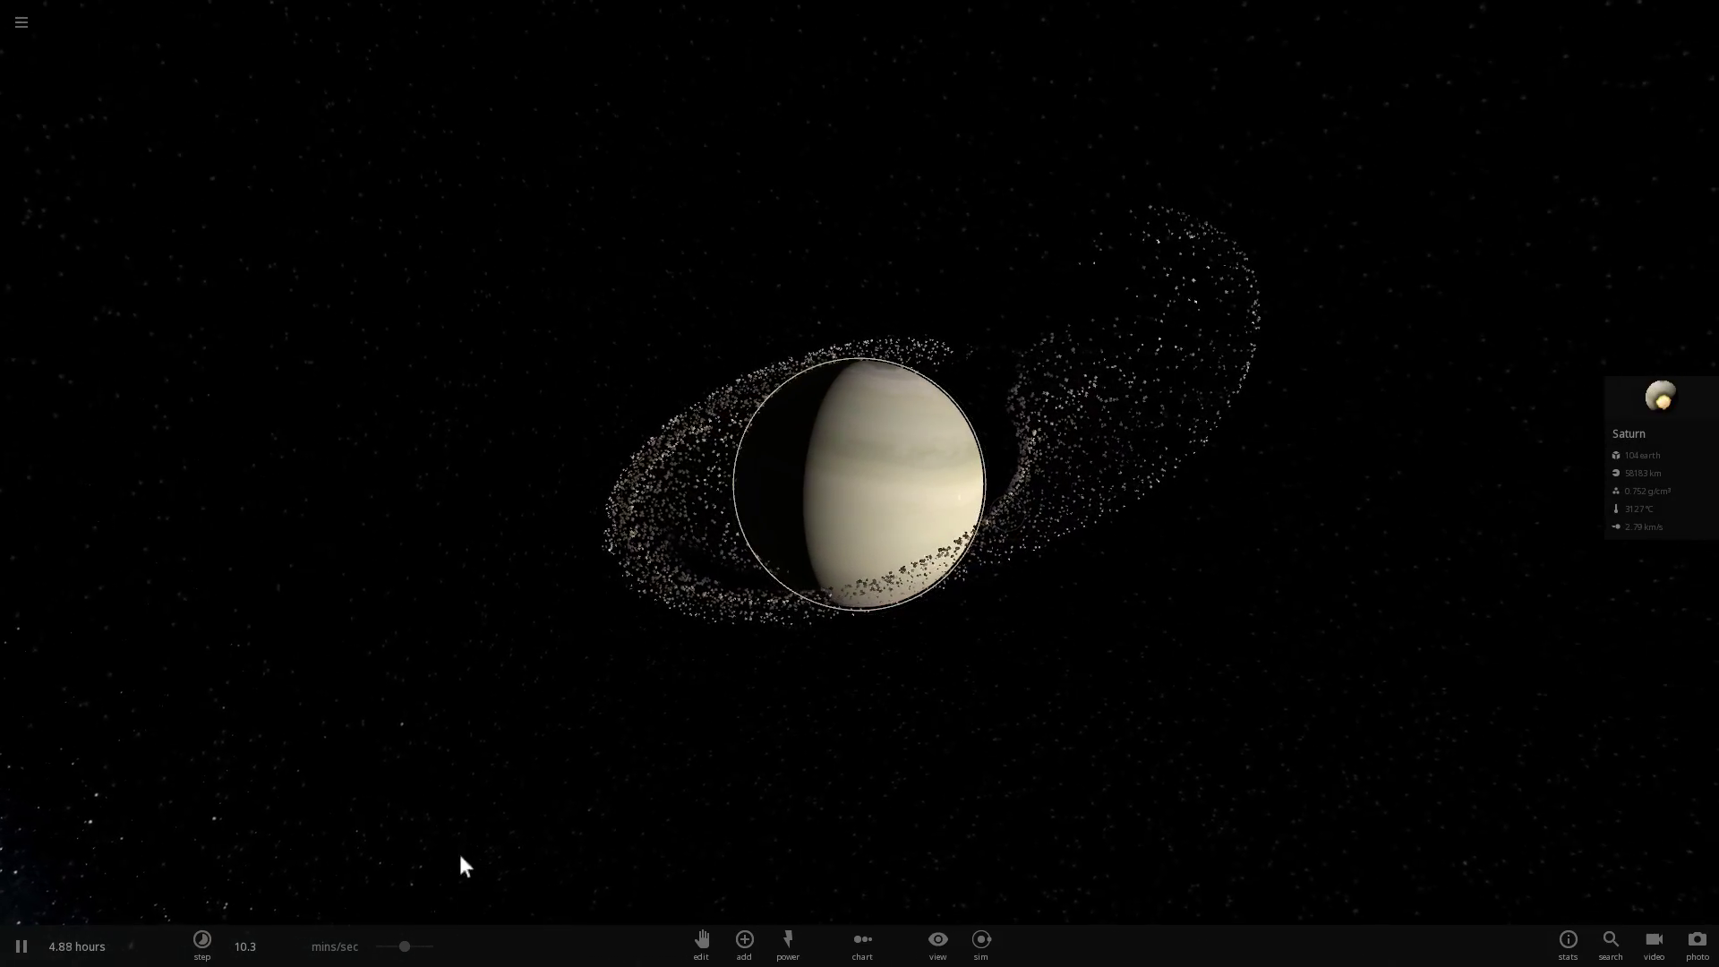
drag(401, 945, 417, 945)
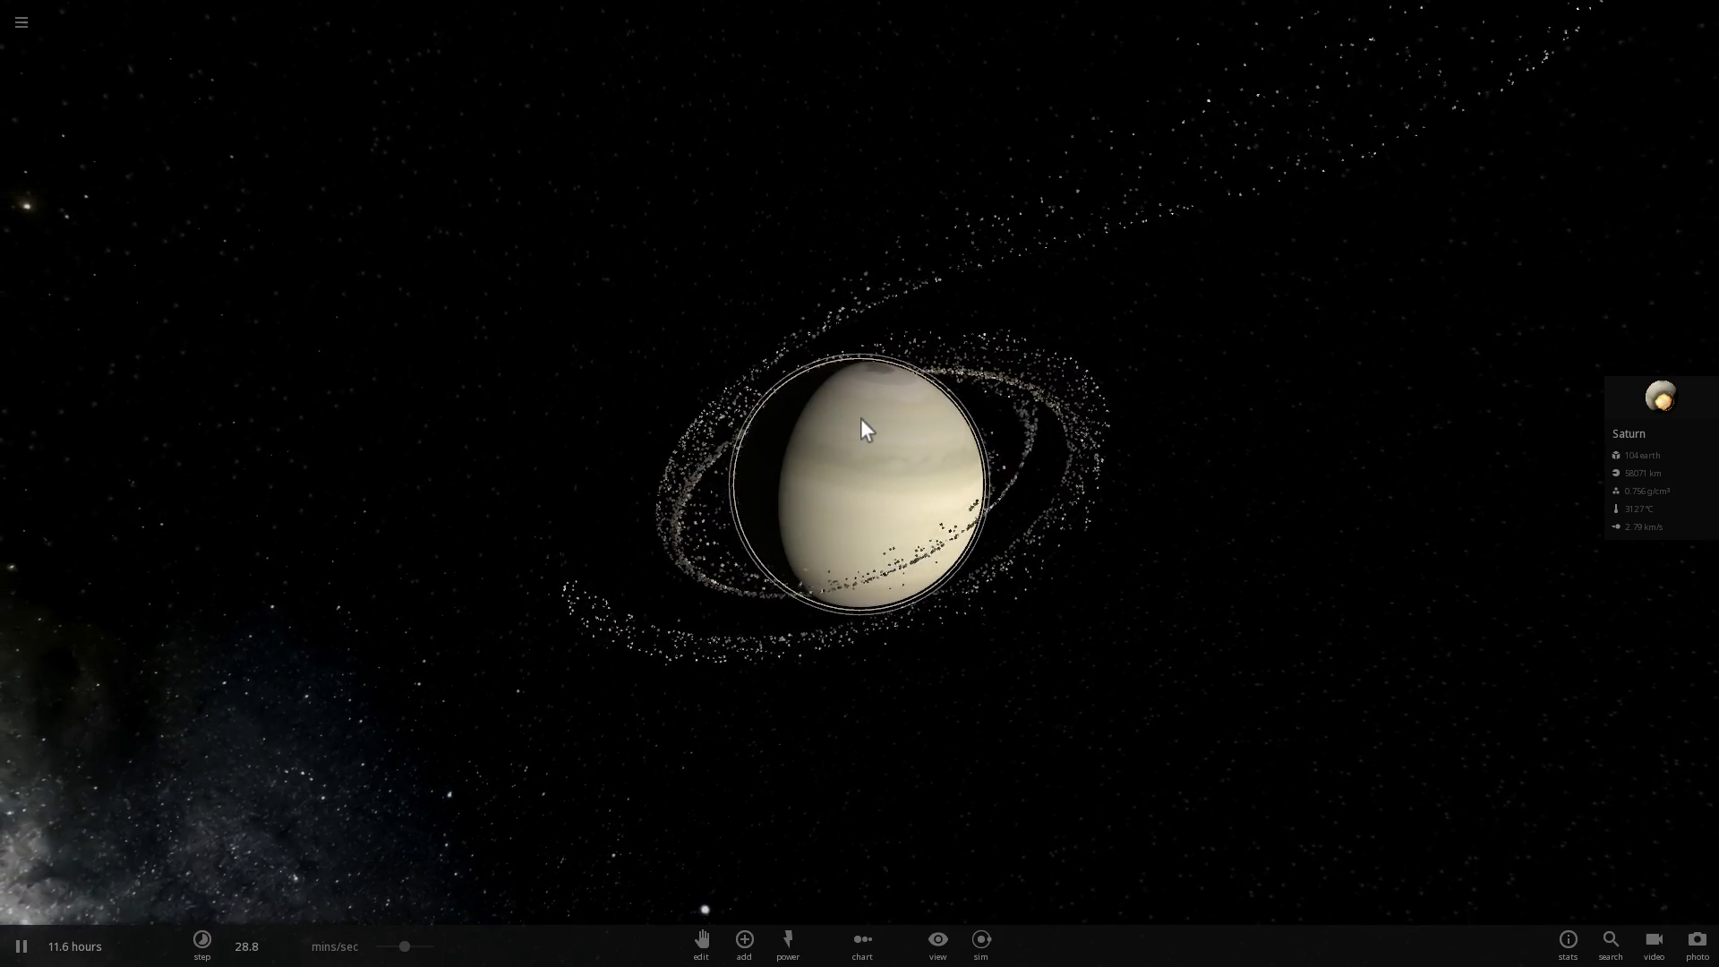
drag(861, 418, 1061, 413)
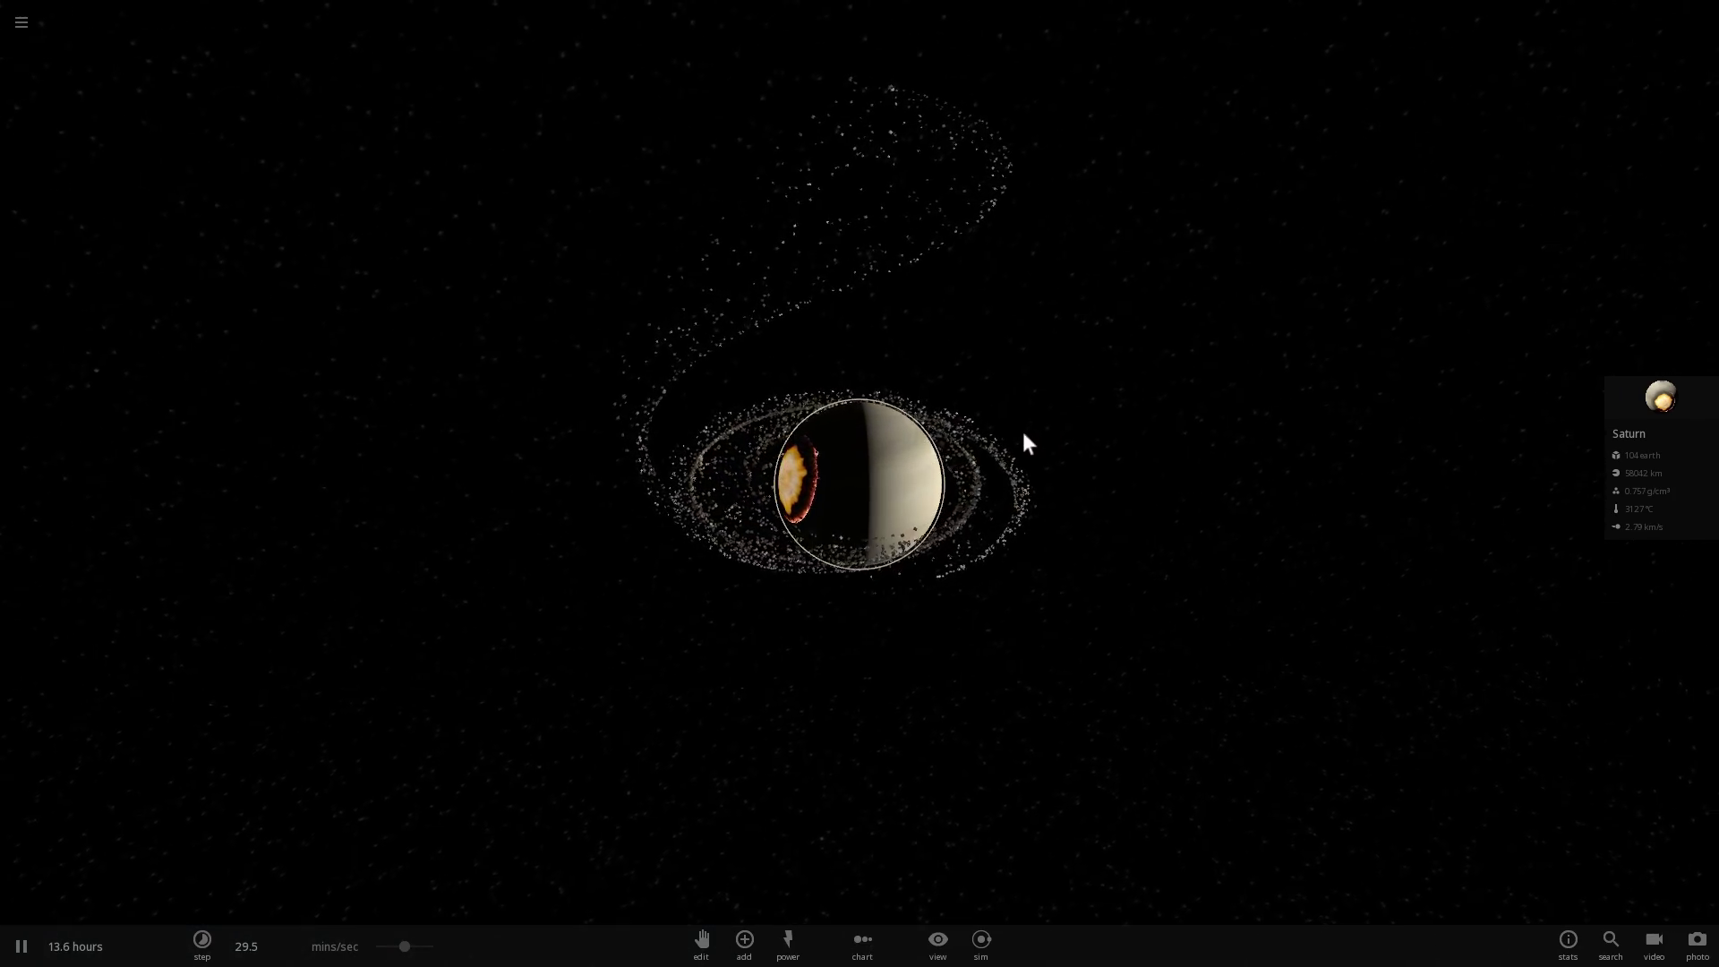
scroll(1018, 494, up, 3)
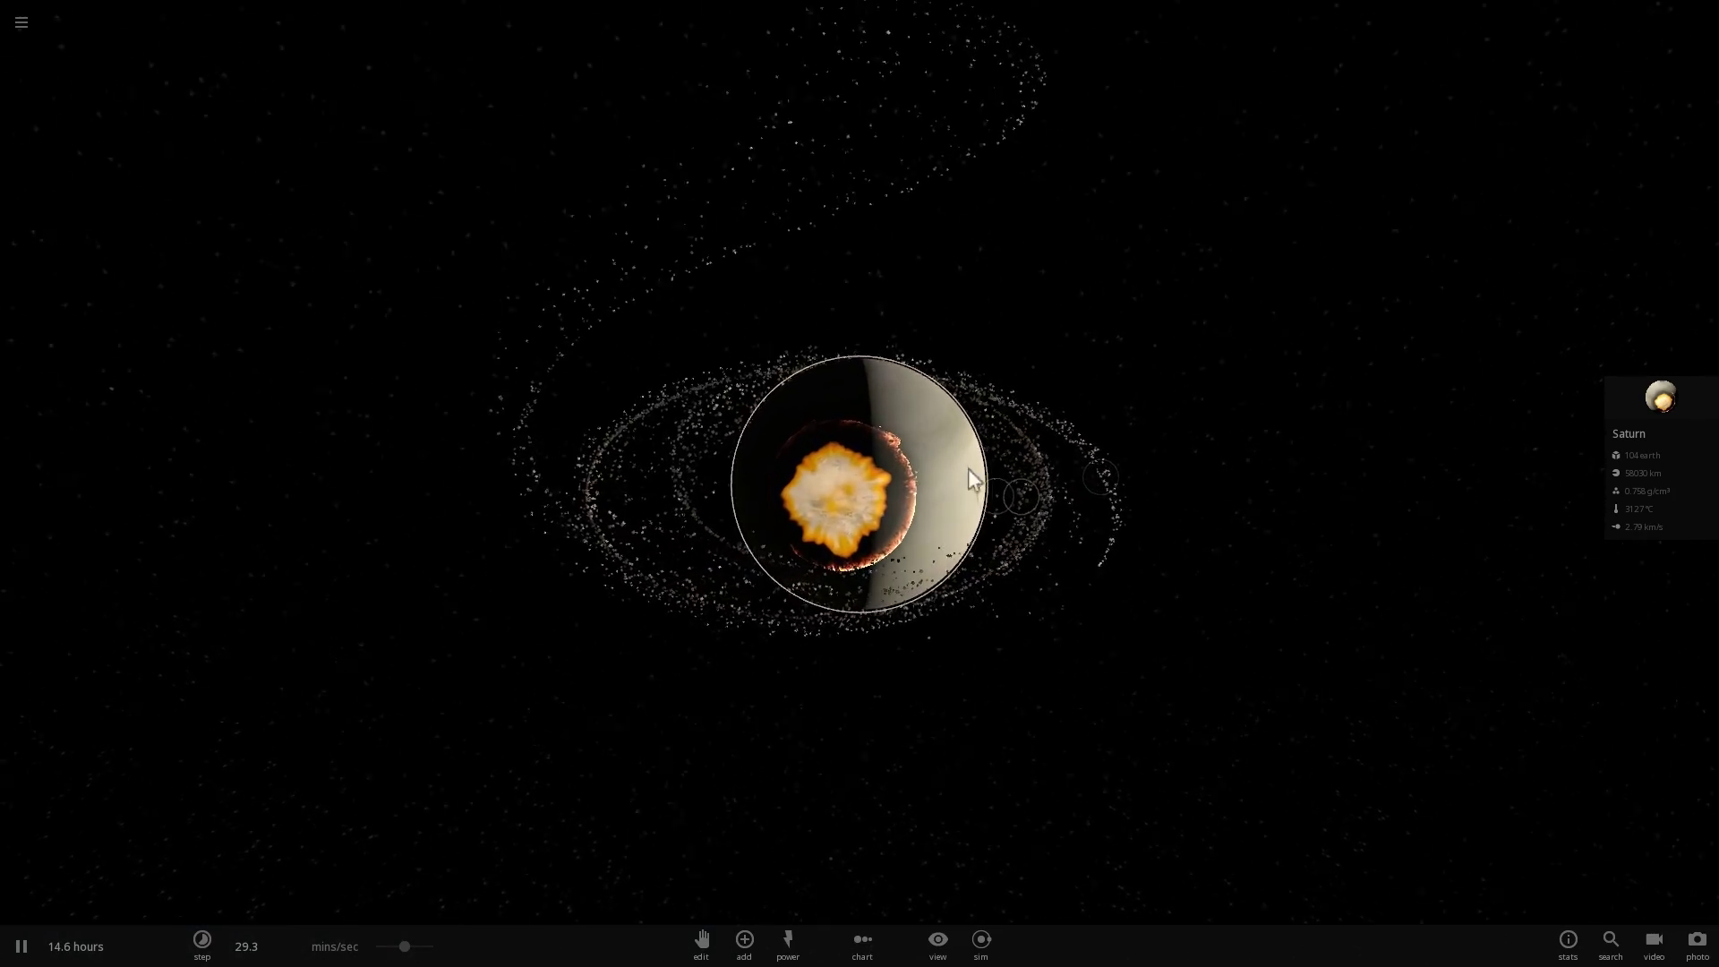
drag(968, 469, 882, 468)
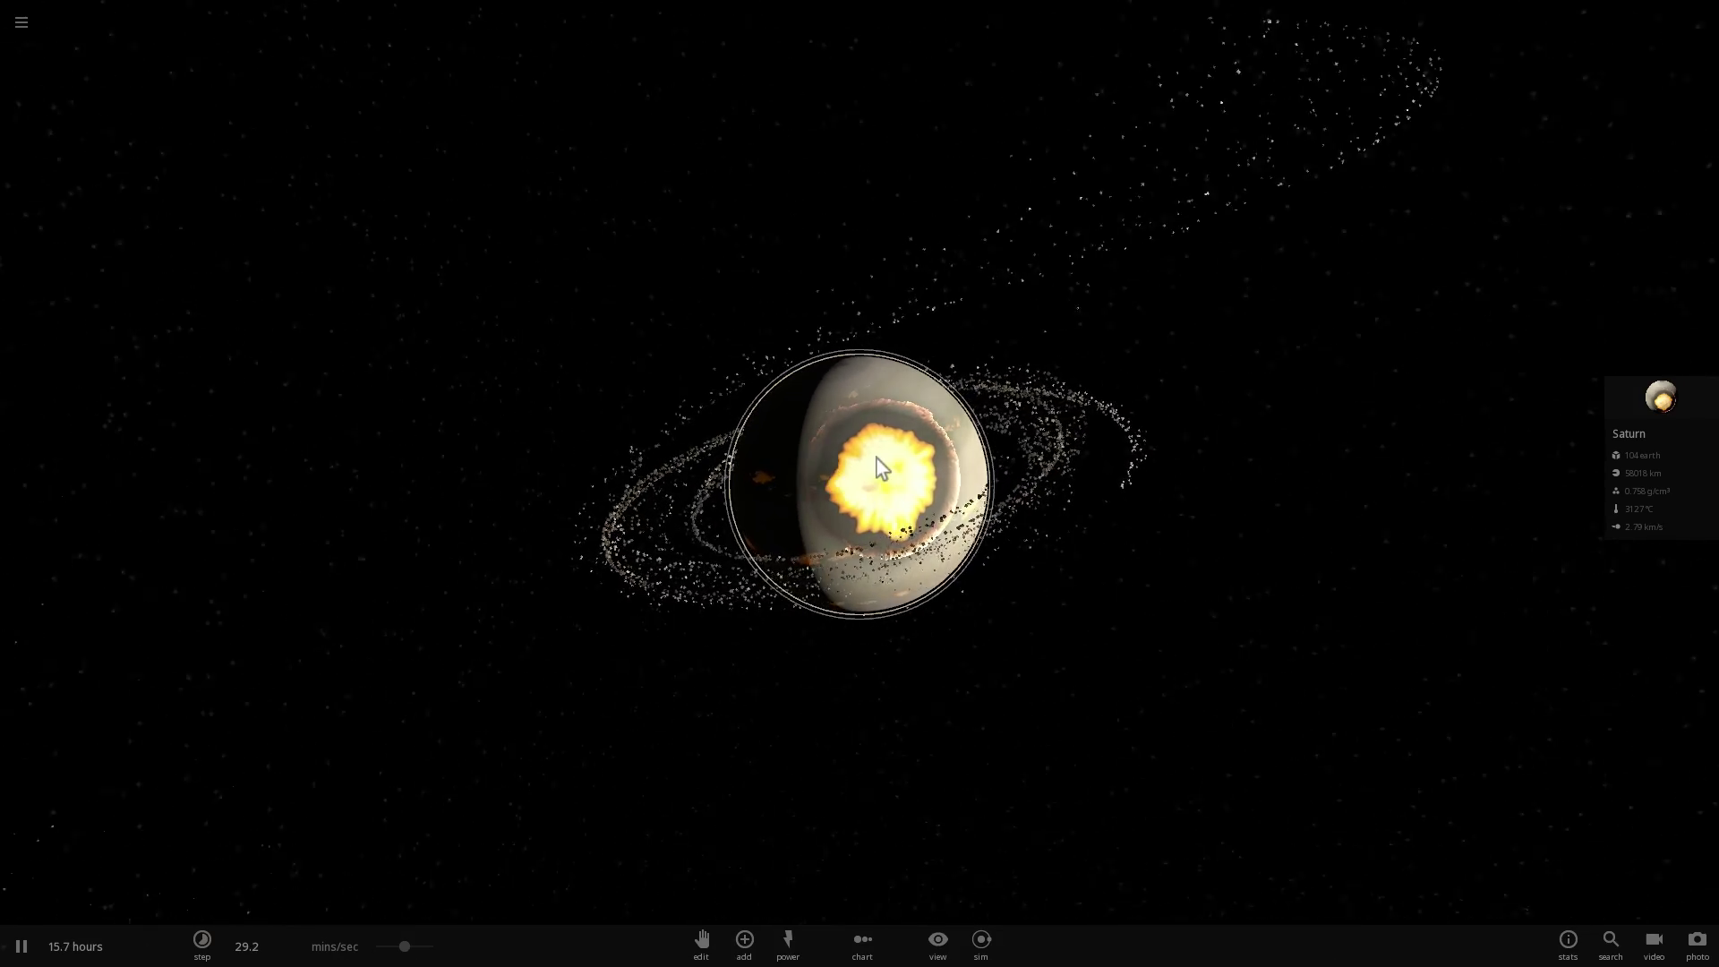
scroll(881, 465, up, 3)
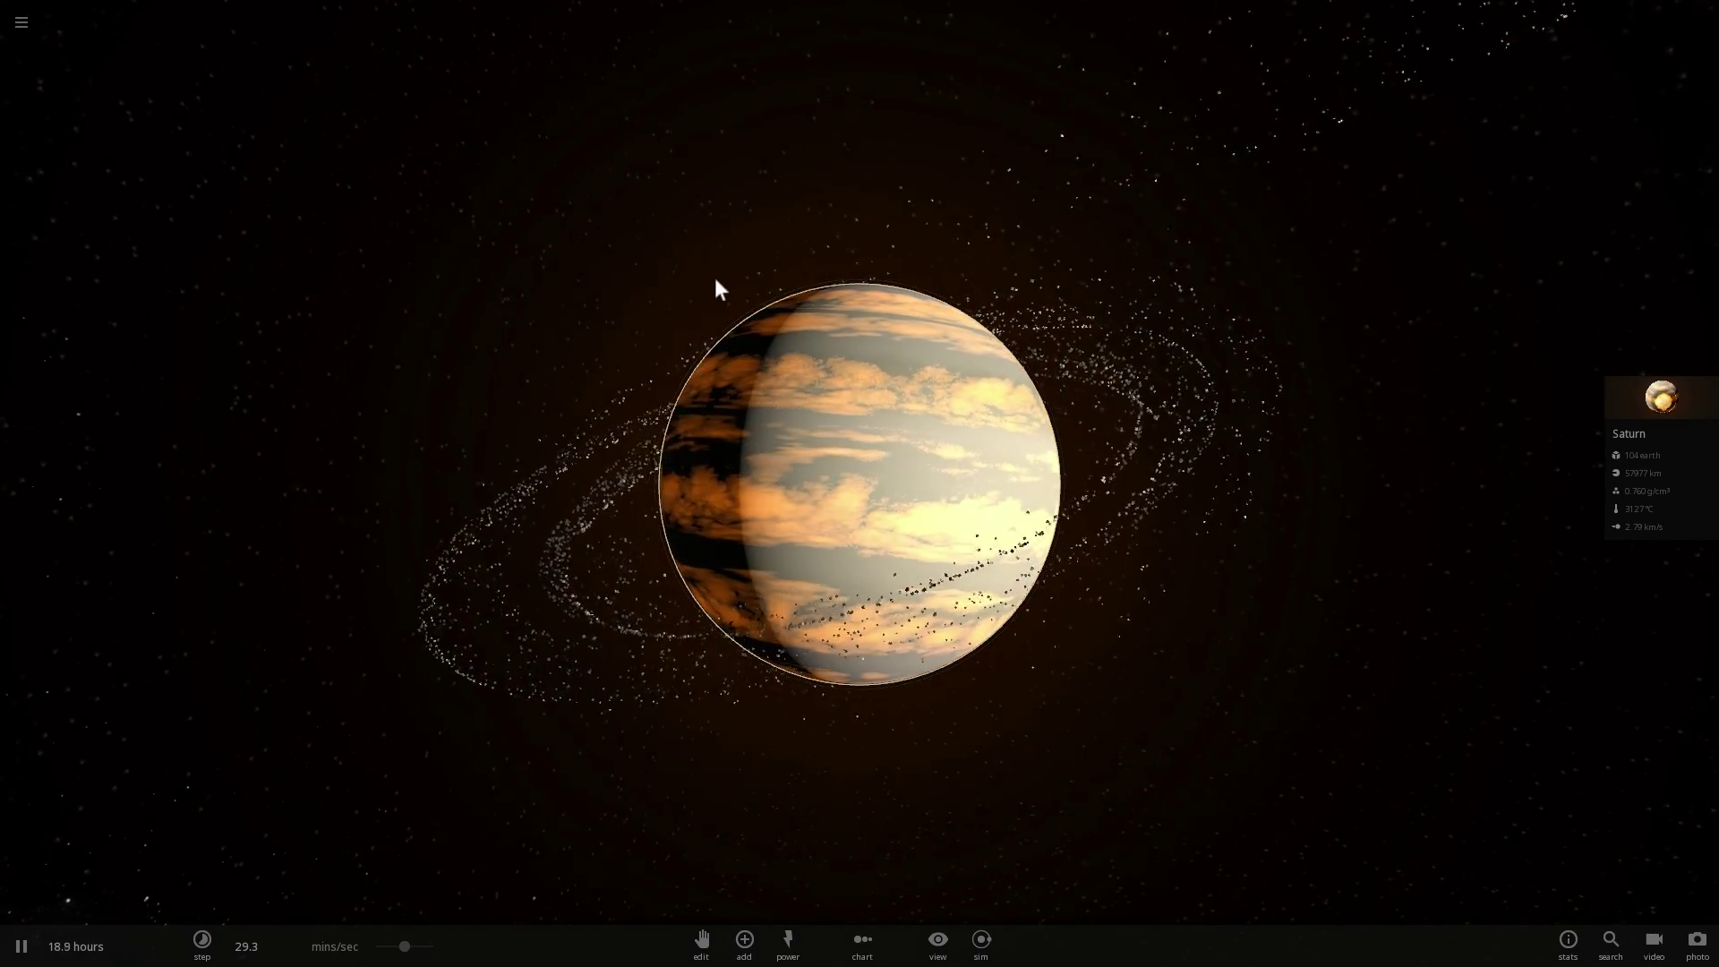
Clear the simulation search filter and open the Solar System simulation.
click(19, 21)
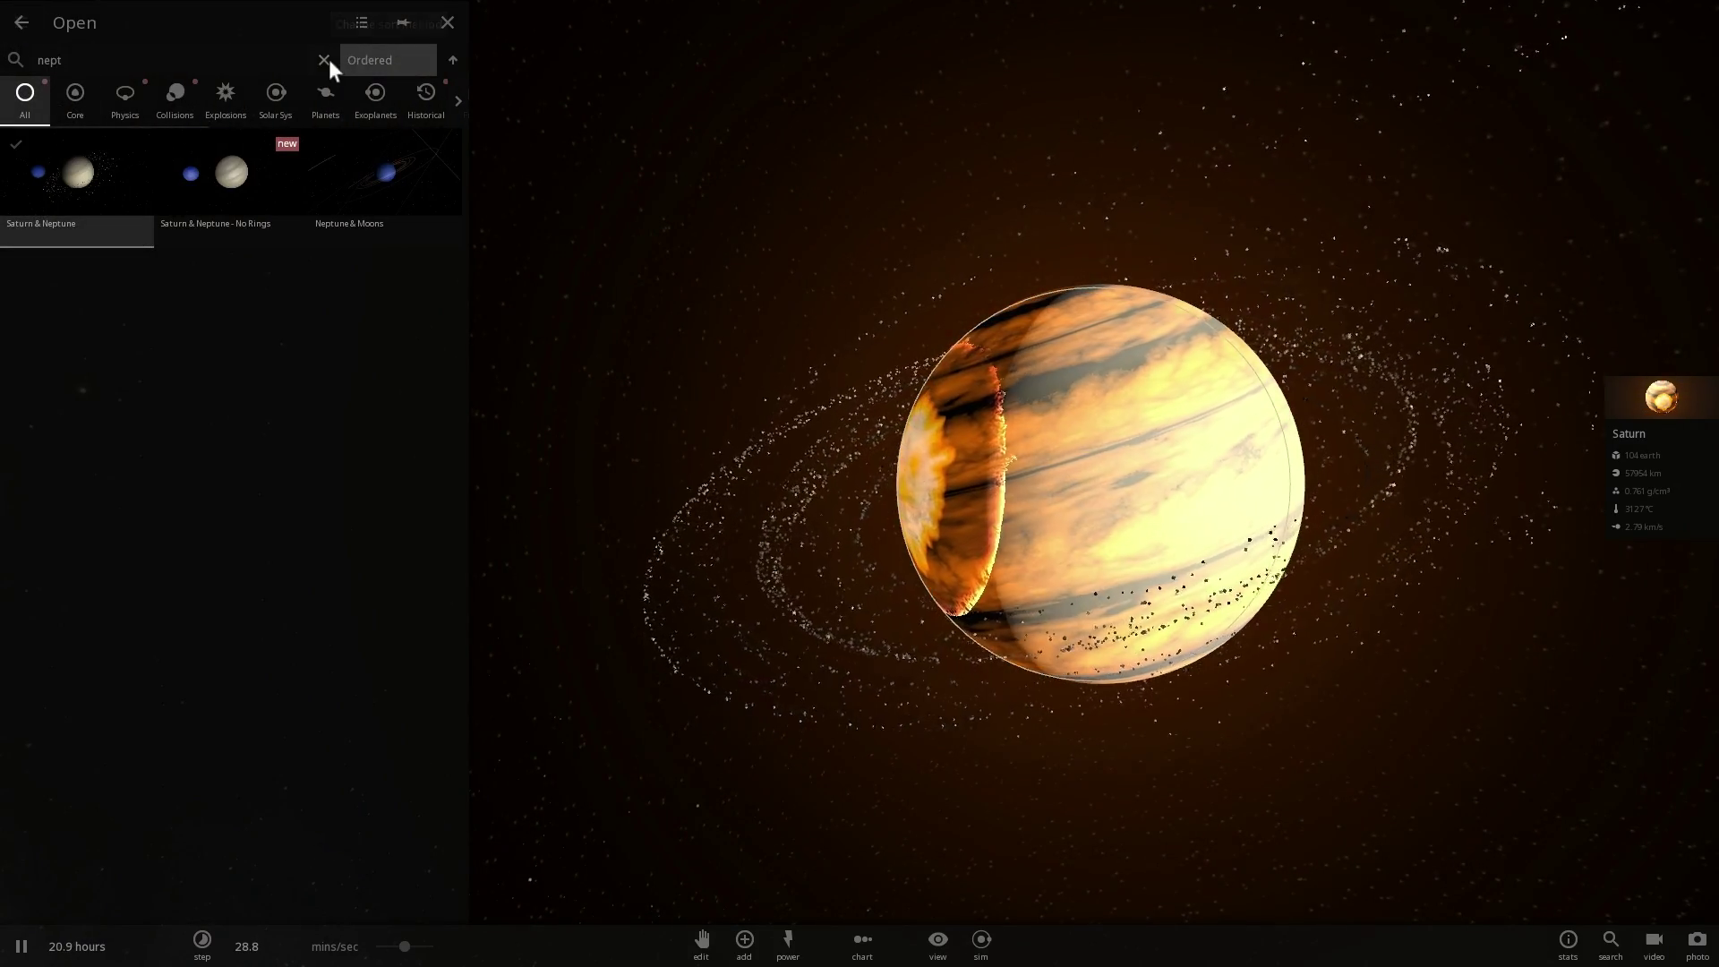
click(324, 60)
click(57, 180)
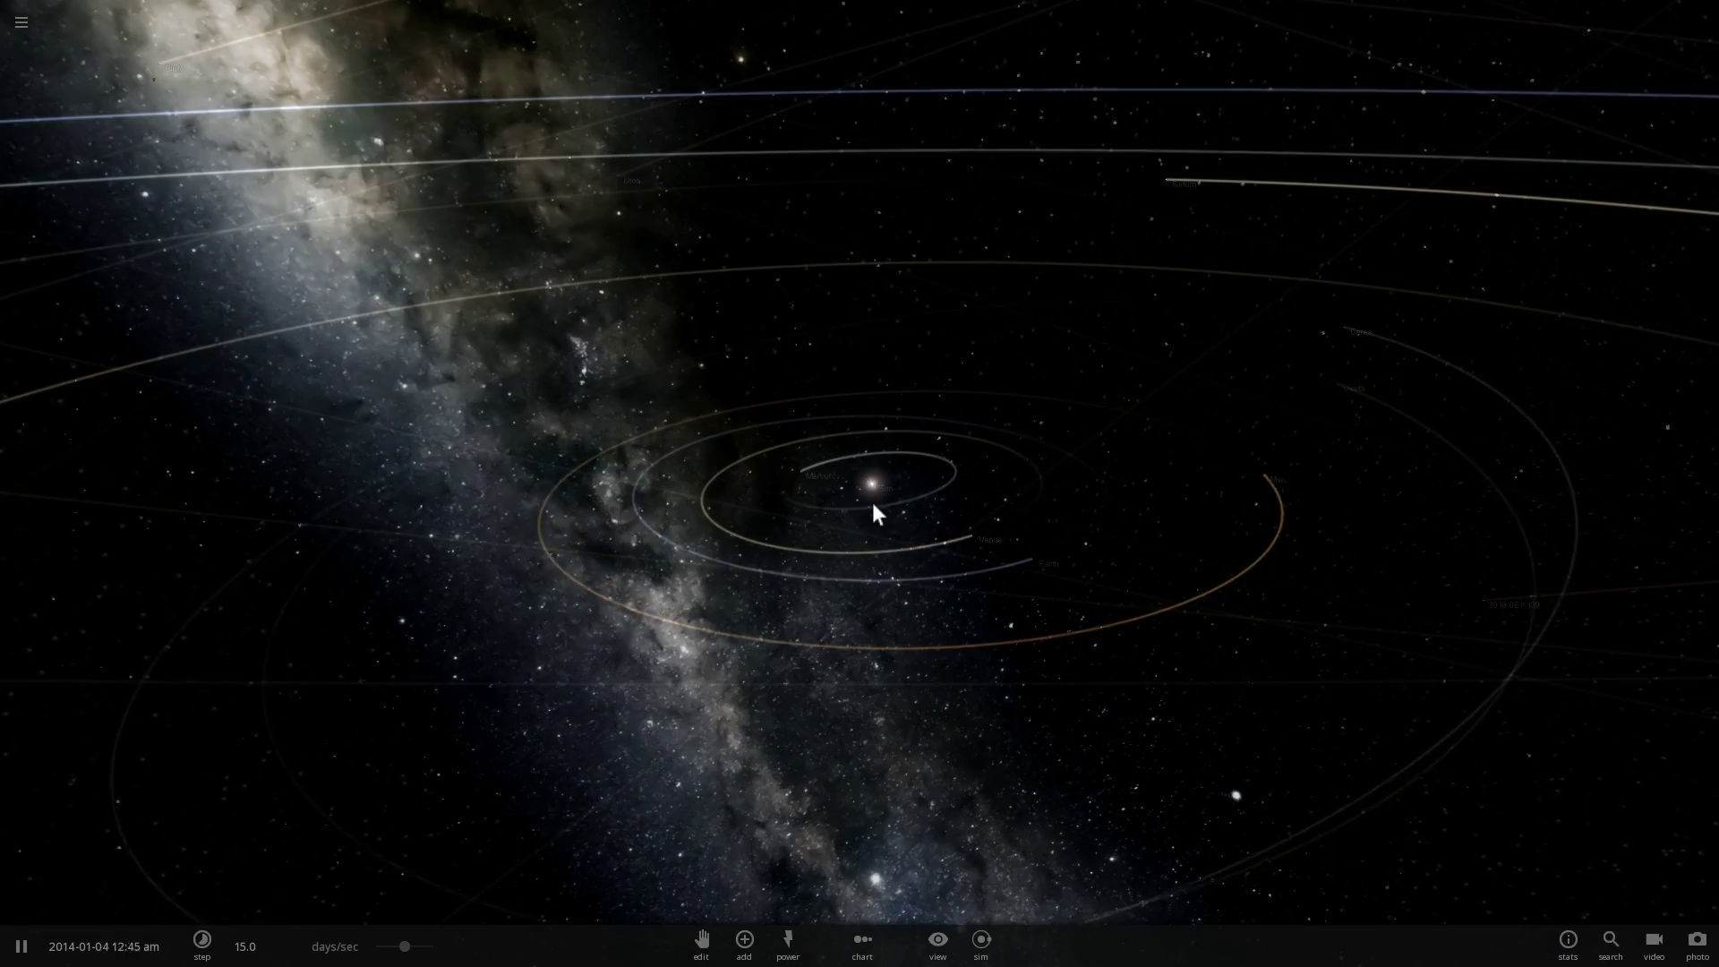
Focus on Uranus and slow the simulation to about 2.2 hours per second.
scroll(872, 502, down, 3)
drag(974, 508, 980, 529)
scroll(980, 529, down, 3)
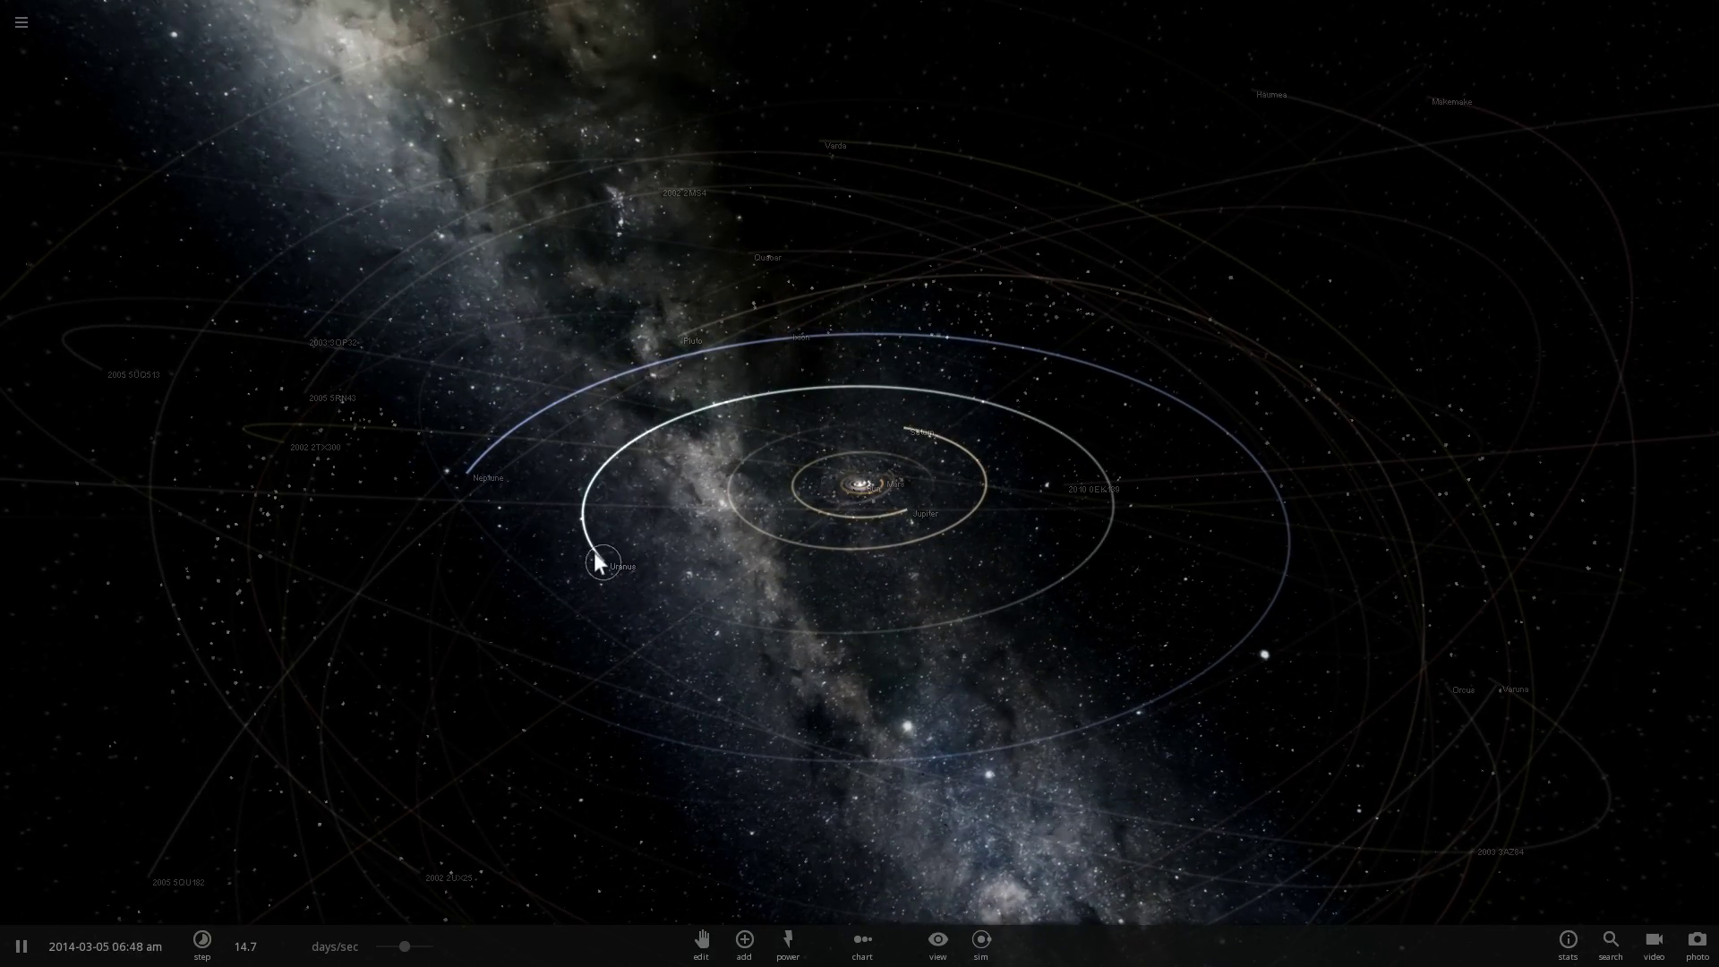
click(709, 532)
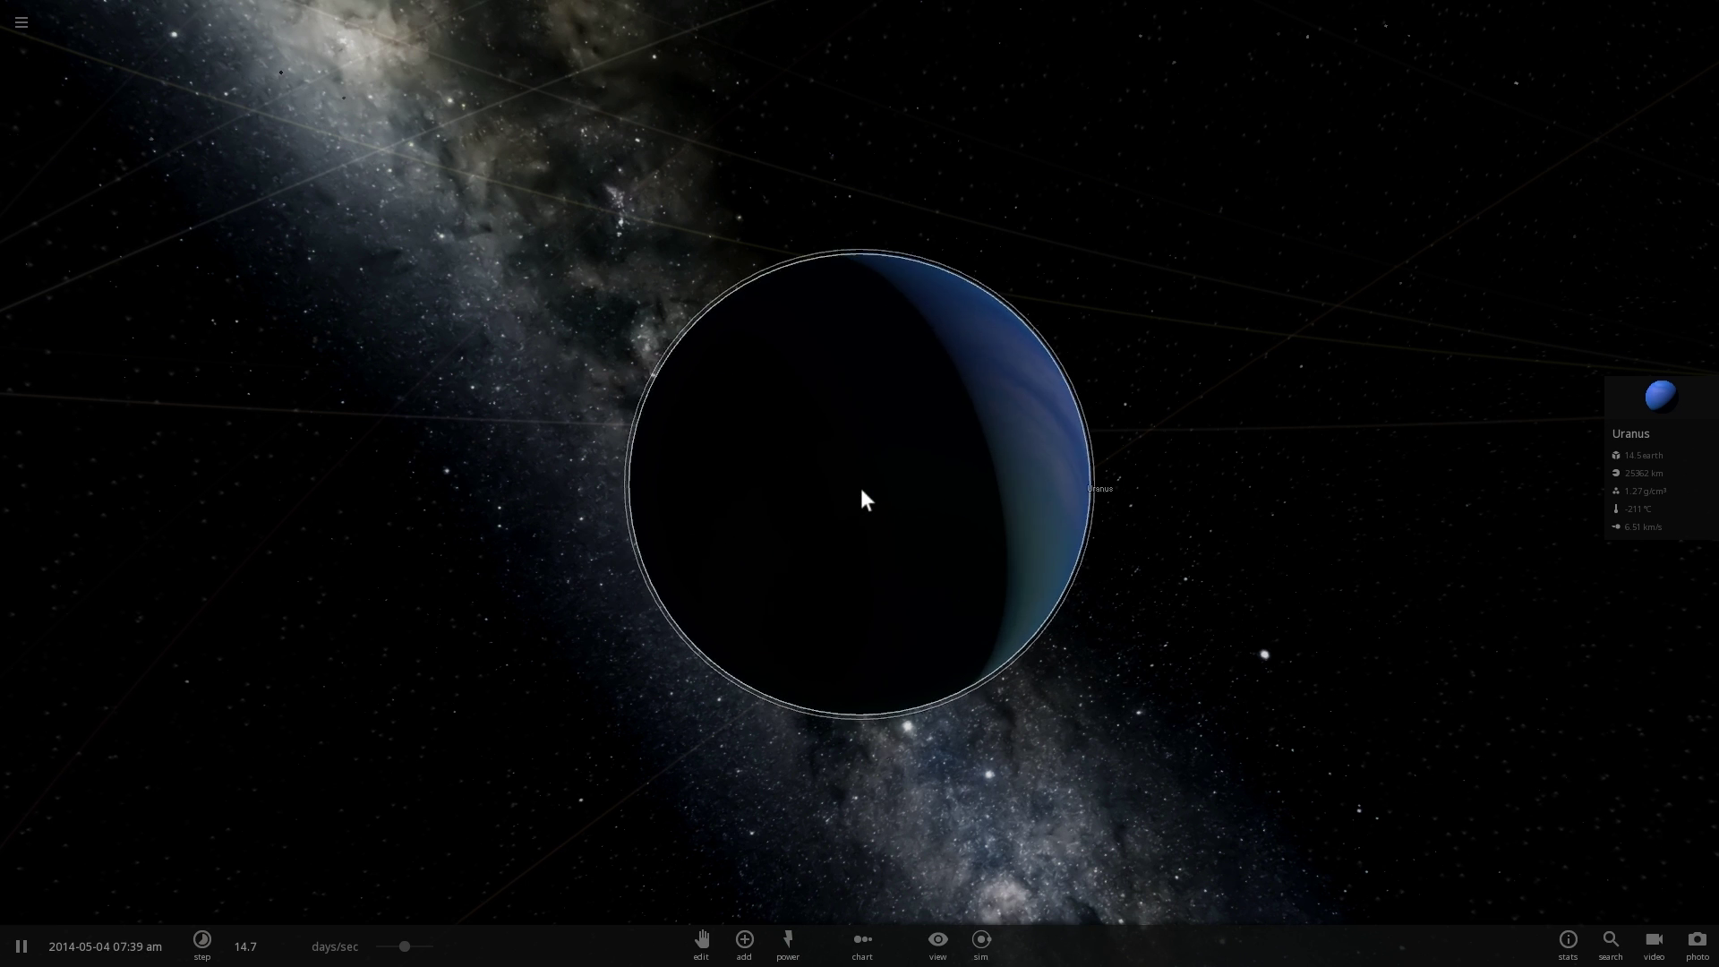
drag(721, 454, 776, 464)
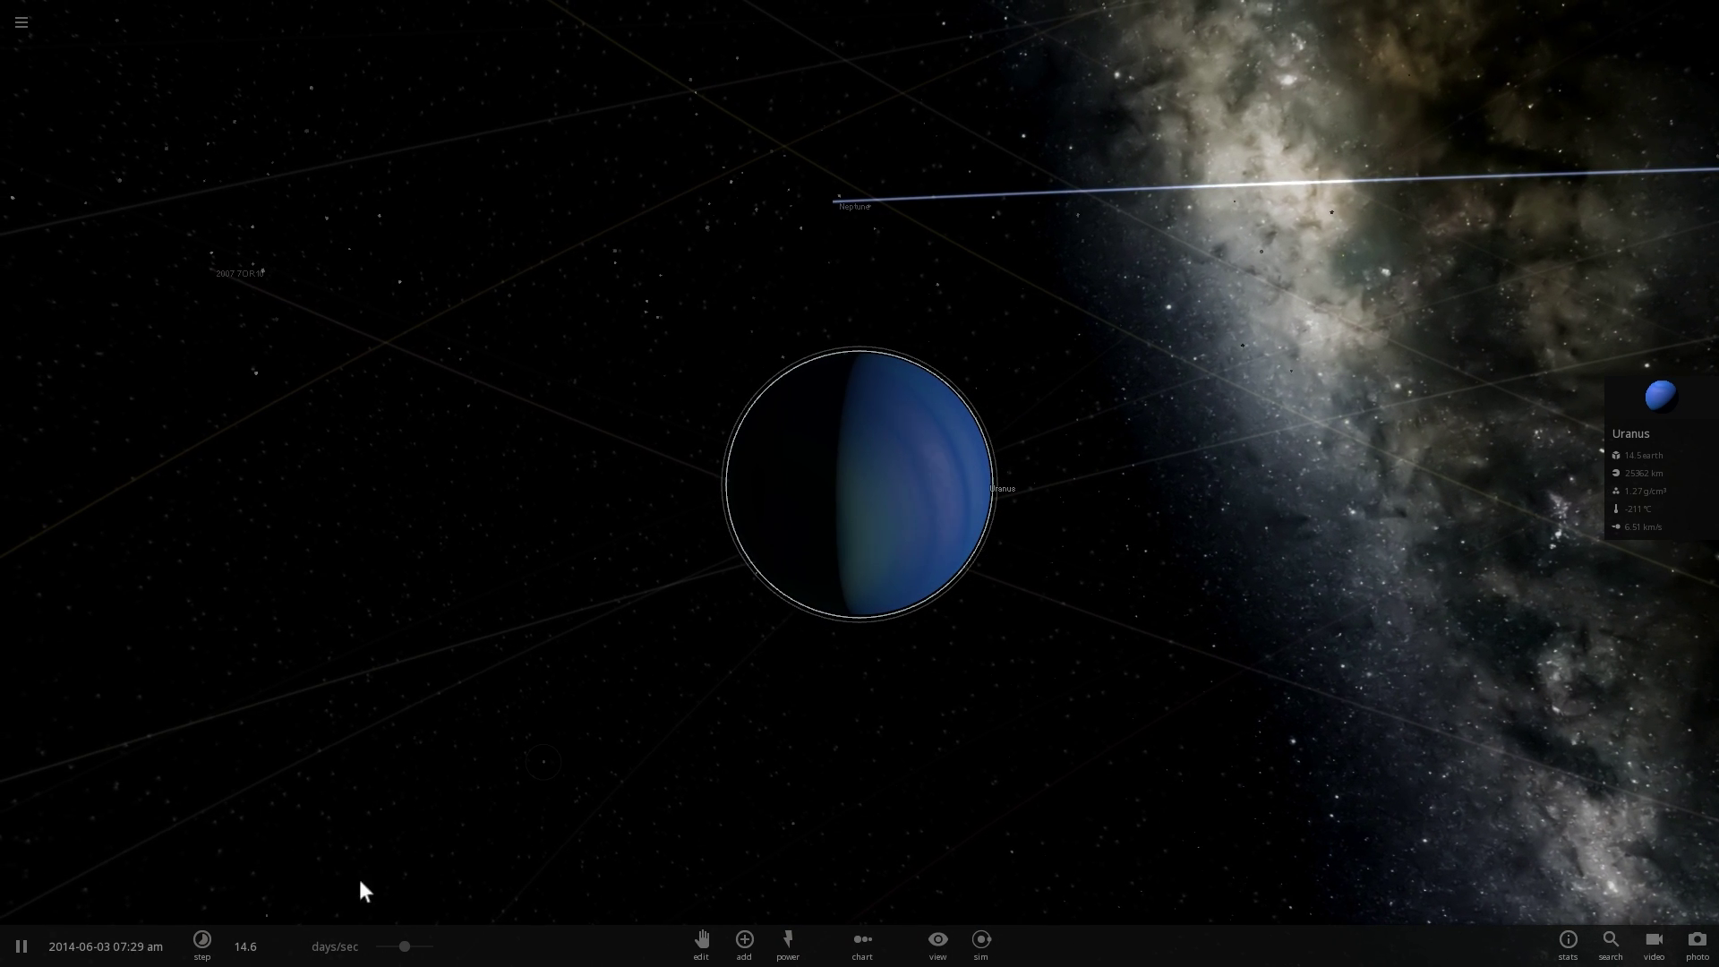
drag(415, 947, 362, 949)
drag(970, 579, 828, 544)
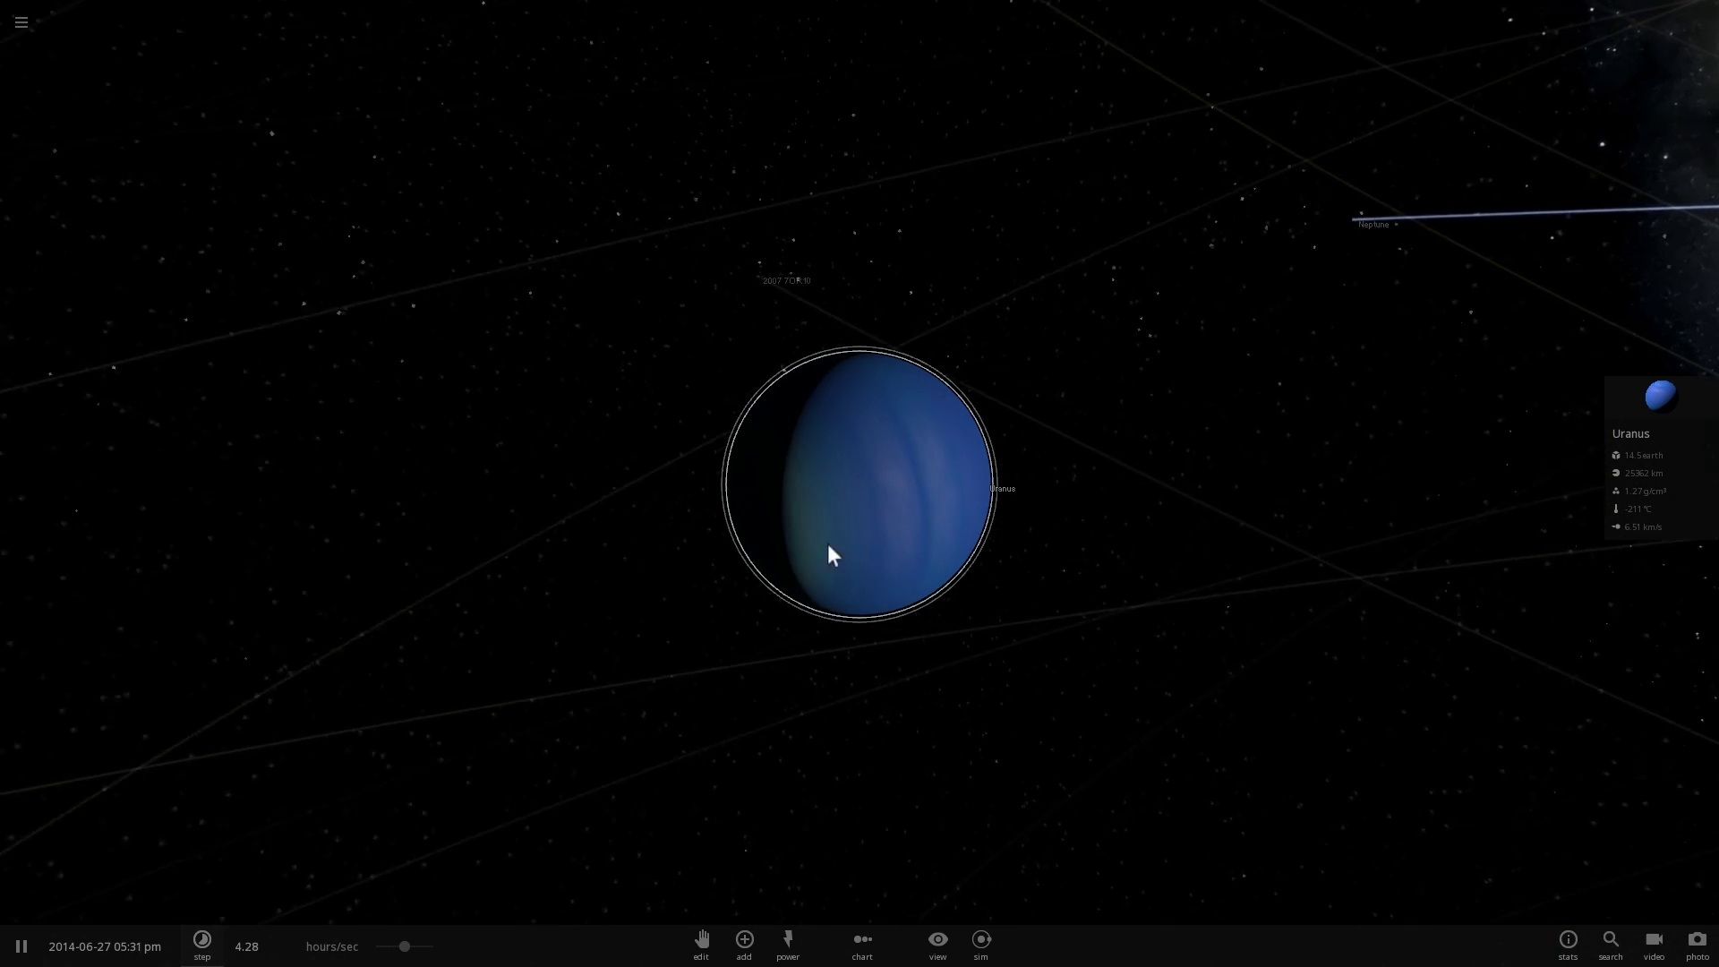
Examine Uranus's interior cutaway, material properties and surface from several sides, and close its properties.
scroll(829, 544, up, 3)
click(1621, 403)
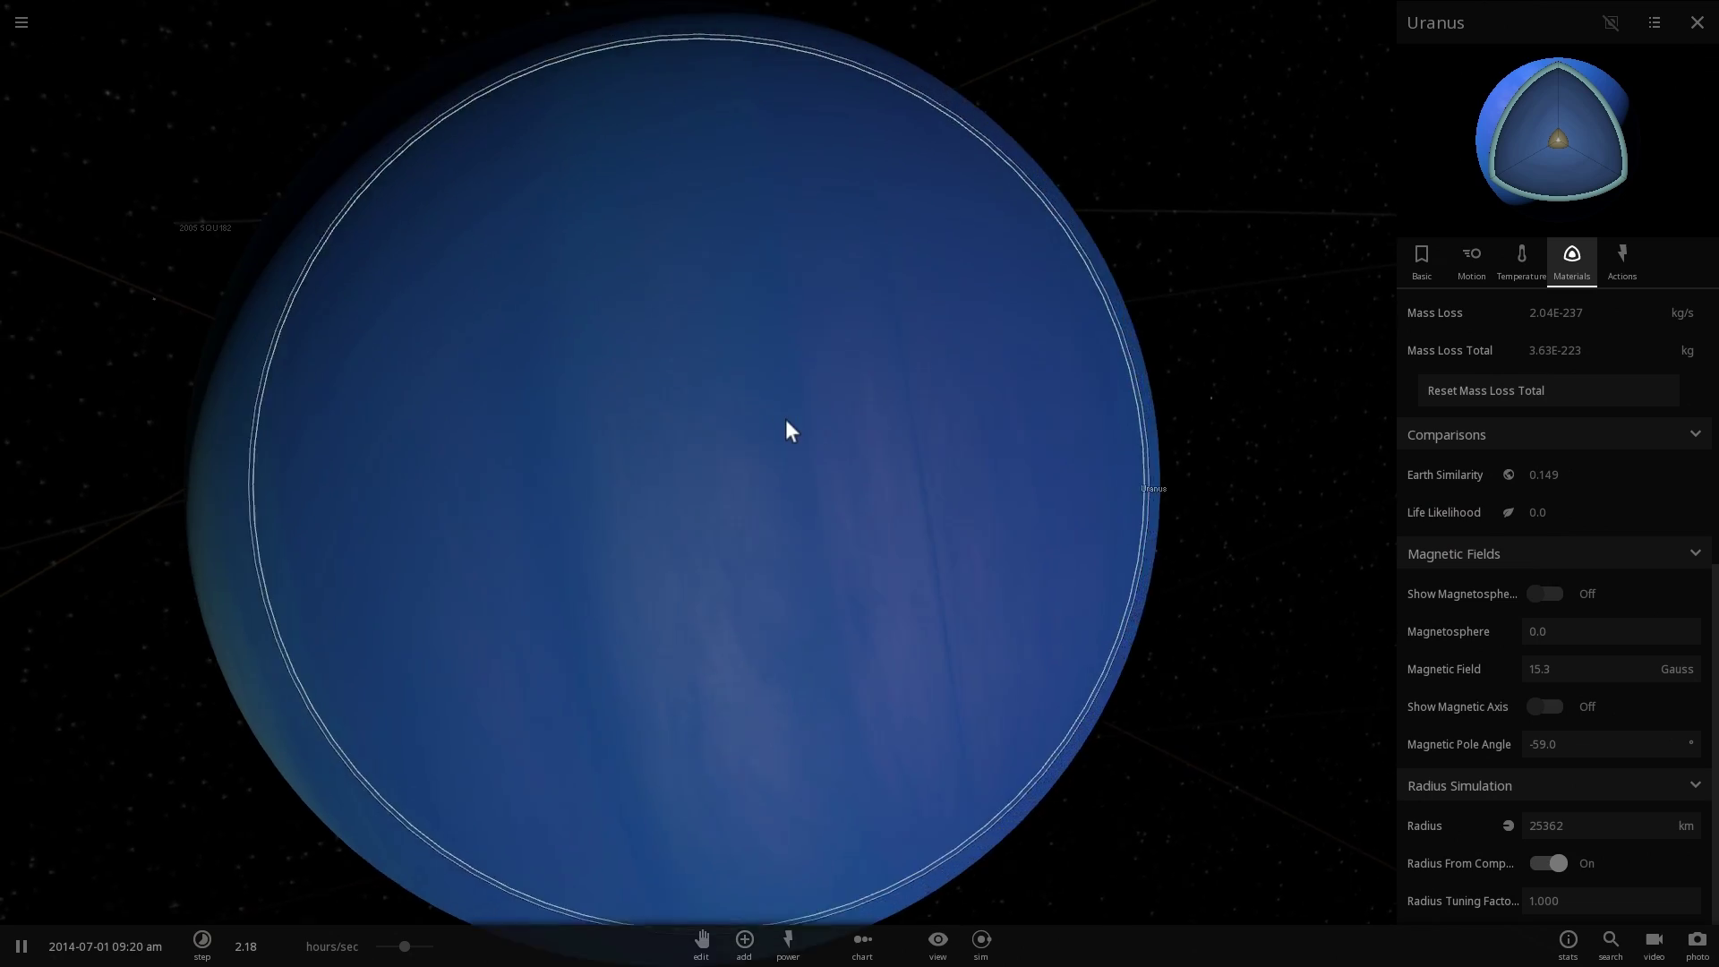
scroll(786, 421, down, 3)
drag(759, 433, 958, 449)
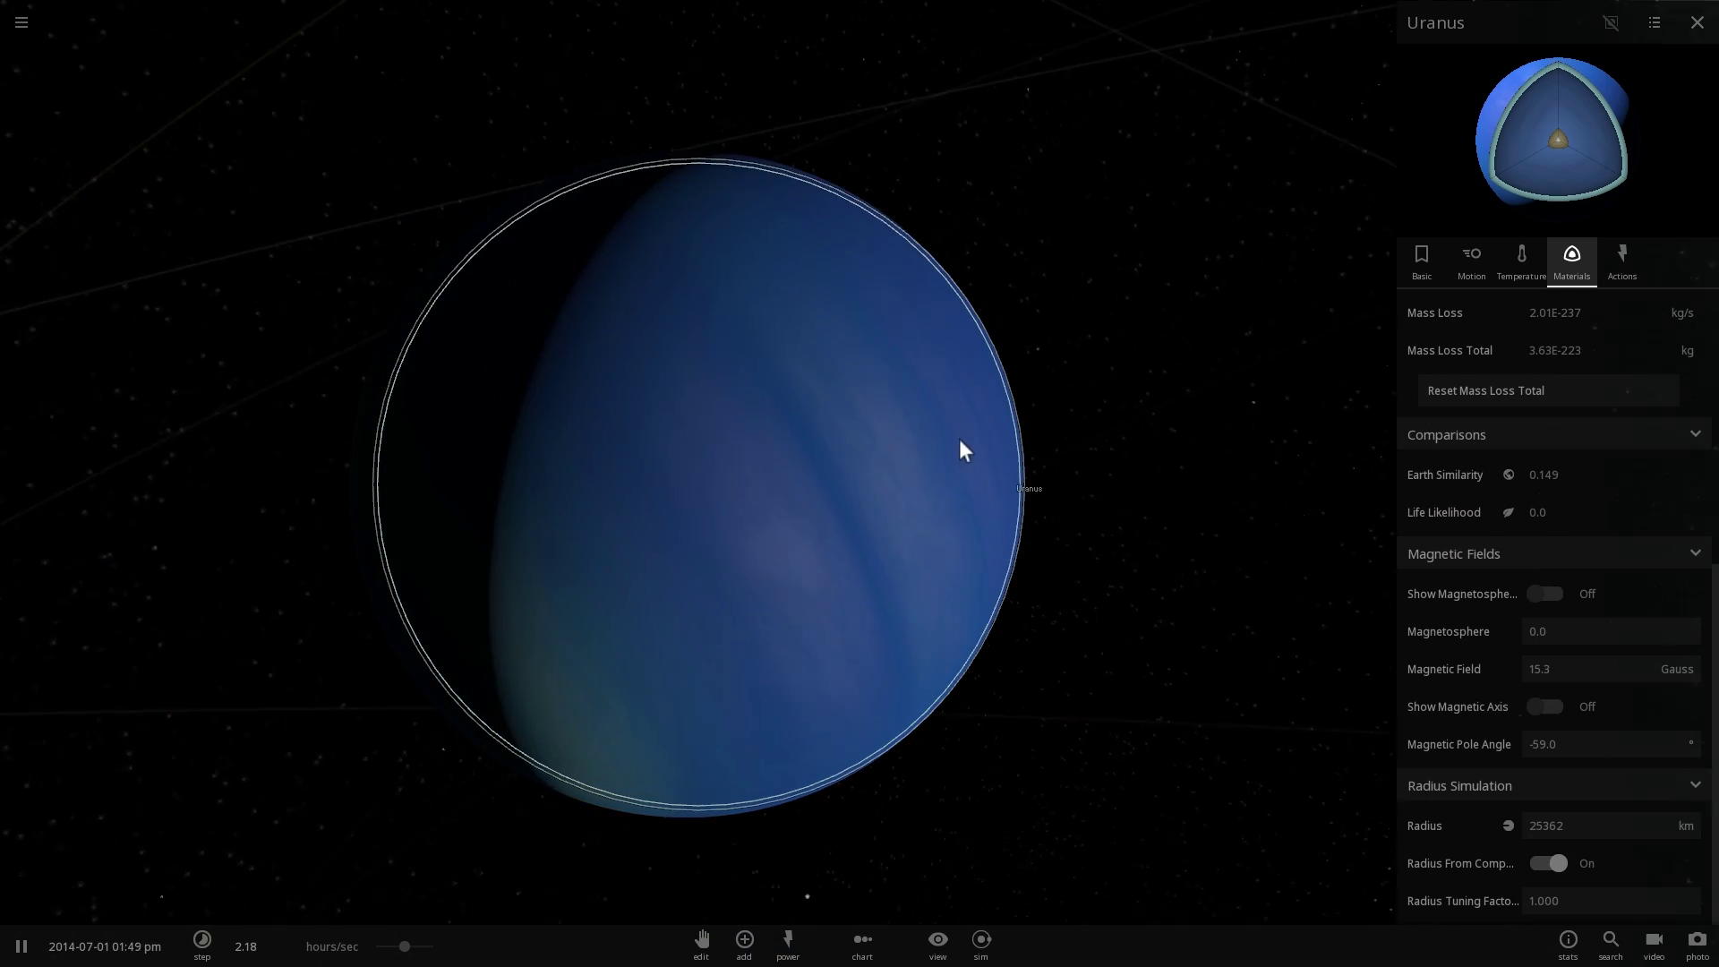
drag(844, 510, 962, 513)
scroll(961, 513, down, 2)
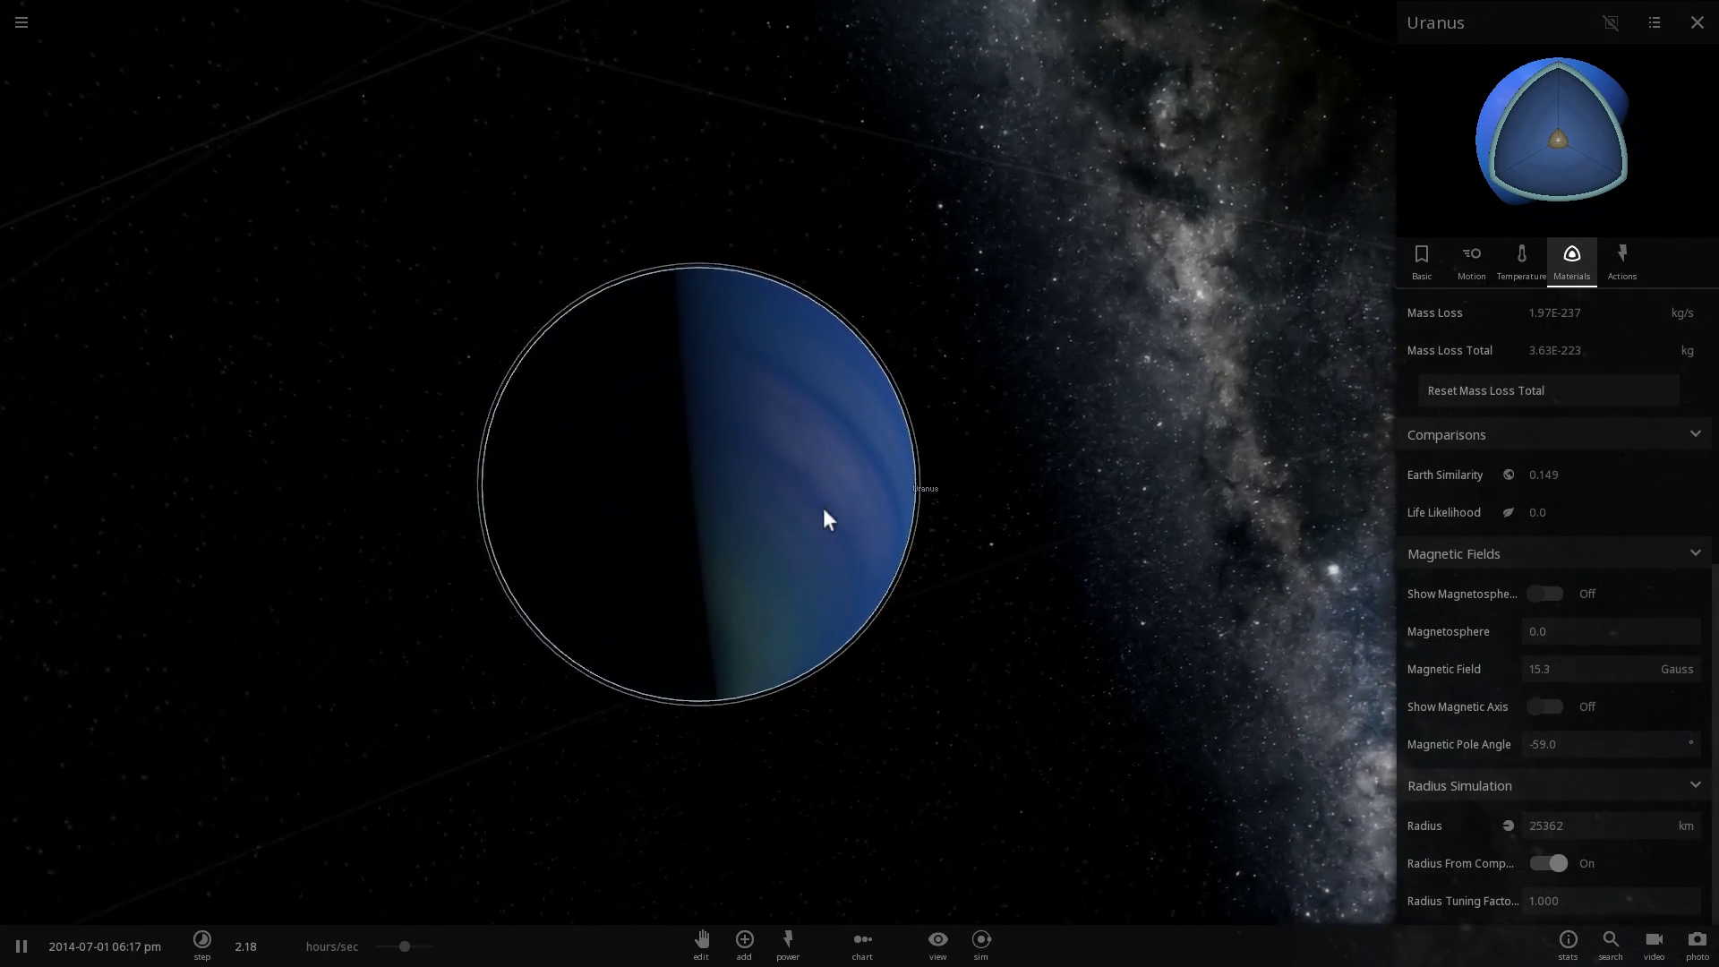
drag(824, 507, 667, 455)
scroll(746, 439, up, 3)
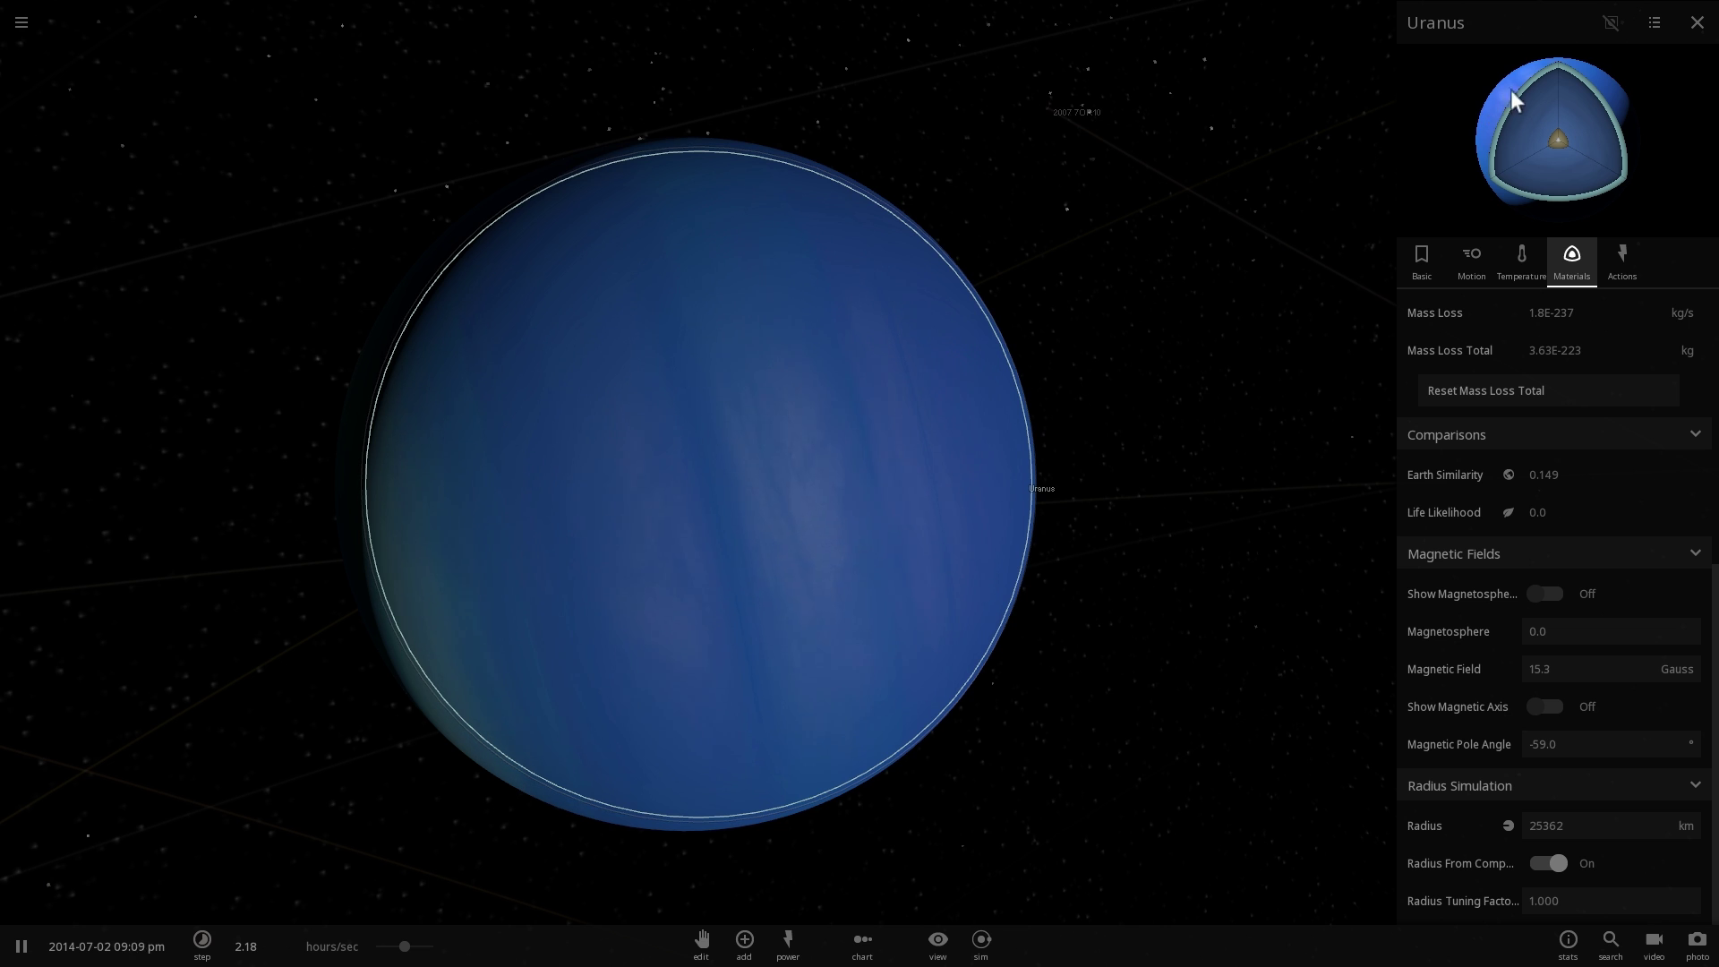
click(1696, 25)
Return from Uranus to the inner solar system and focus on Mercury.
scroll(1082, 369, down, 2)
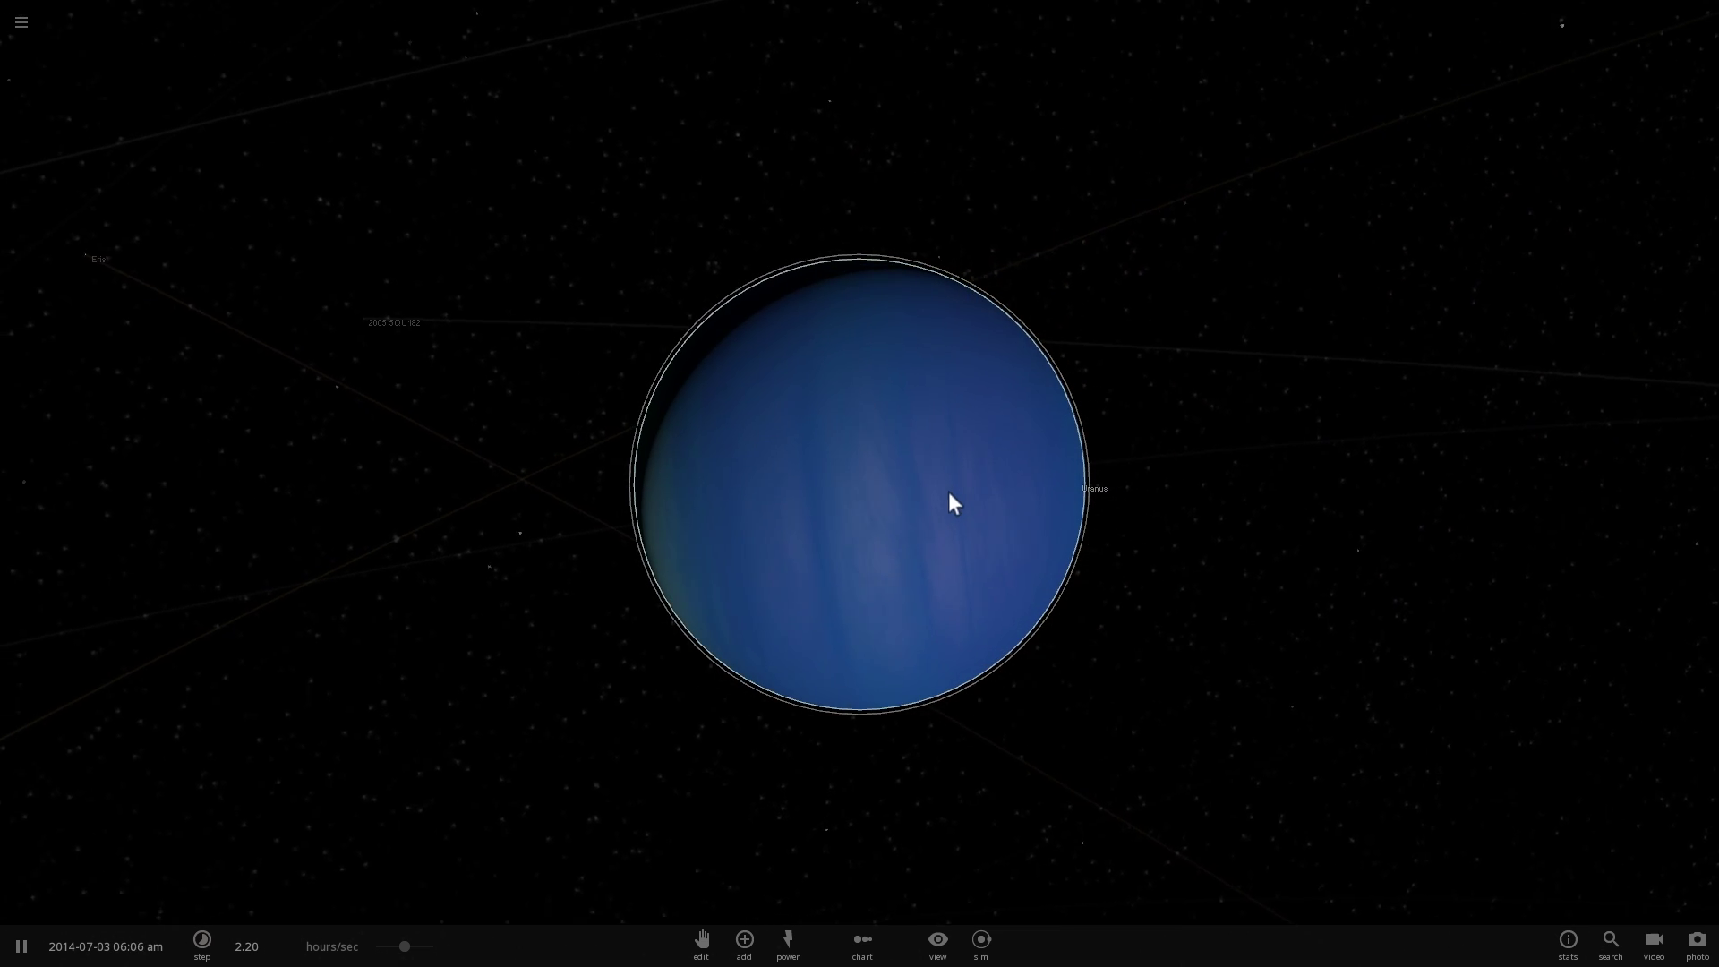
scroll(895, 487, down, 2)
drag(795, 487, 1292, 524)
scroll(1066, 466, down, 5)
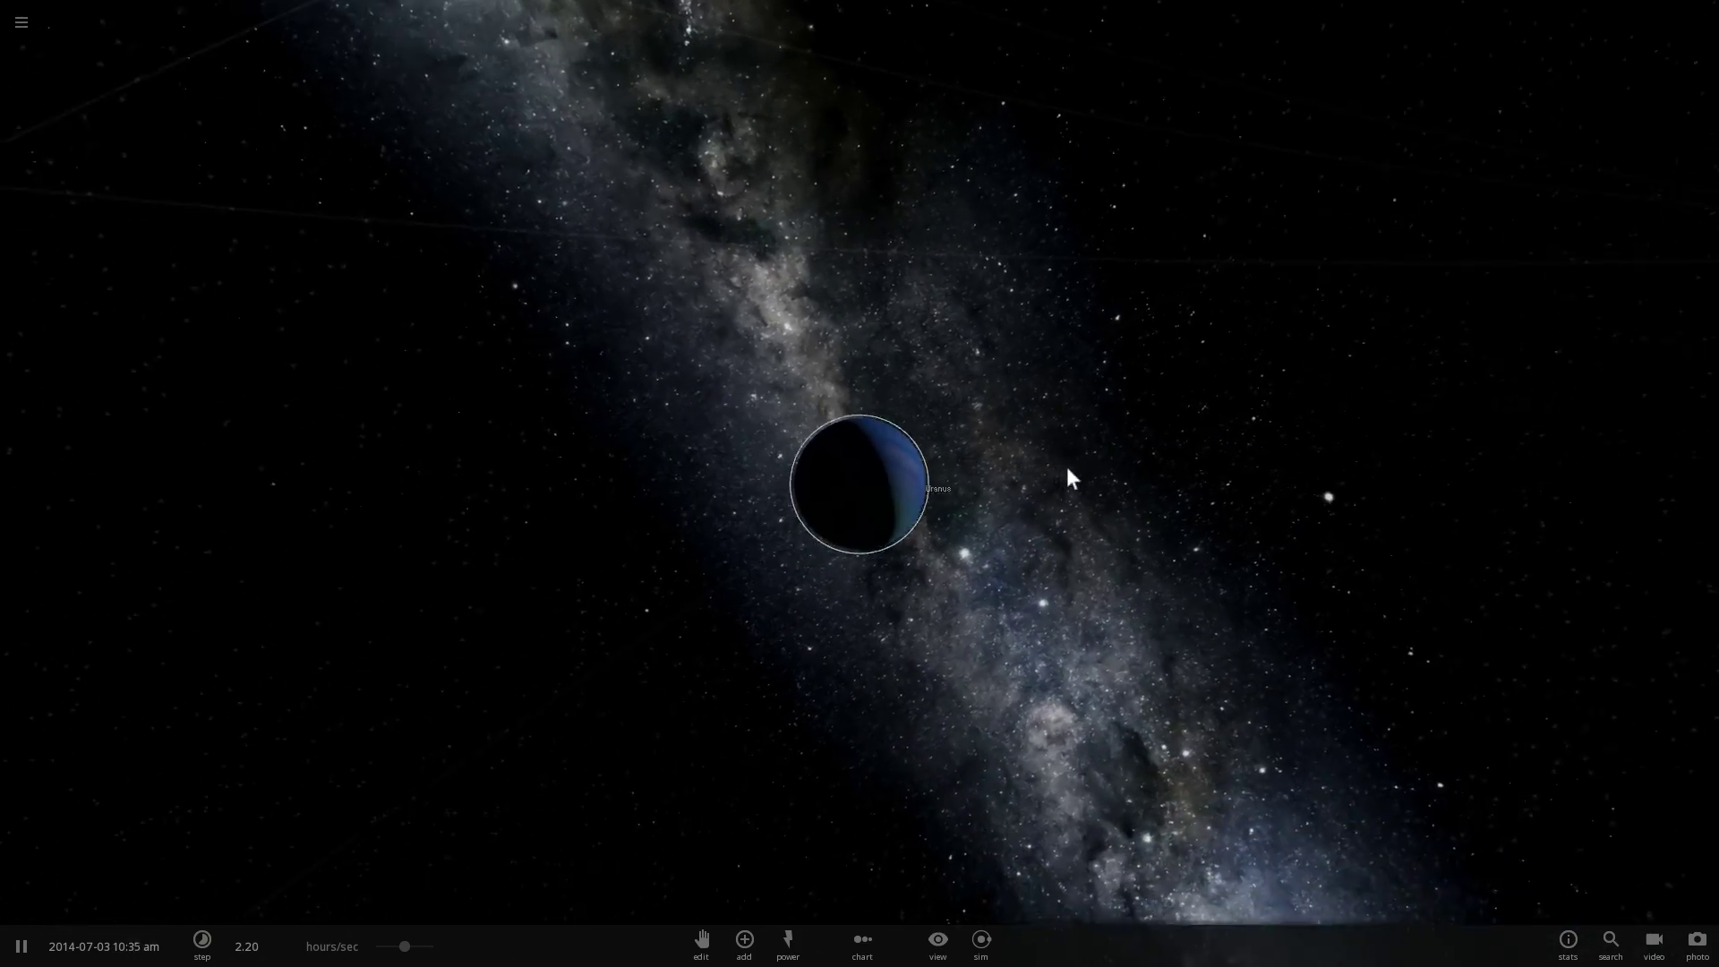
scroll(922, 438, down, 5)
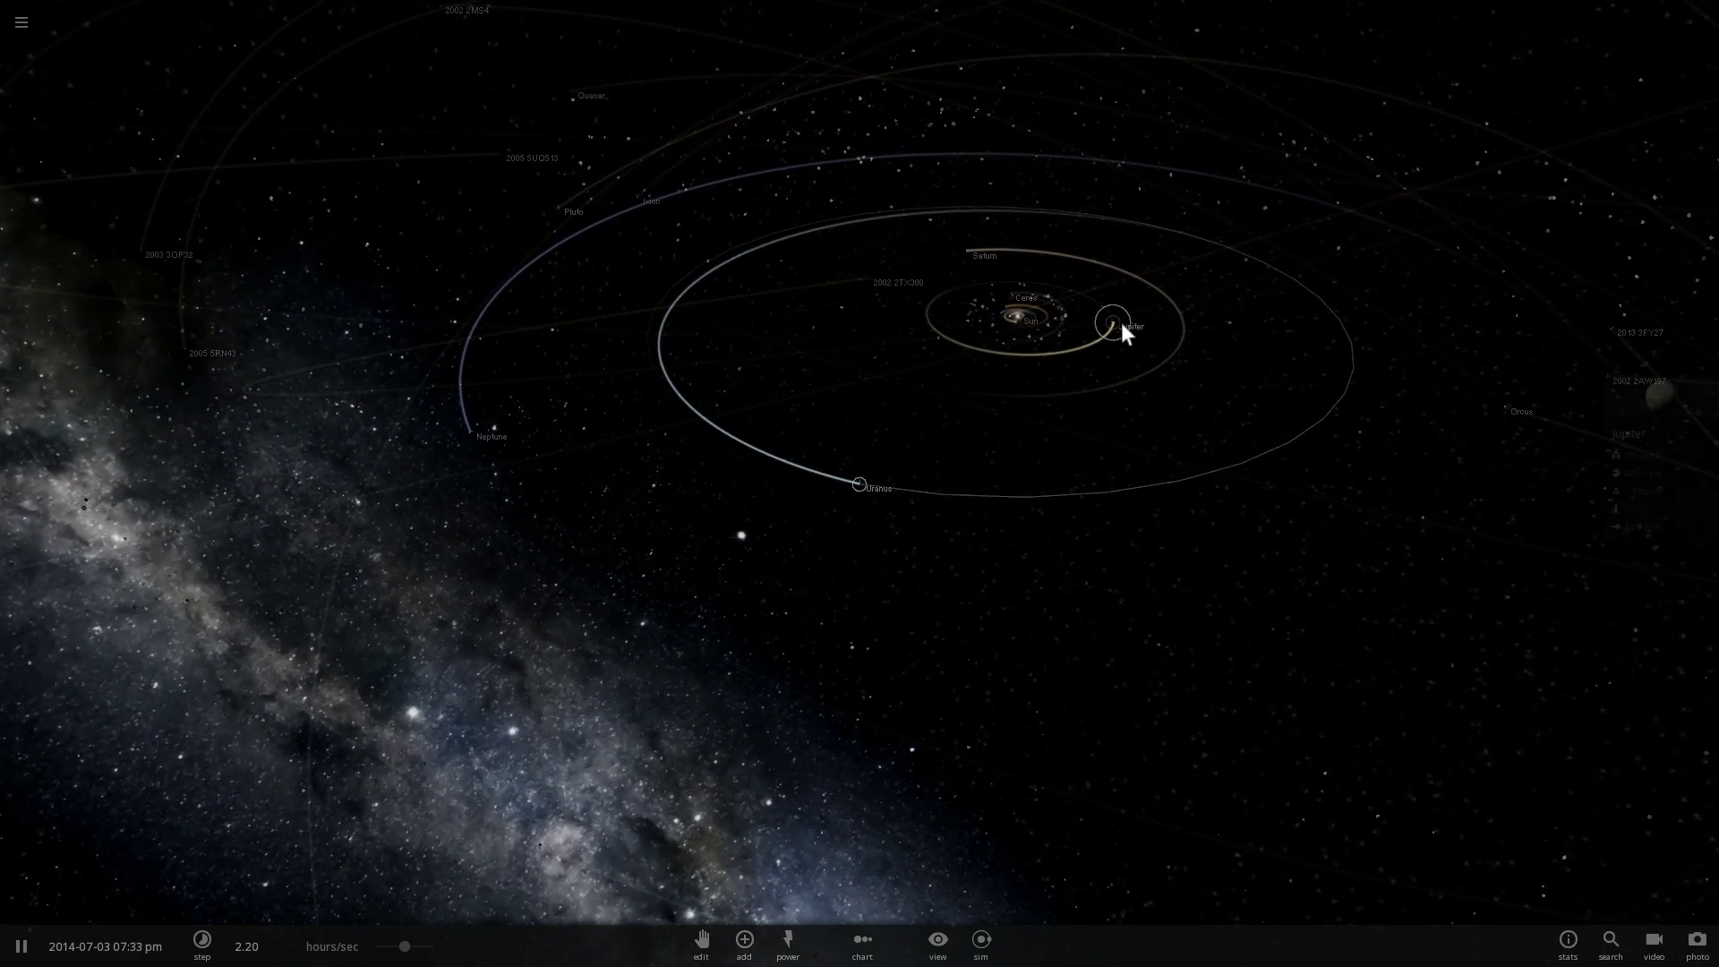
click(1121, 328)
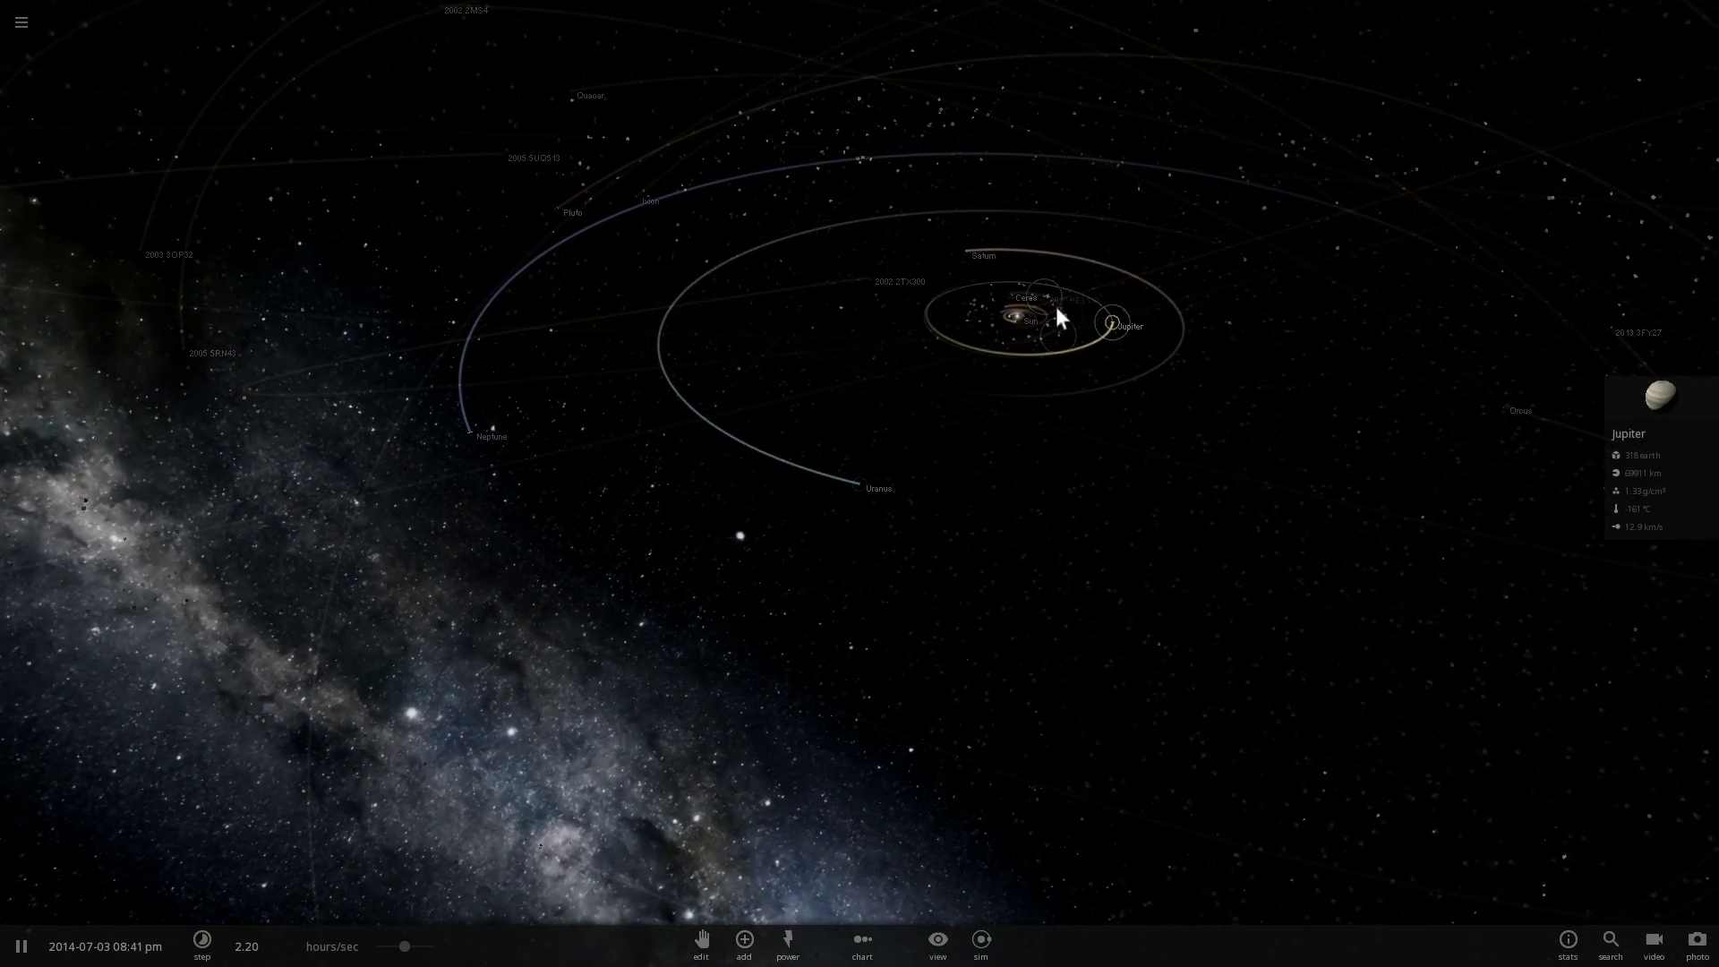
double_click(1008, 303)
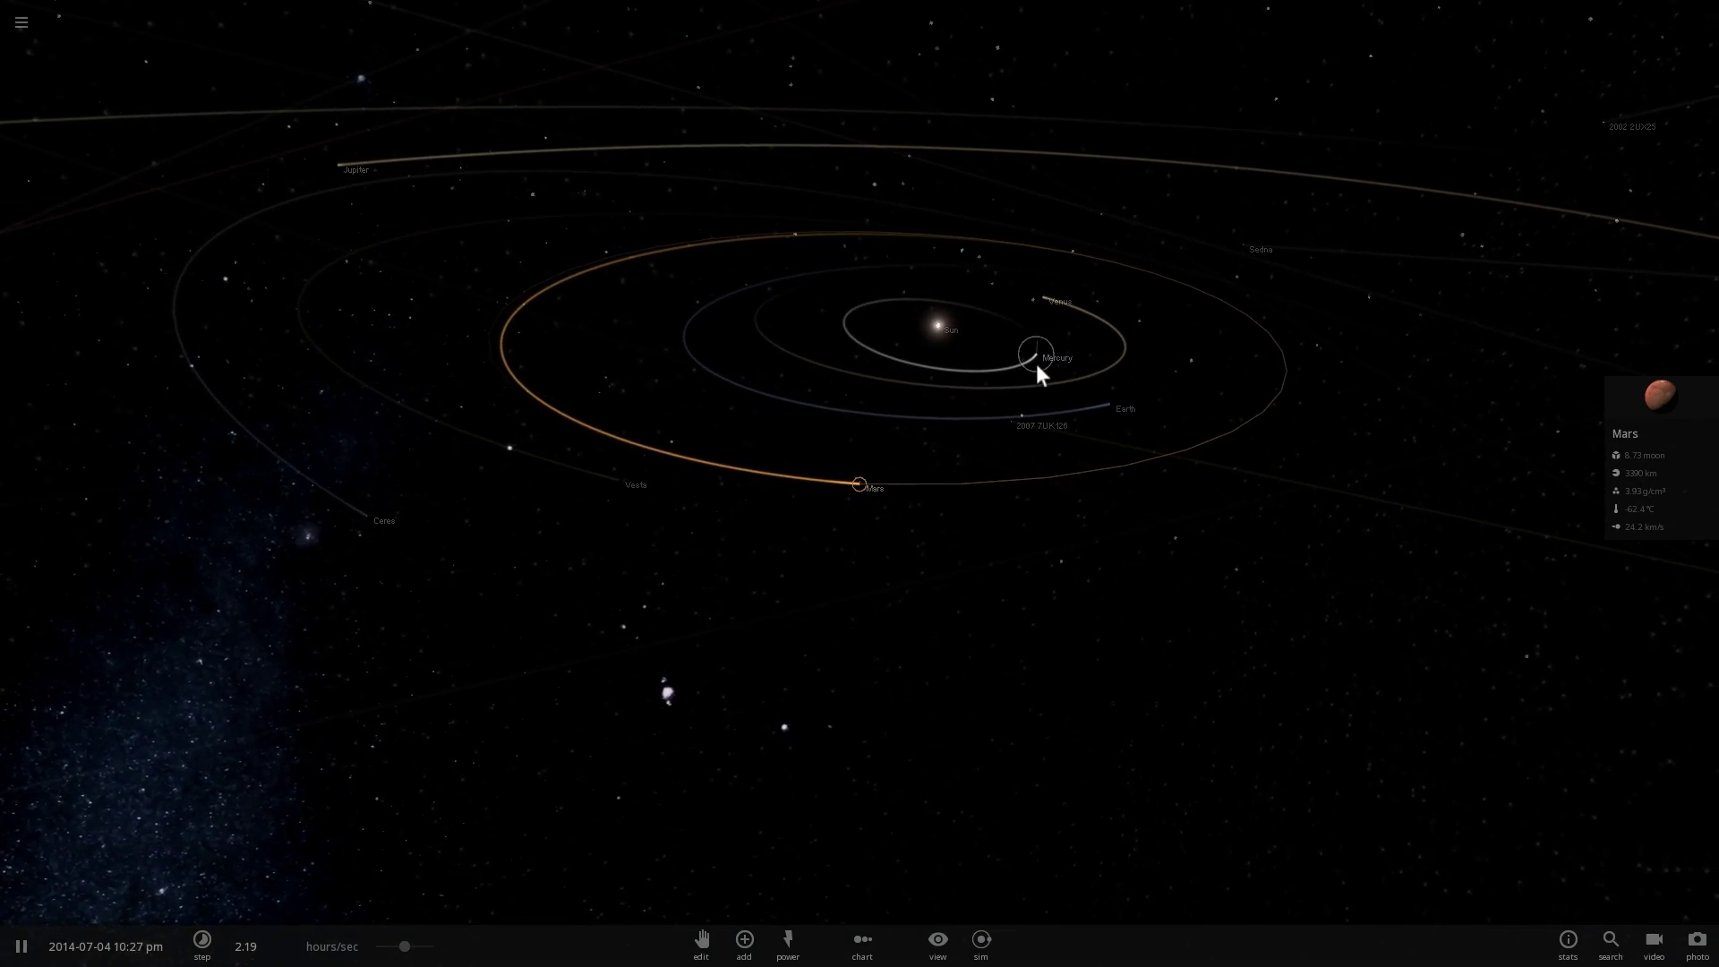
click(1035, 363)
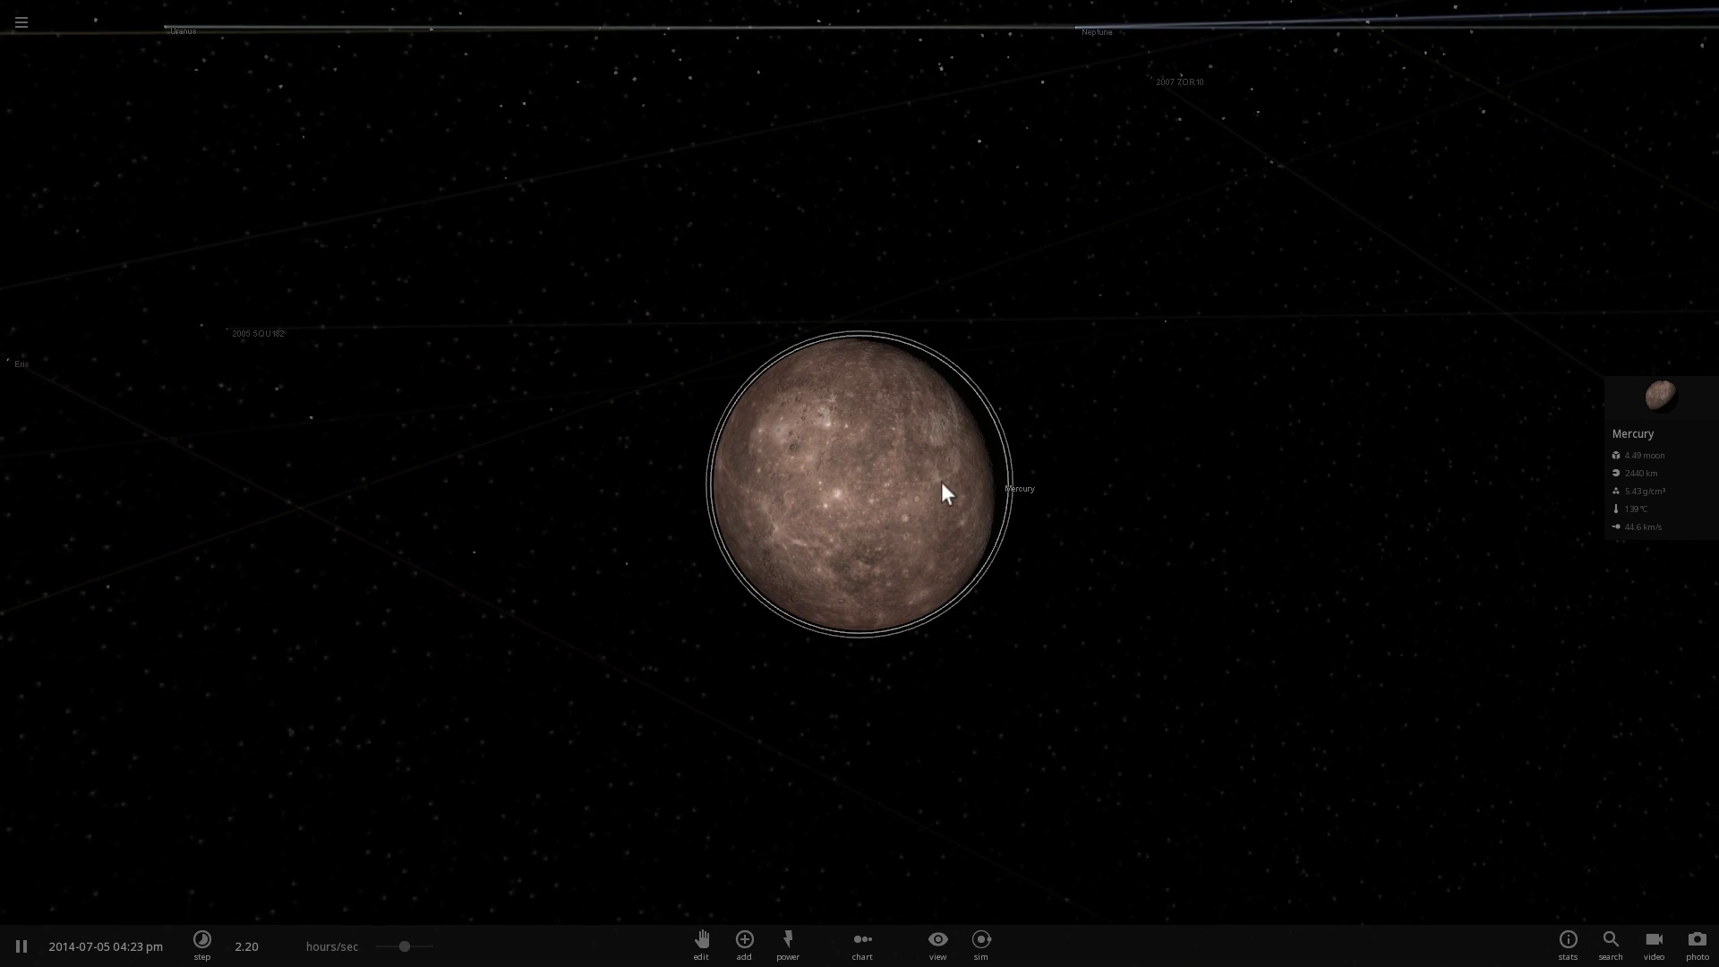
Check Mercury's material composition and set its mass to 8 moon masses.
click(1657, 392)
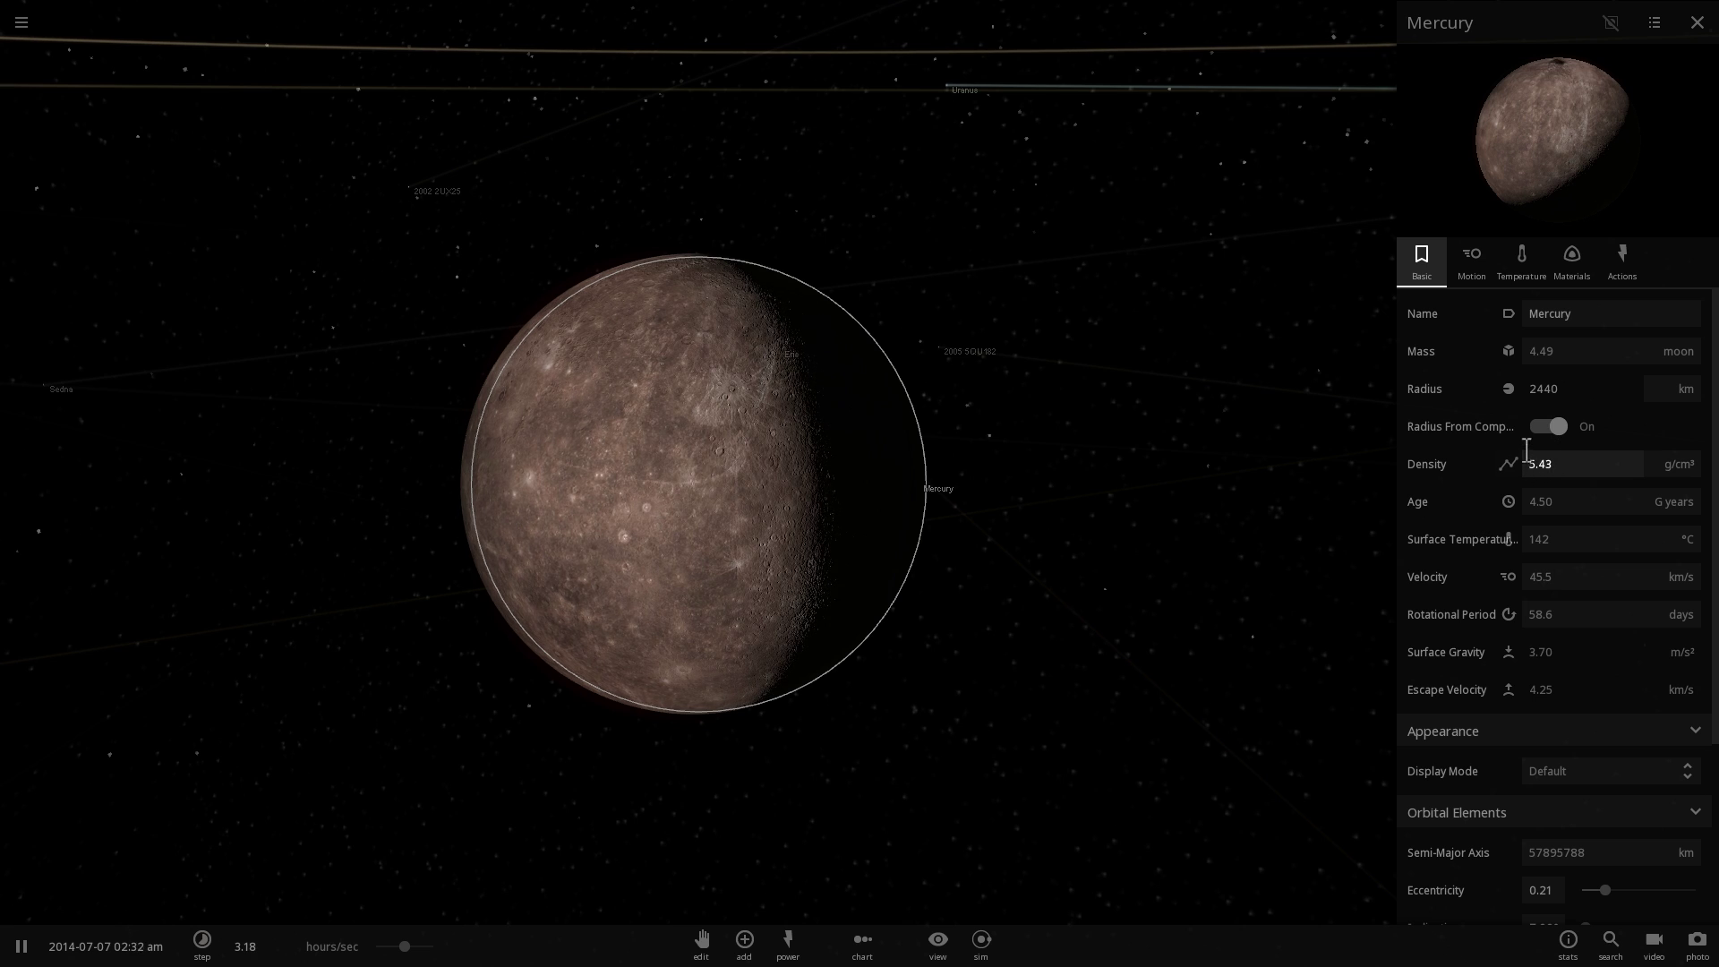
click(1572, 258)
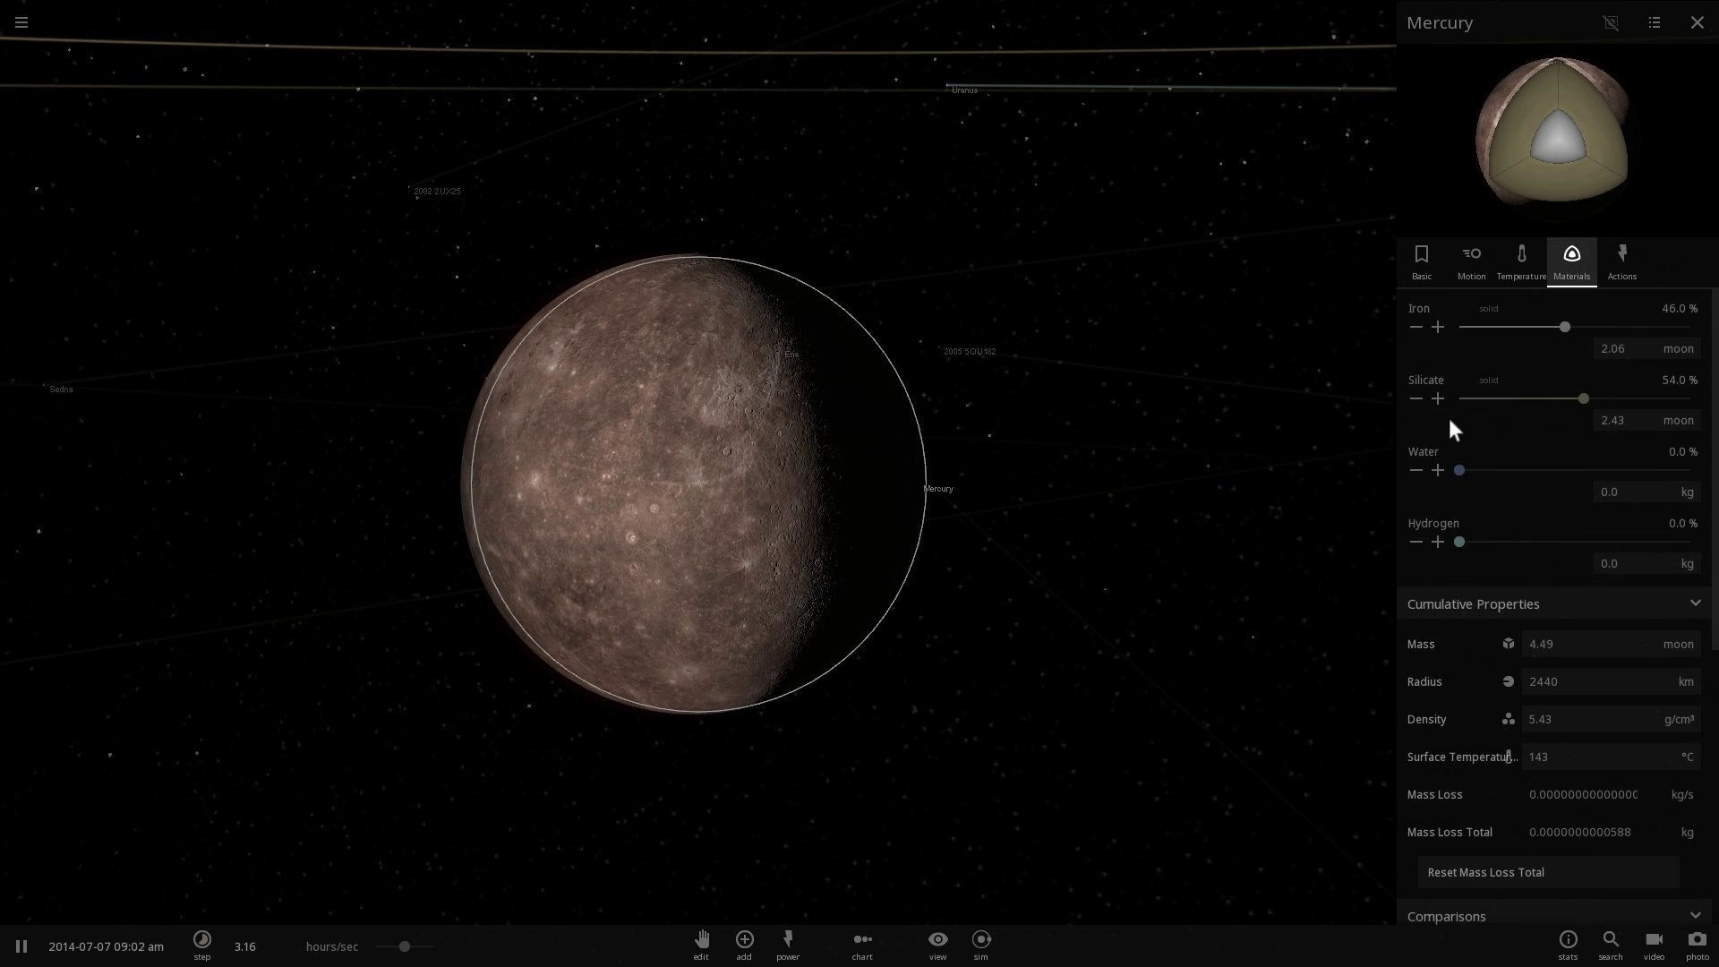
click(1407, 279)
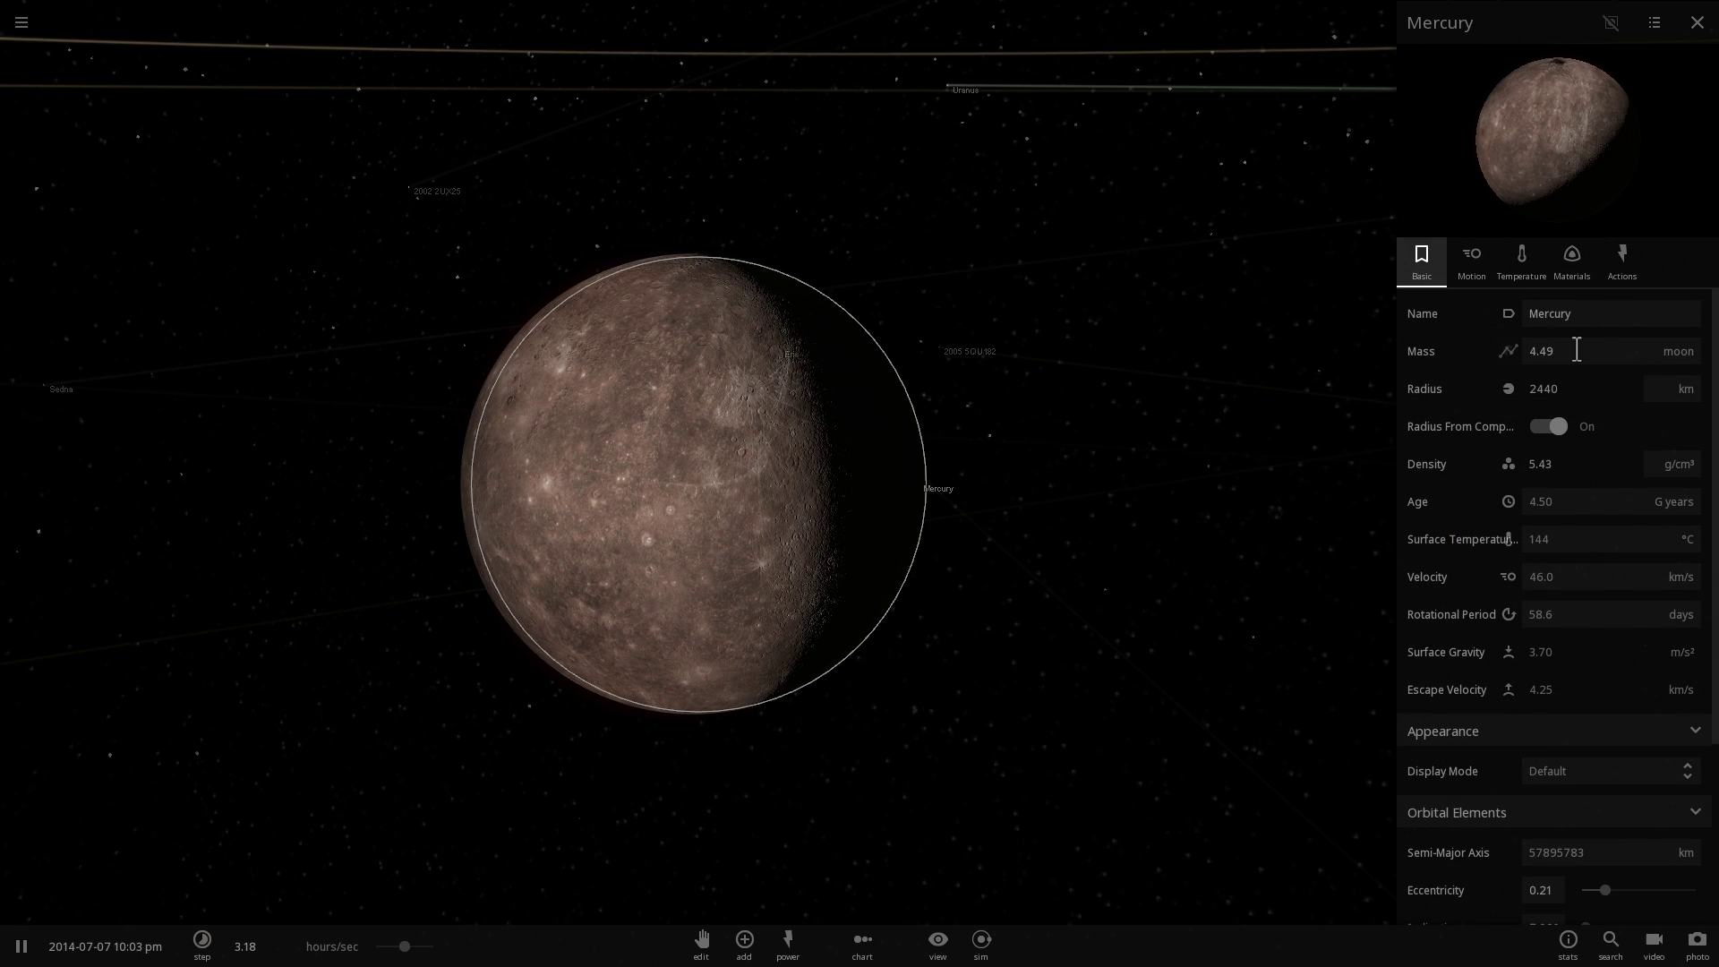
text(8)
key(Return)
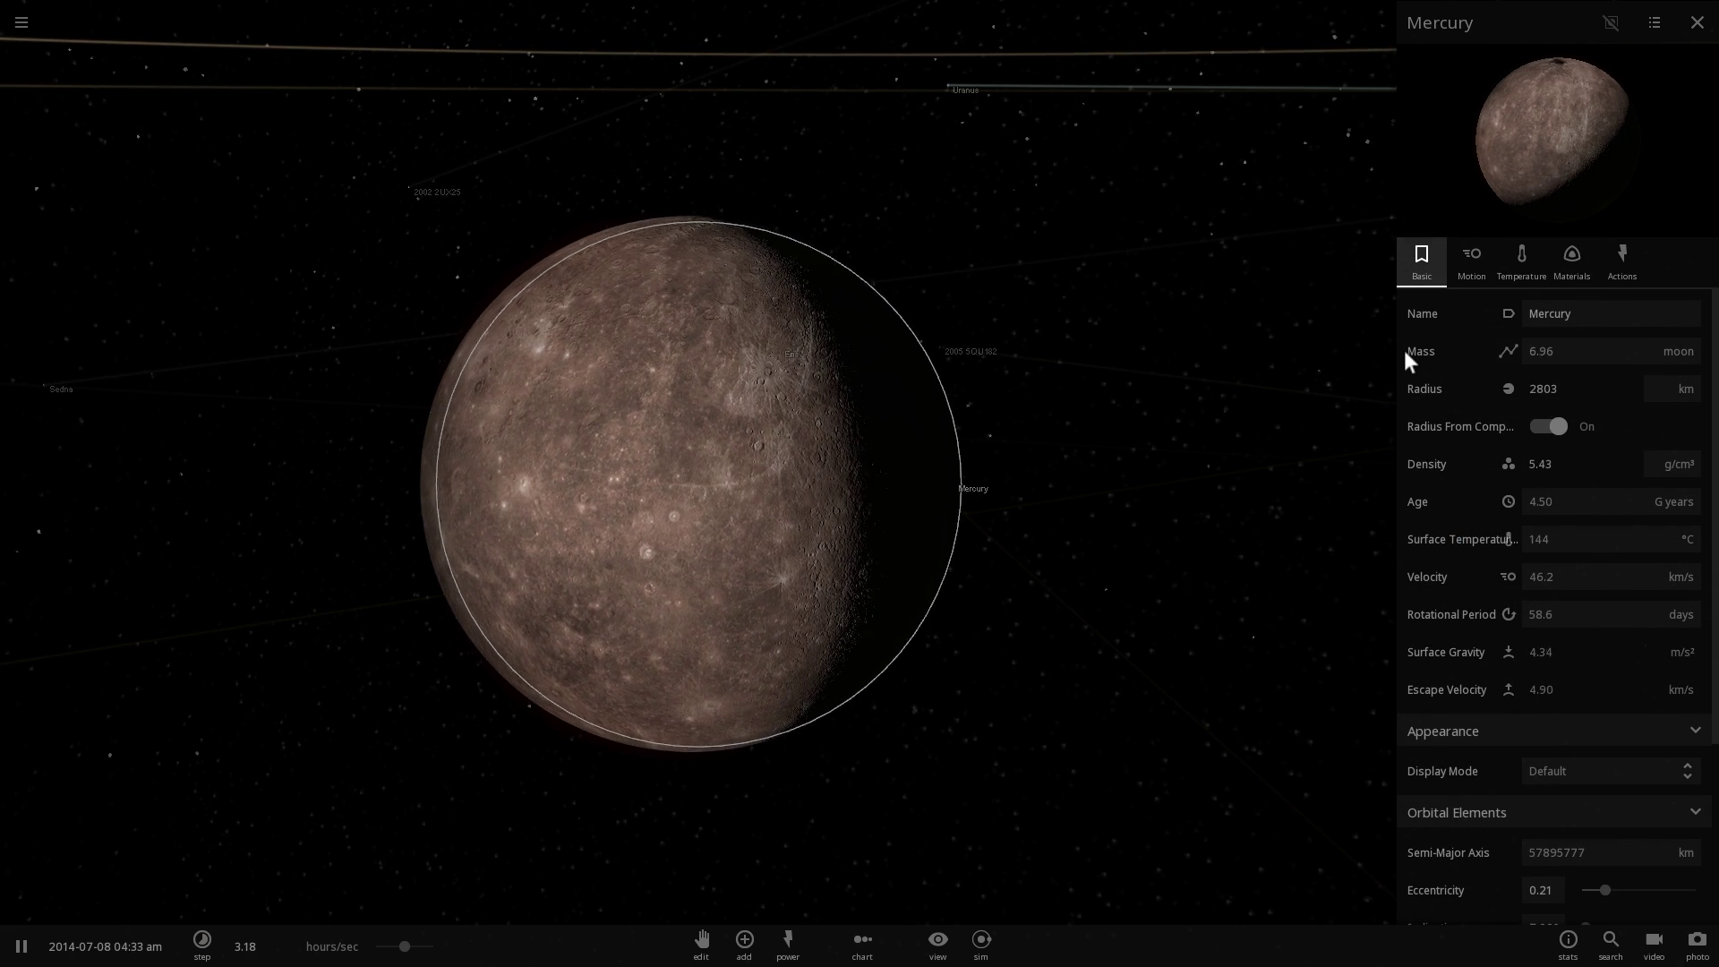
Raise the silicate share of Mercury's composition to 77.1 %.
click(1572, 259)
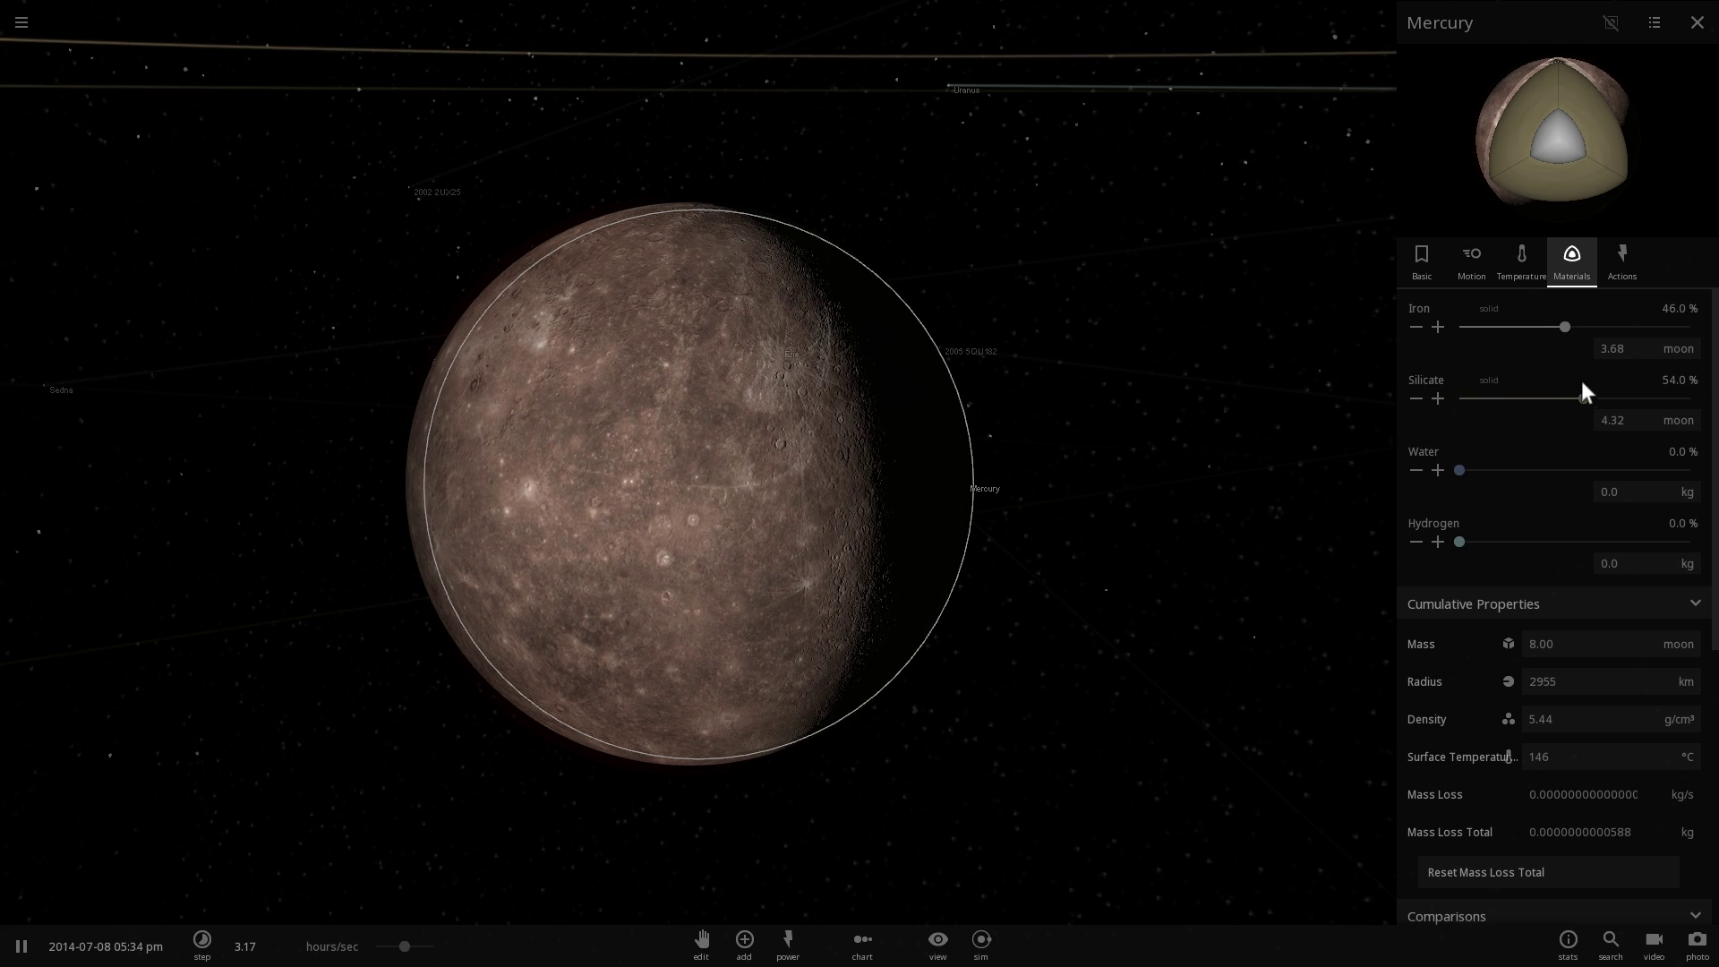
drag(1583, 395, 1637, 398)
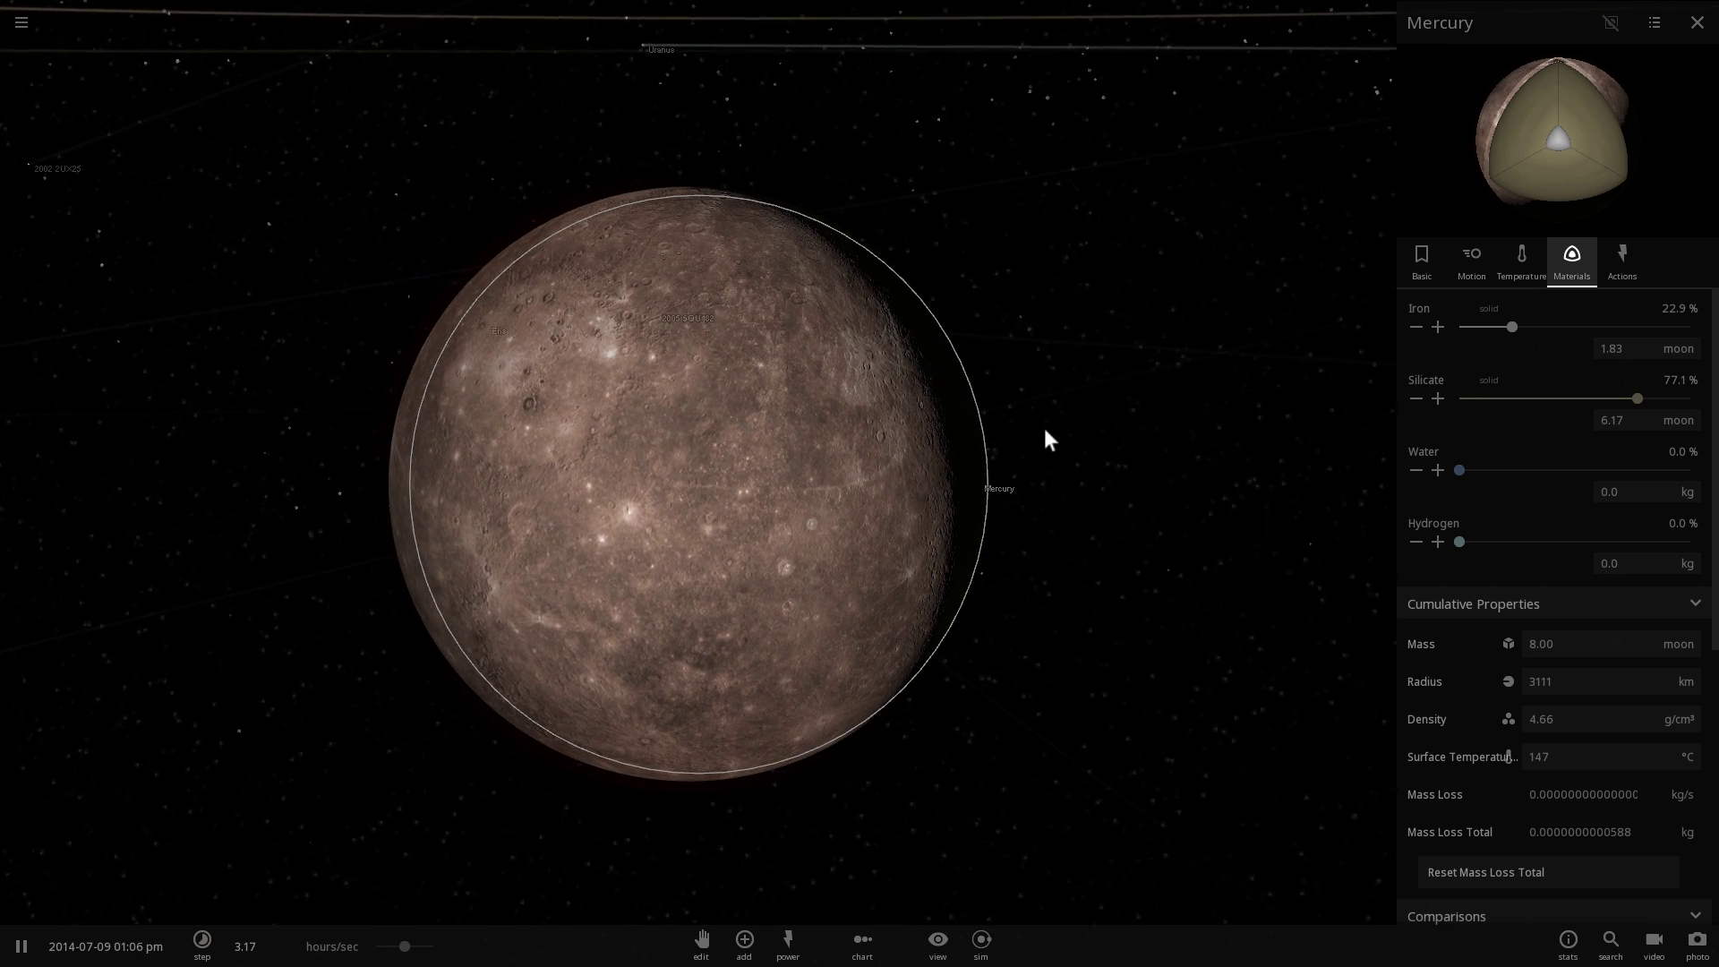
scroll(913, 631, down, 2)
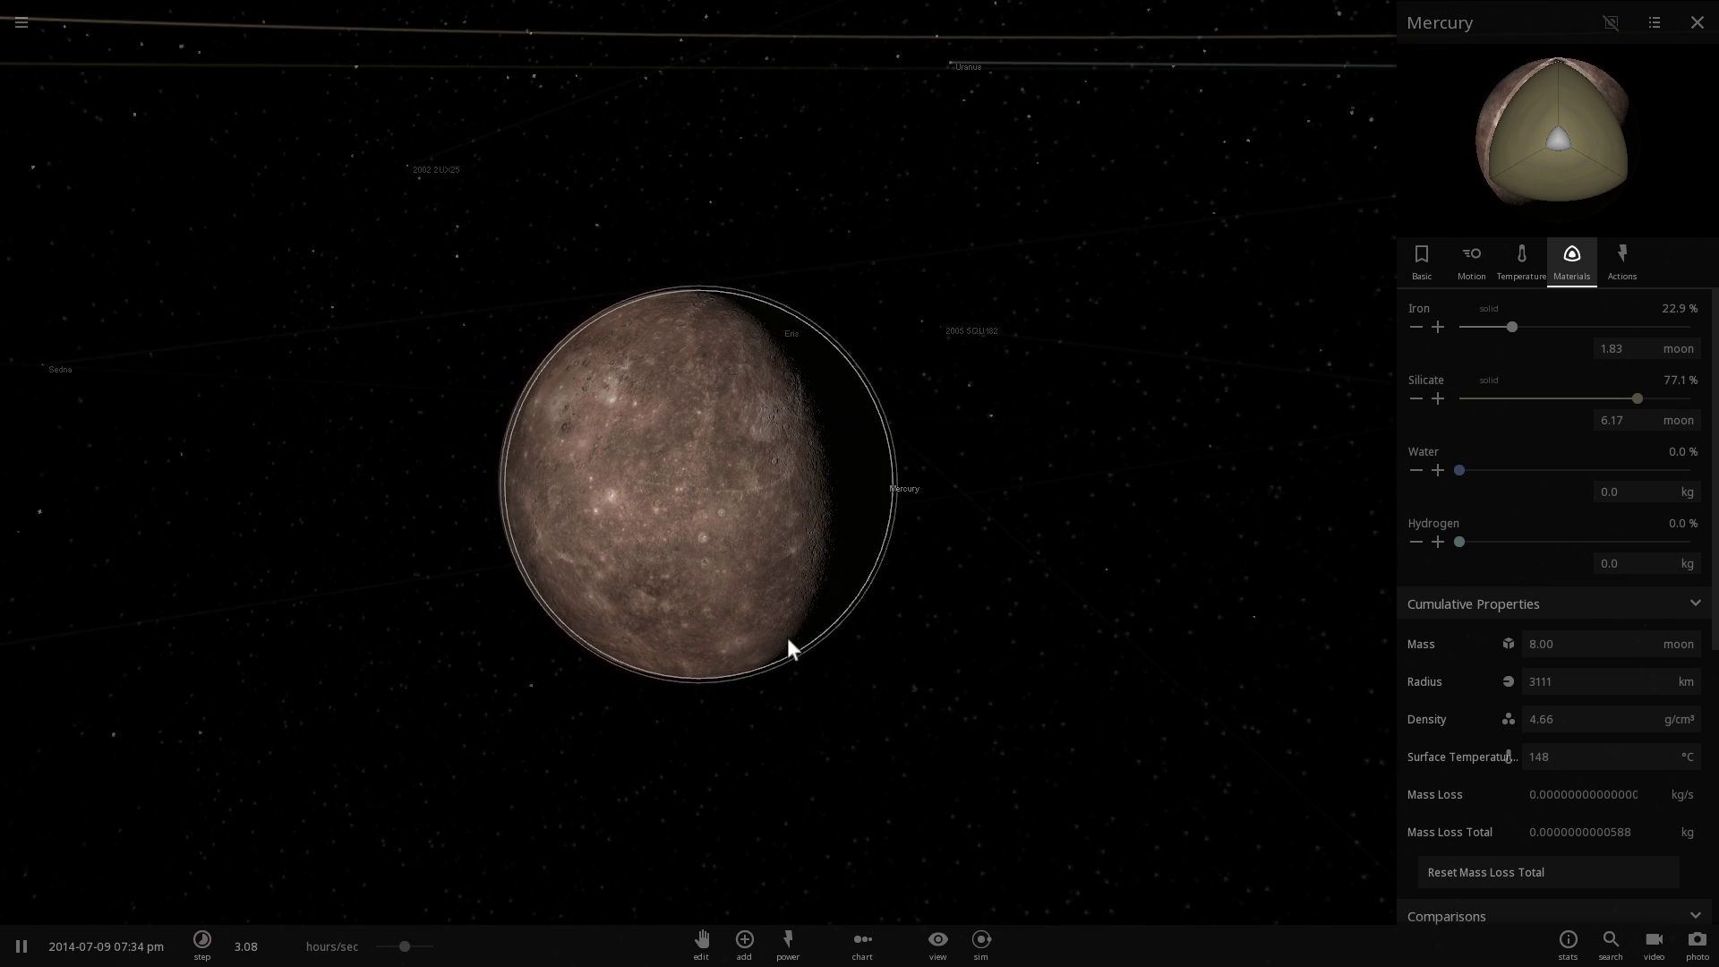
Add the Moon beside Mercury using Launch placement, and close the add tool.
click(729, 954)
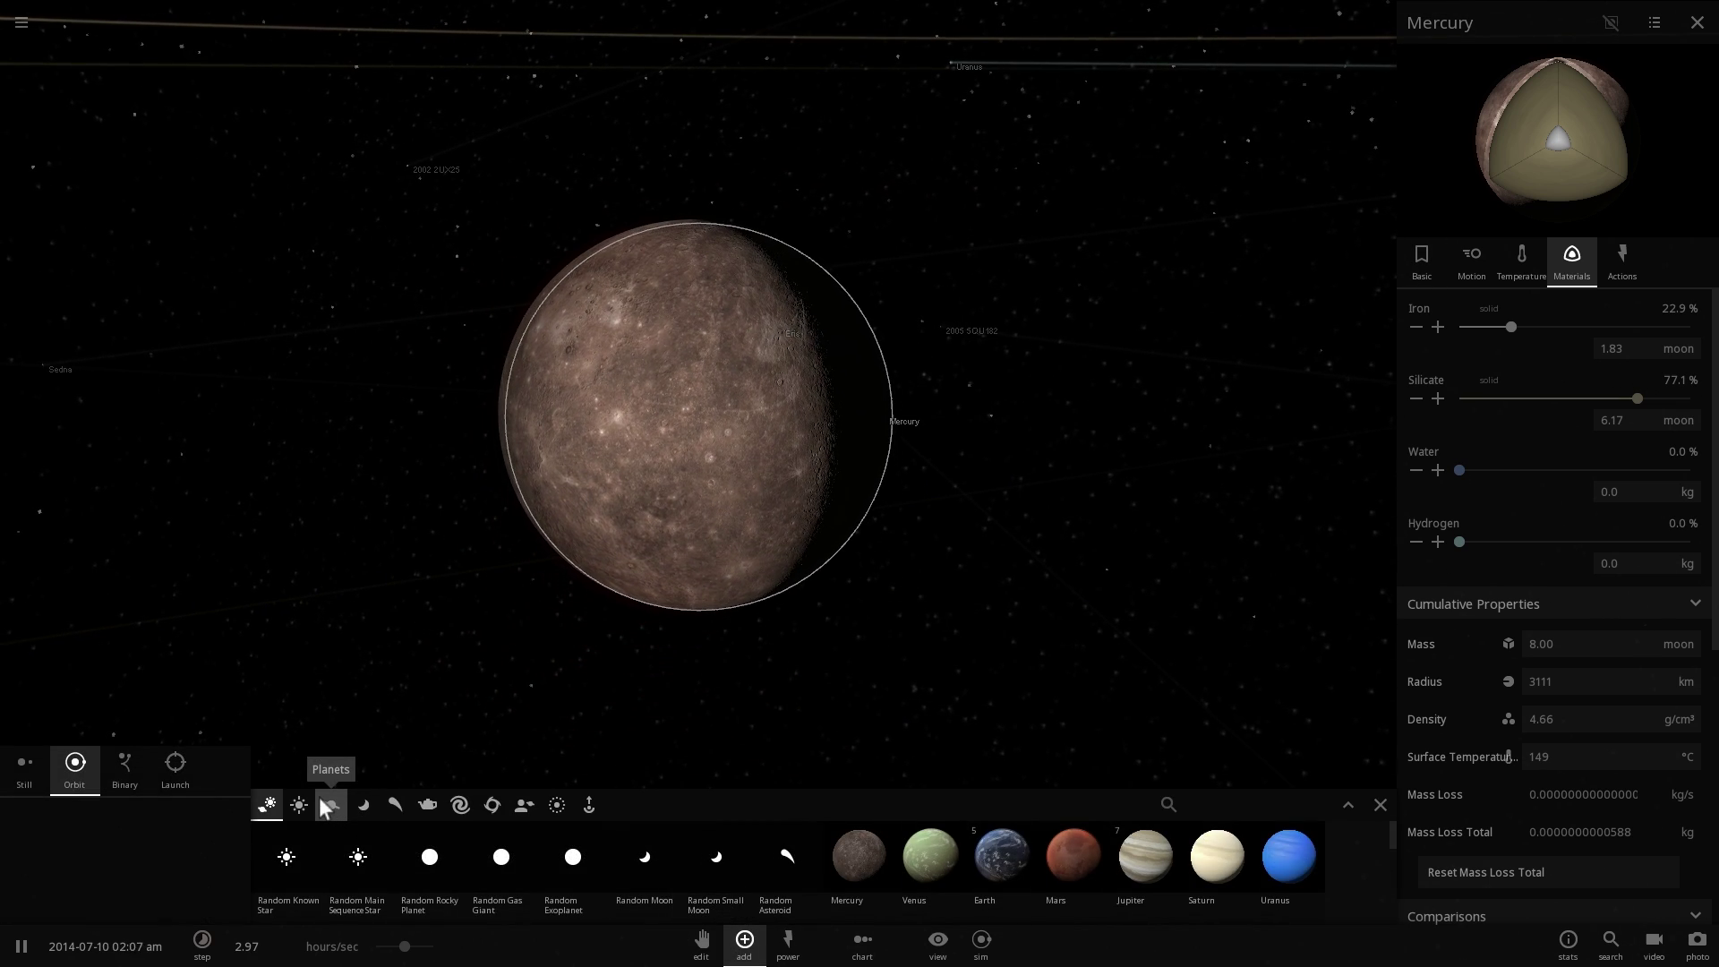
click(325, 806)
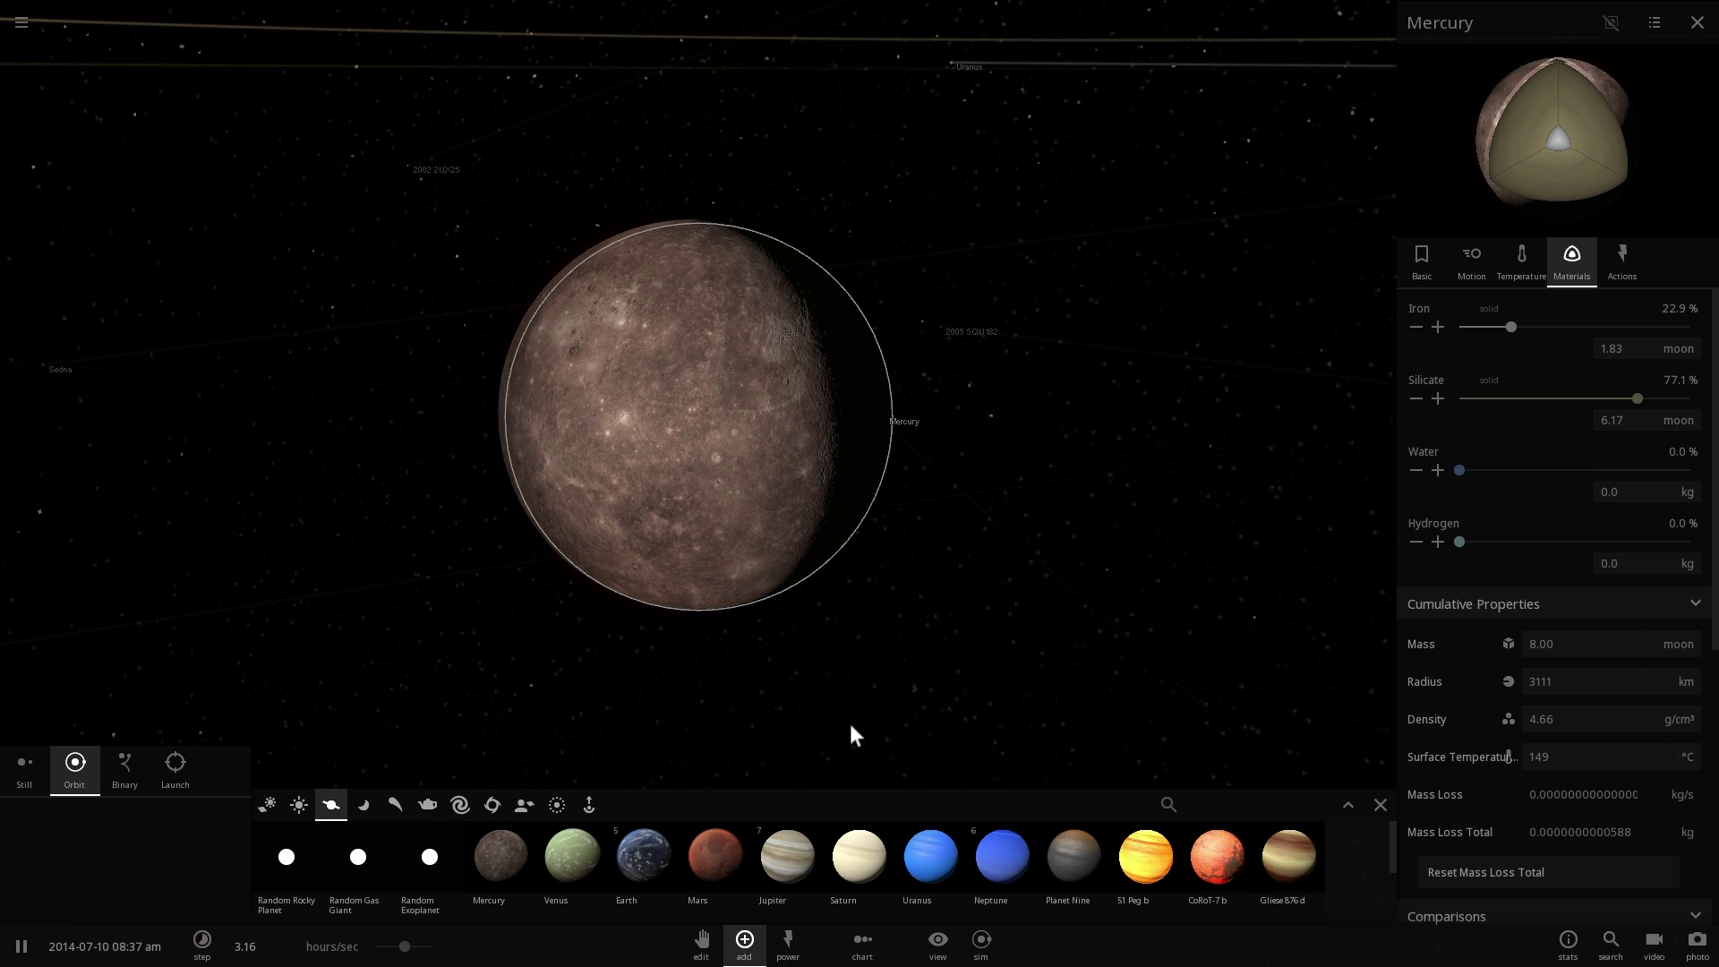
click(364, 803)
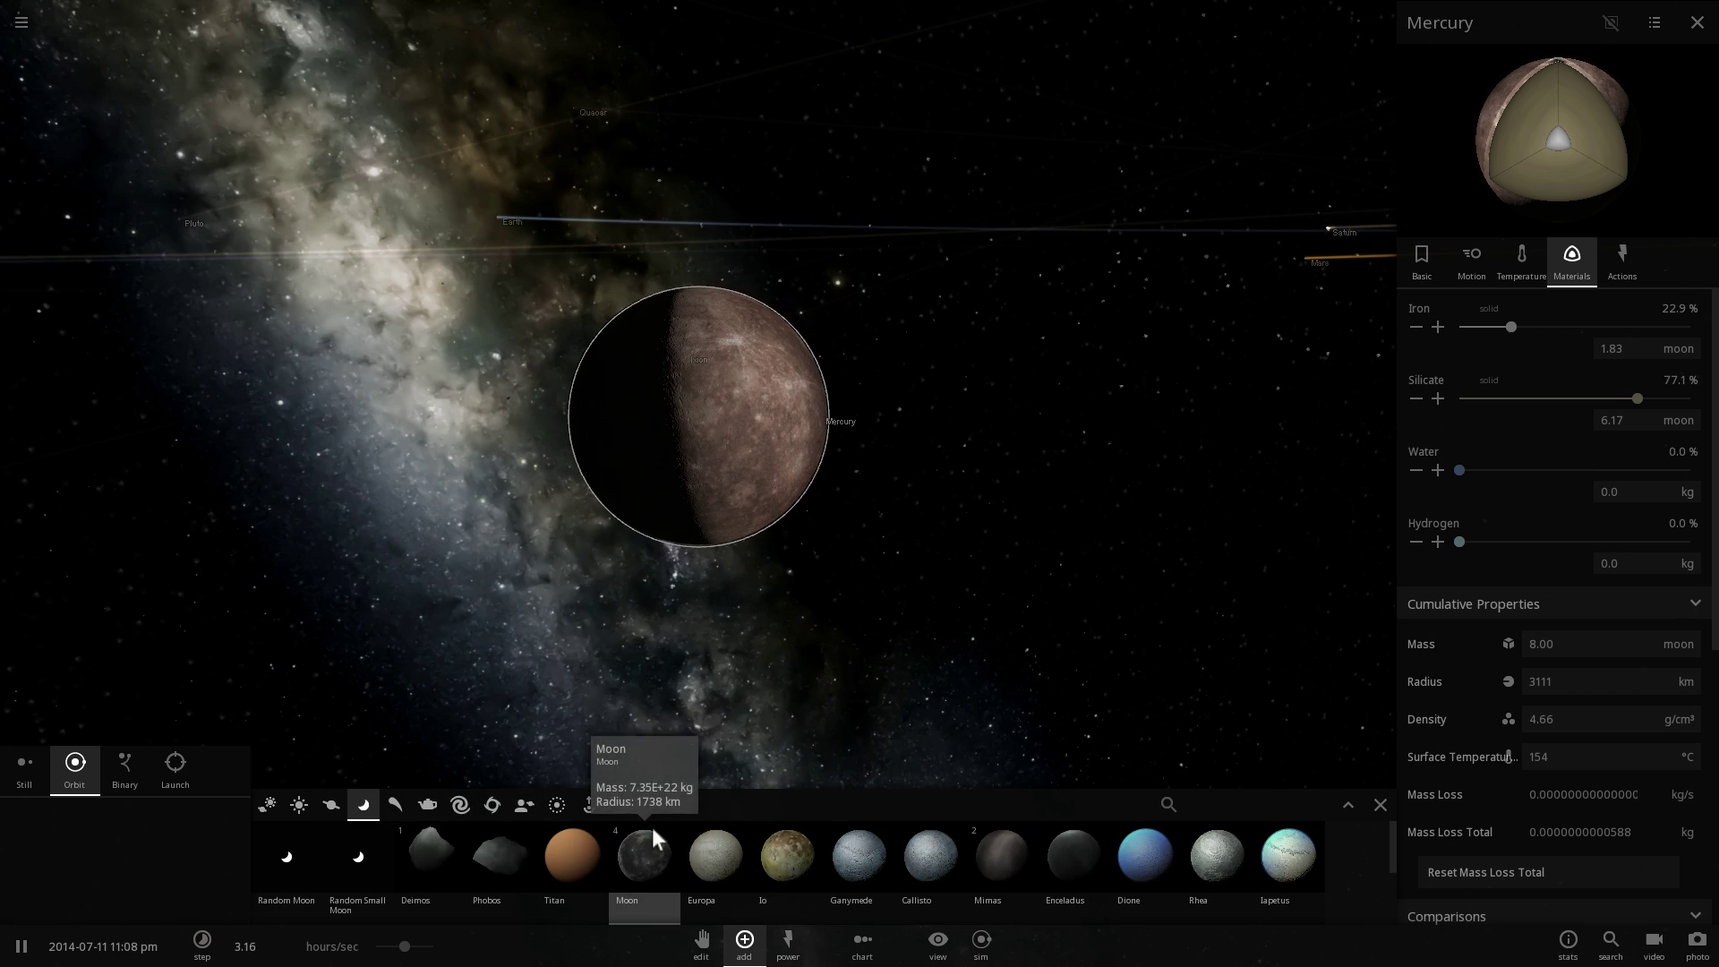
click(651, 836)
click(172, 768)
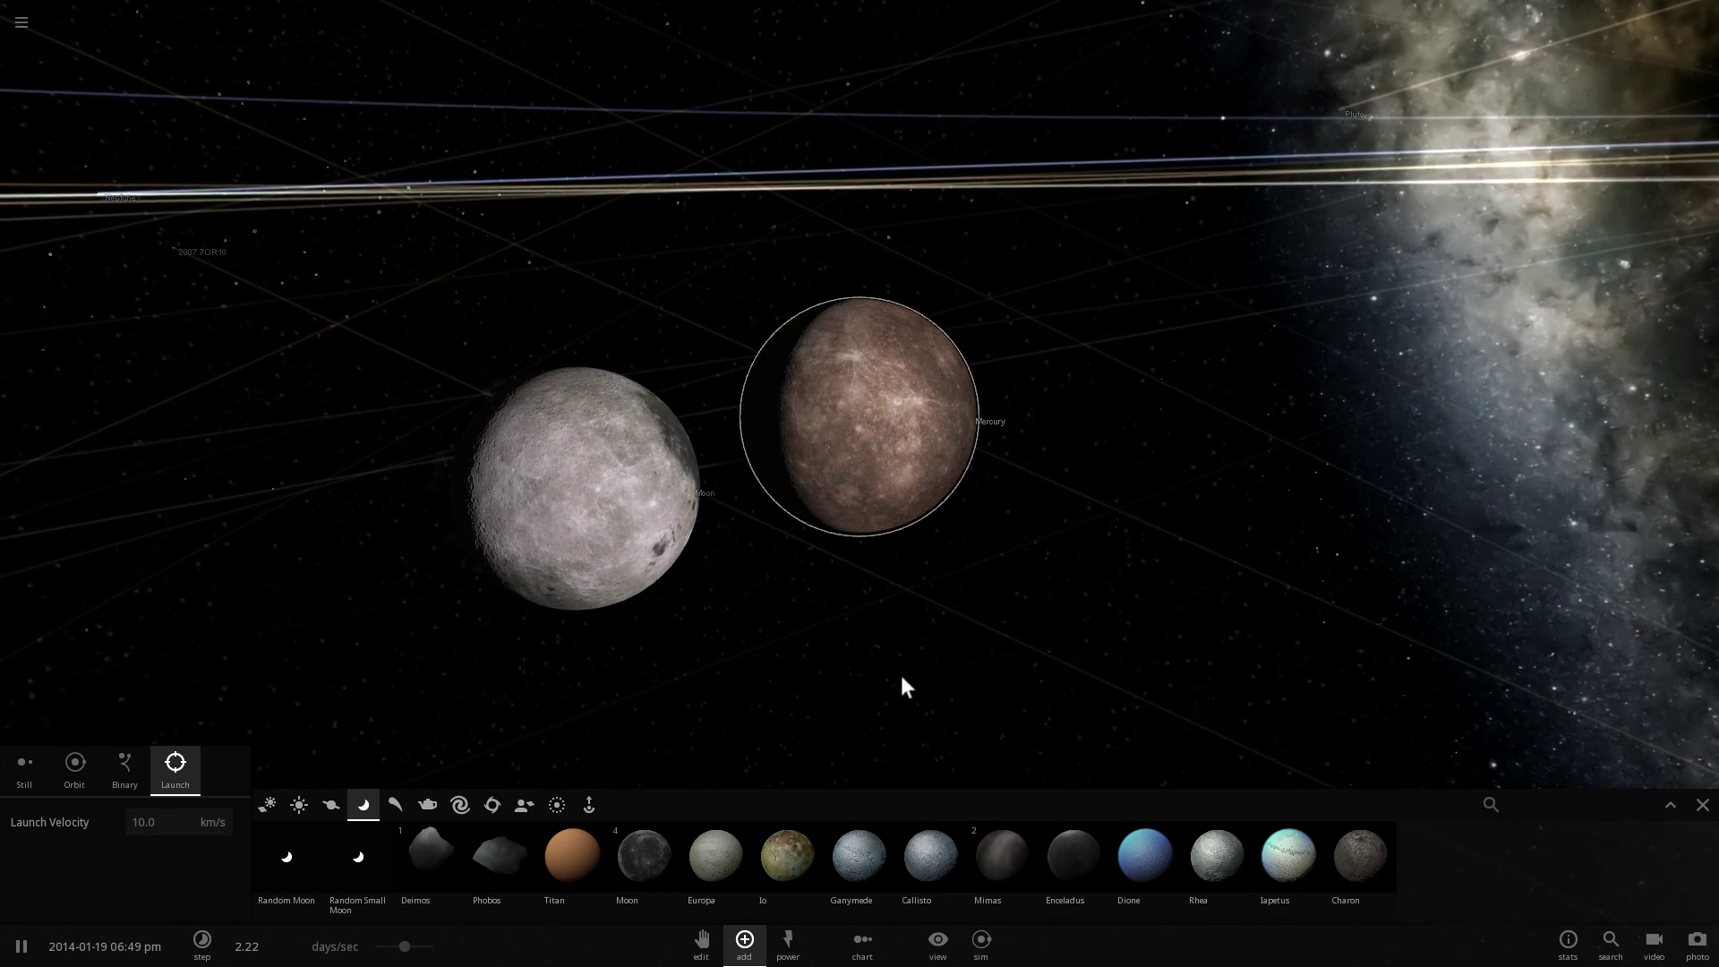
click(1701, 804)
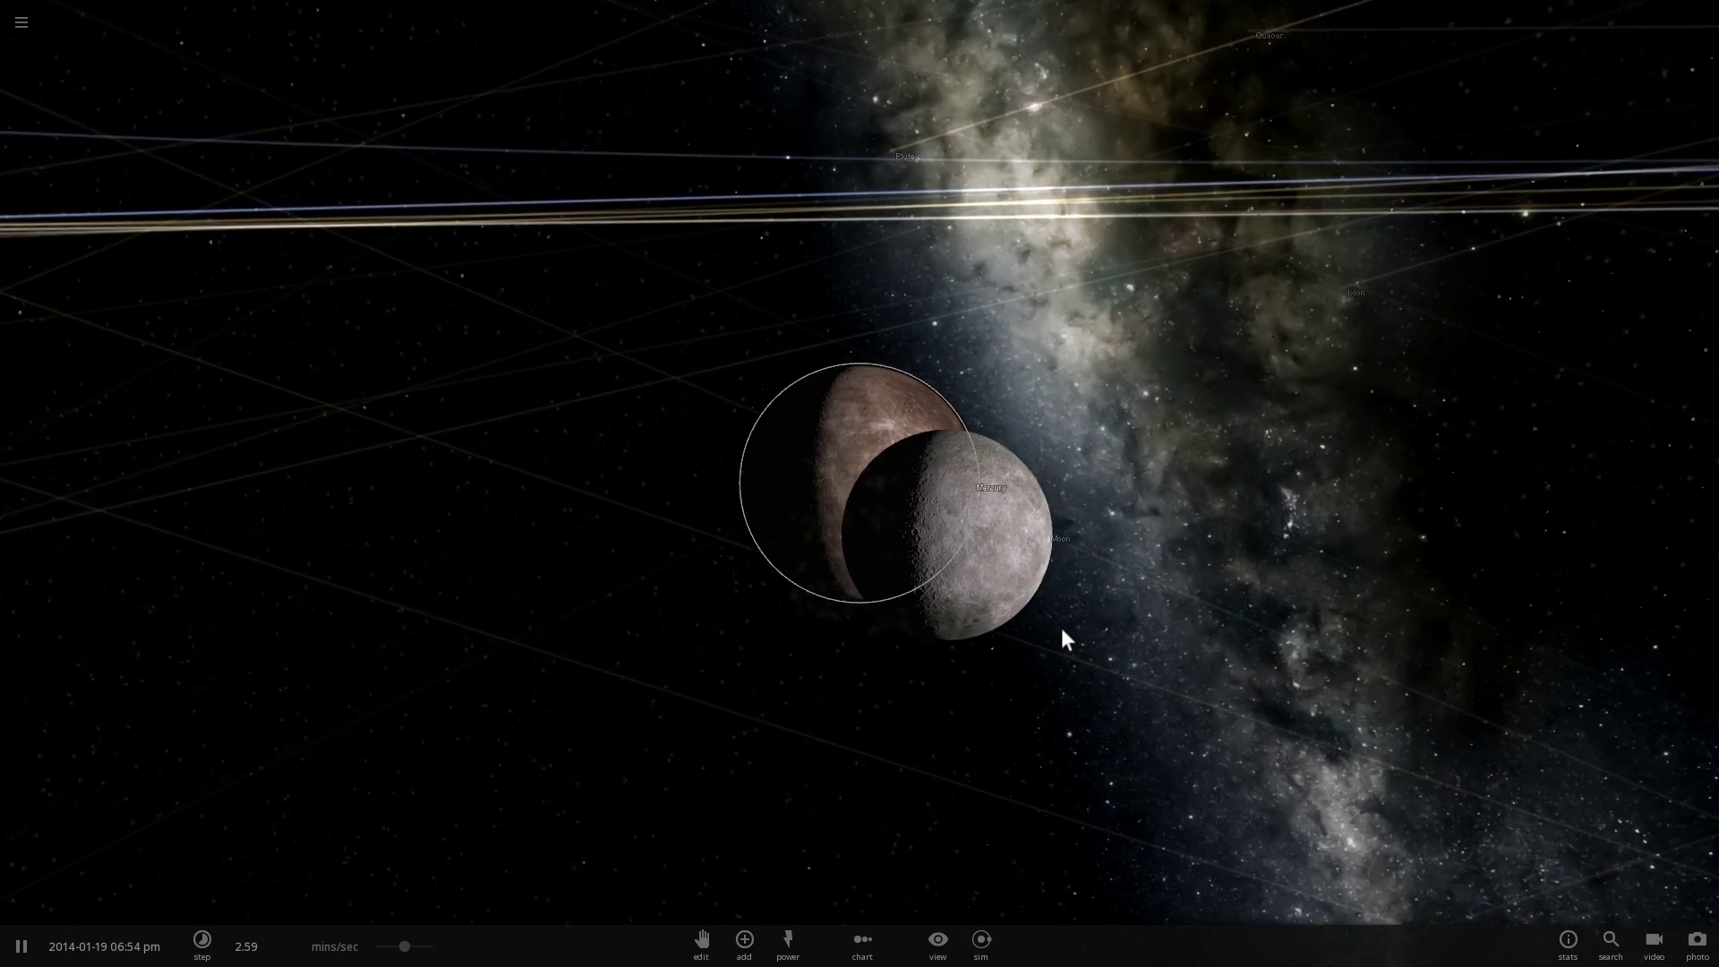
Examine the collision between the Moon and Mercury from several sides, including the night side and the debris cloud.
scroll(1060, 625, up, 3)
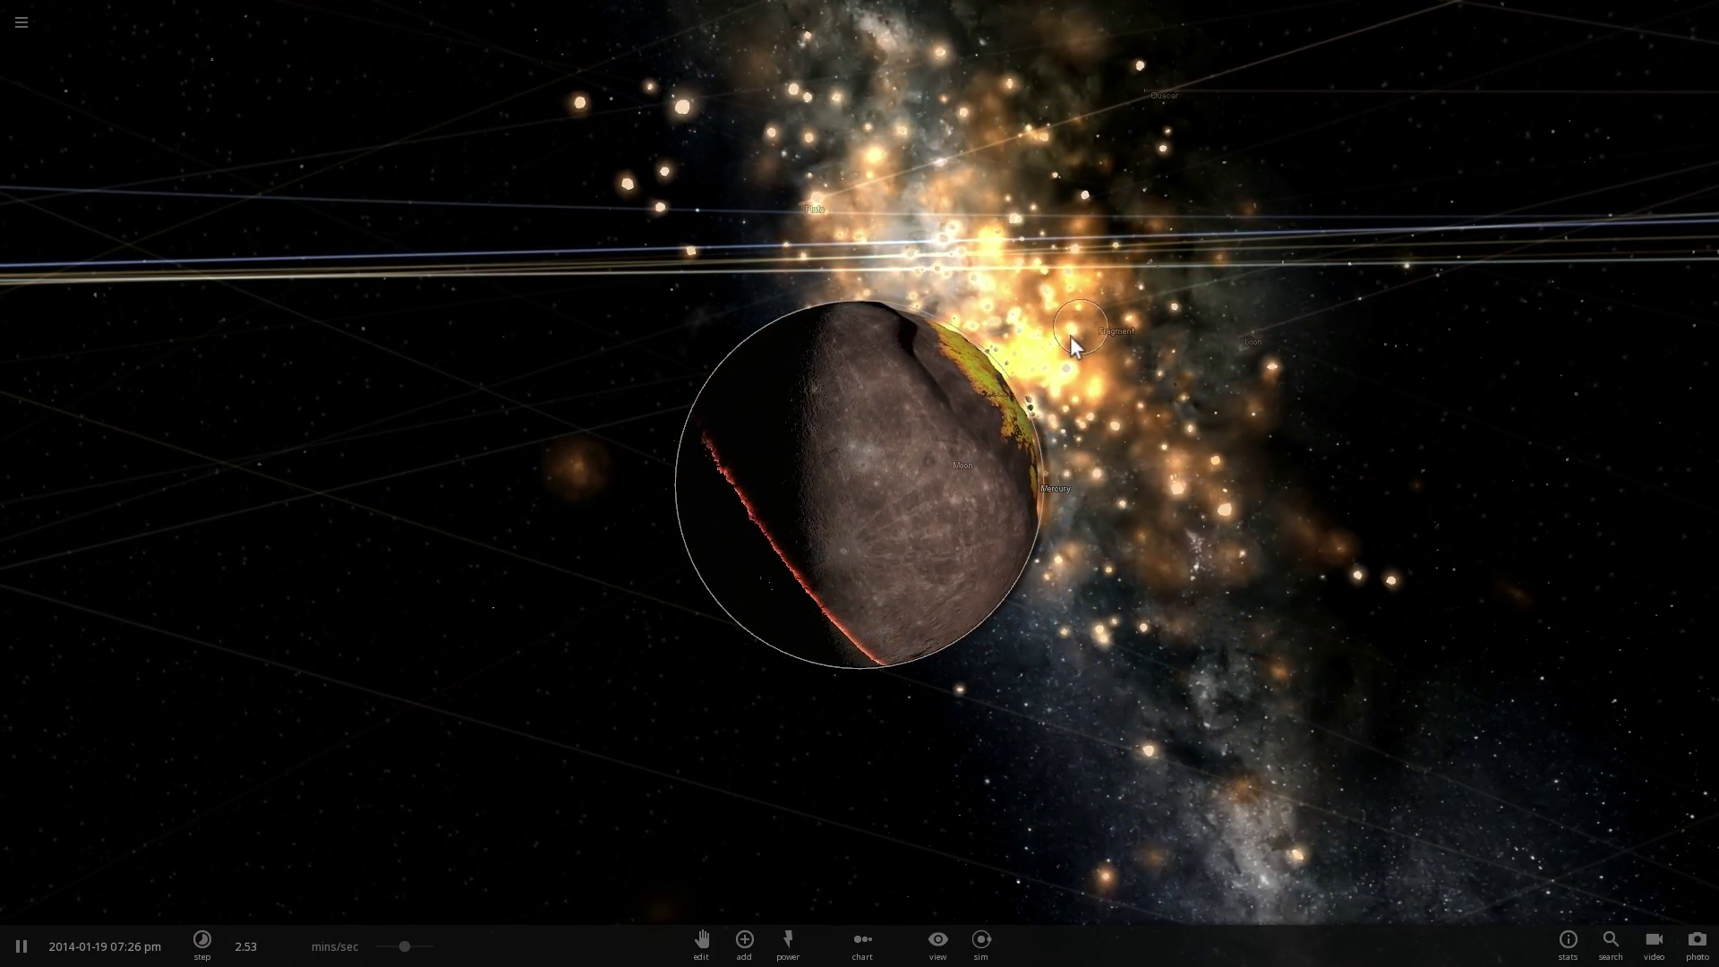
drag(1099, 342, 930, 331)
drag(1269, 346, 1013, 298)
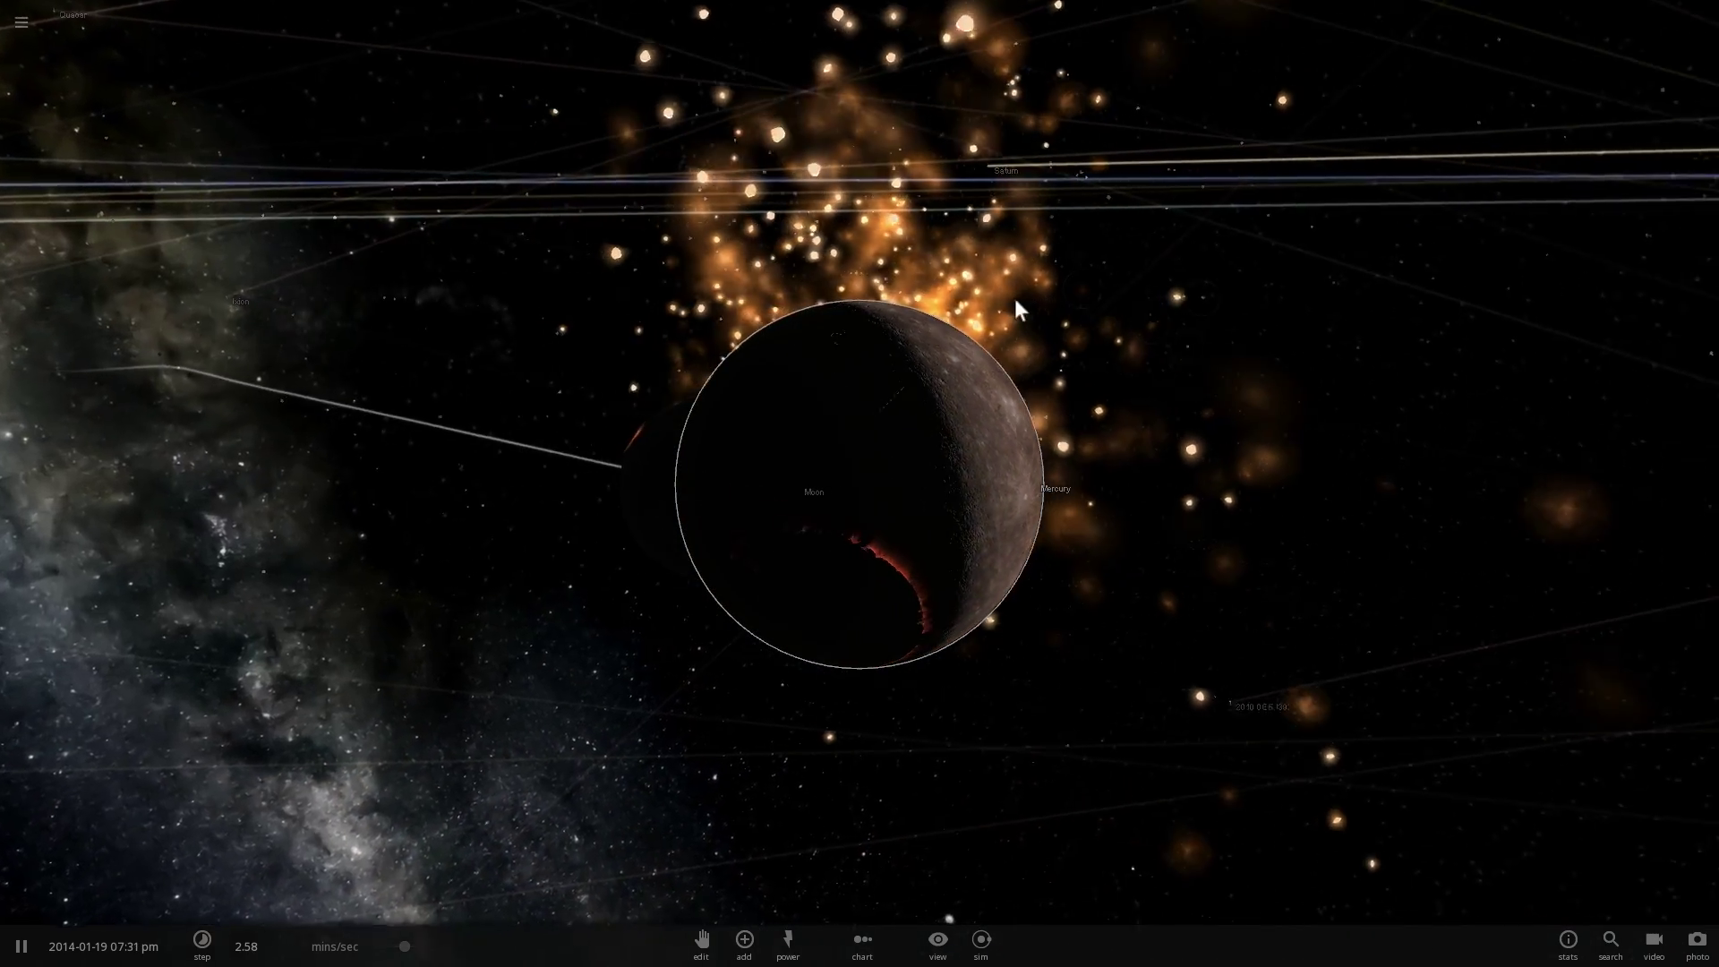
drag(1195, 261, 931, 336)
drag(1154, 335, 843, 376)
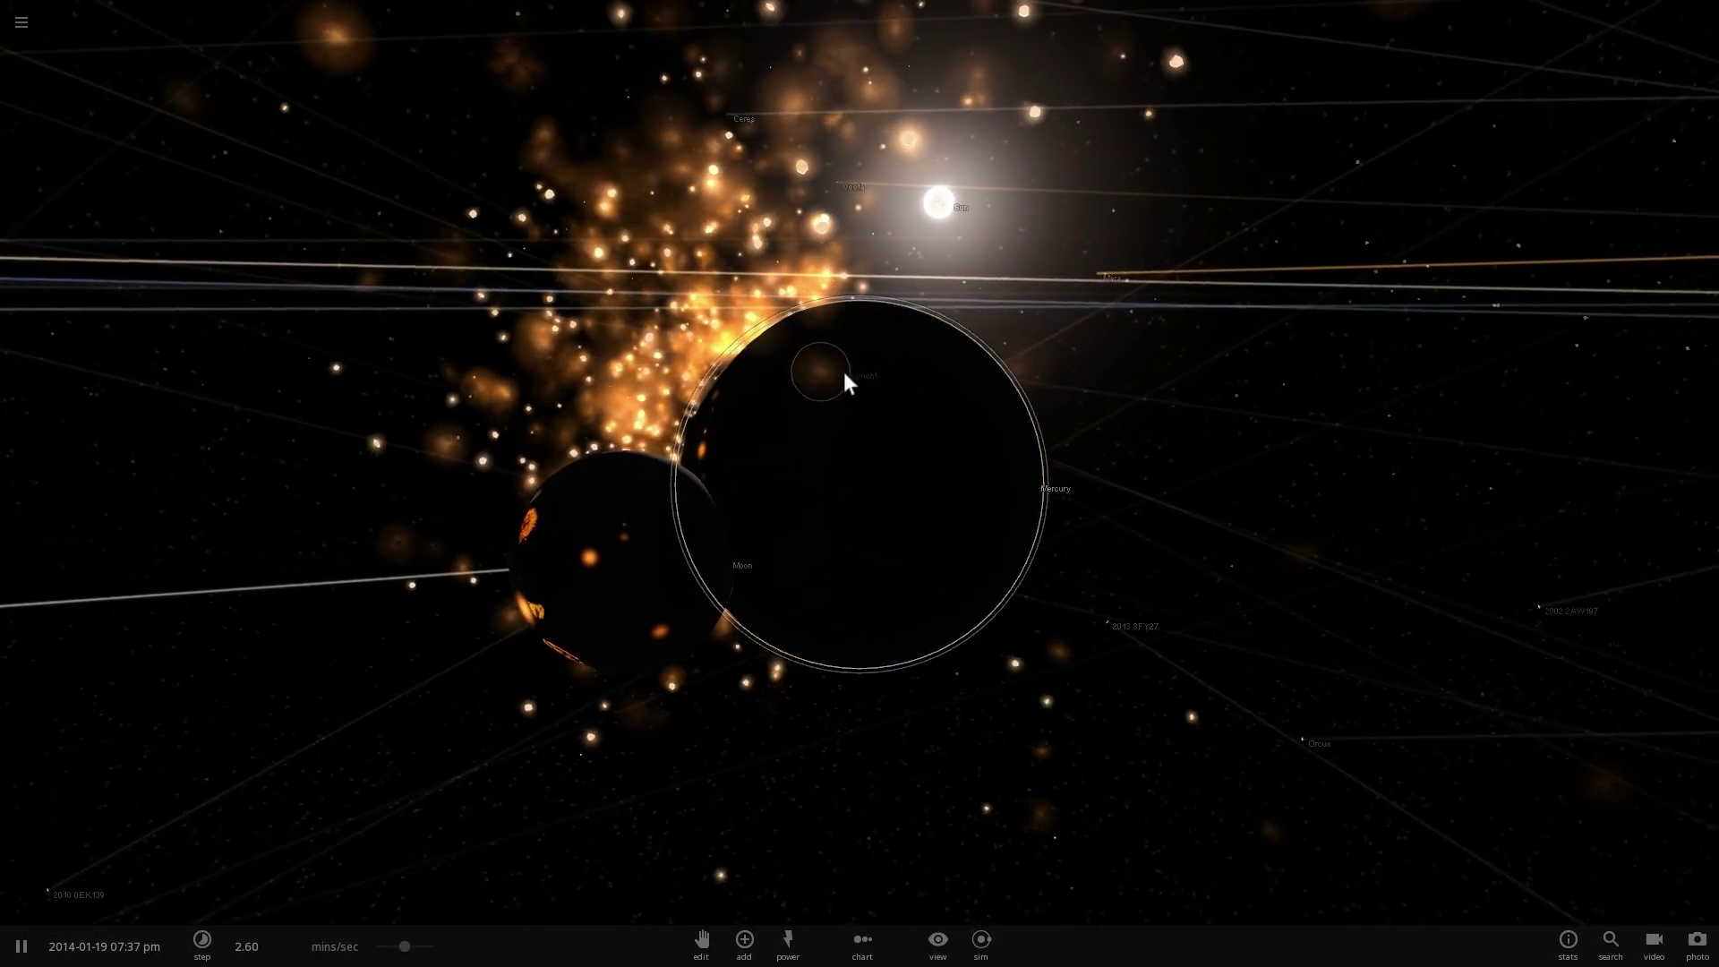
drag(1056, 367, 899, 384)
drag(1128, 362, 879, 447)
scroll(879, 451, down, 3)
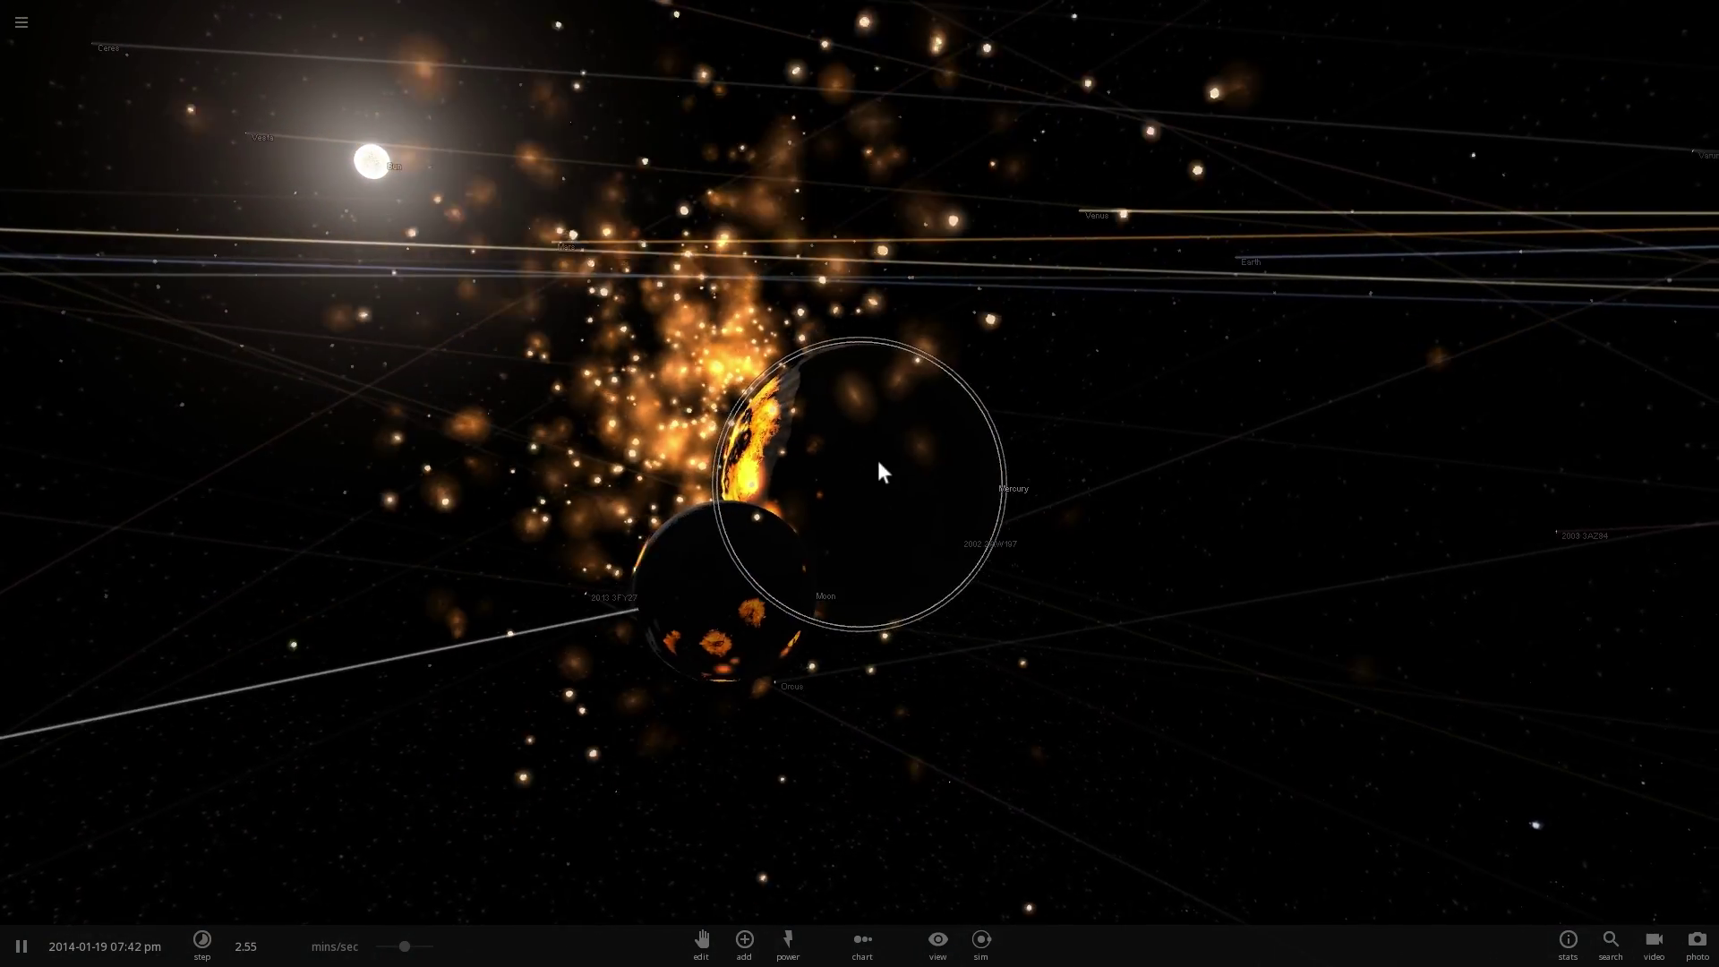
Adjust Mercury's material composition and set its mass to 5 moon masses.
click(745, 598)
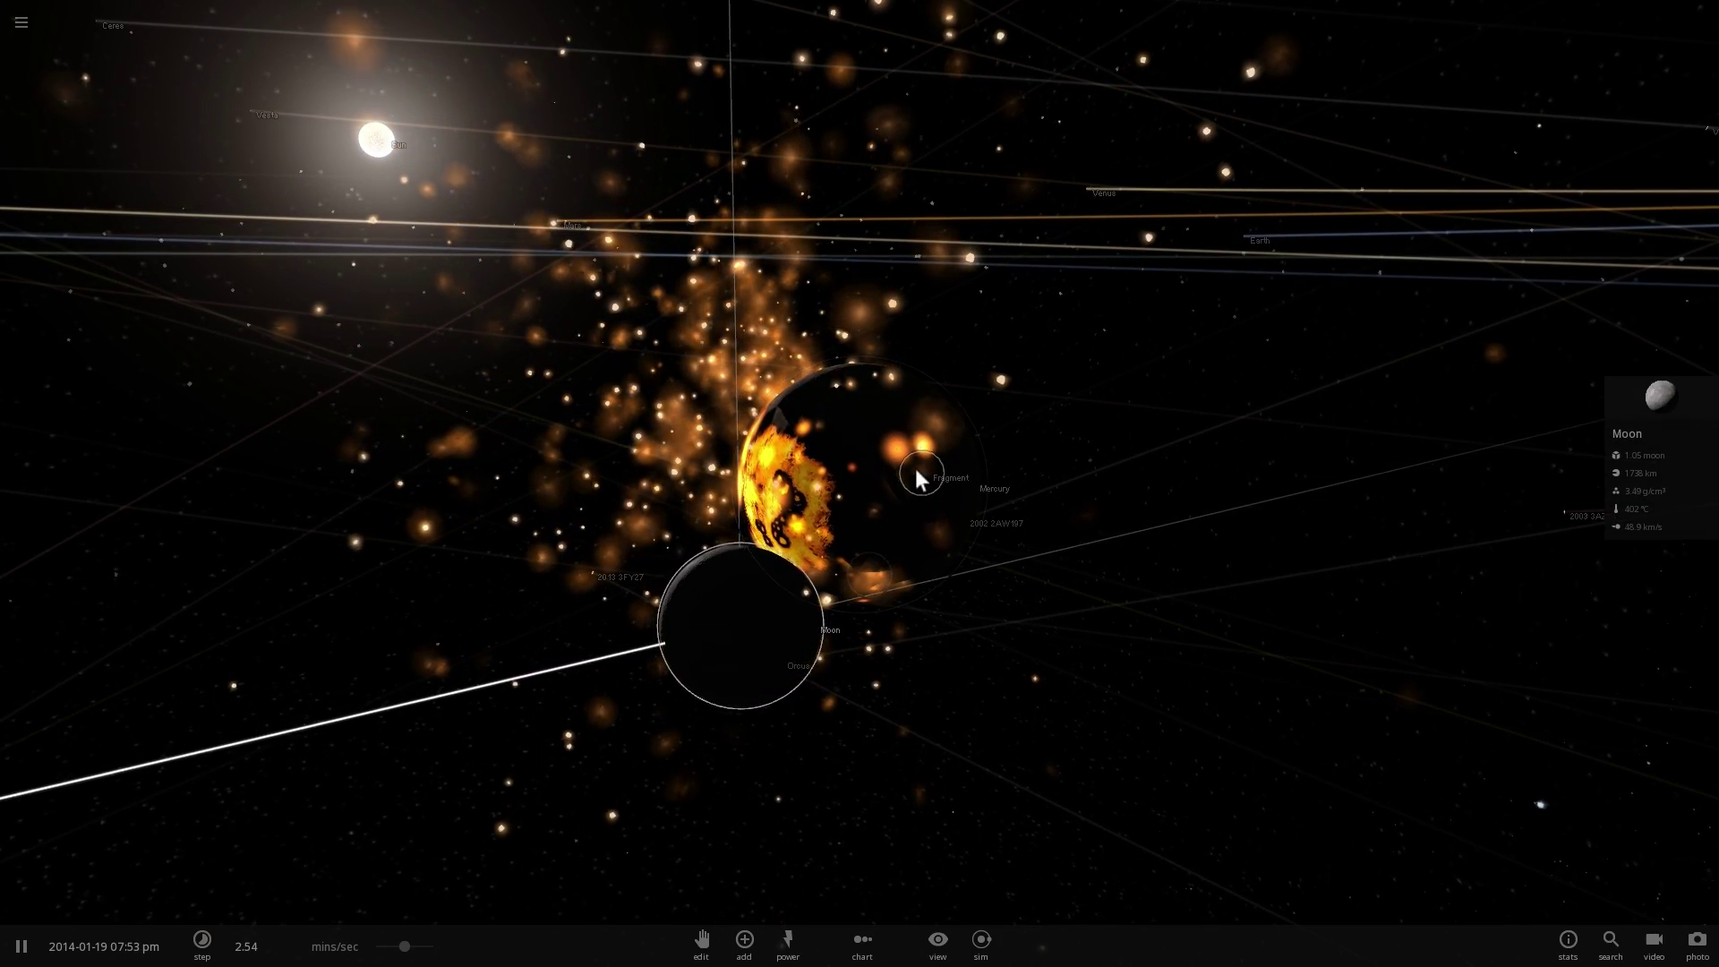
click(870, 472)
drag(871, 470, 985, 444)
scroll(943, 446, up, 3)
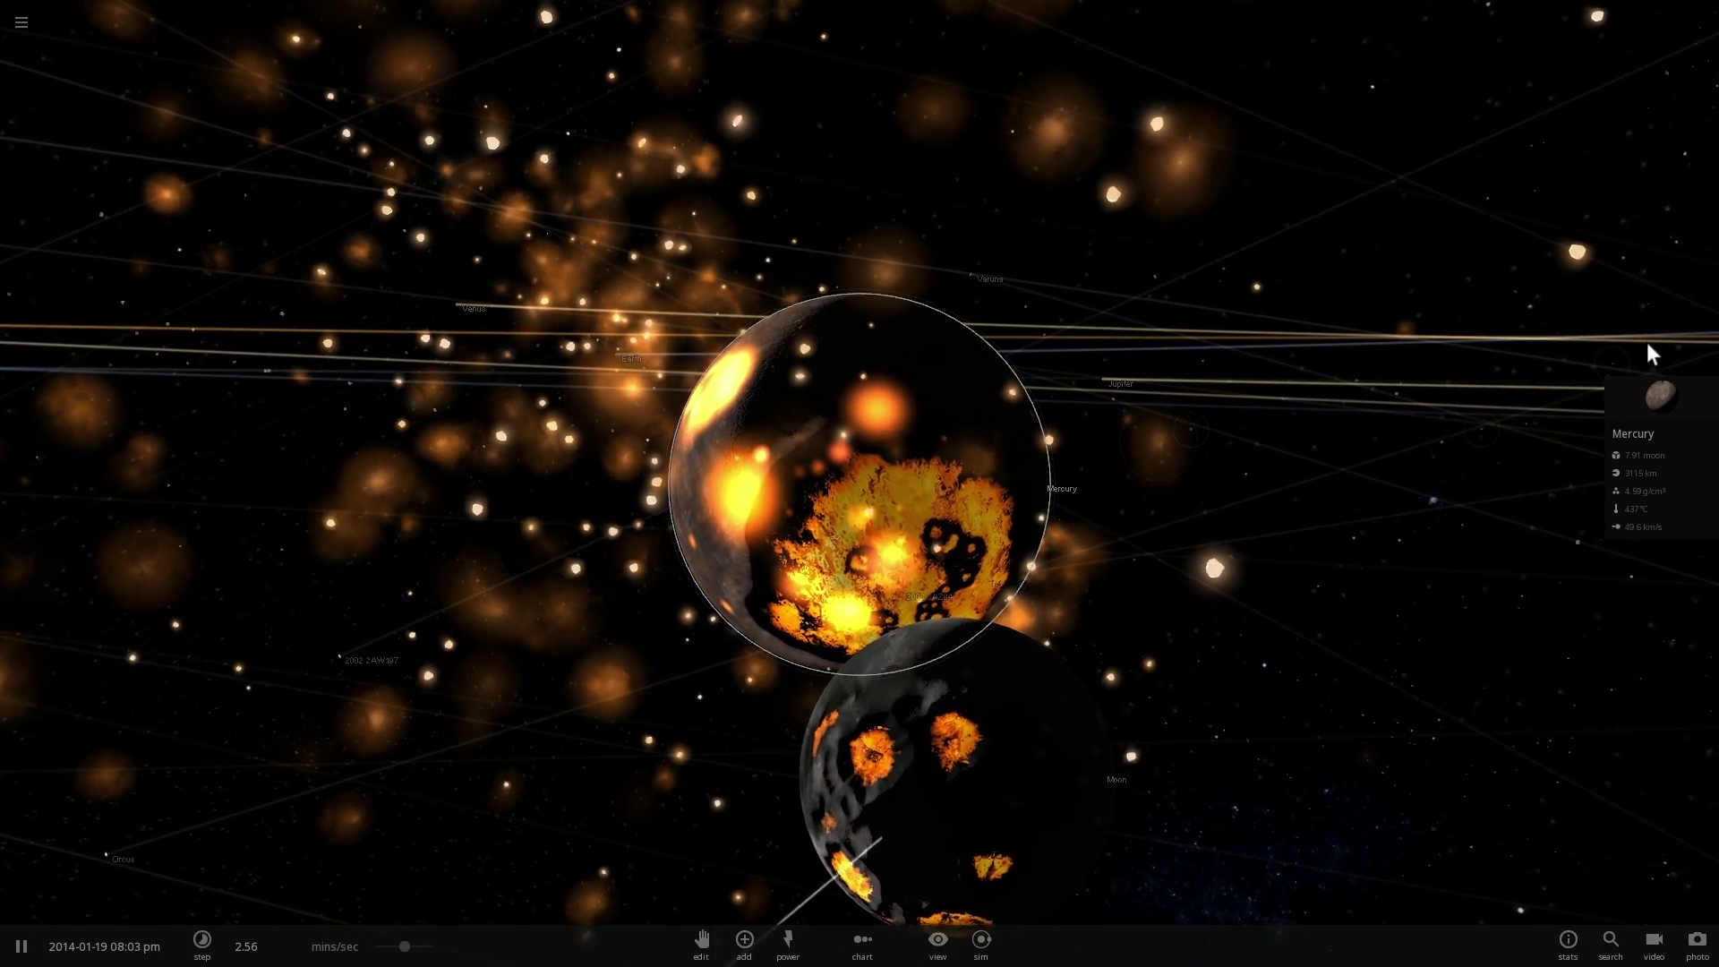
click(1640, 394)
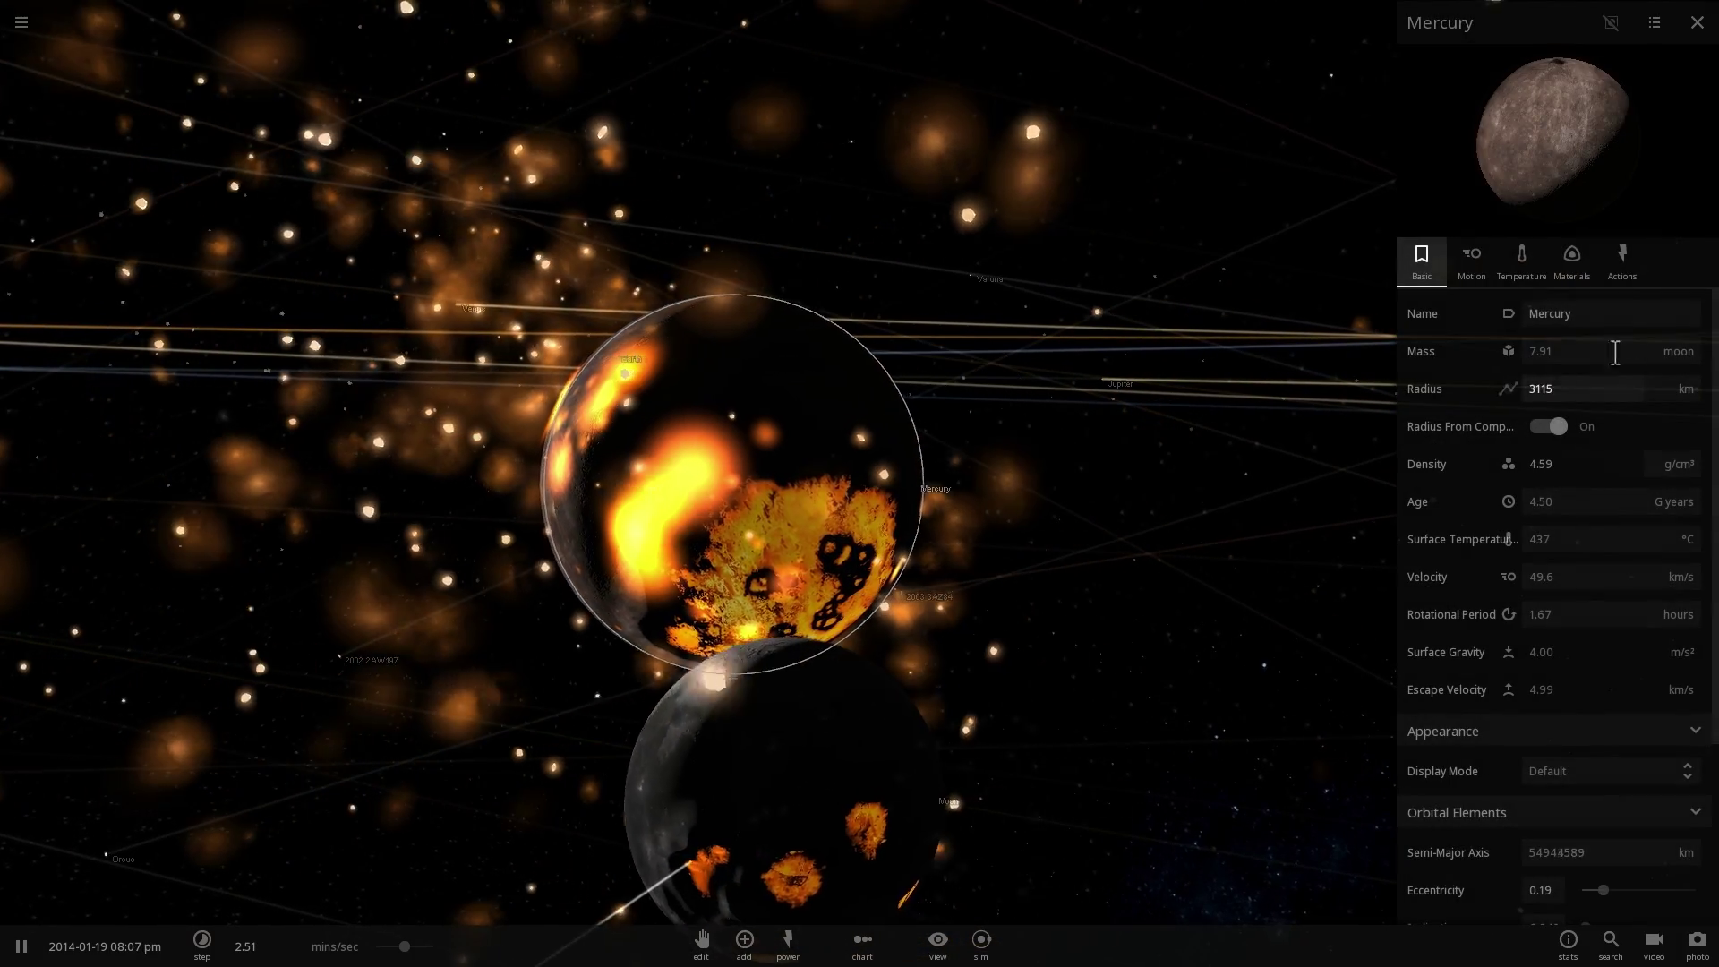
click(1582, 278)
drag(1507, 330, 1413, 353)
click(1412, 263)
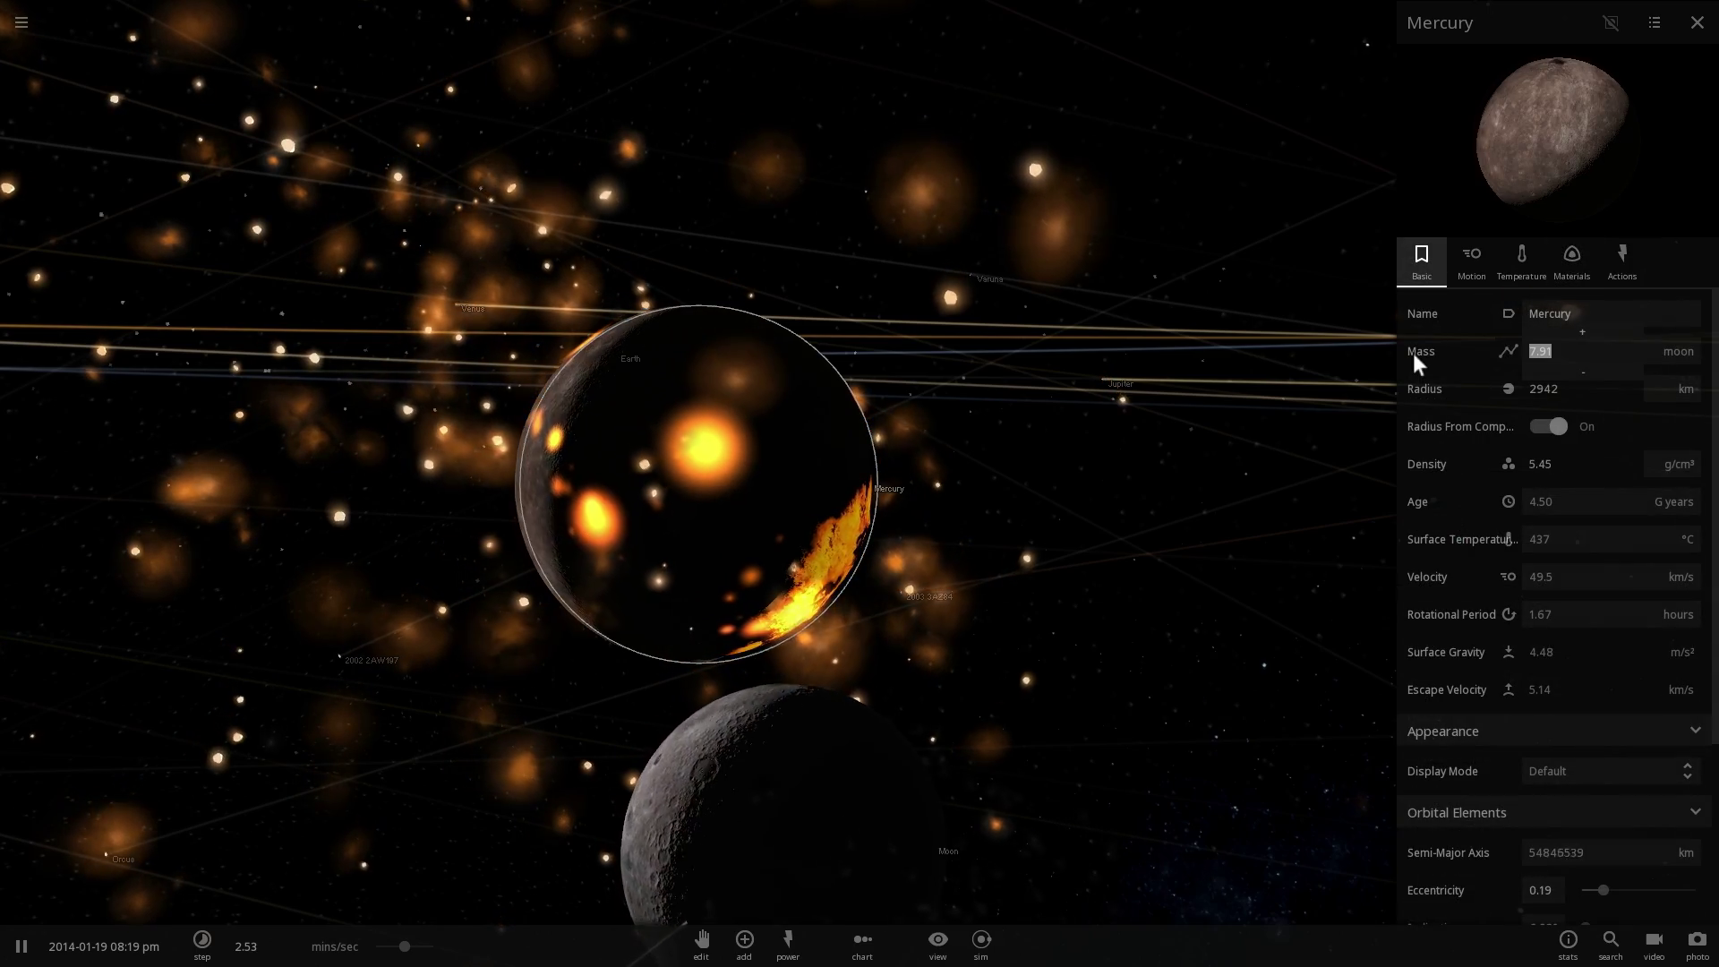
text(5)
key(Return)
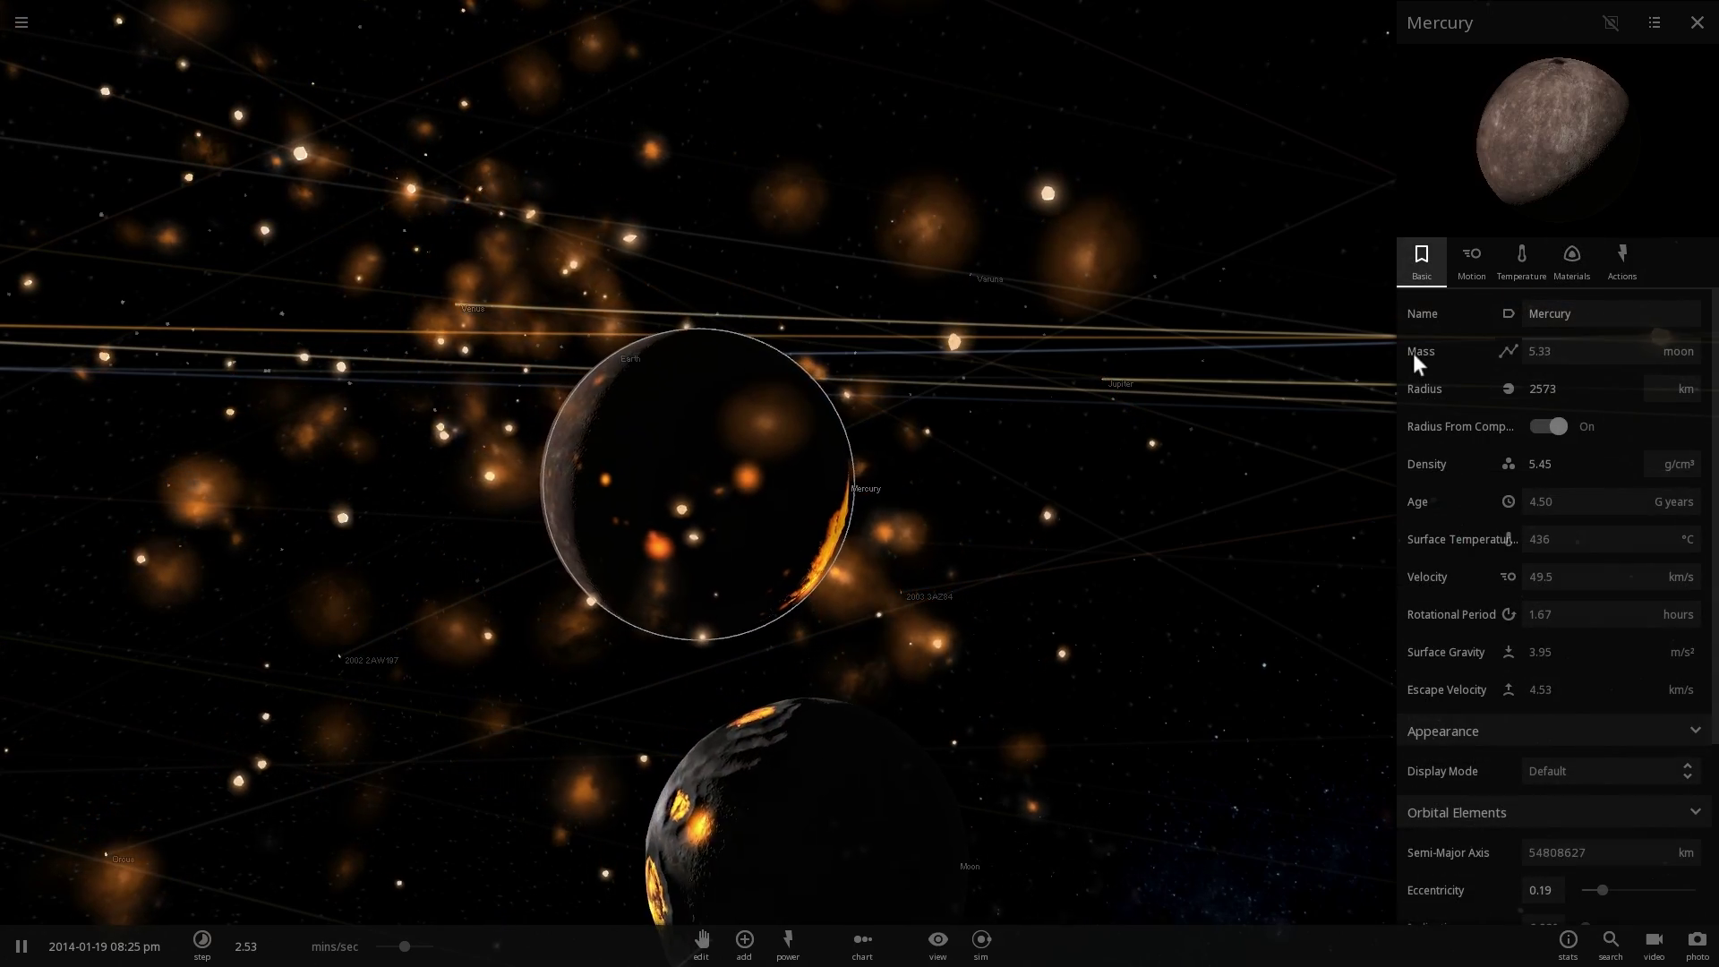
Examine the molten impact areas on Mercury and the Moon, and the surrounding fragments.
drag(1021, 490, 744, 495)
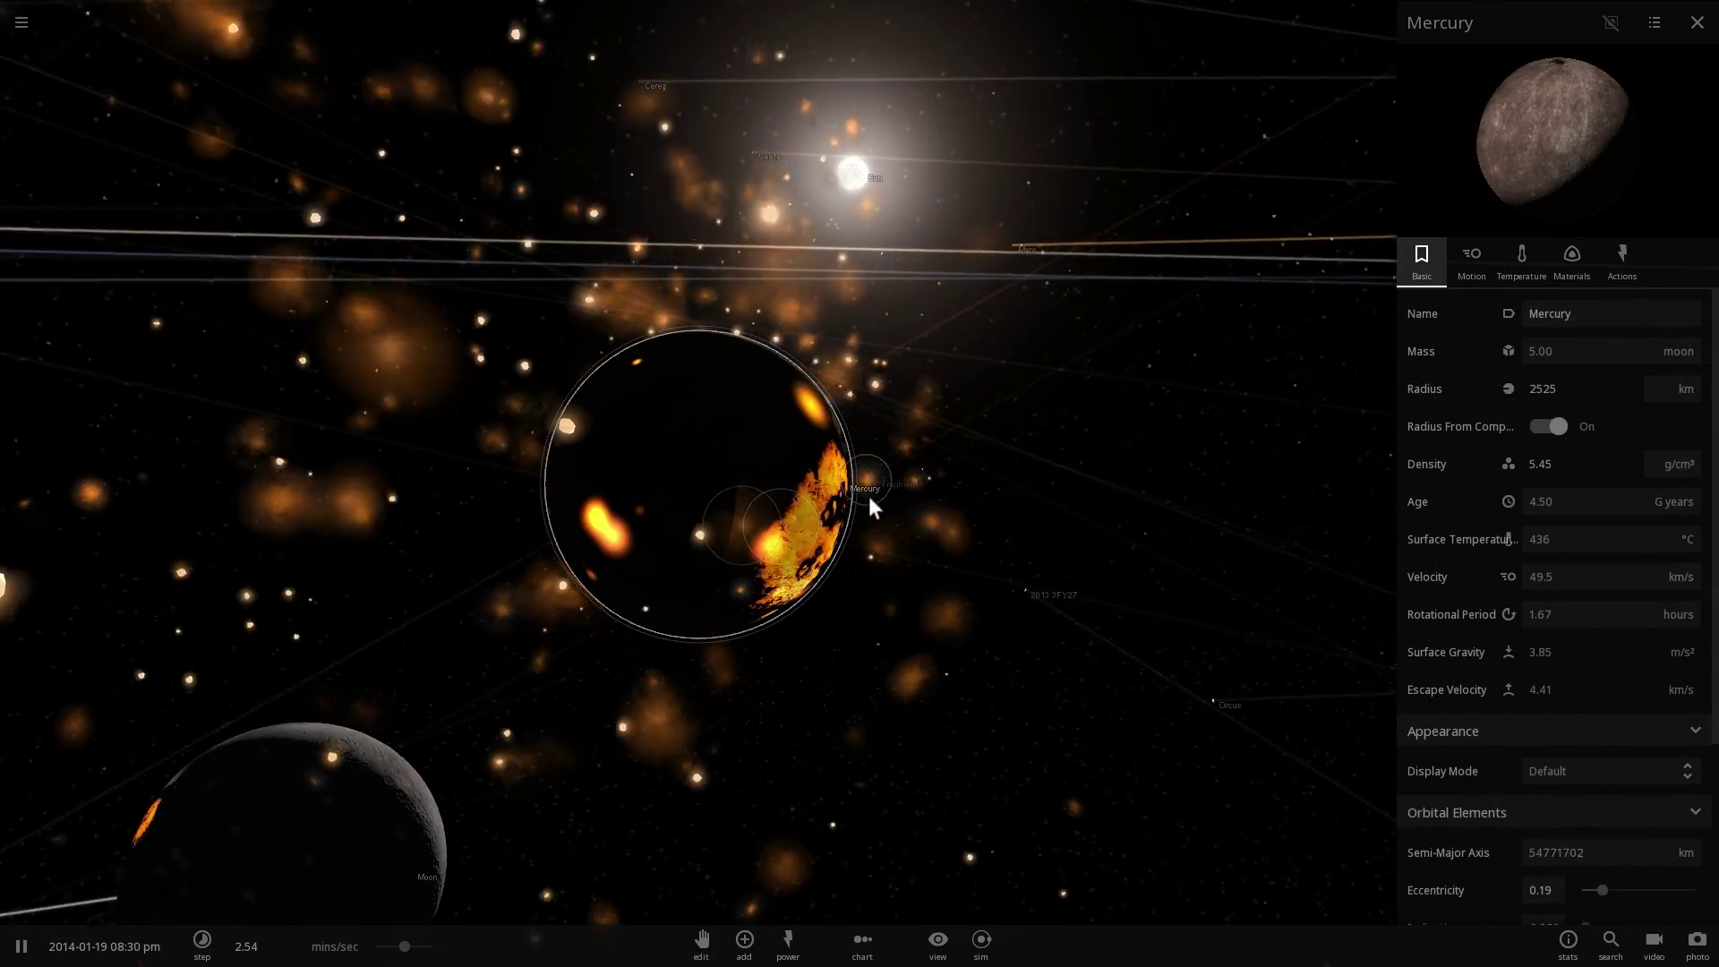
drag(868, 496, 696, 519)
scroll(680, 485, up, 3)
drag(711, 460, 581, 428)
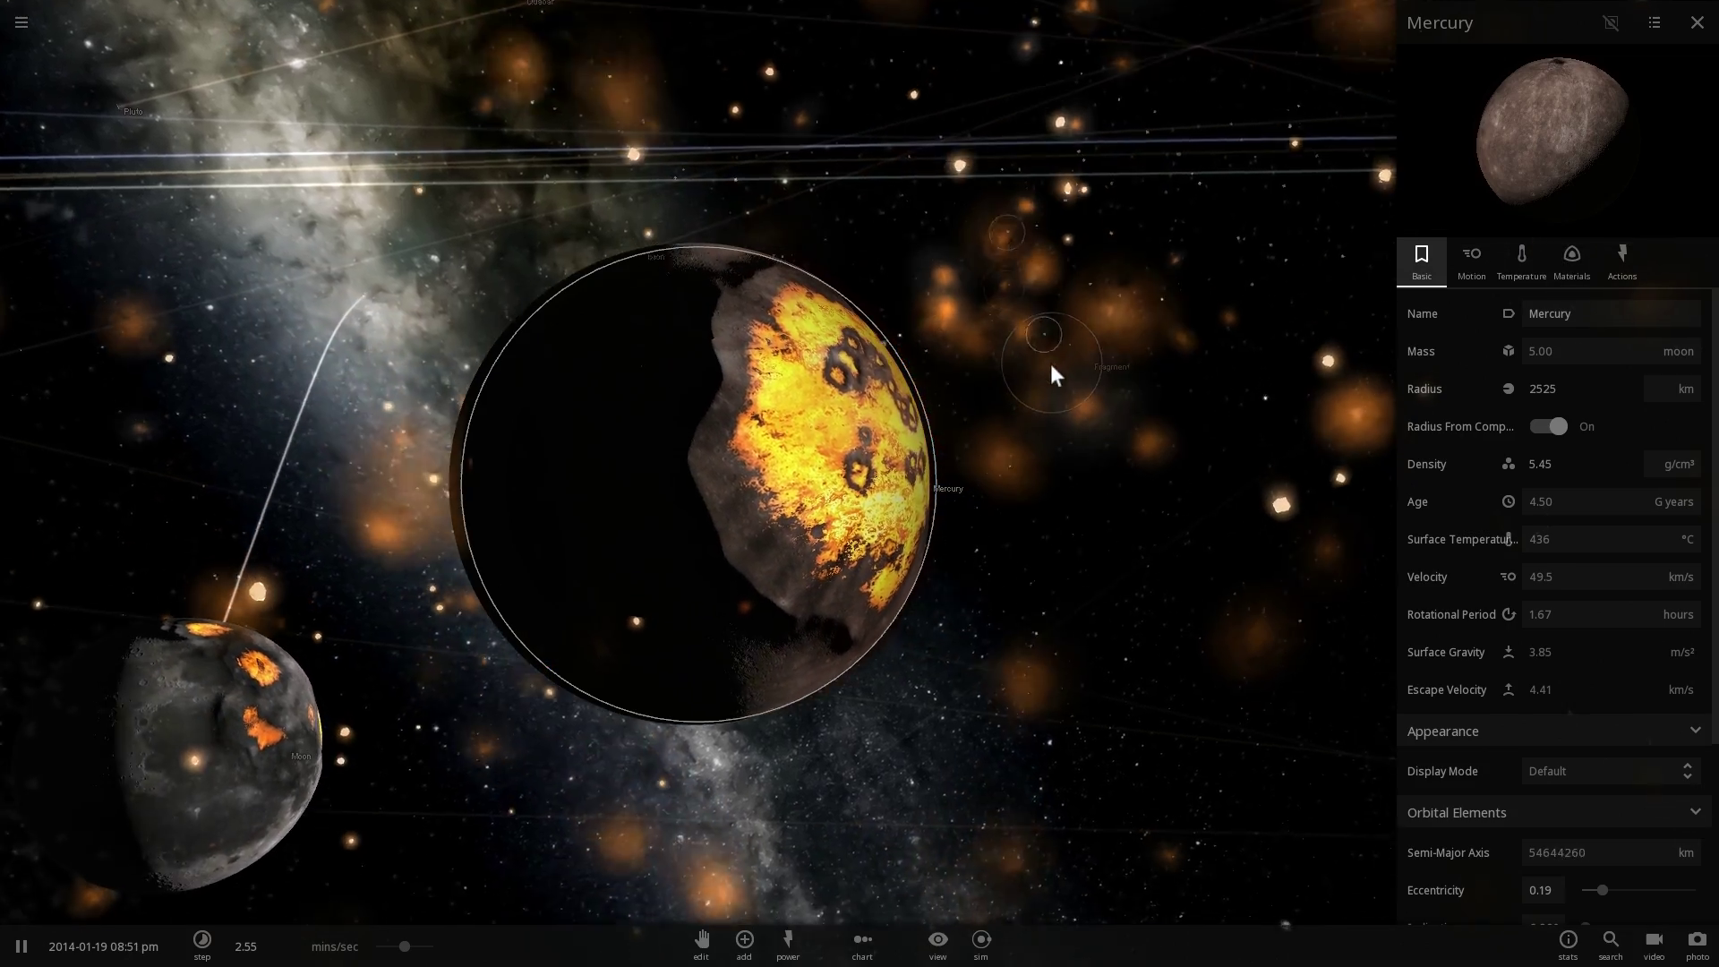
drag(723, 387, 870, 390)
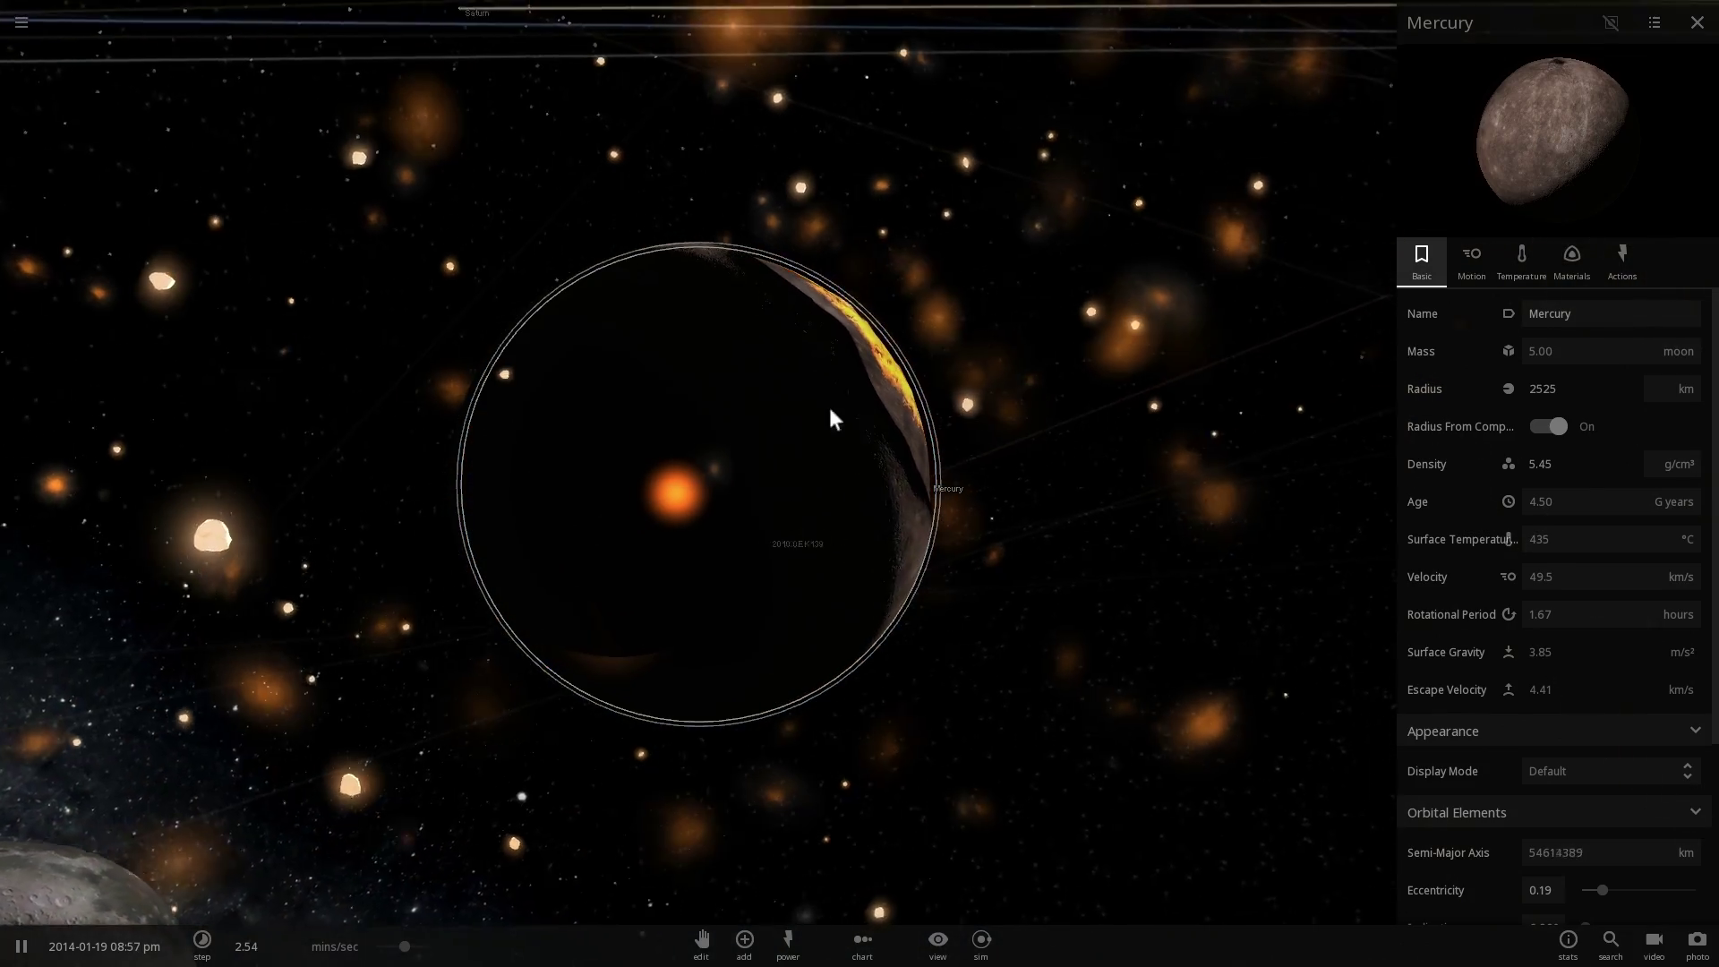
drag(896, 313, 960, 338)
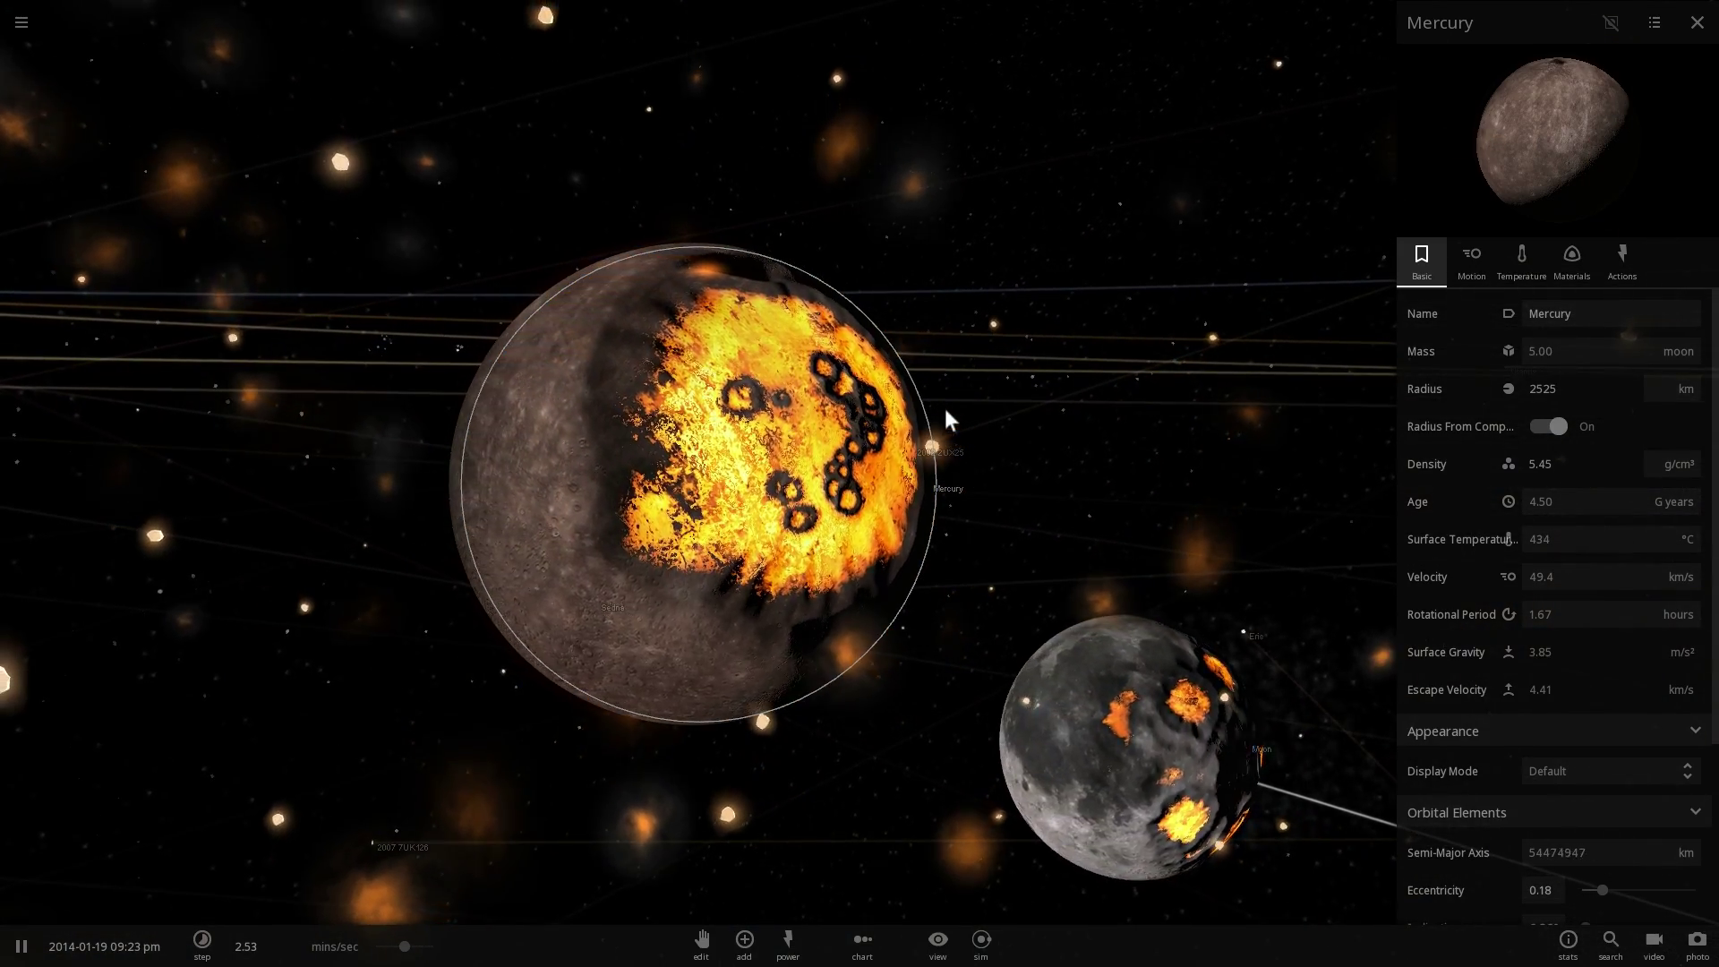
drag(945, 409, 935, 492)
scroll(933, 473, down, 3)
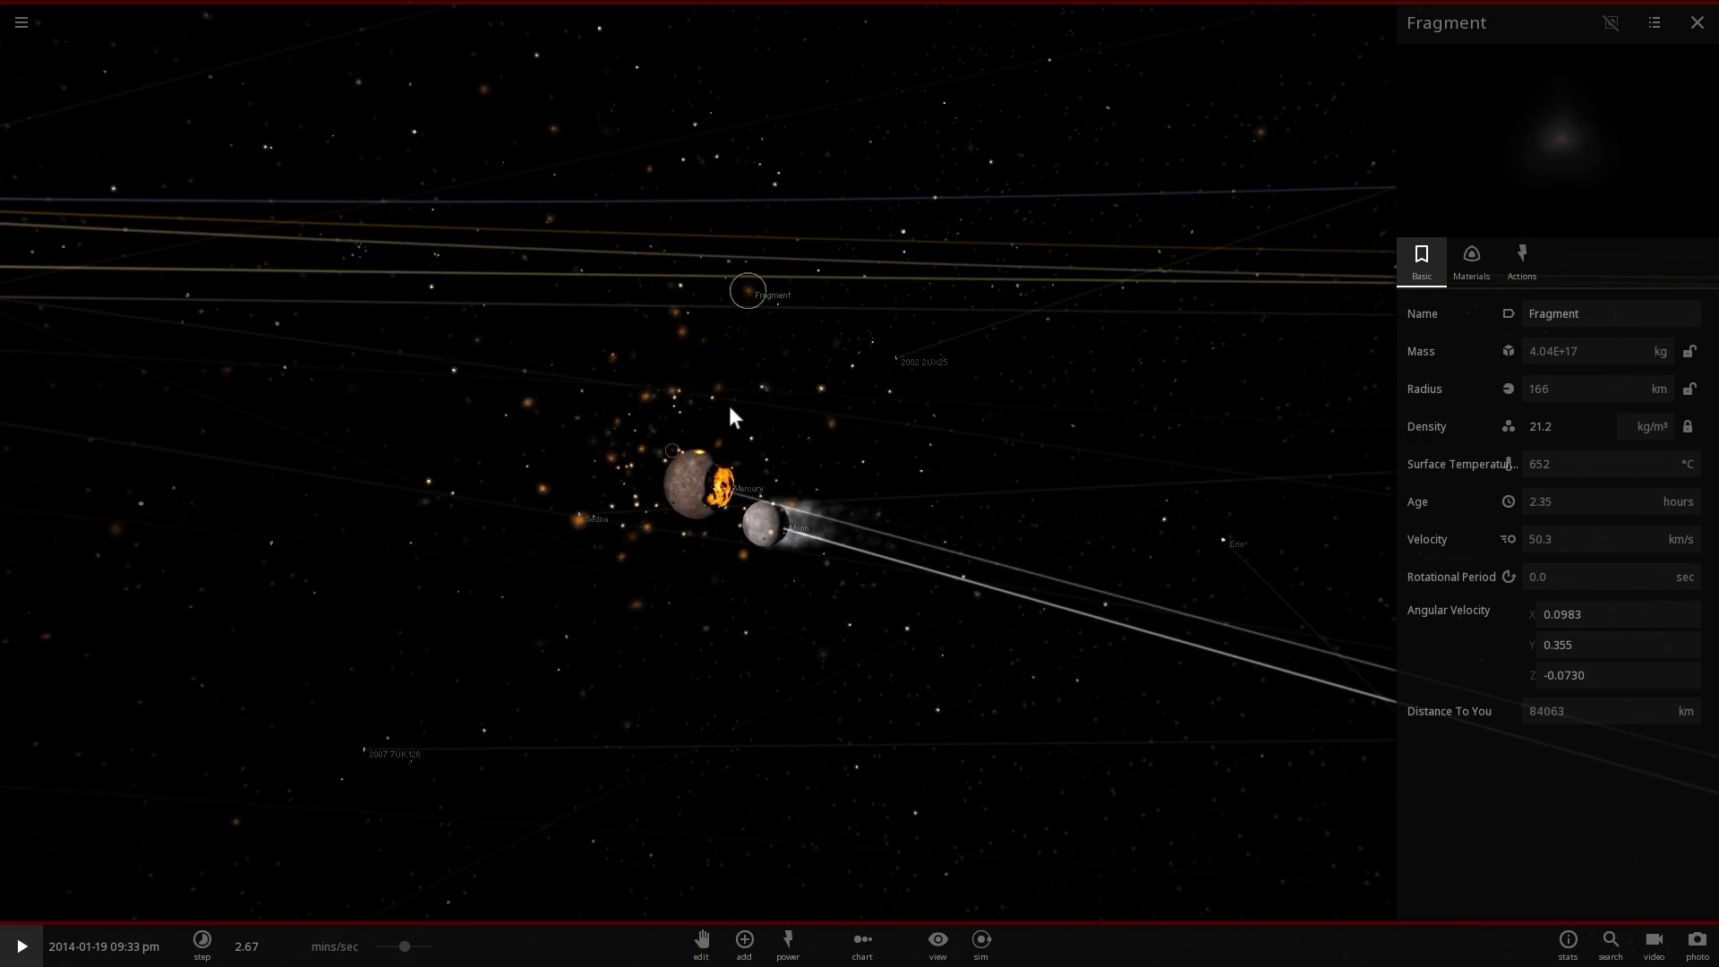
Resume the simulation and shift the focus from Mercury's surroundings to Venus.
key(space)
scroll(748, 421, down, 5)
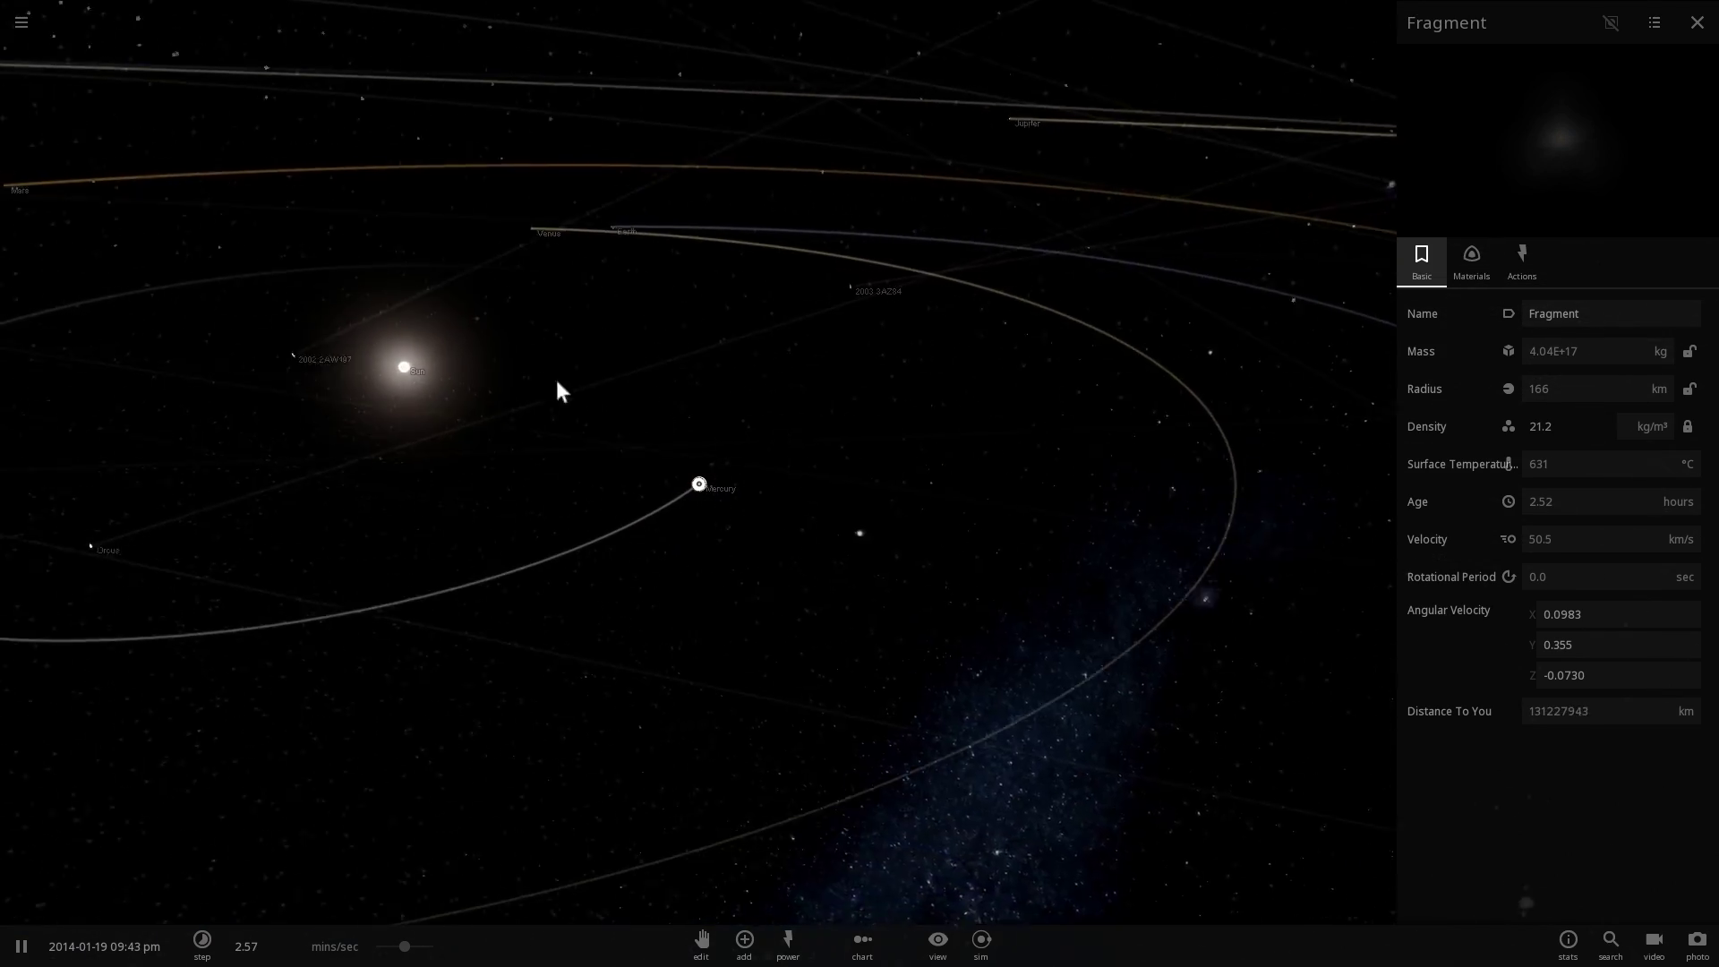
double_click(658, 221)
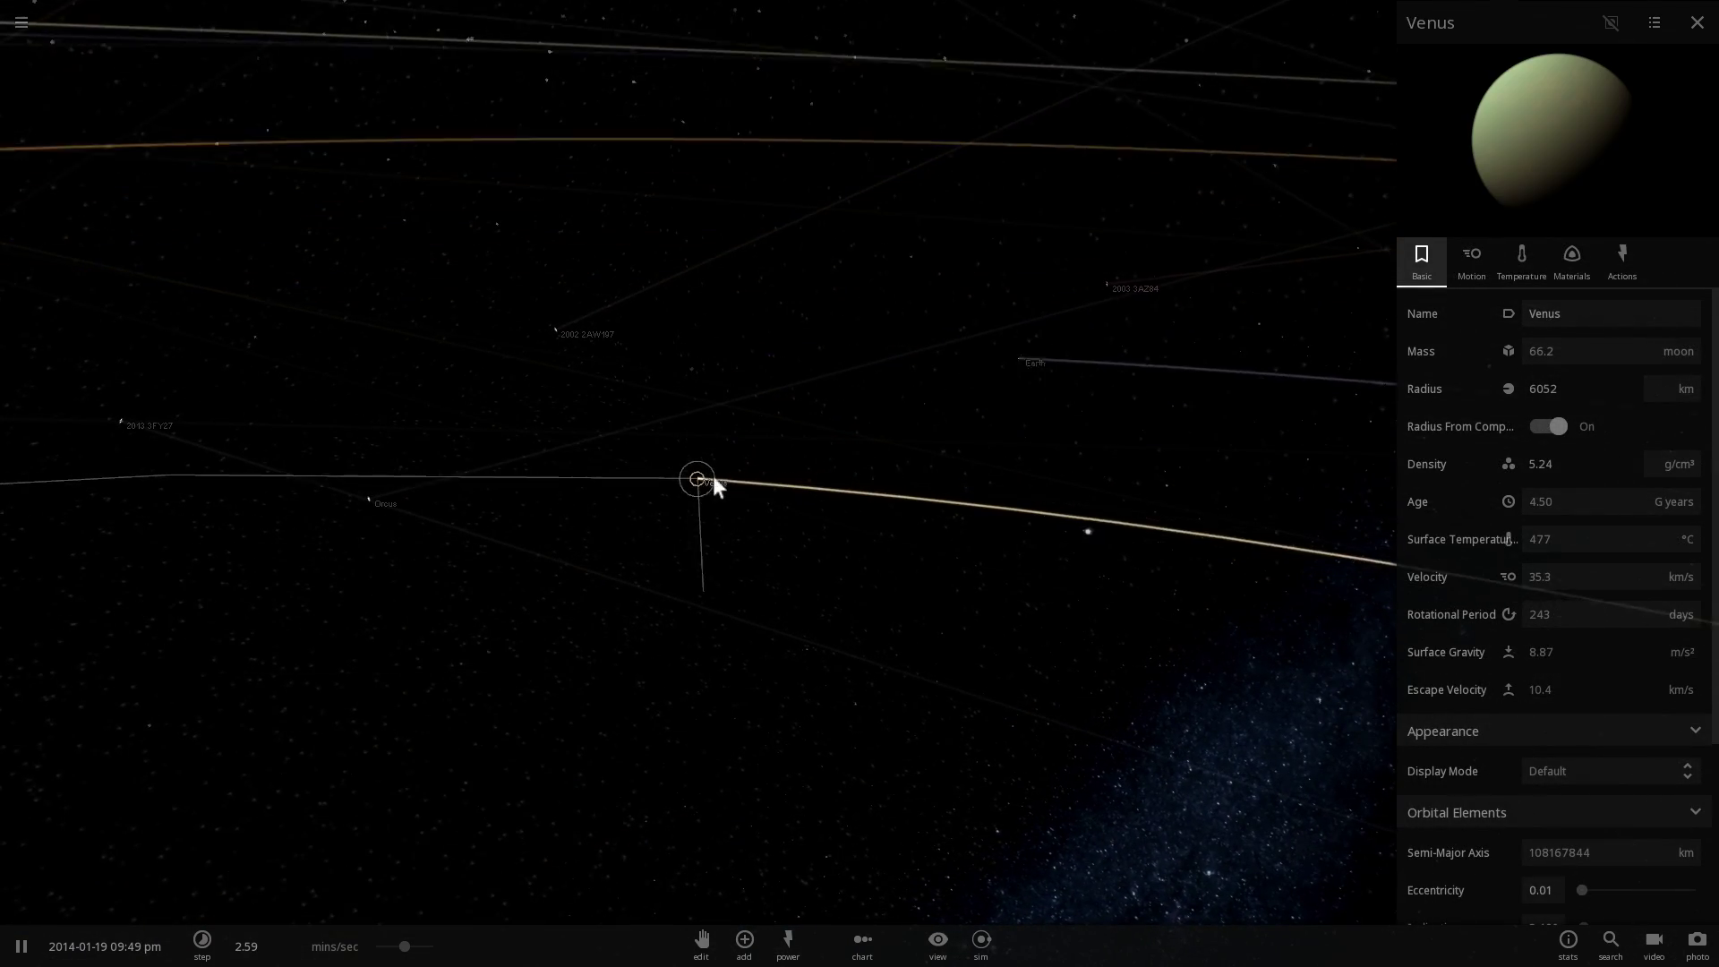
Examine Venus's atmosphere and cloud patterns up close from both its lit and dark sides.
drag(778, 478, 1106, 448)
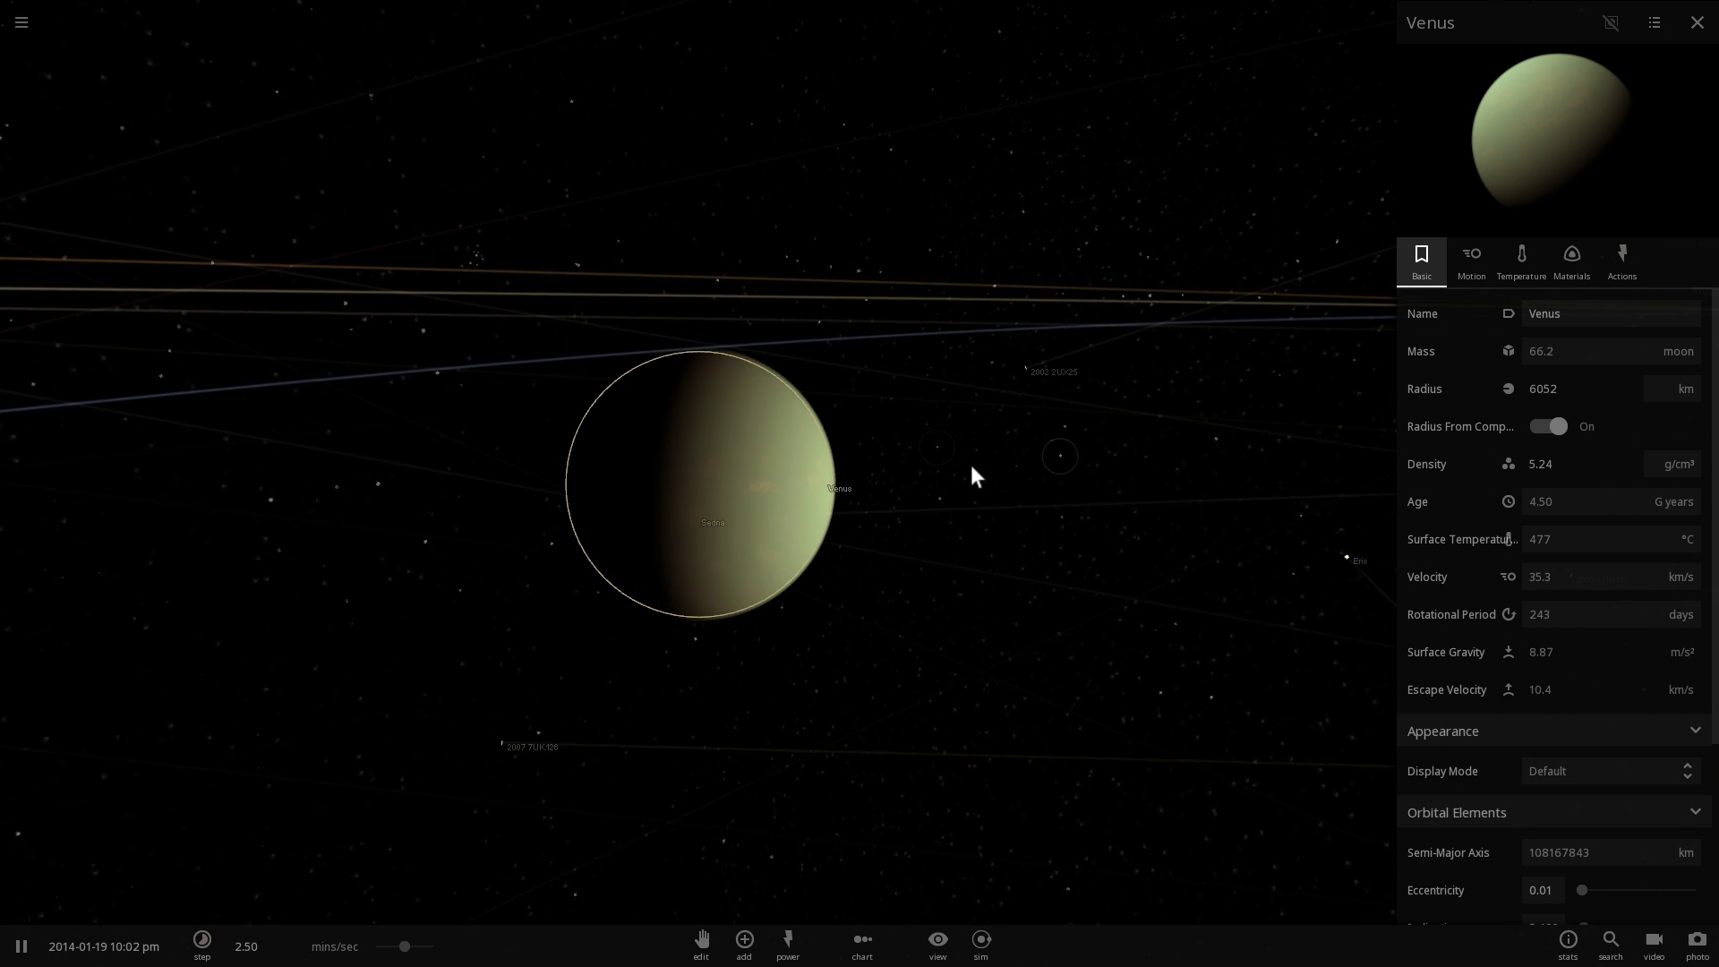
scroll(968, 464, up, 3)
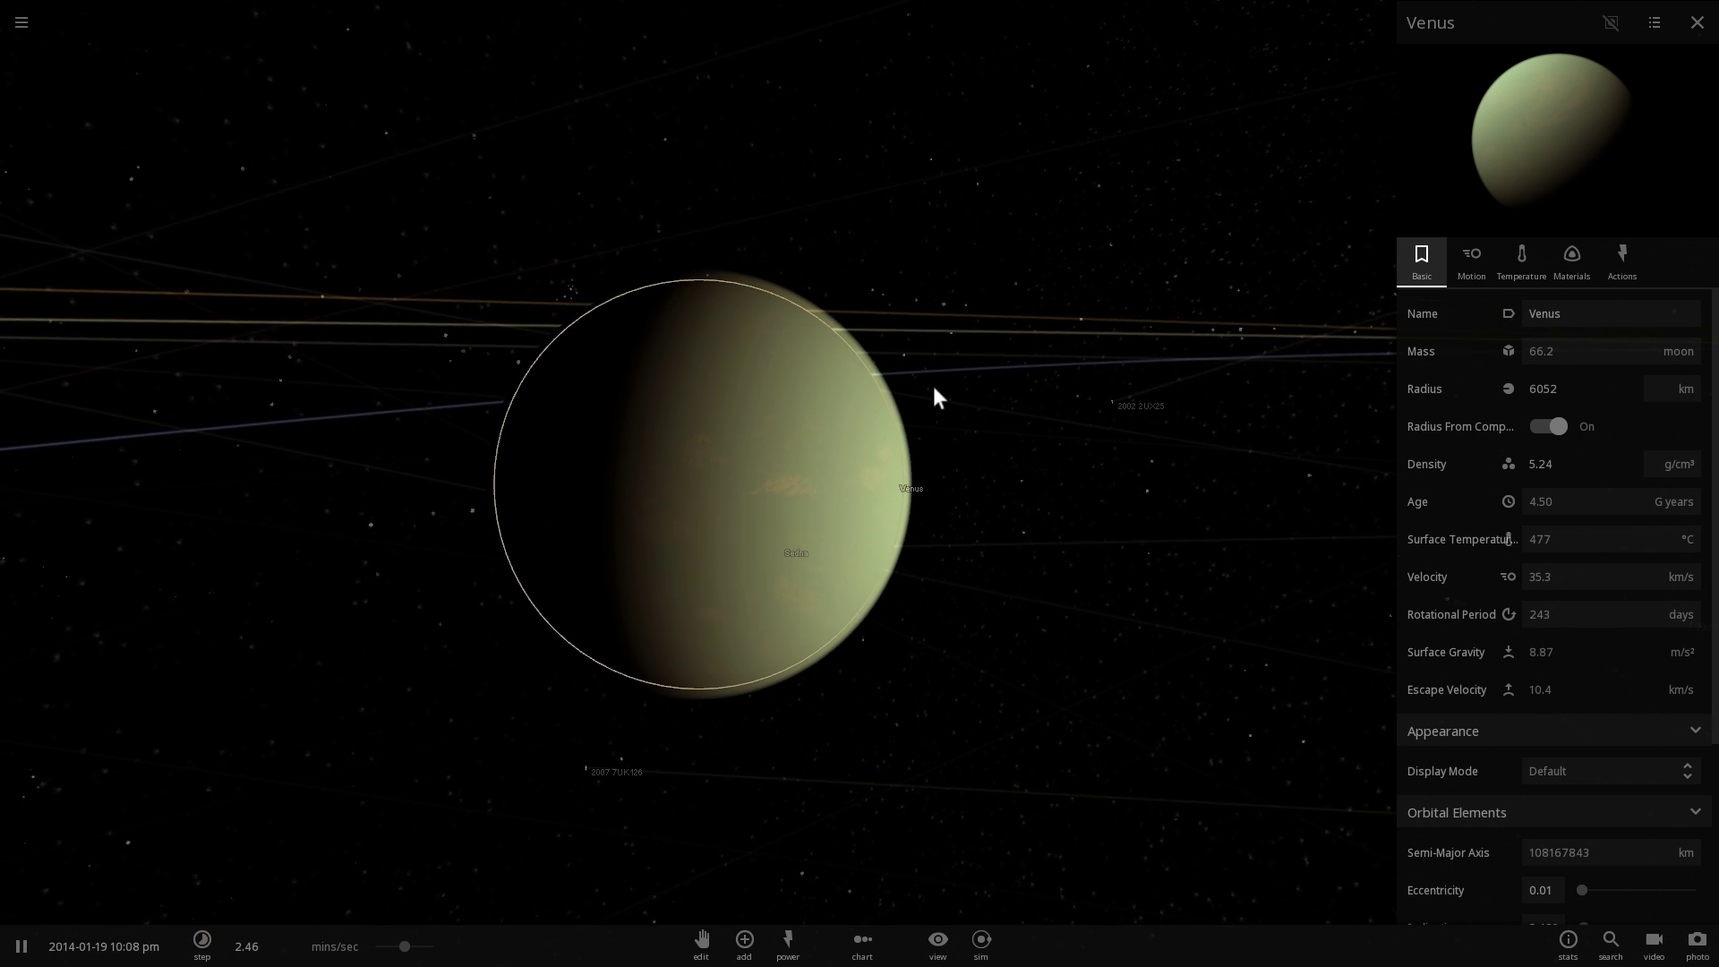
drag(924, 391, 871, 403)
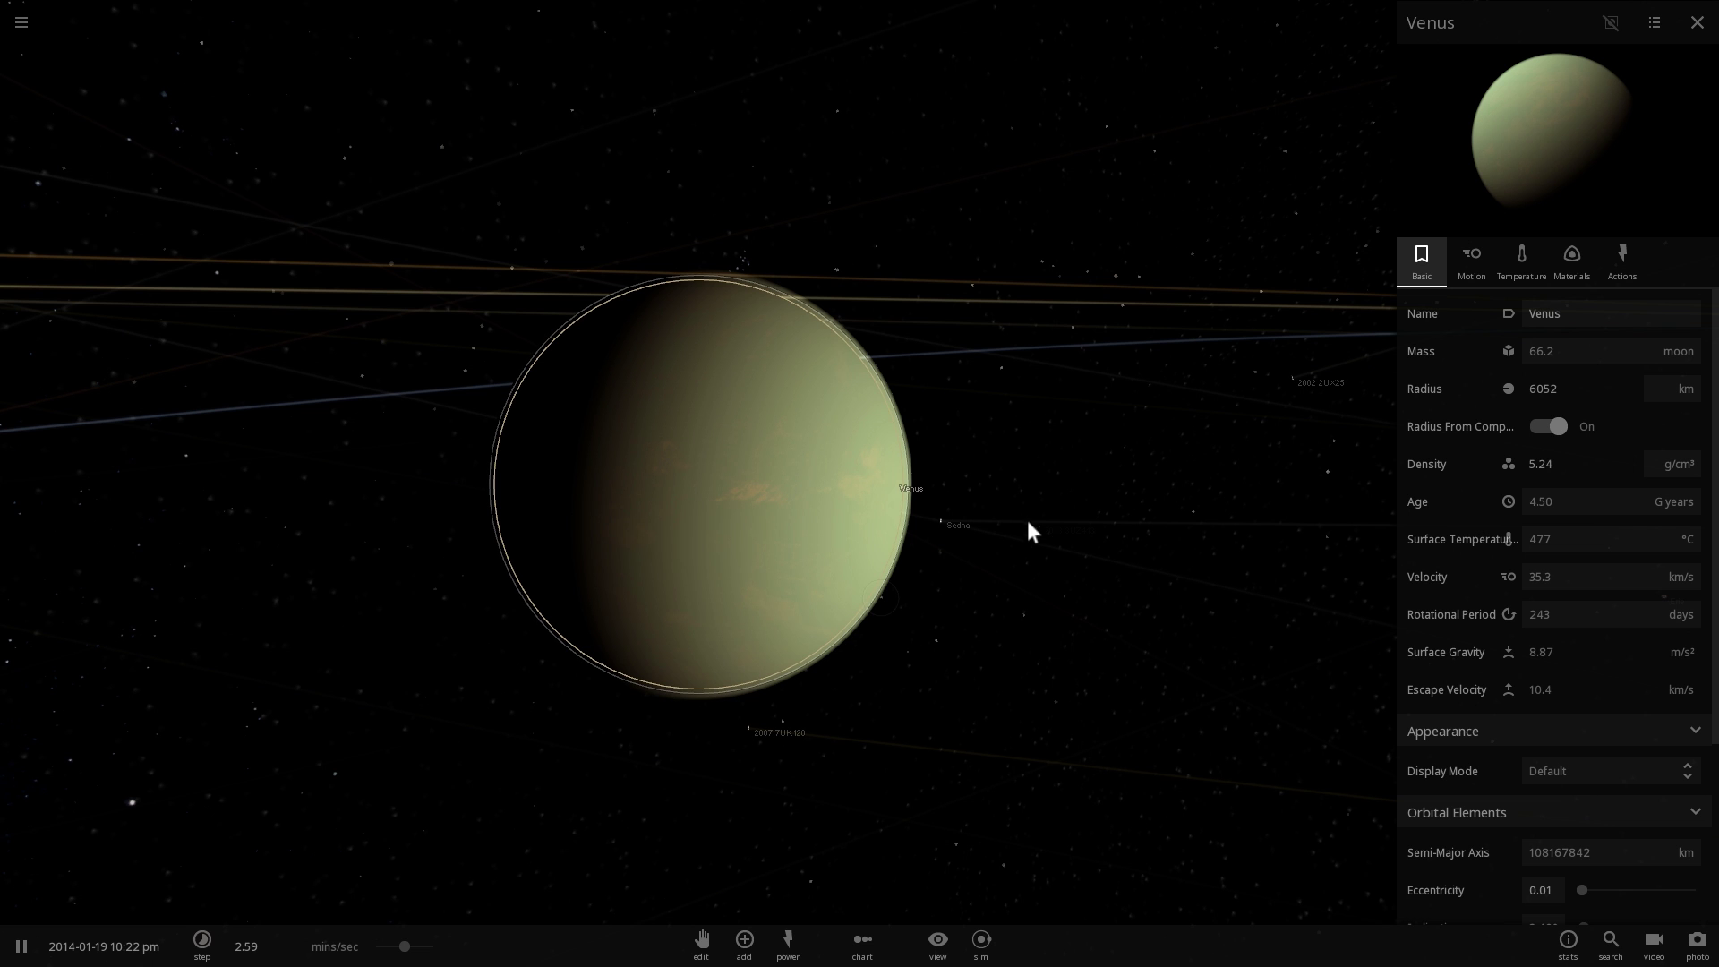
scroll(940, 519, up, 3)
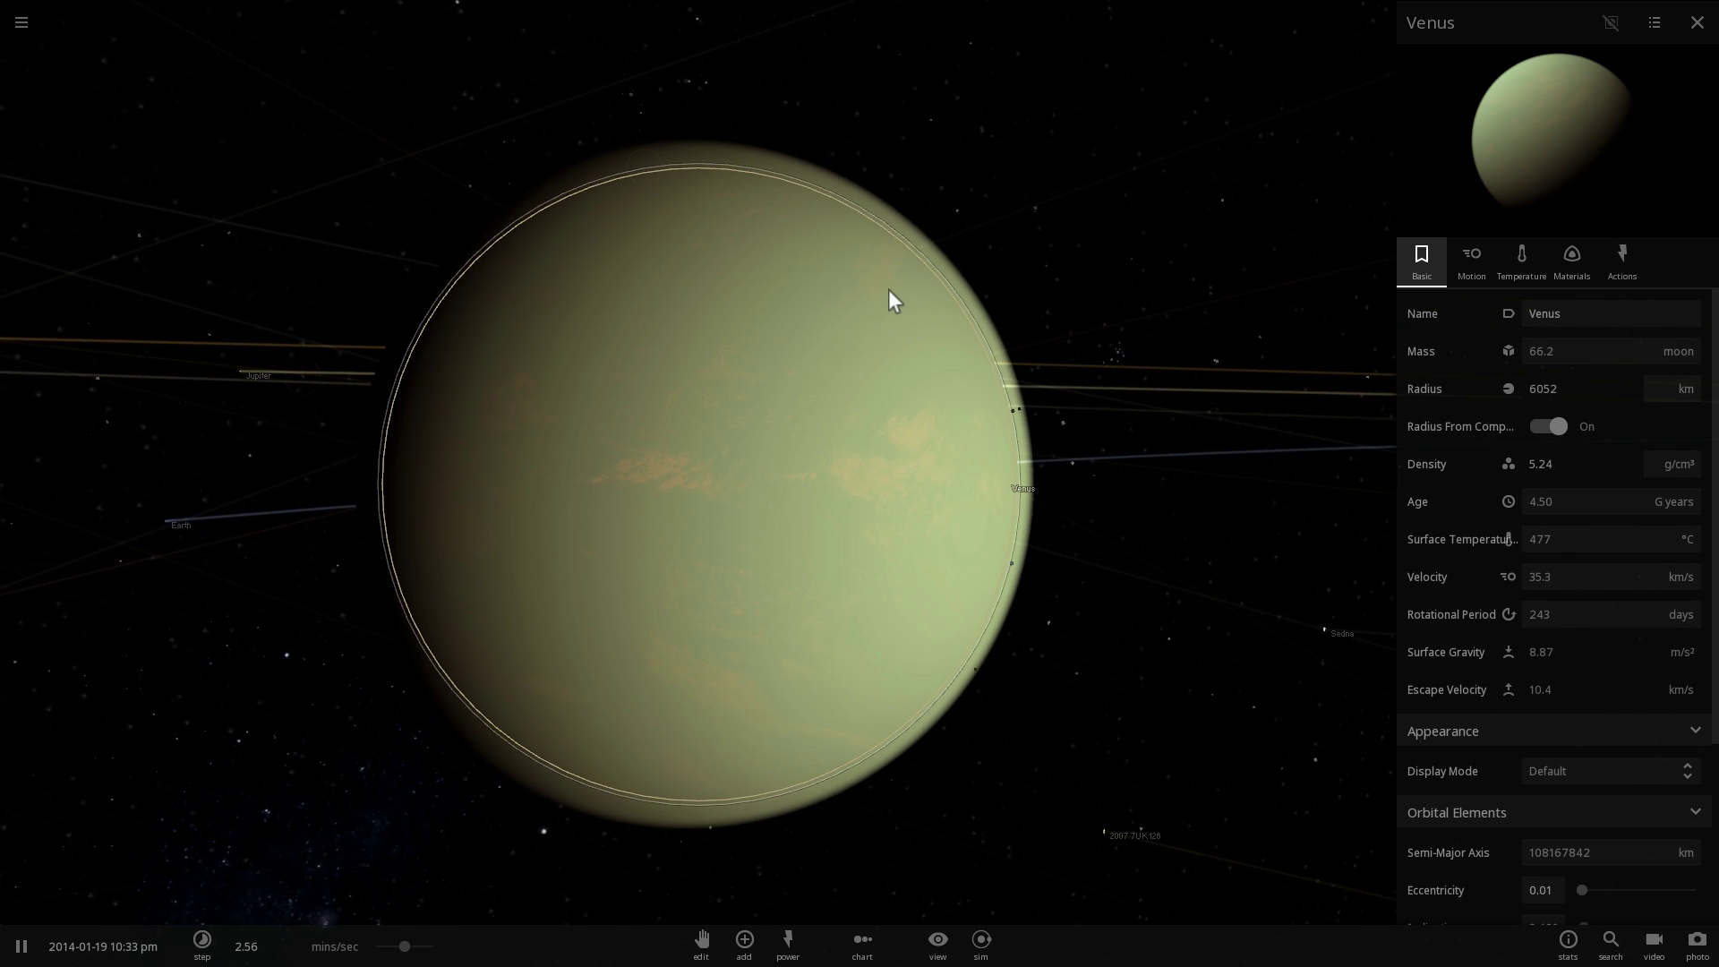
drag(888, 288, 976, 314)
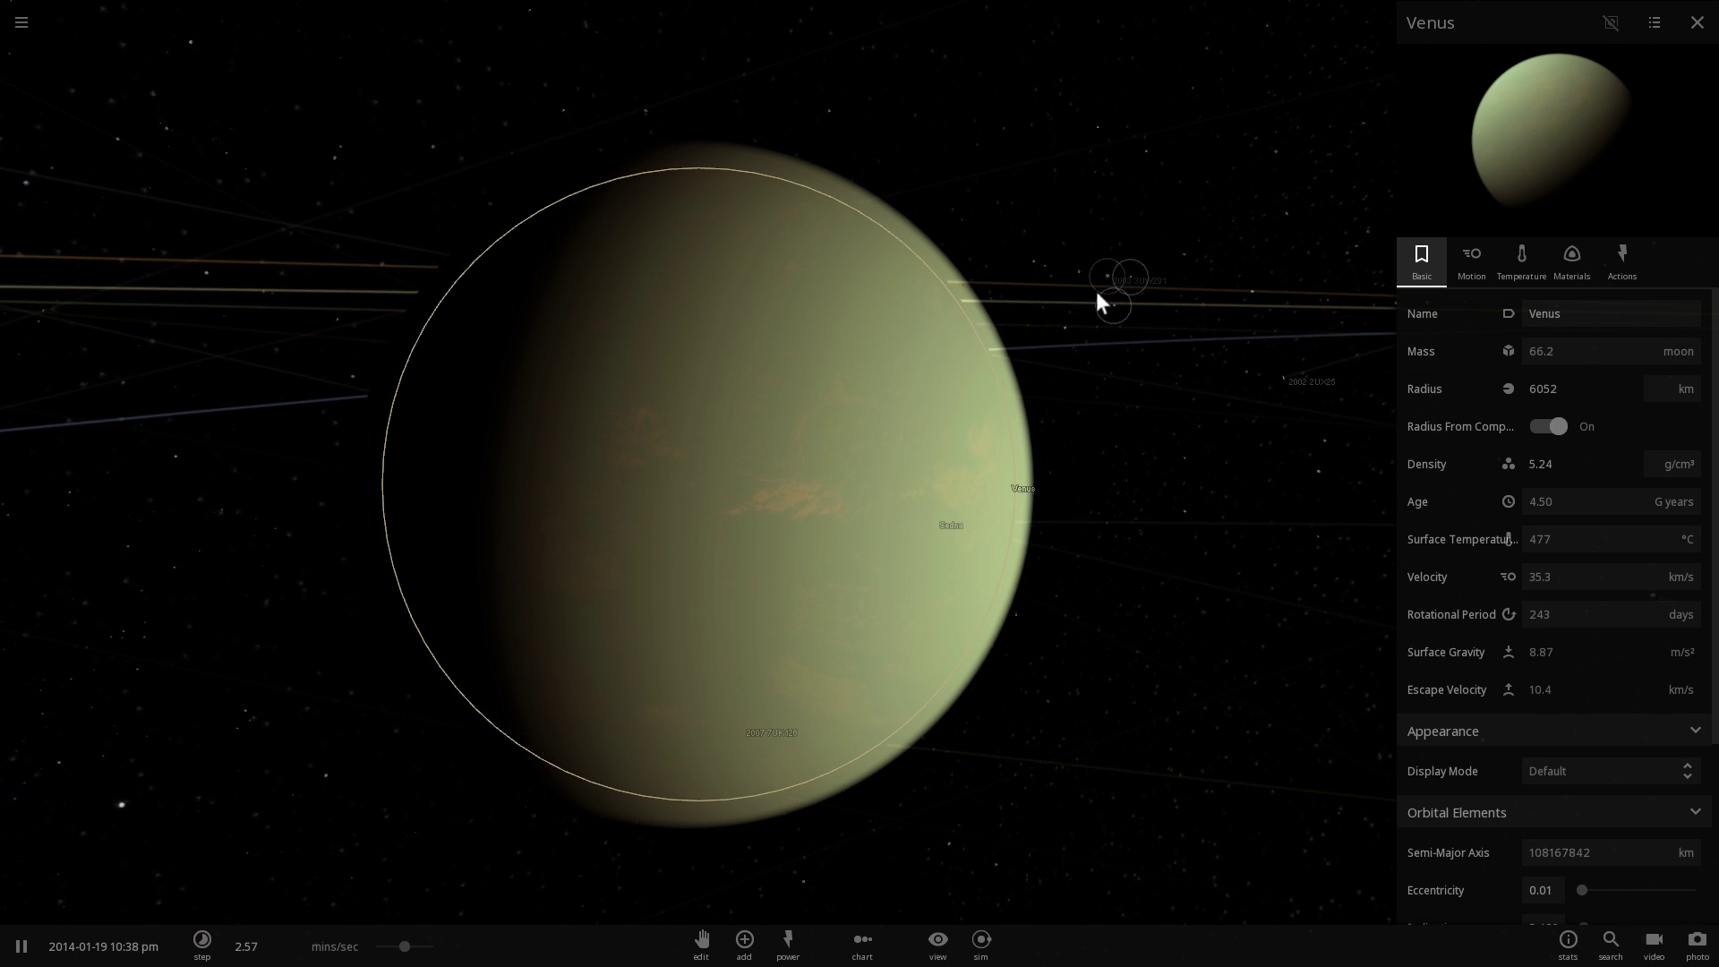
drag(1082, 299, 752, 326)
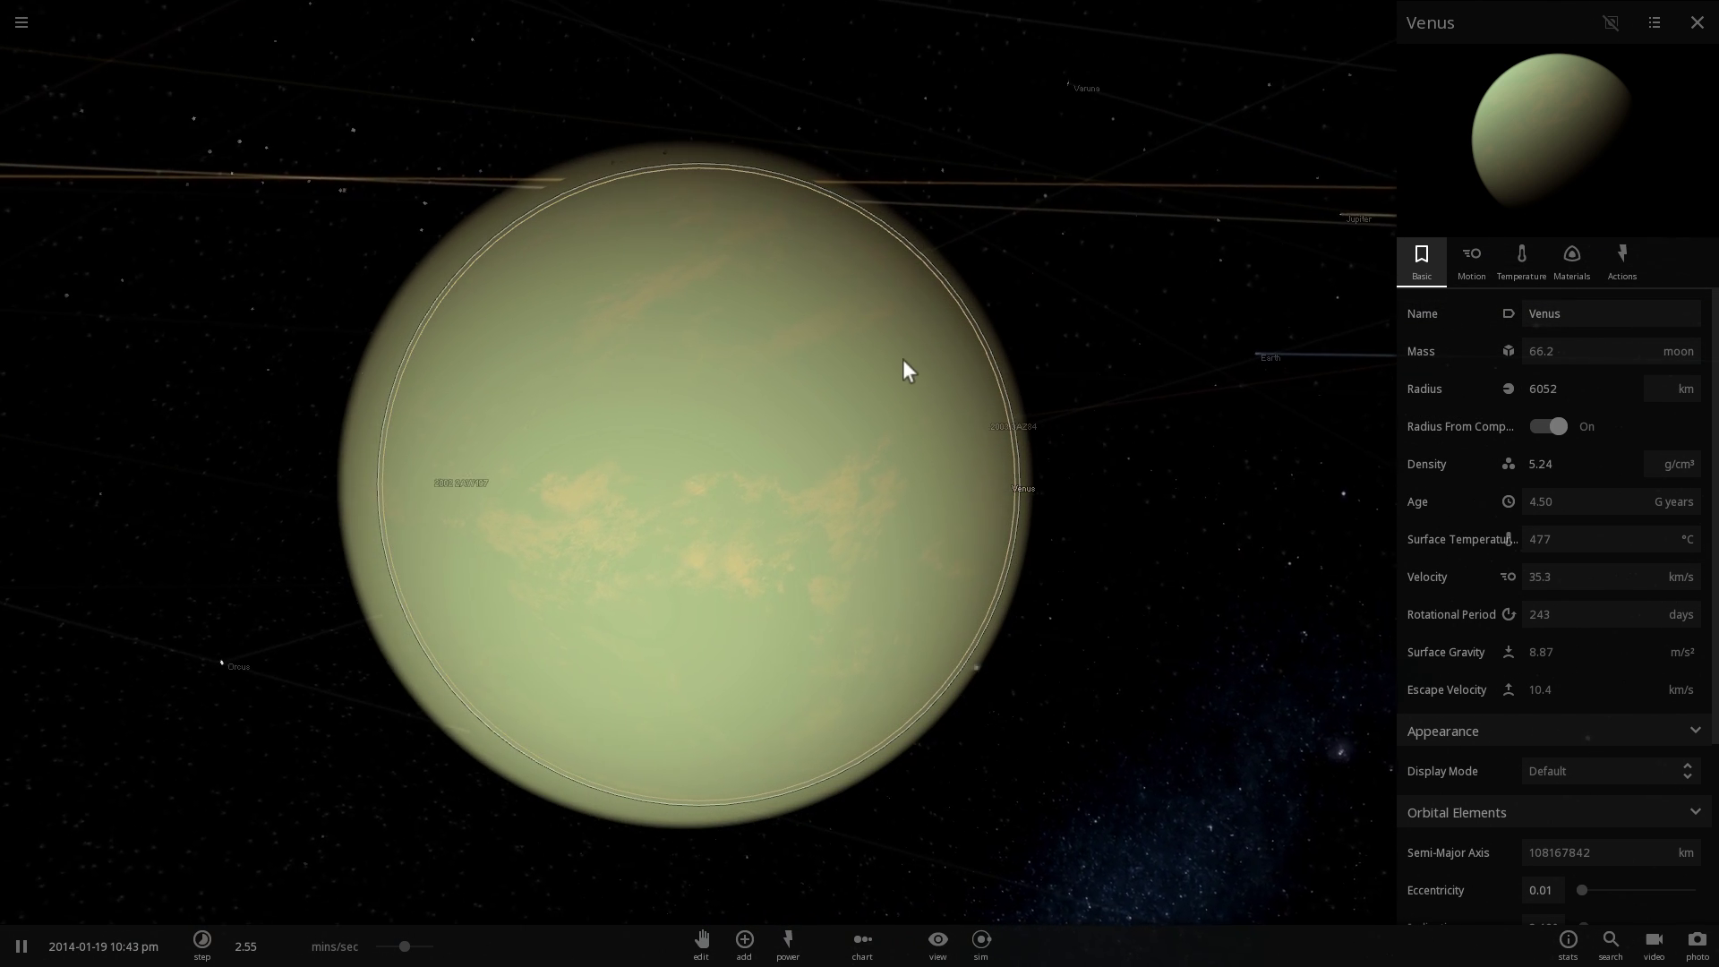
drag(902, 358, 847, 368)
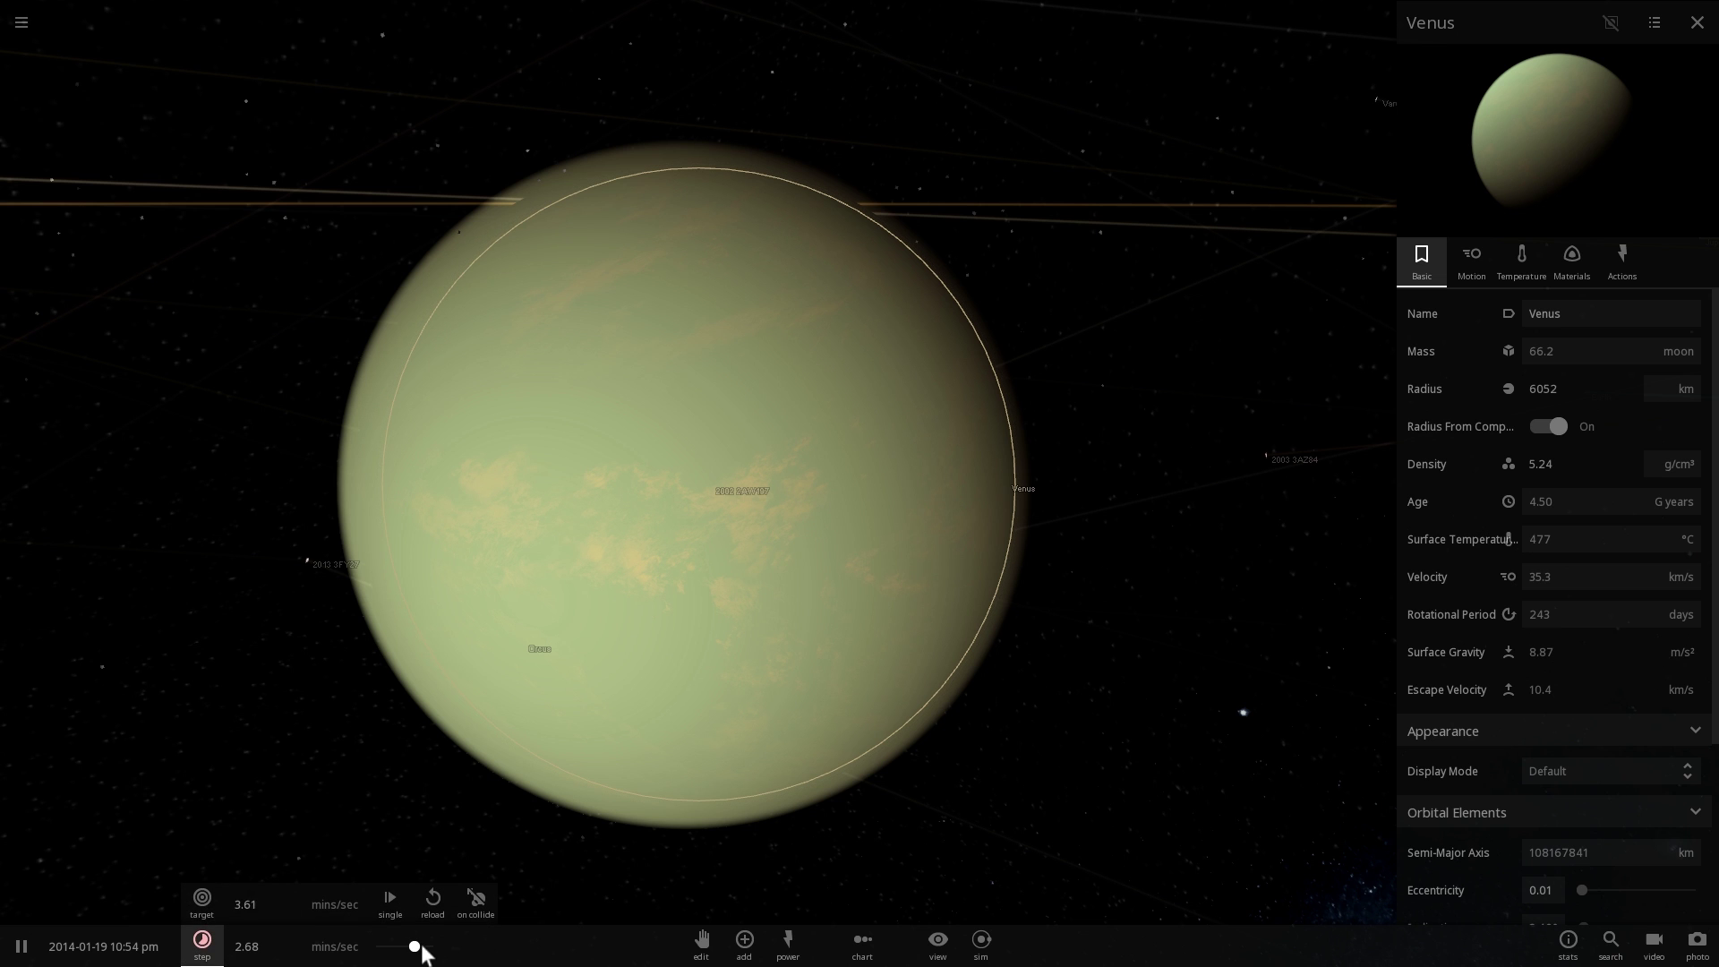
Set Venus's rotational period to 1.00 days and watch the planet spin at about 1.25 hours/sec.
drag(422, 944, 432, 944)
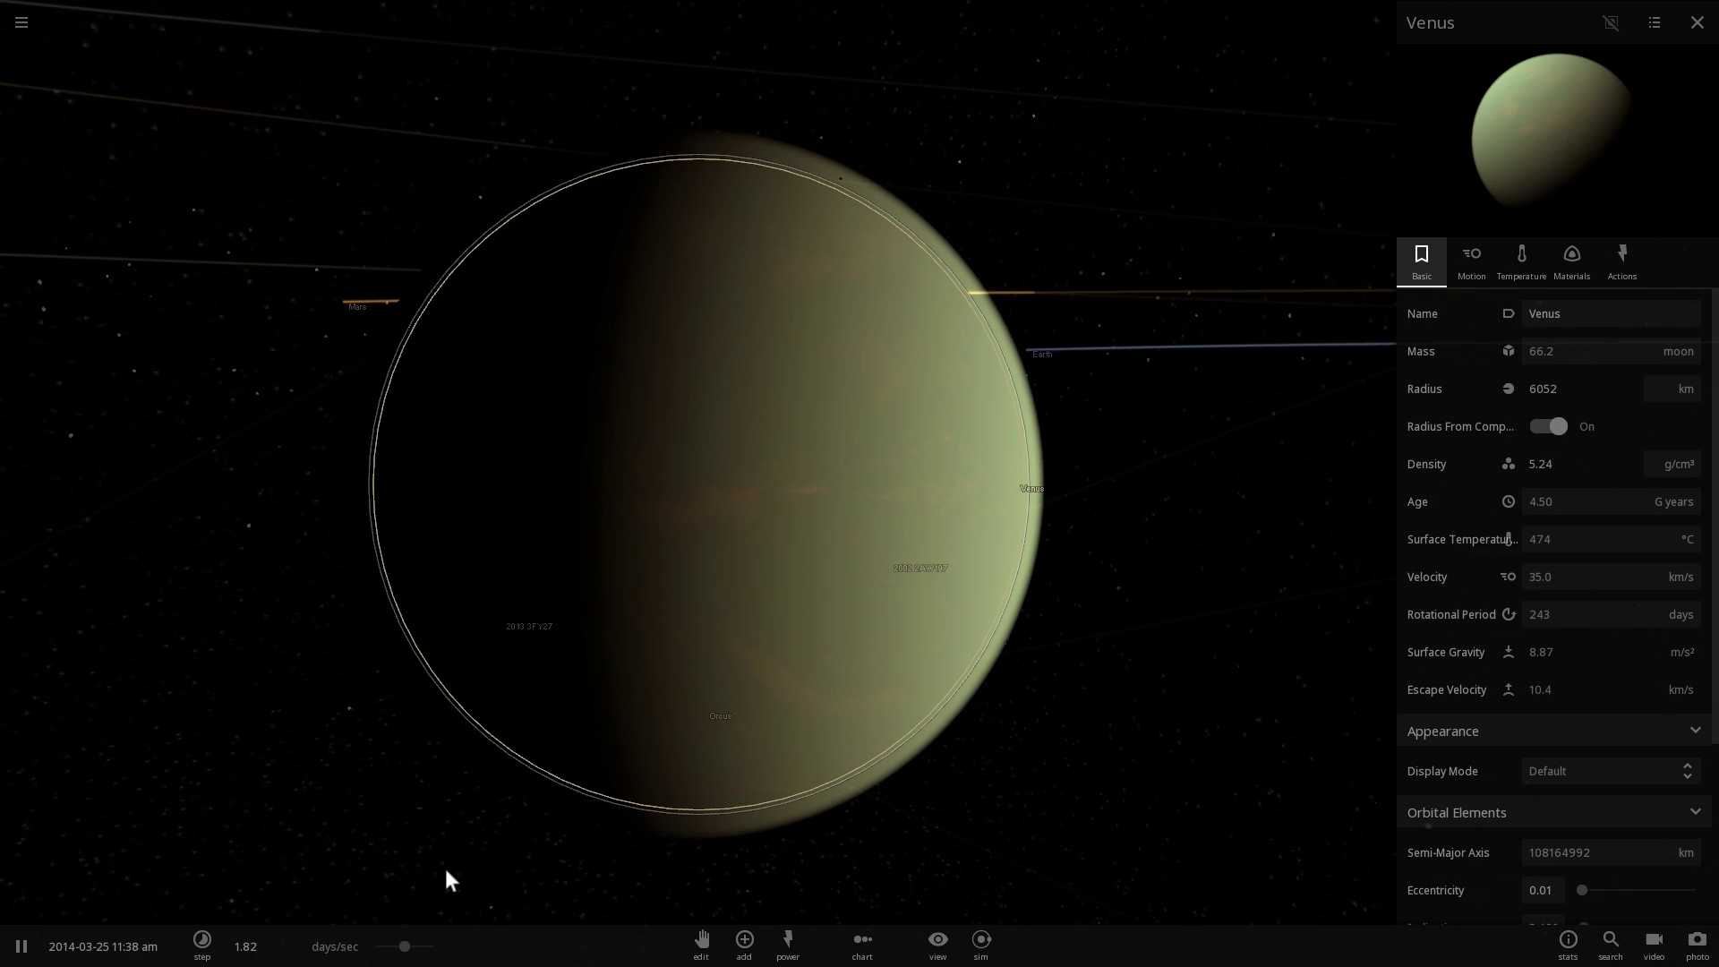
drag(410, 944, 384, 951)
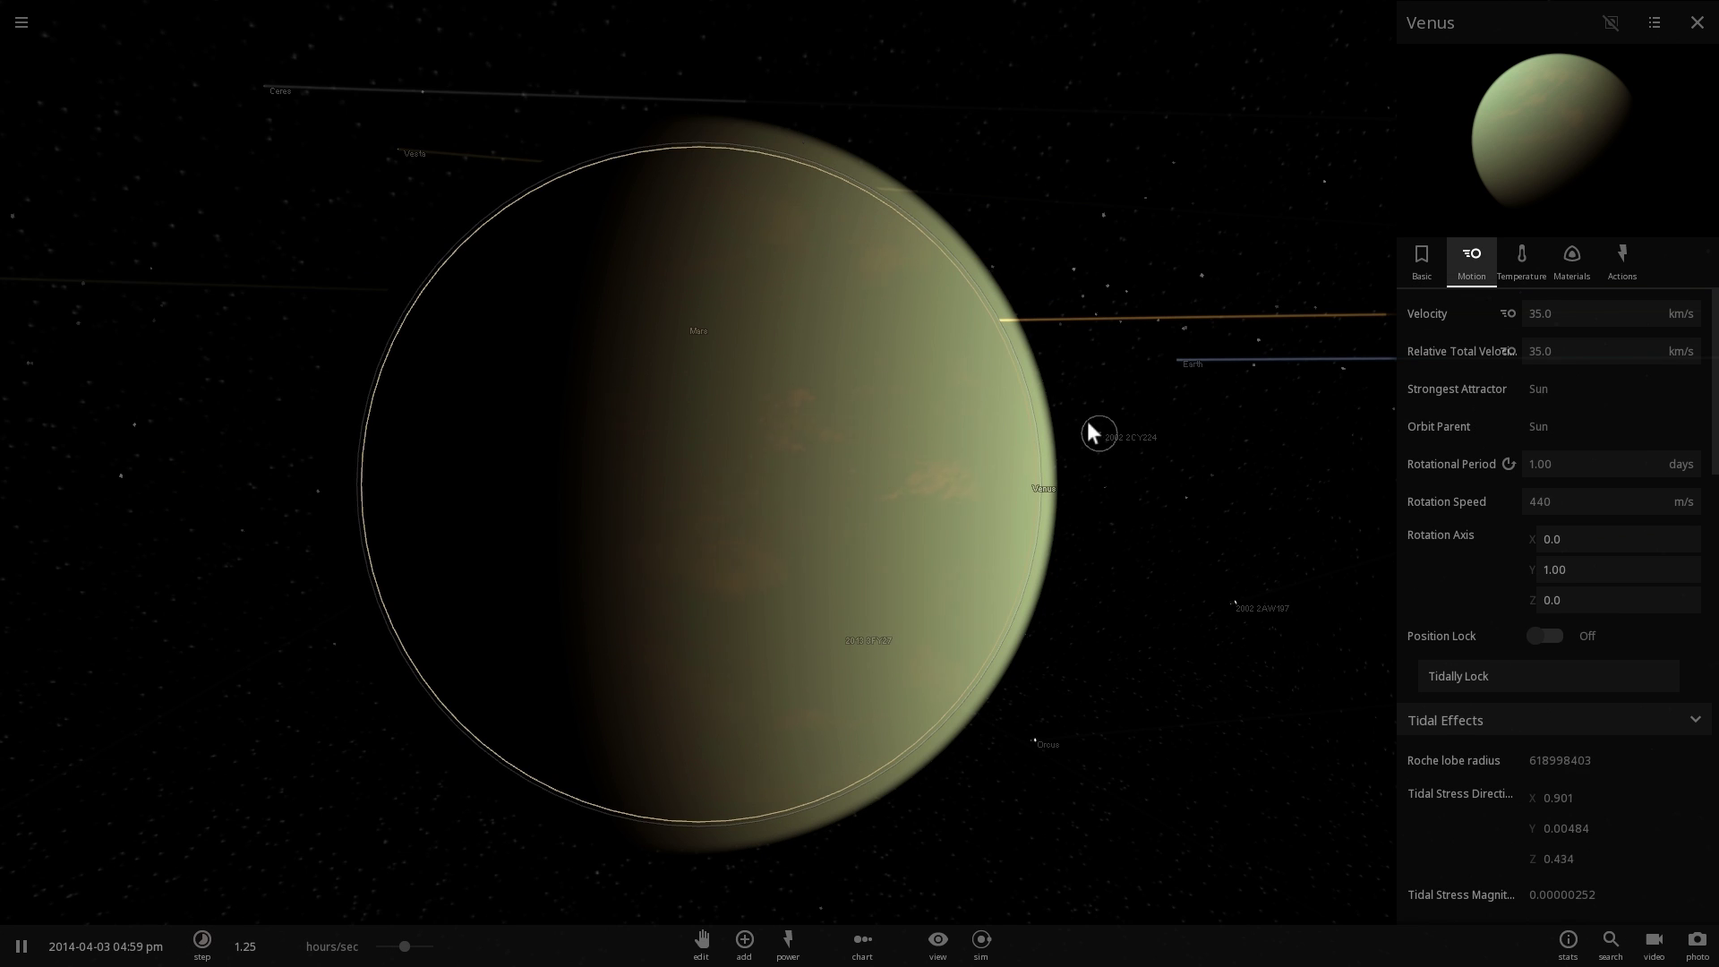
drag(1087, 422, 1029, 424)
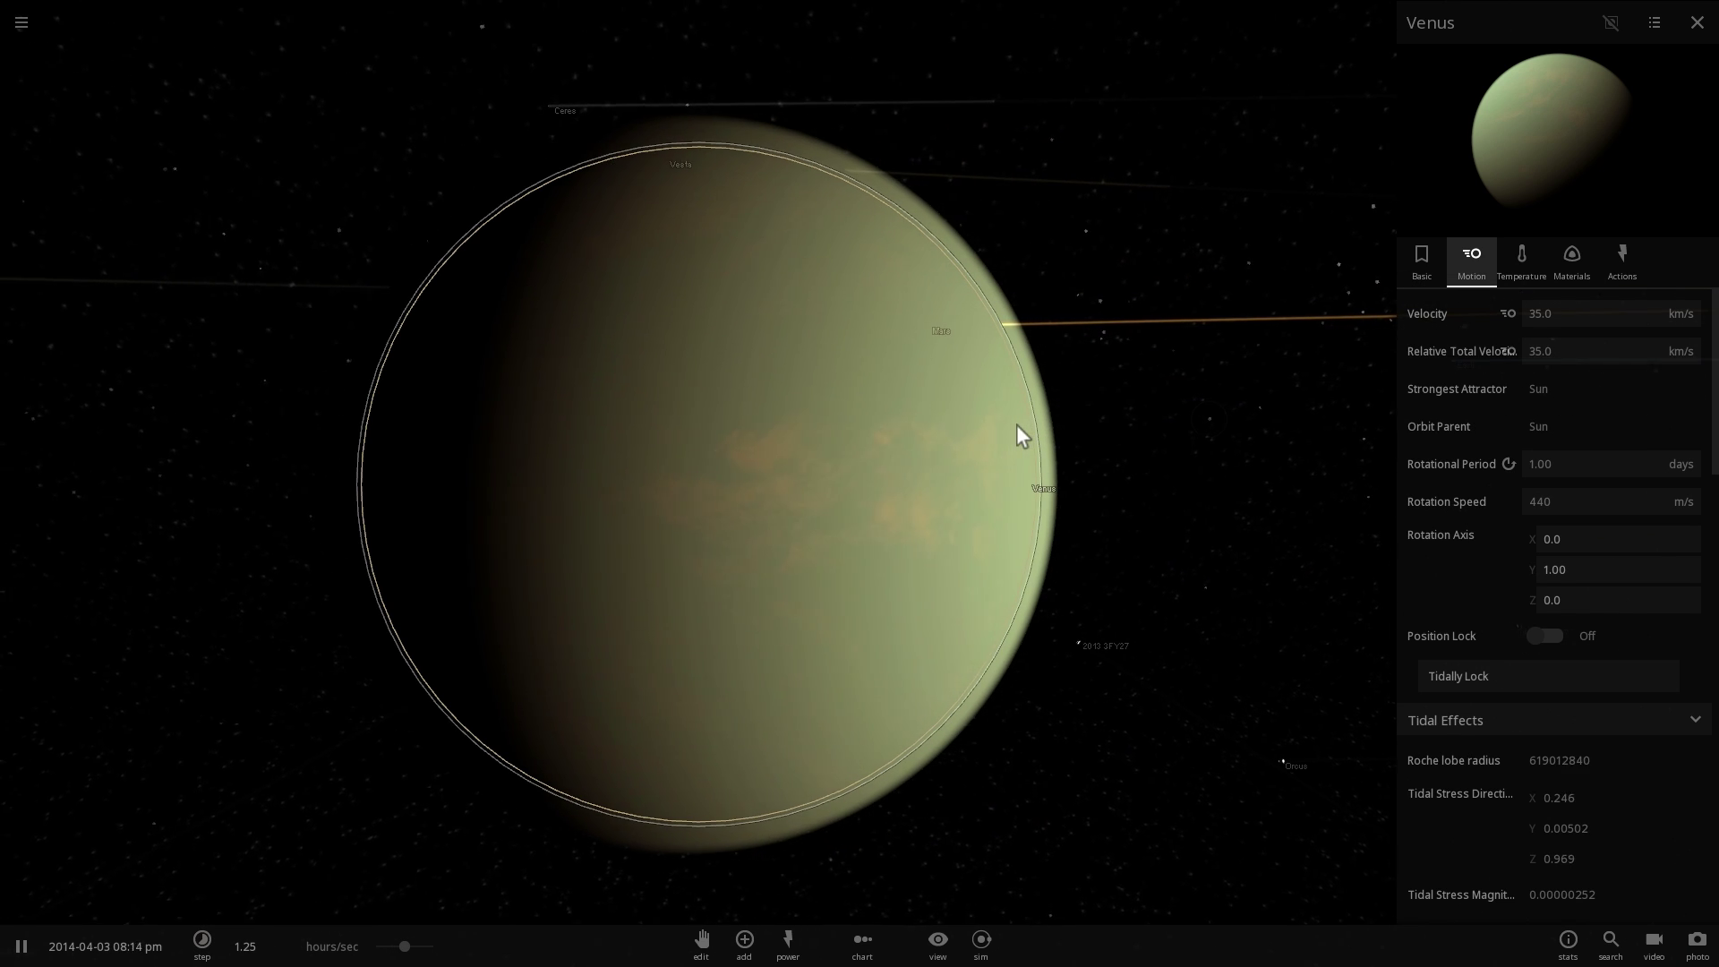
scroll(1018, 433, down, 4)
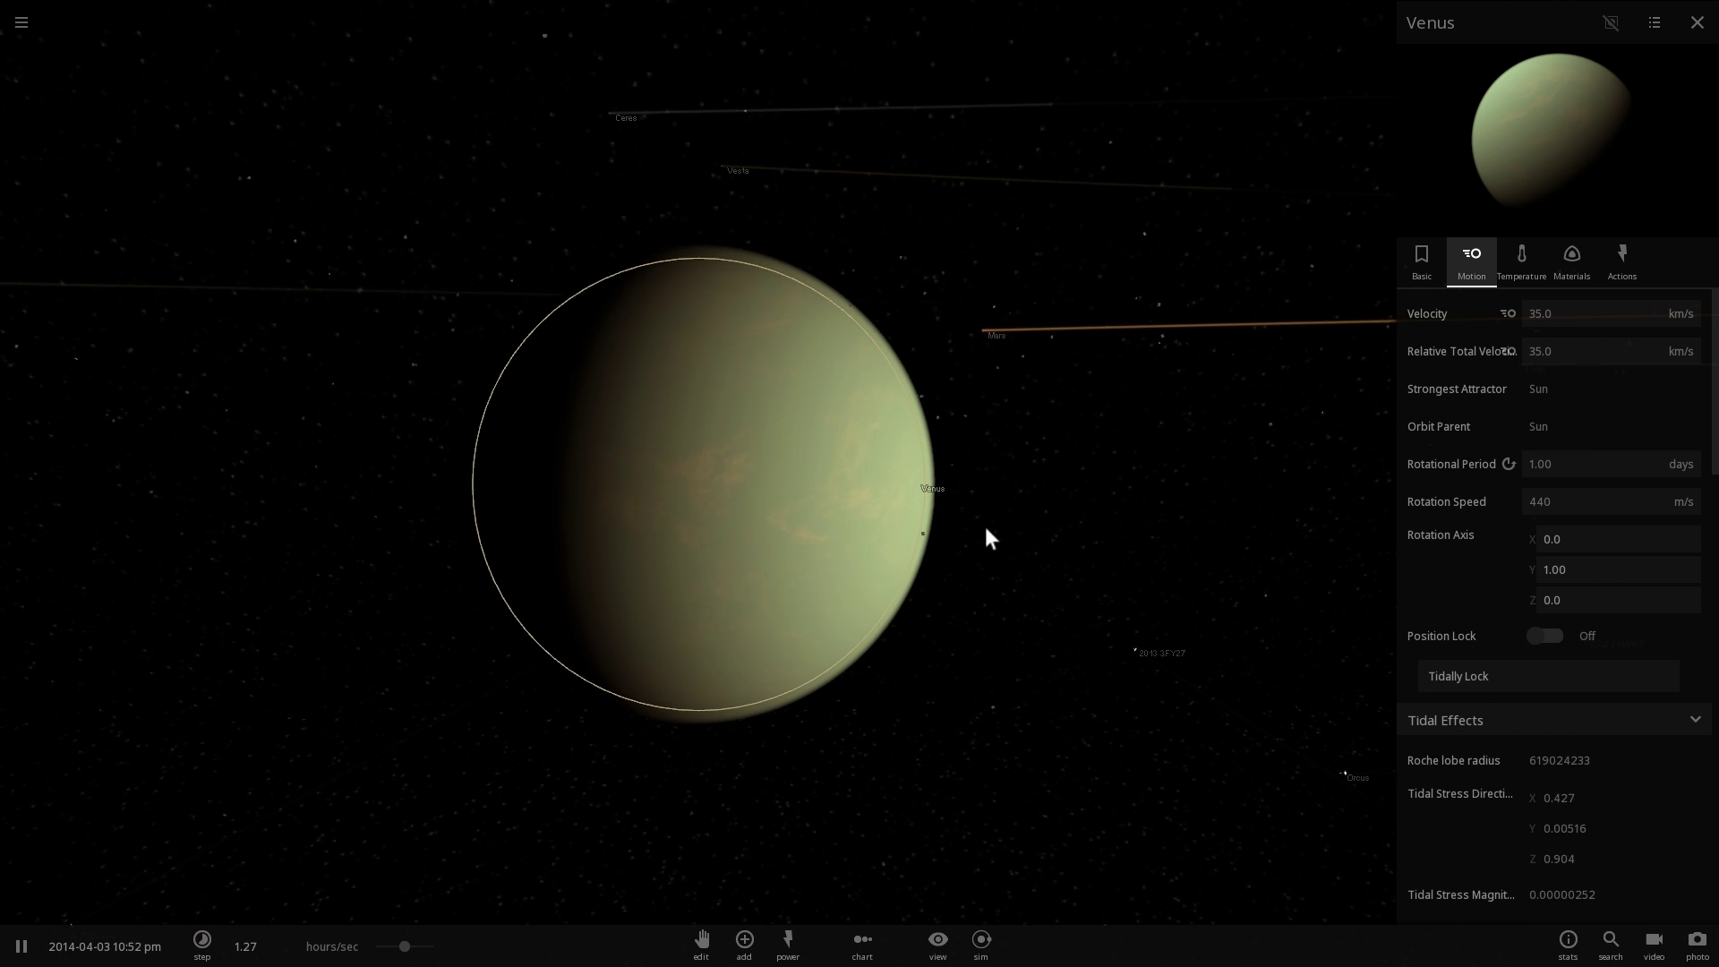
scroll(979, 533, down, 2)
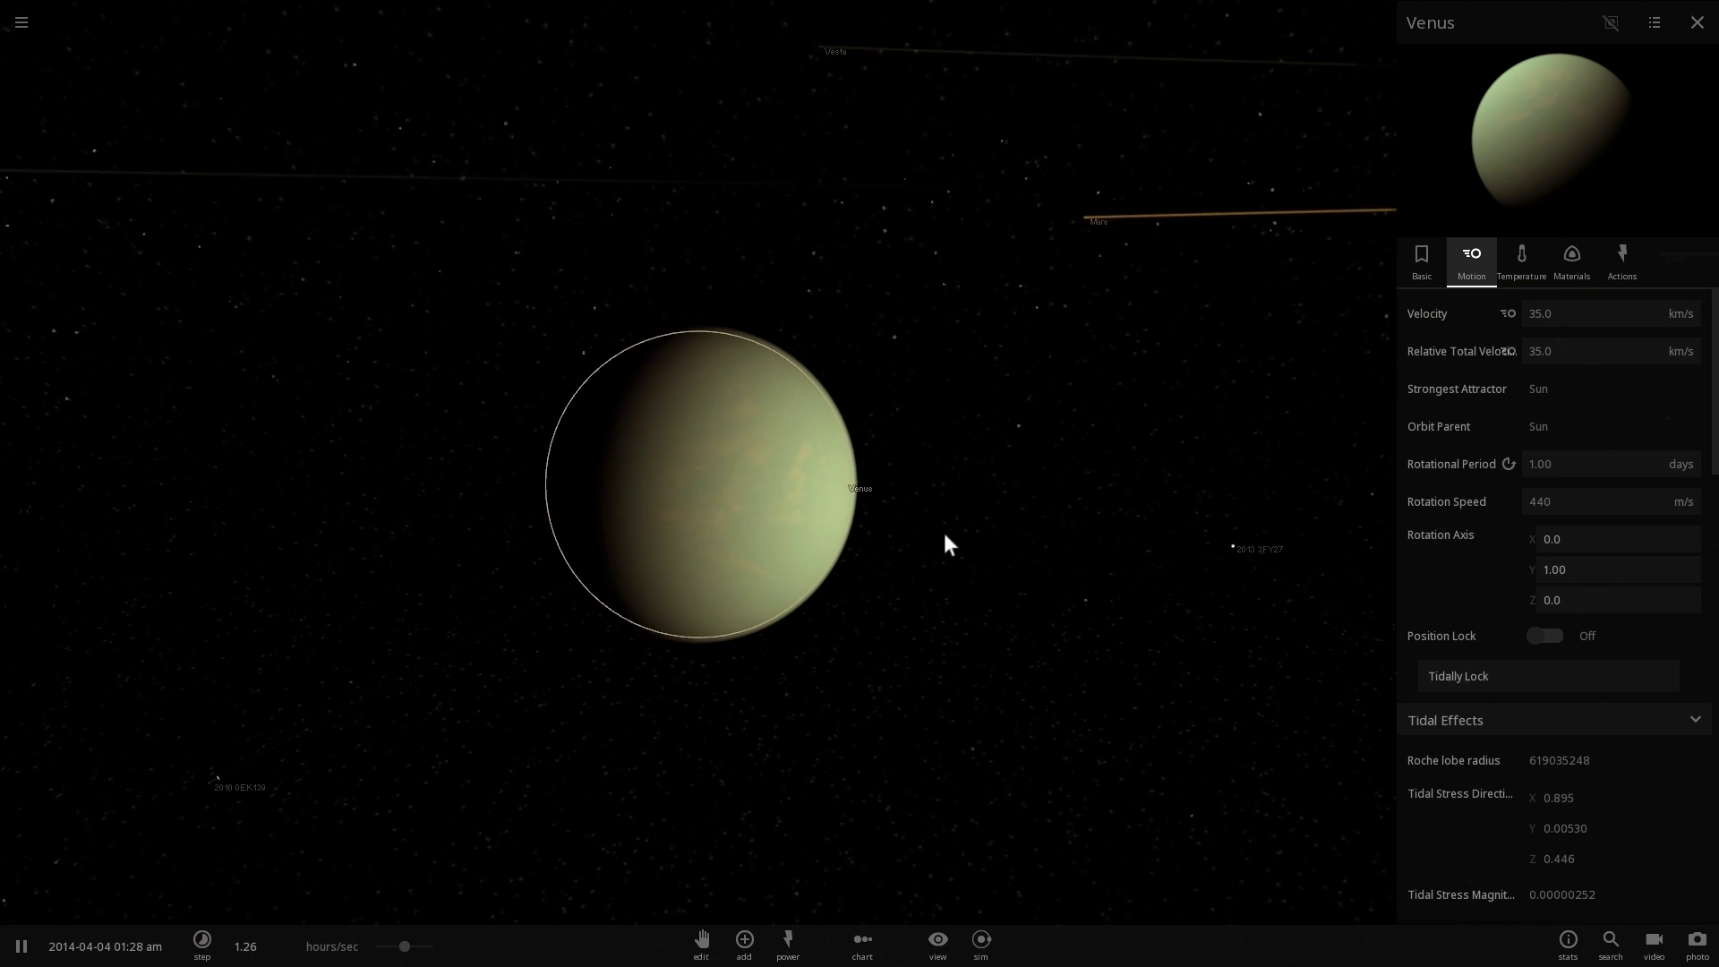
drag(944, 534, 1049, 517)
scroll(1049, 533, up, 4)
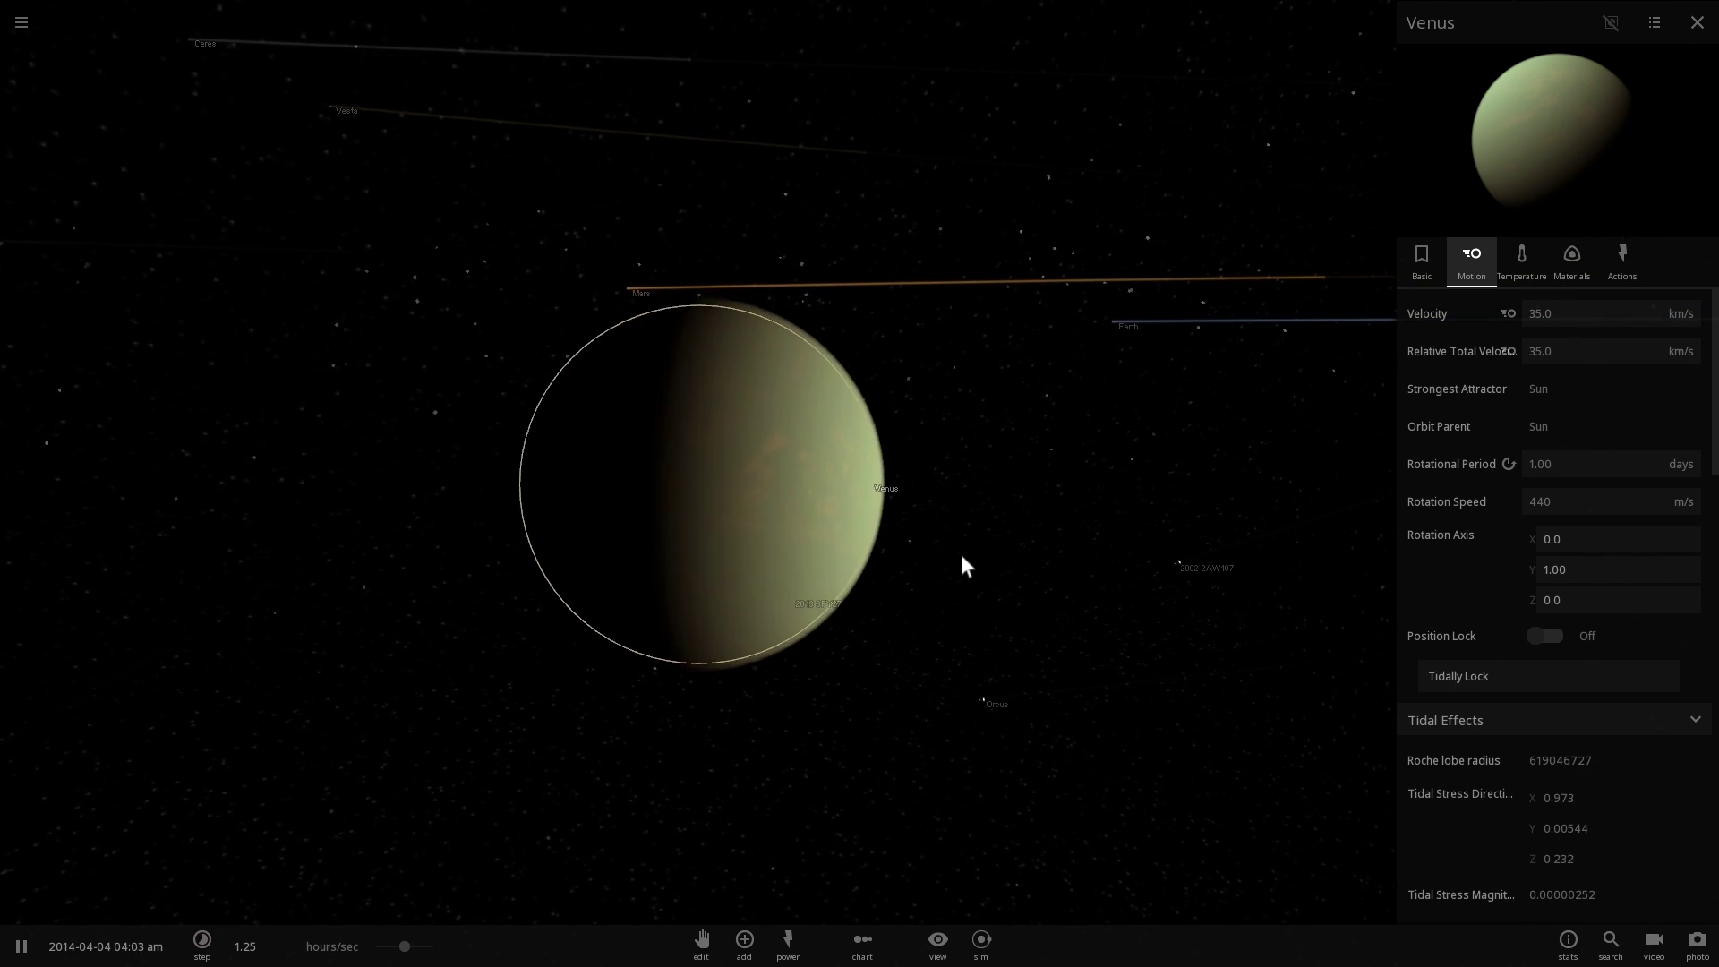
Slow the simulation to about 5.3 mins/sec and add Mars directly beside Venus using Launch placement at 10.0 km/s.
click(744, 942)
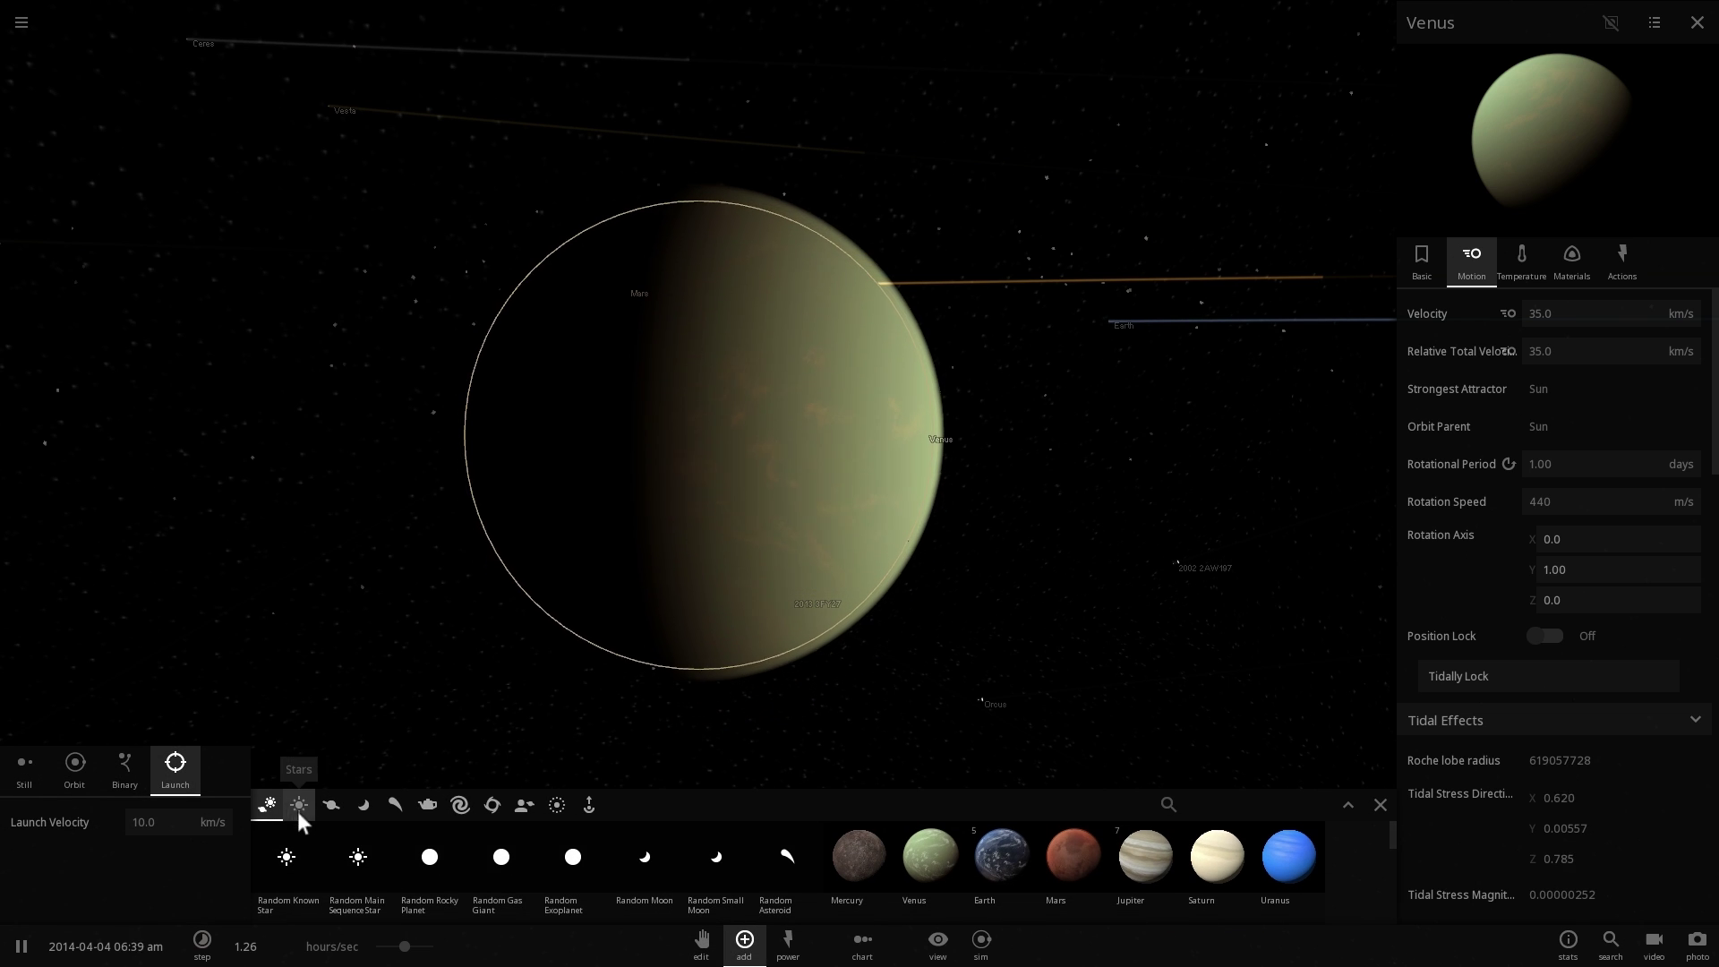
click(330, 803)
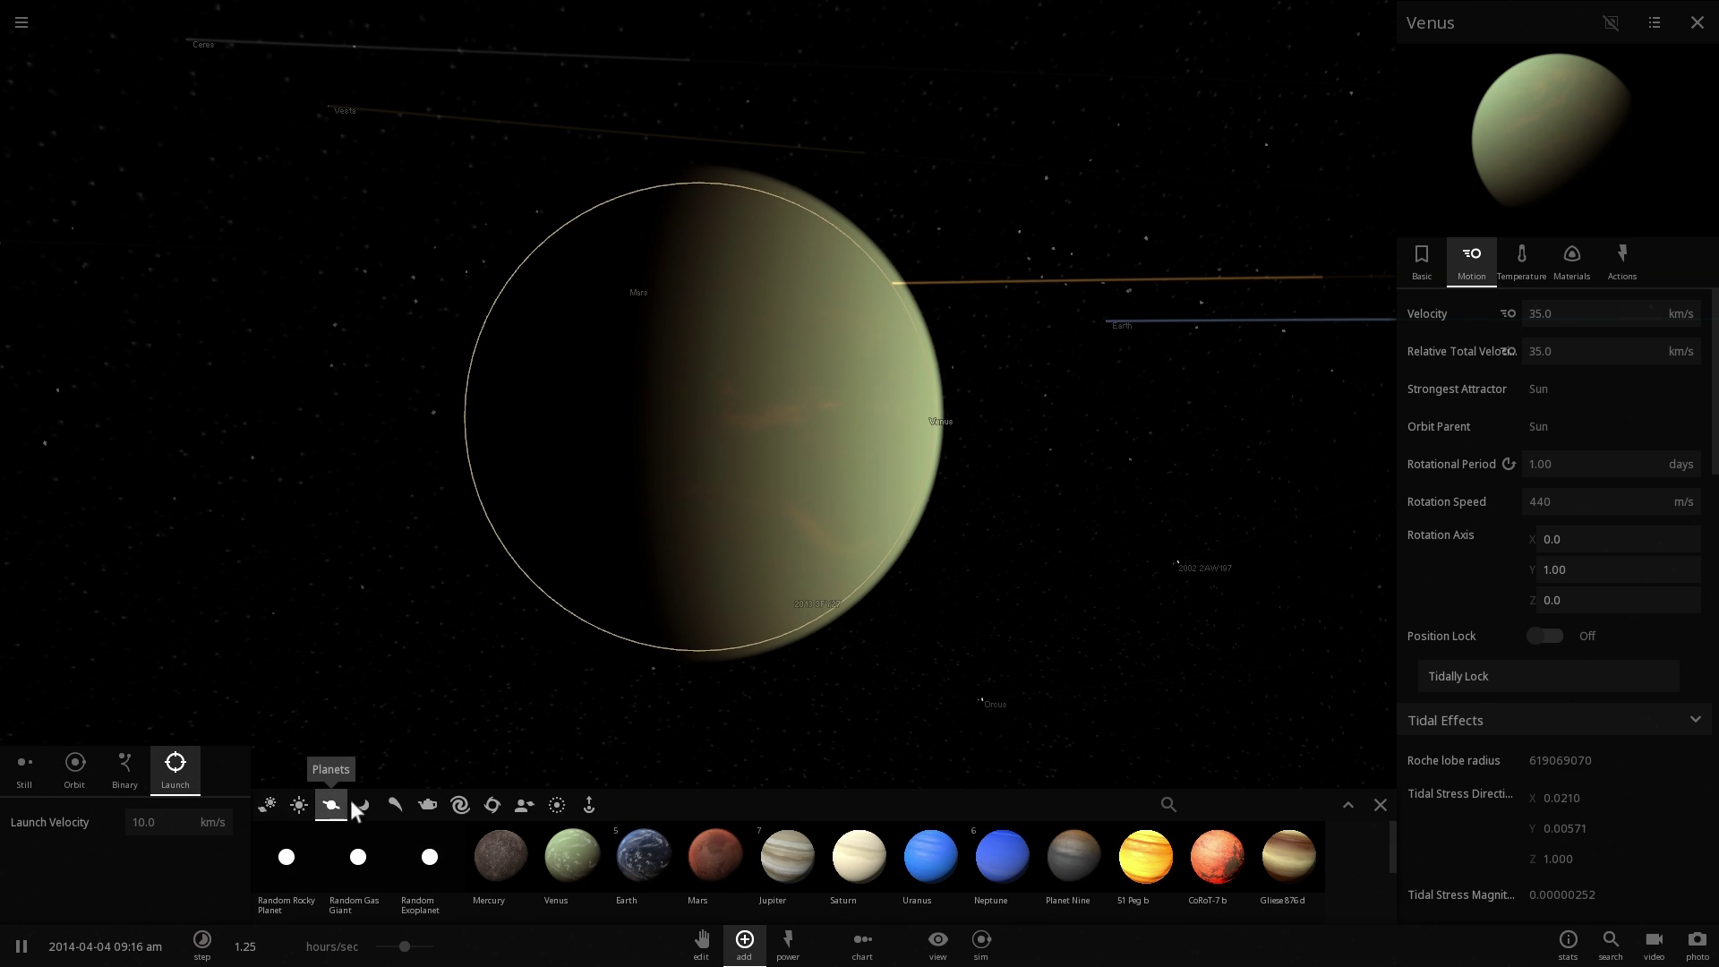
click(702, 847)
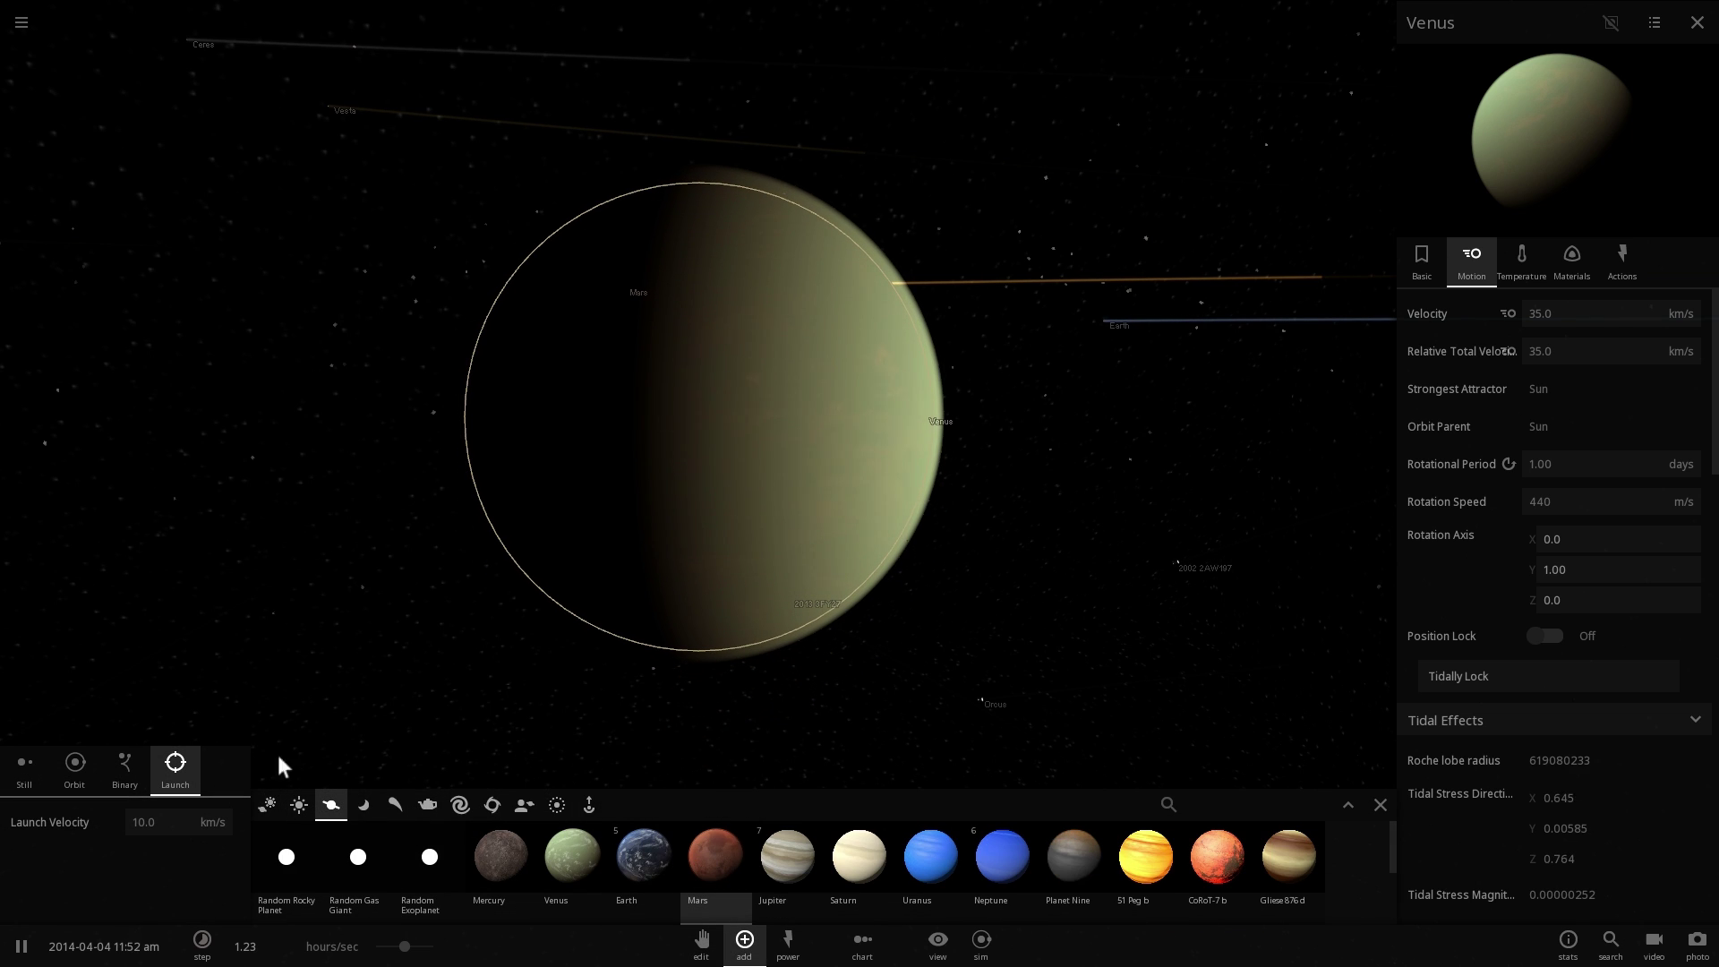
scroll(849, 601, down, 2)
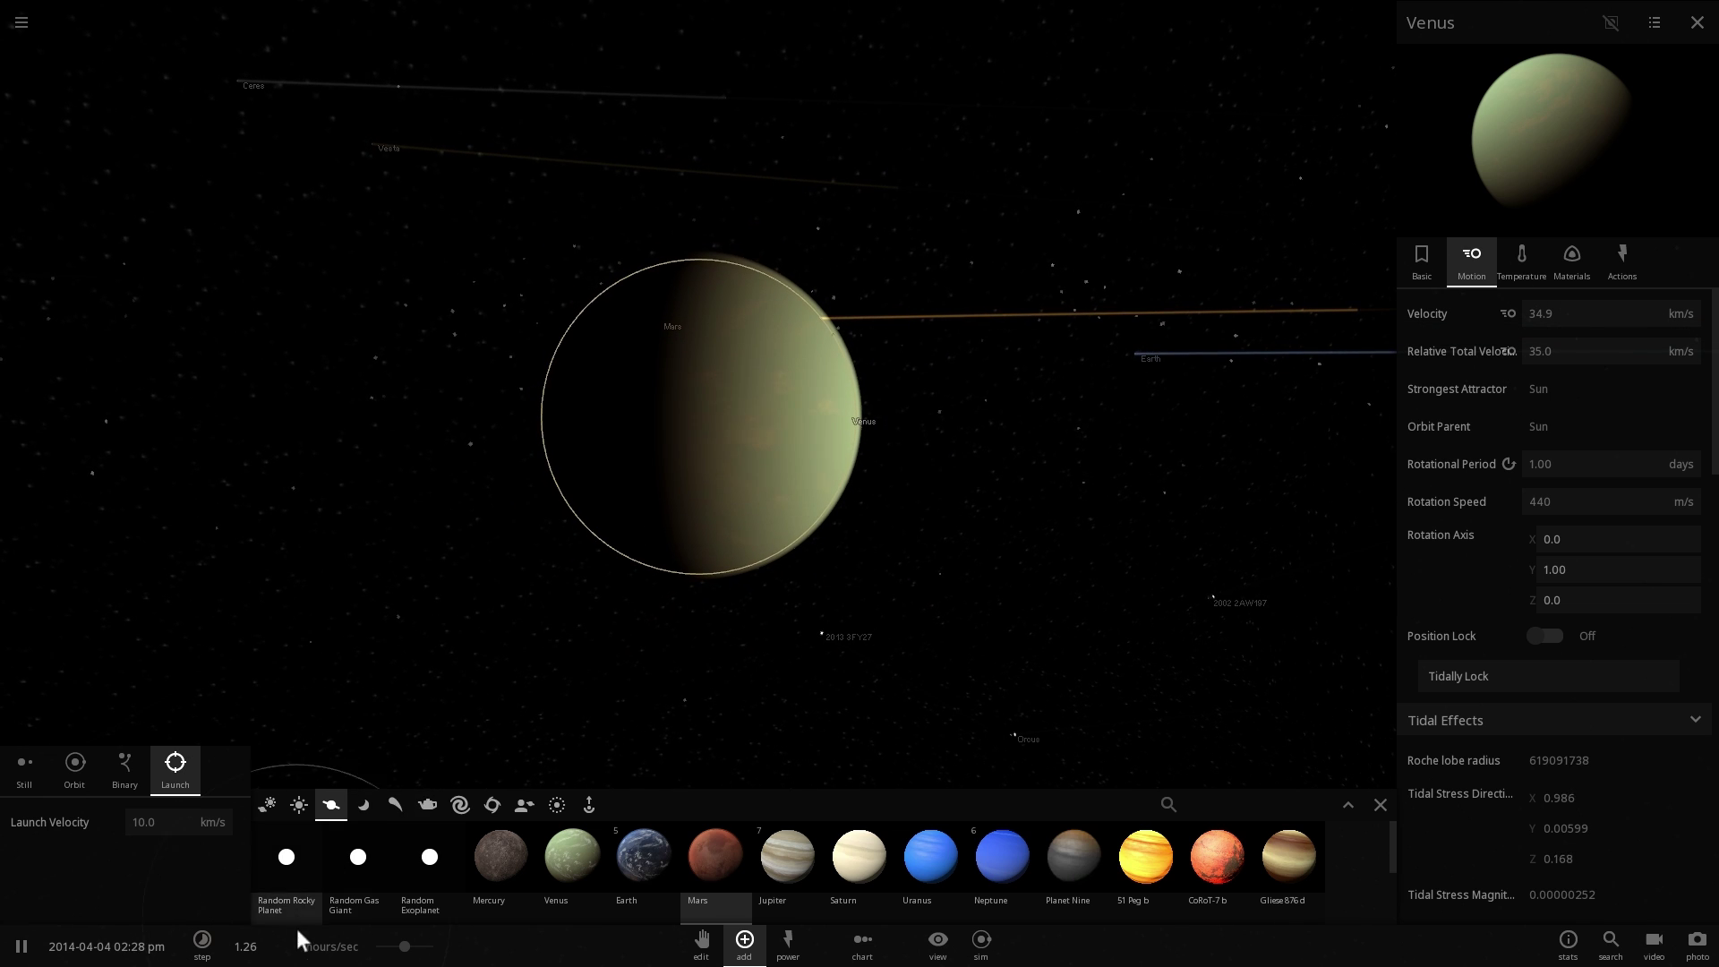
drag(405, 947, 385, 946)
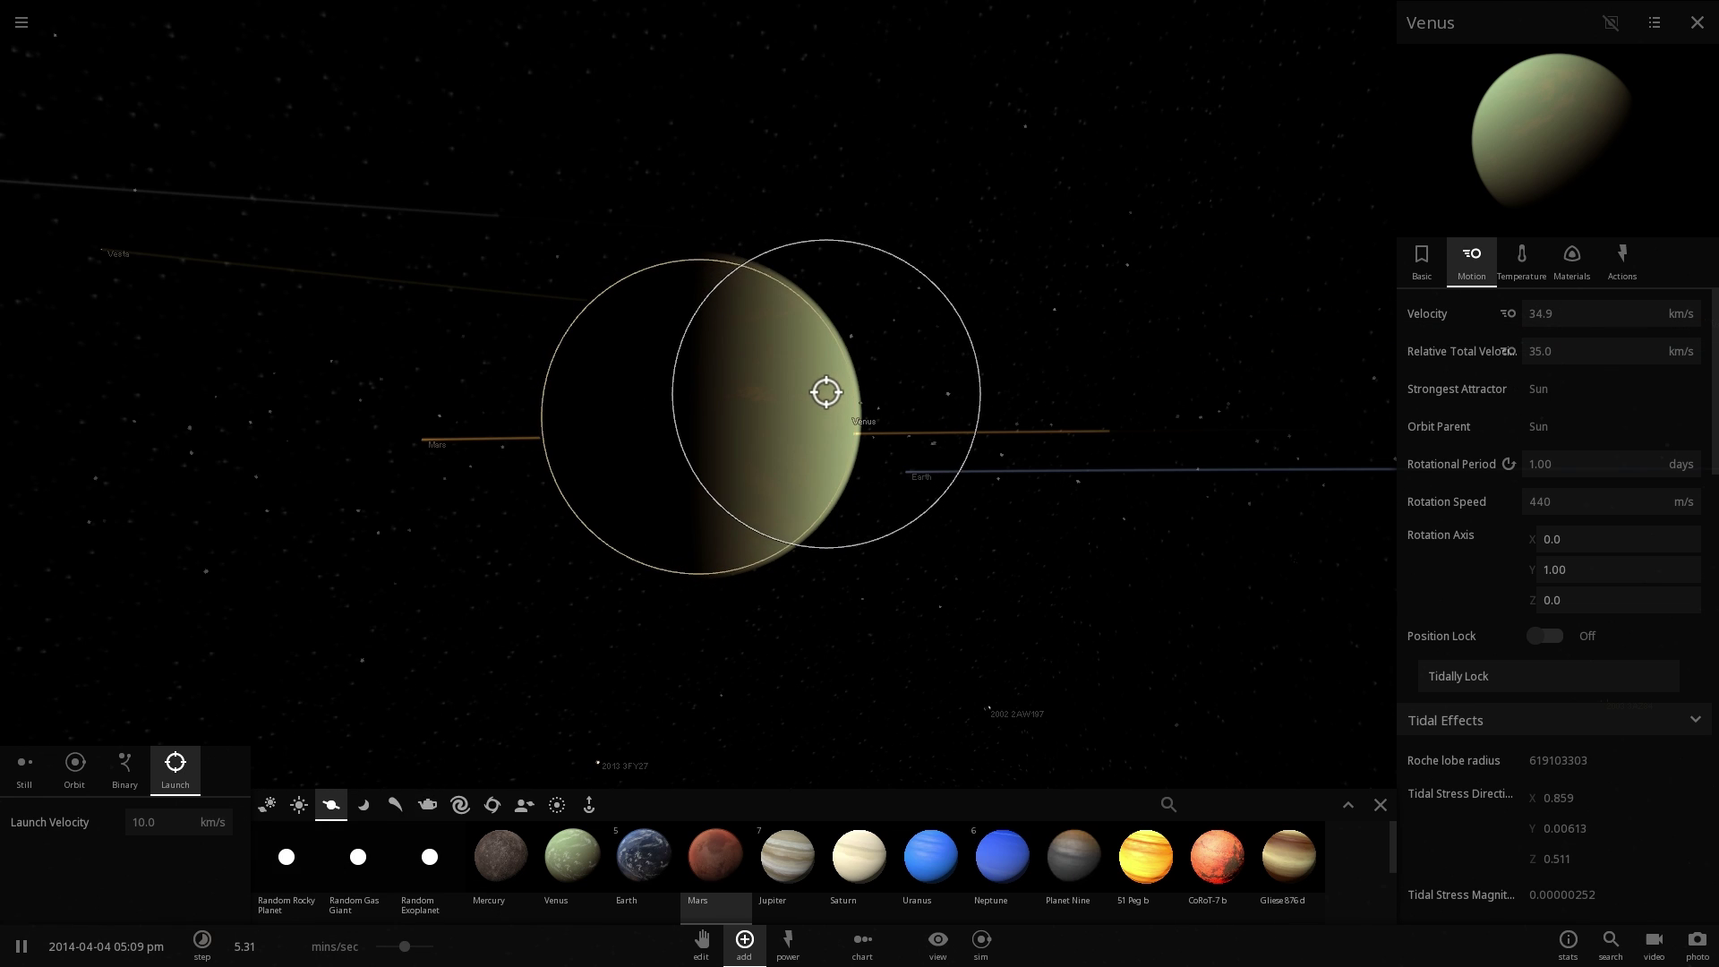
click(816, 394)
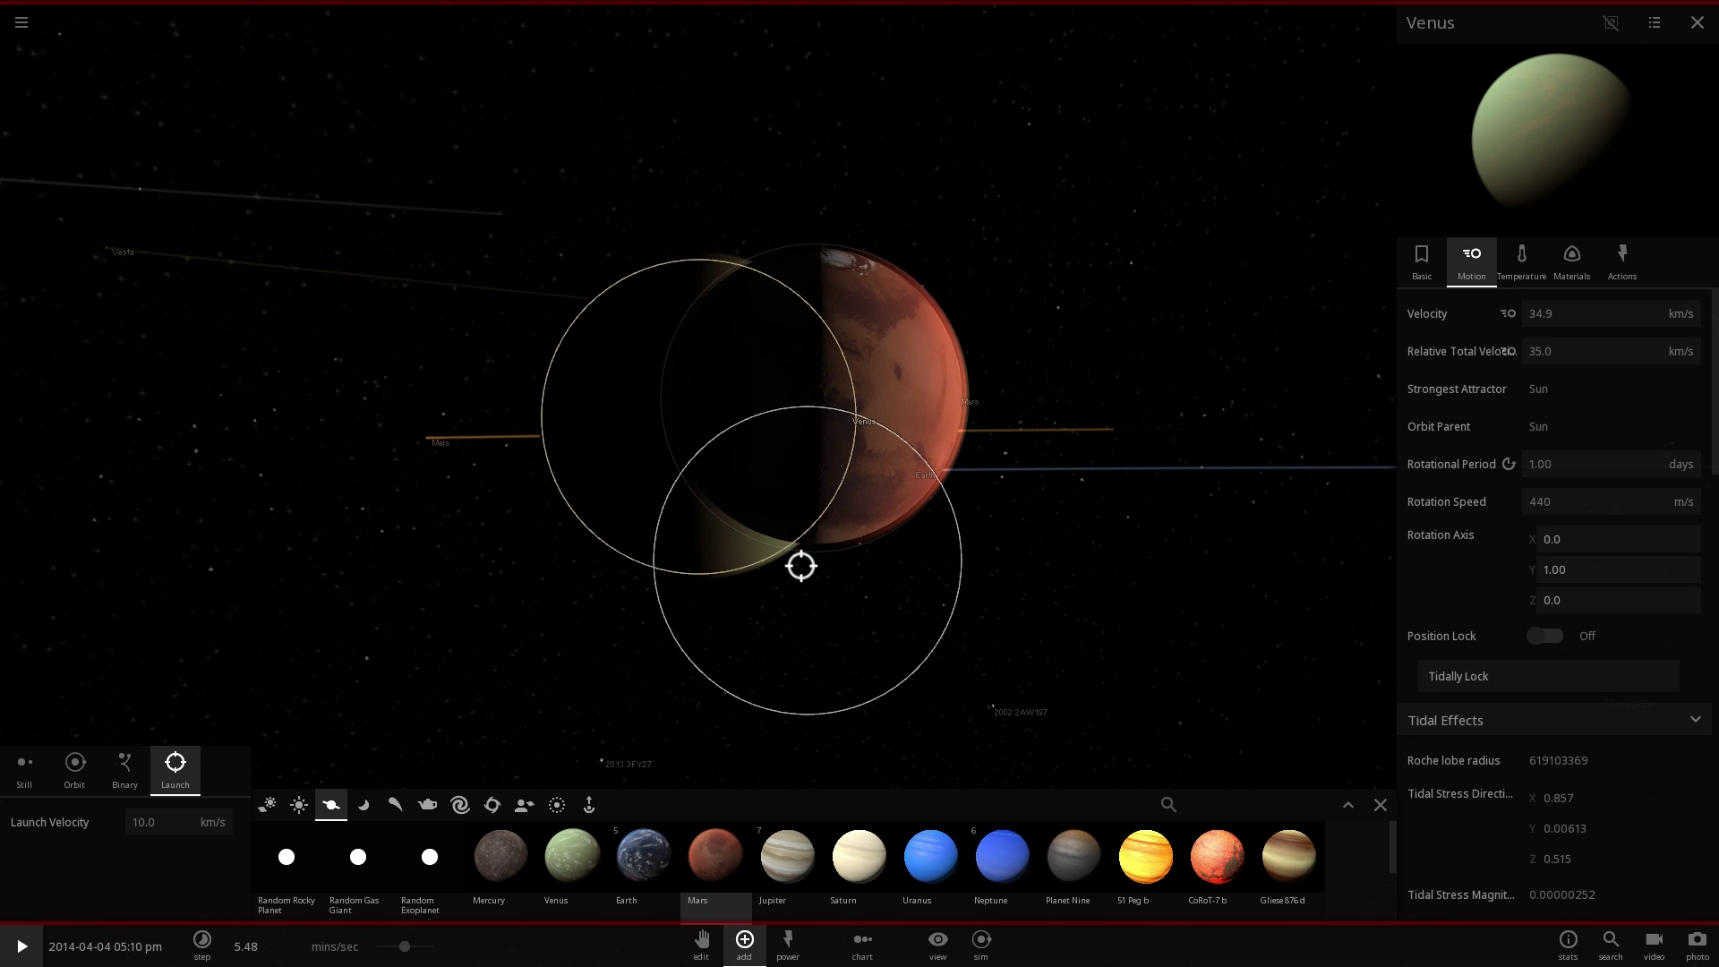
Run the Mars–Venus collision at about 2.2 mins/sec and speed the simulation up to 17.9 mins/sec after impact.
right_drag(801, 566, 656, 622)
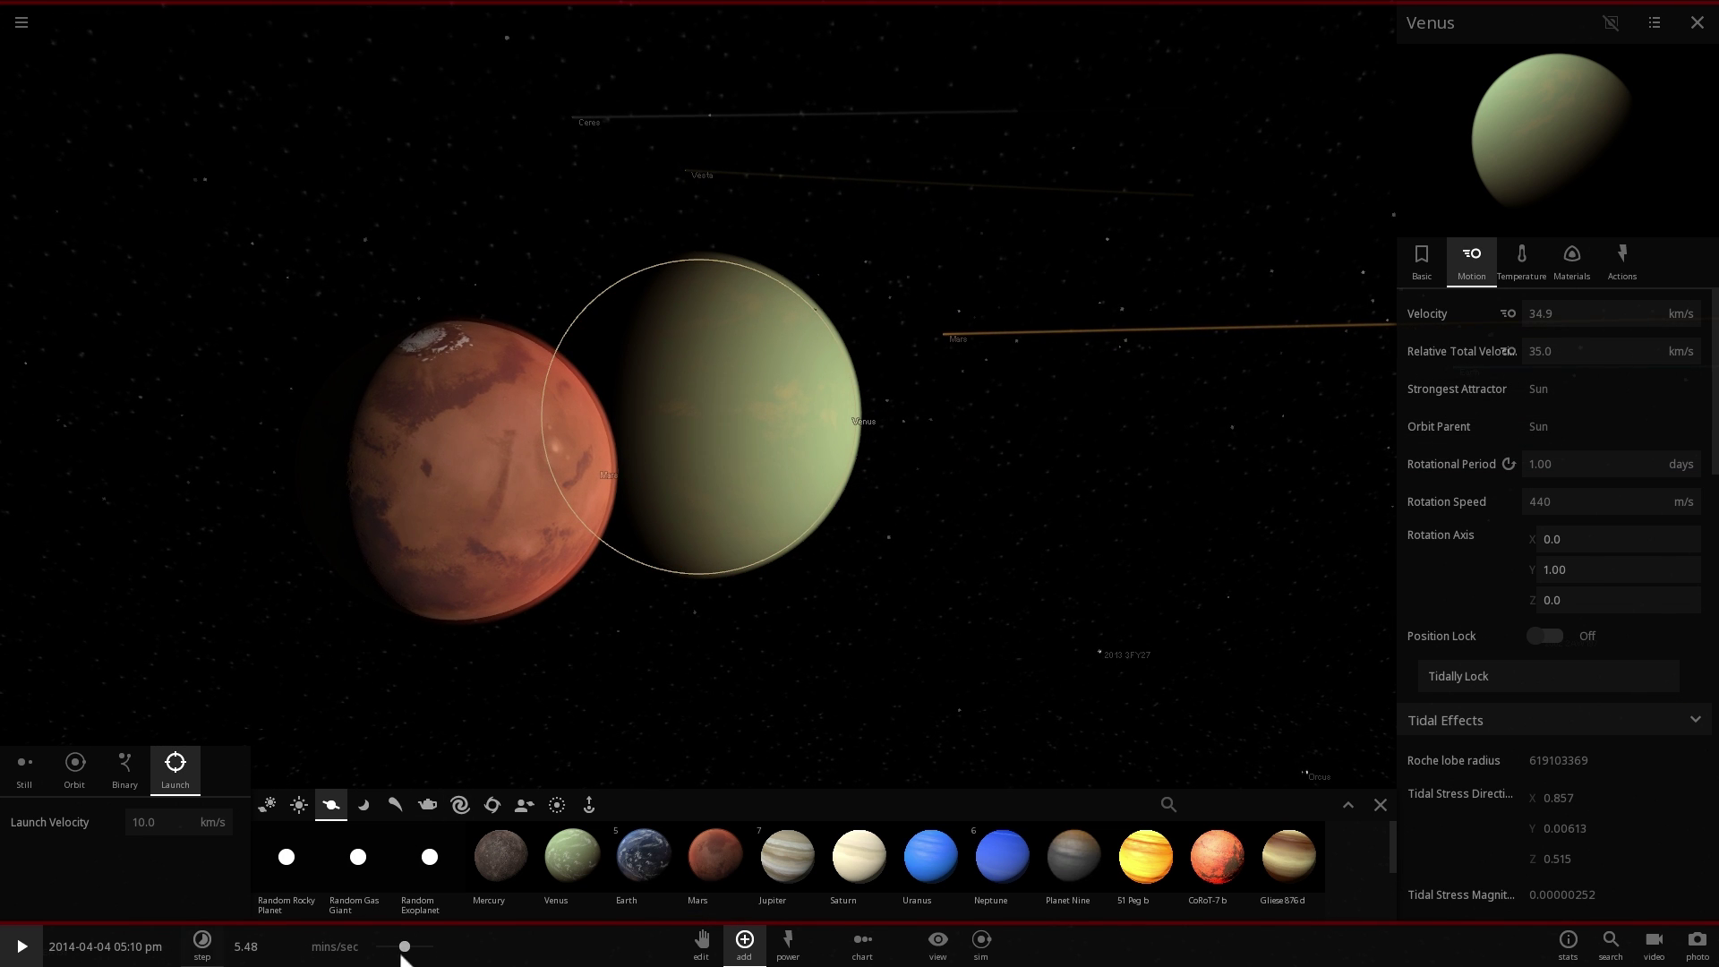
key(space)
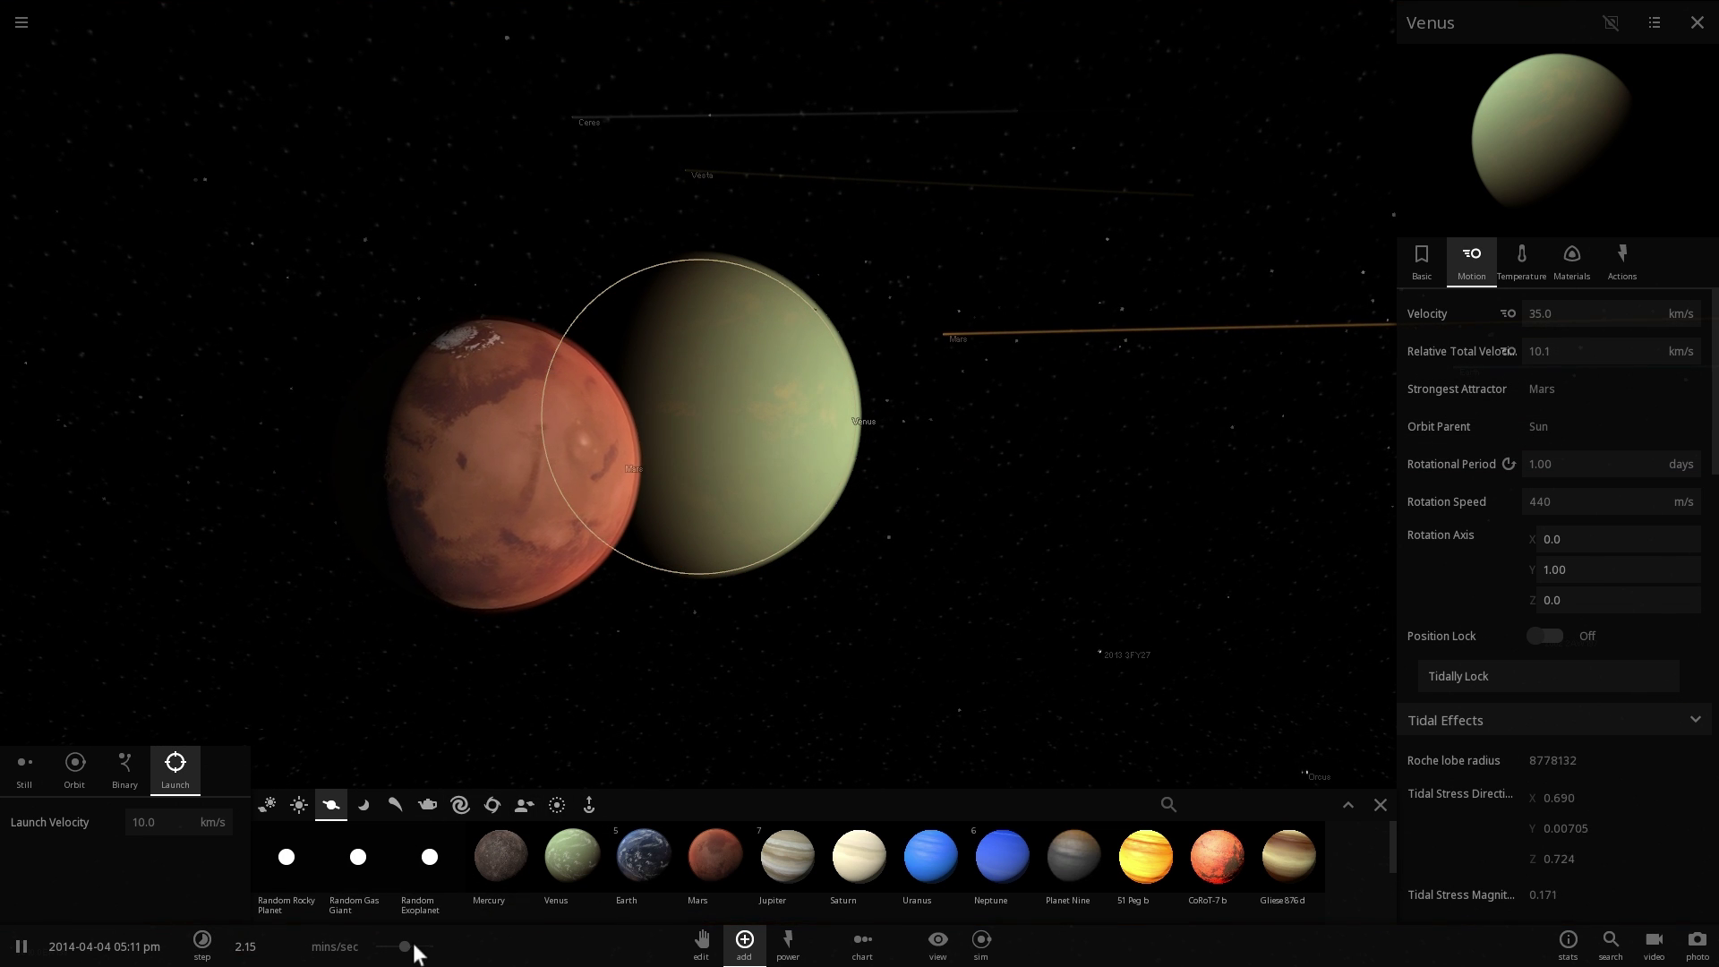
drag(425, 946, 425, 946)
scroll(799, 653, up, 3)
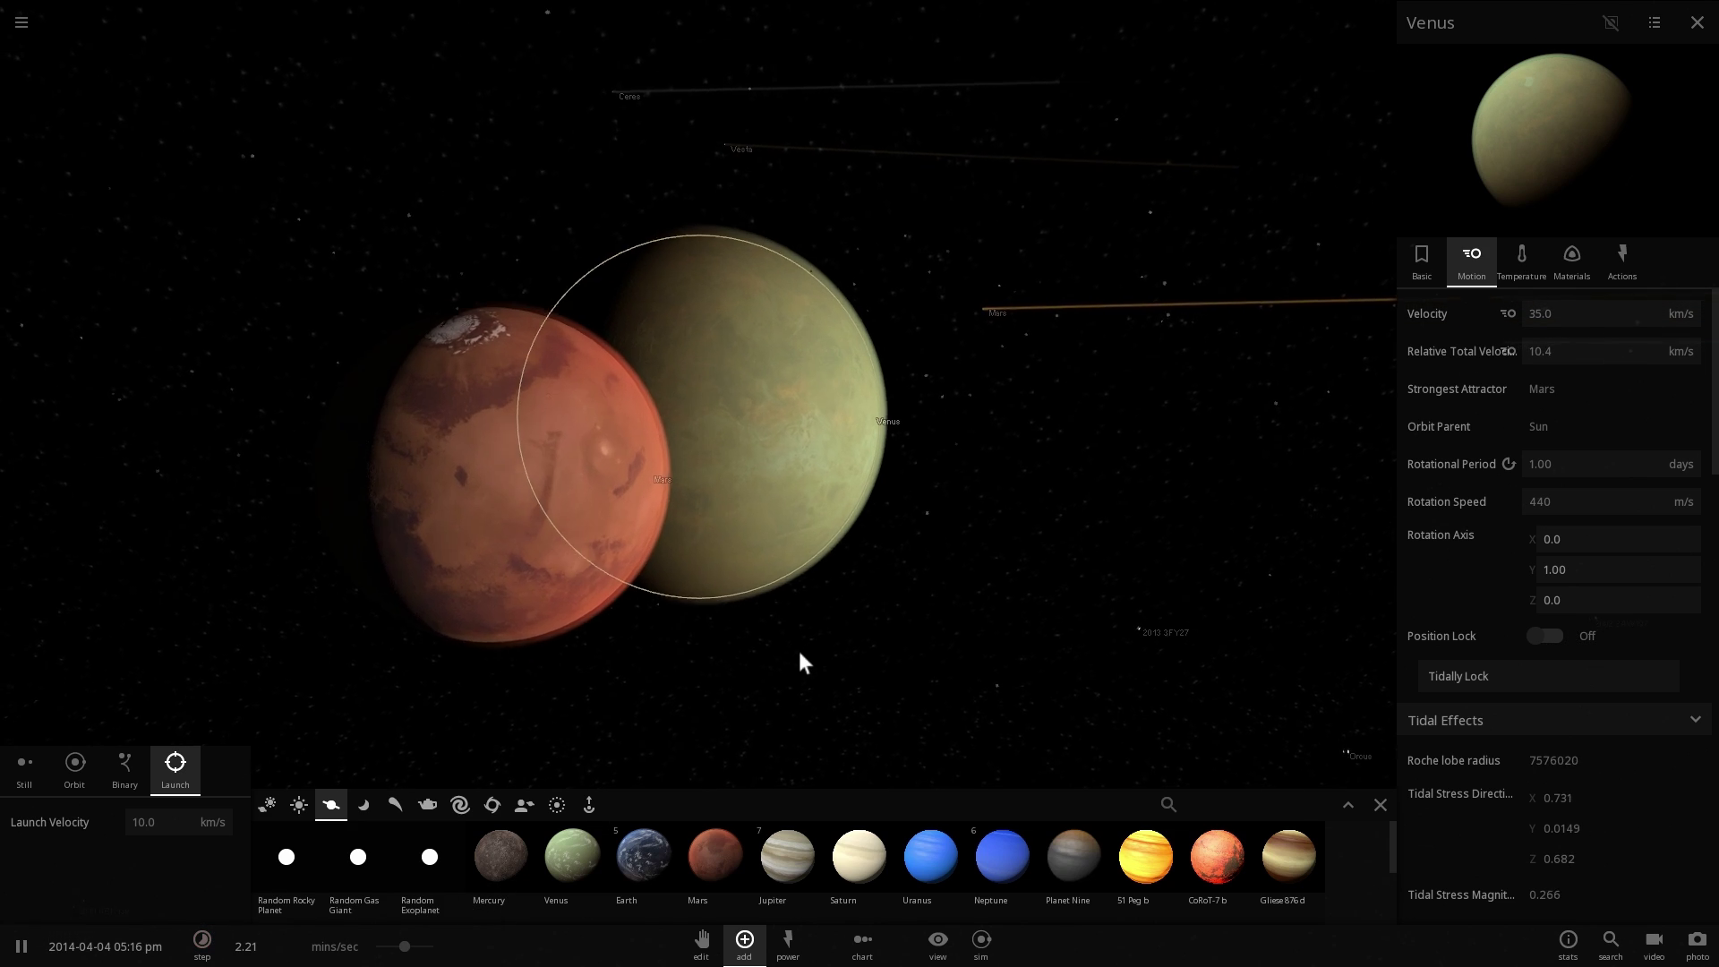
right_drag(787, 614, 910, 621)
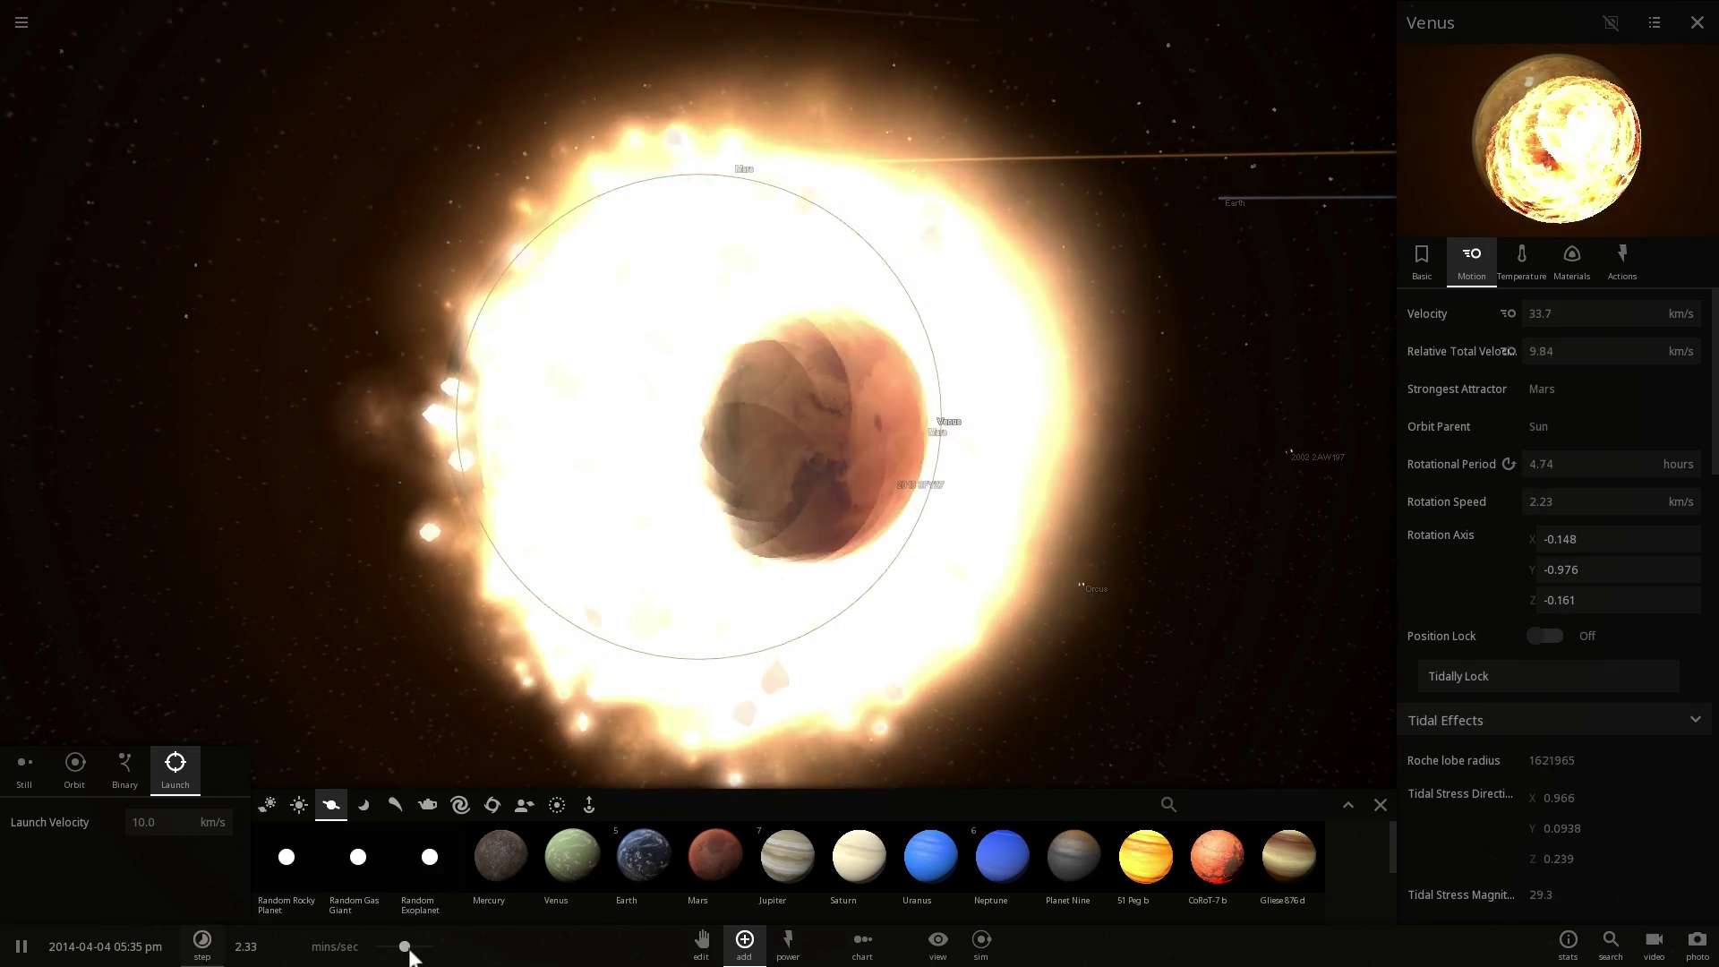
drag(406, 947, 430, 947)
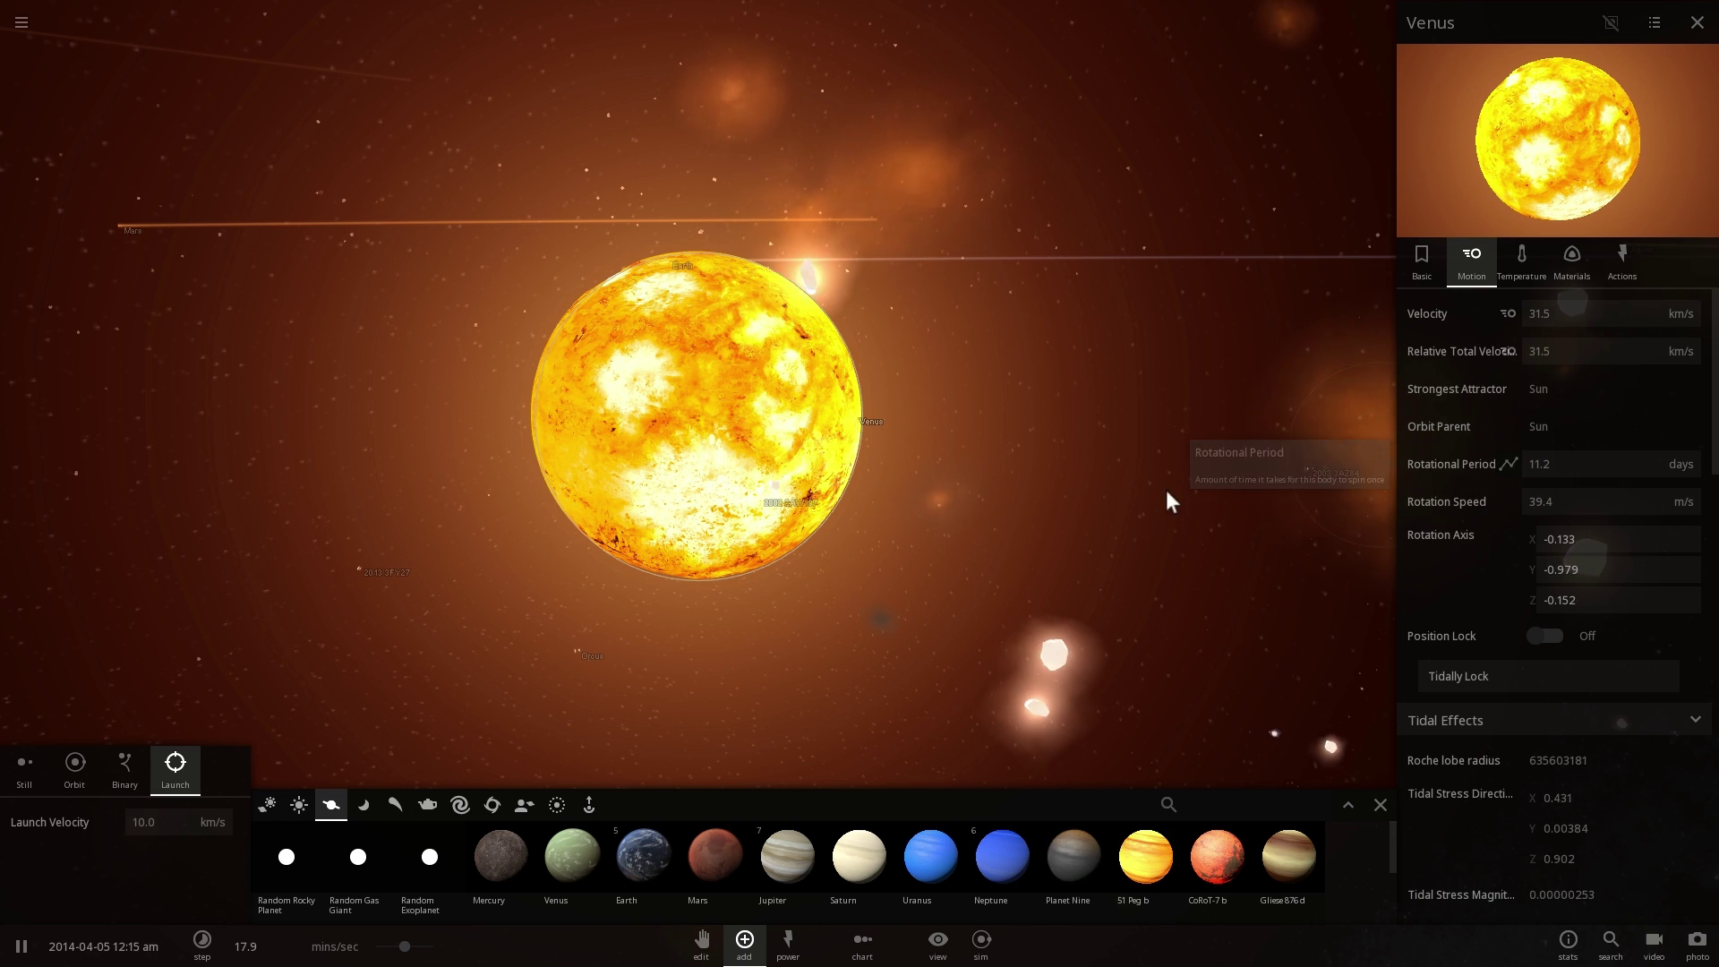
Set Venus's rotational period to 270 days and speed the simulation up to about 1.45 hours/sec.
click(1567, 462)
text(270)
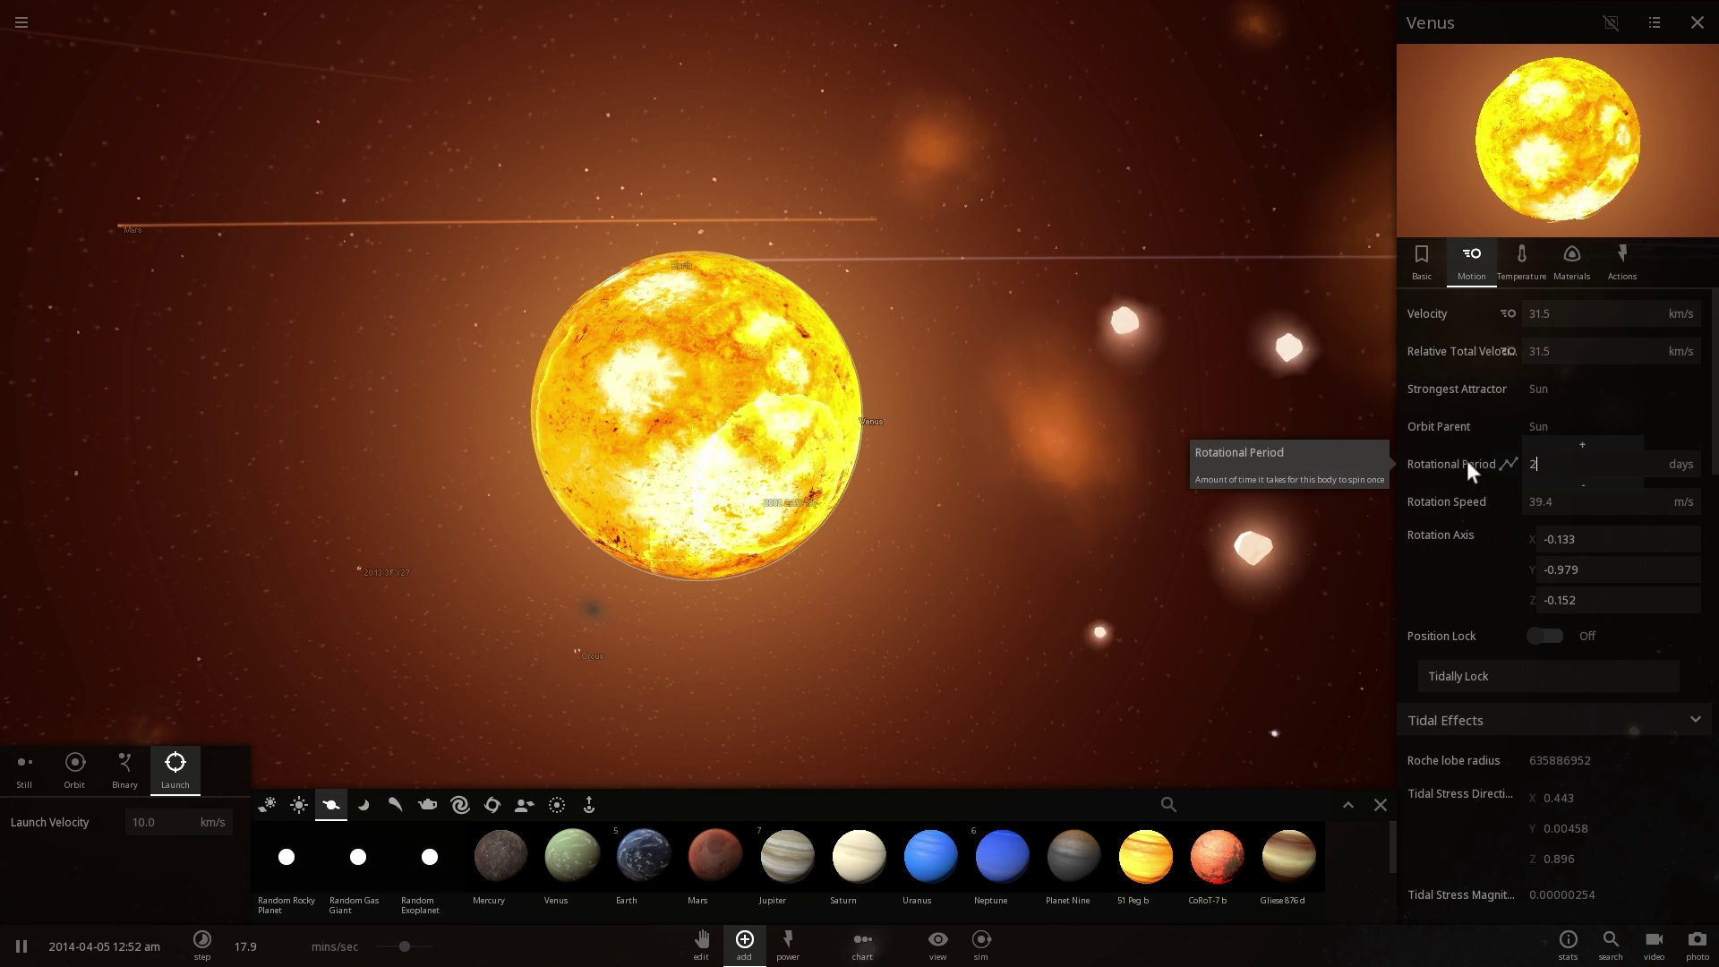
key(Return)
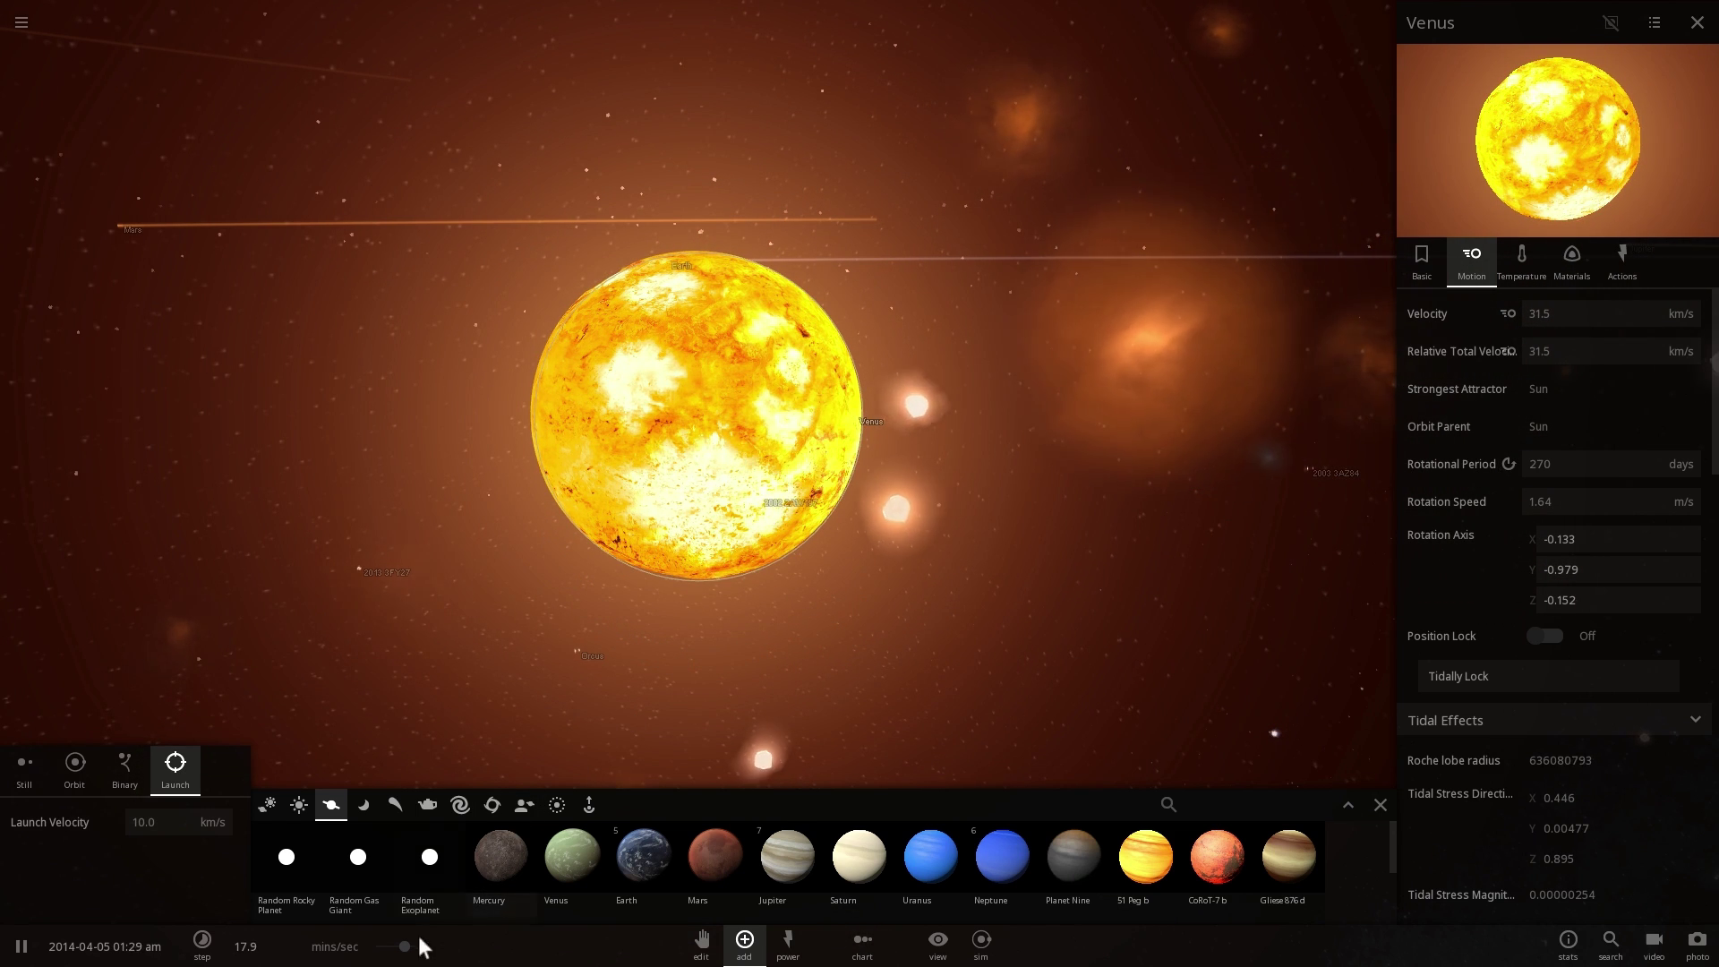
drag(404, 946, 426, 946)
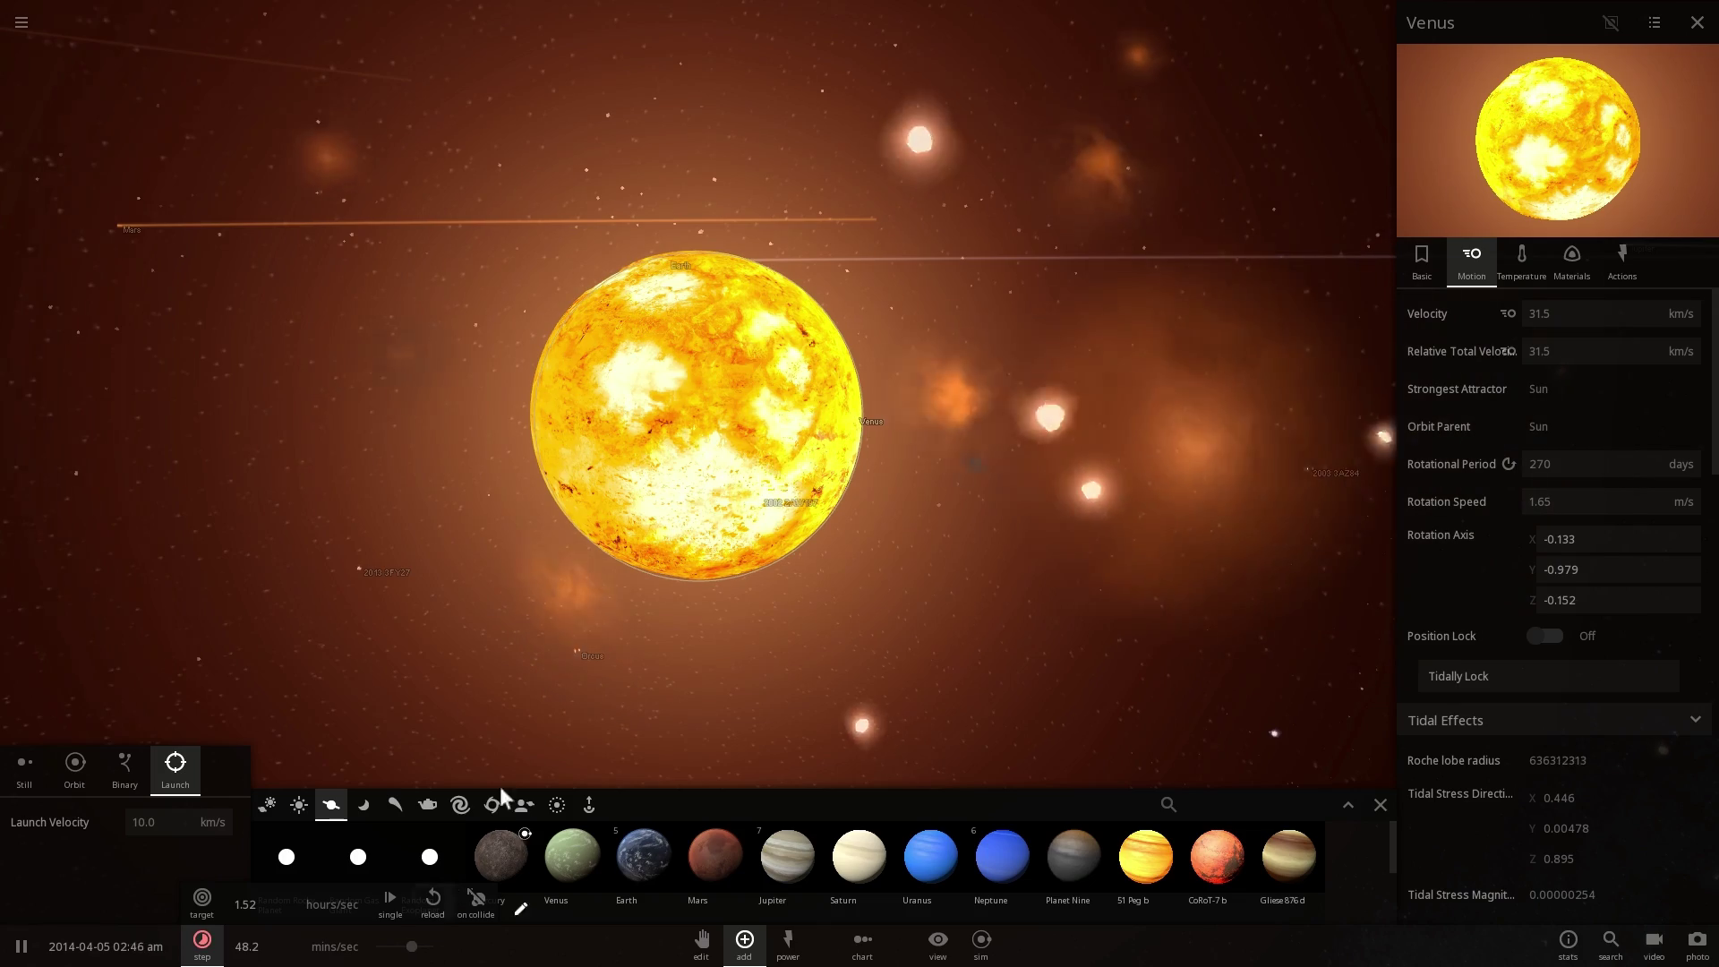
drag(760, 514, 953, 482)
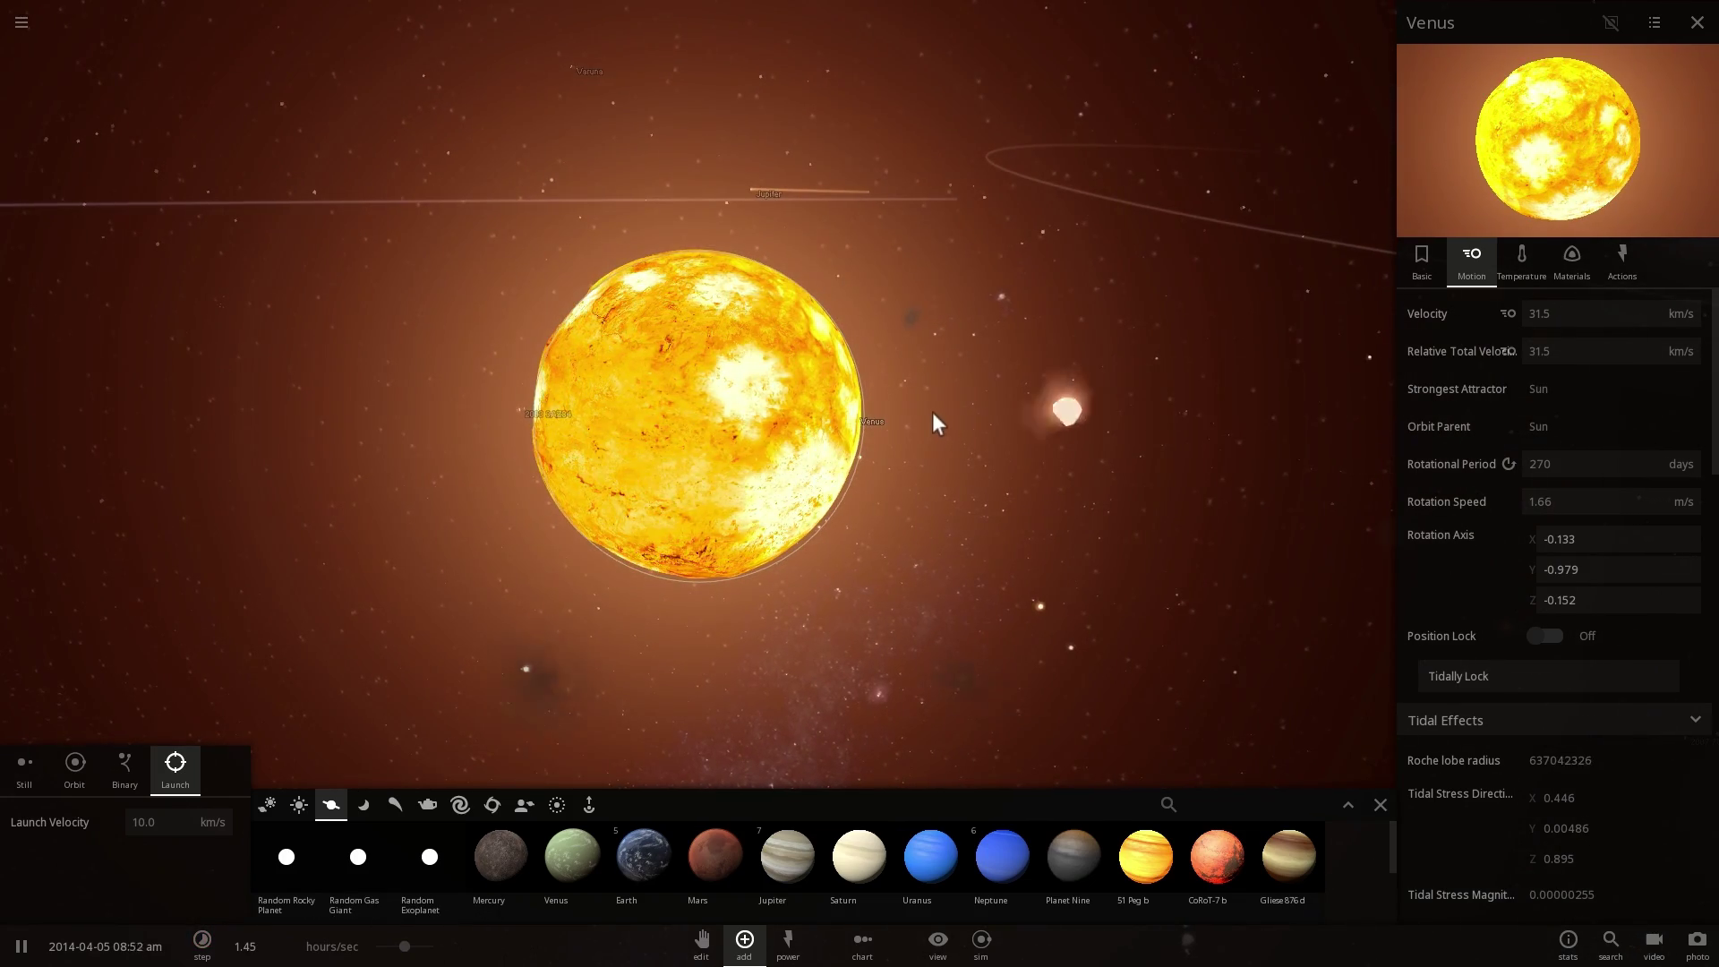
Shift the focus from molten Venus to Earth and view the planet up close.
scroll(932, 416, down, 5)
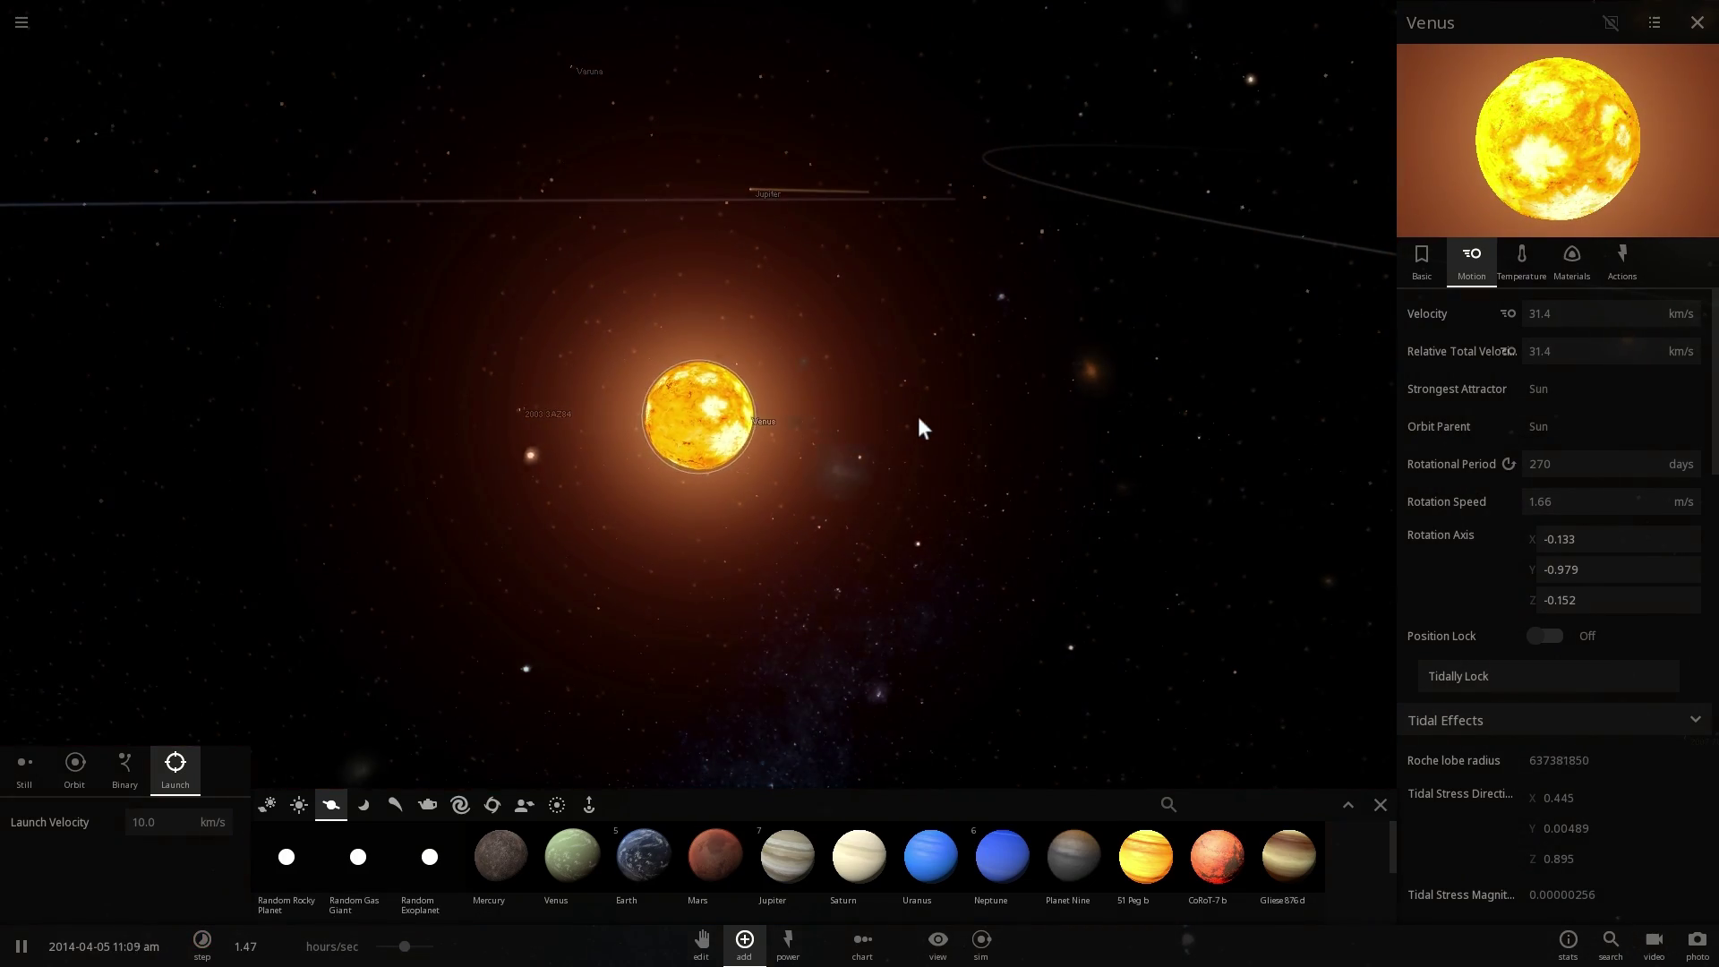
scroll(908, 420, down, 8)
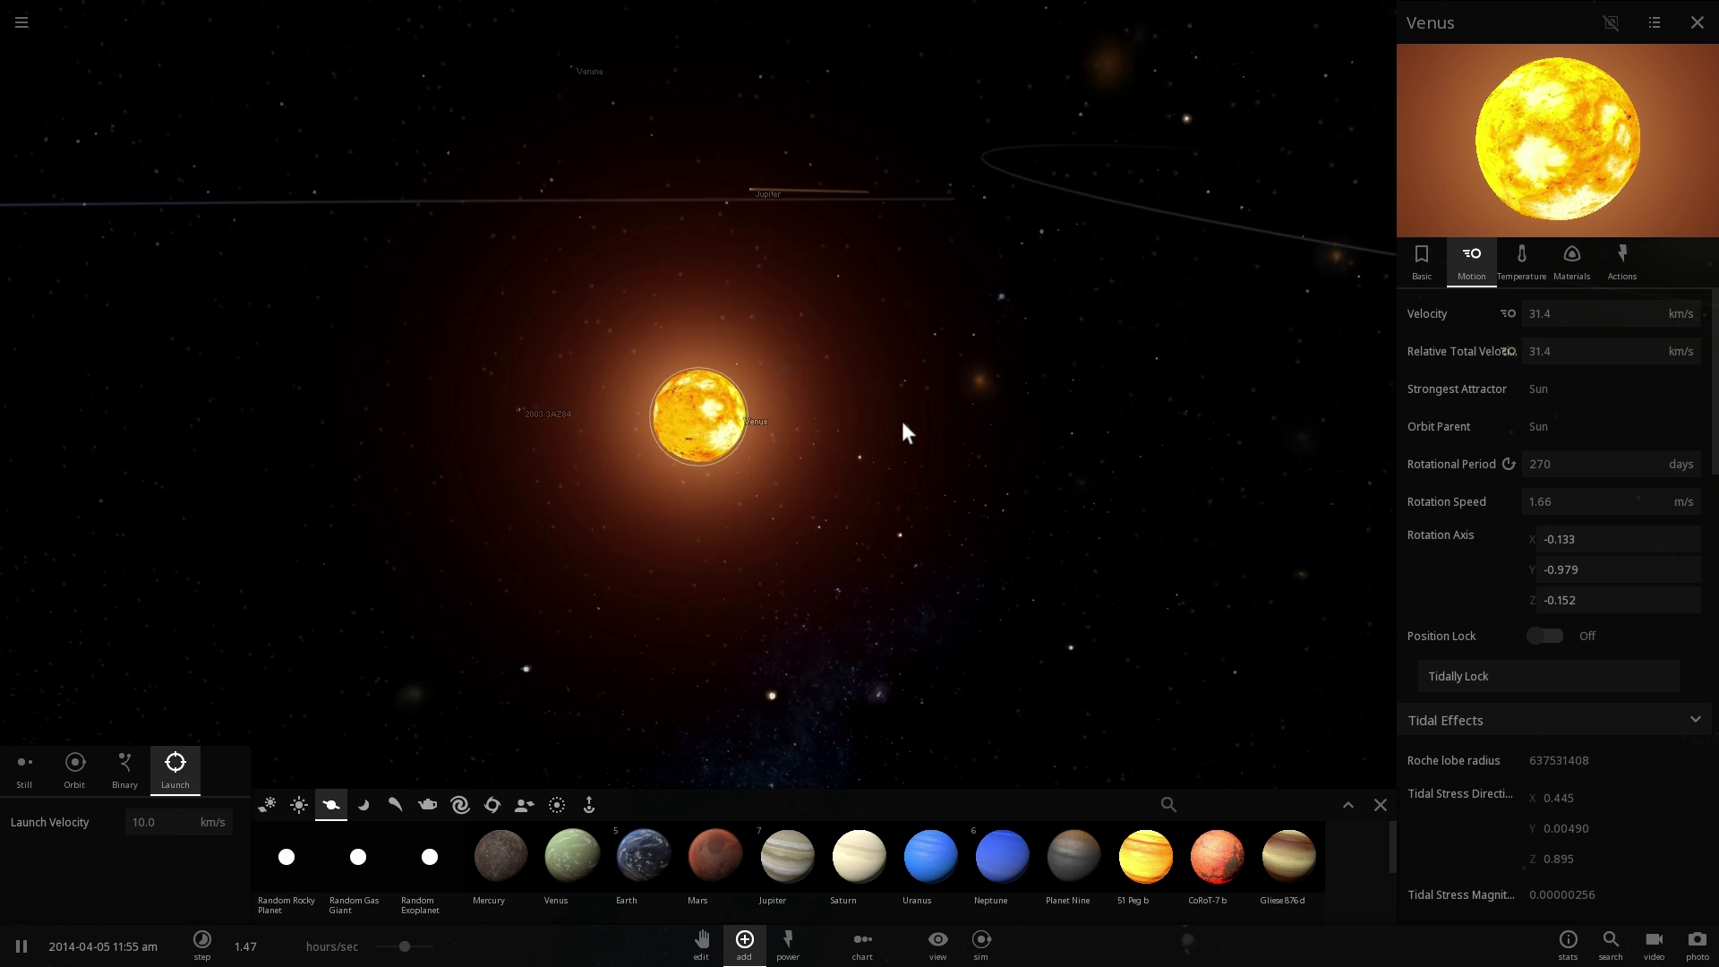
scroll(875, 425, down, 6)
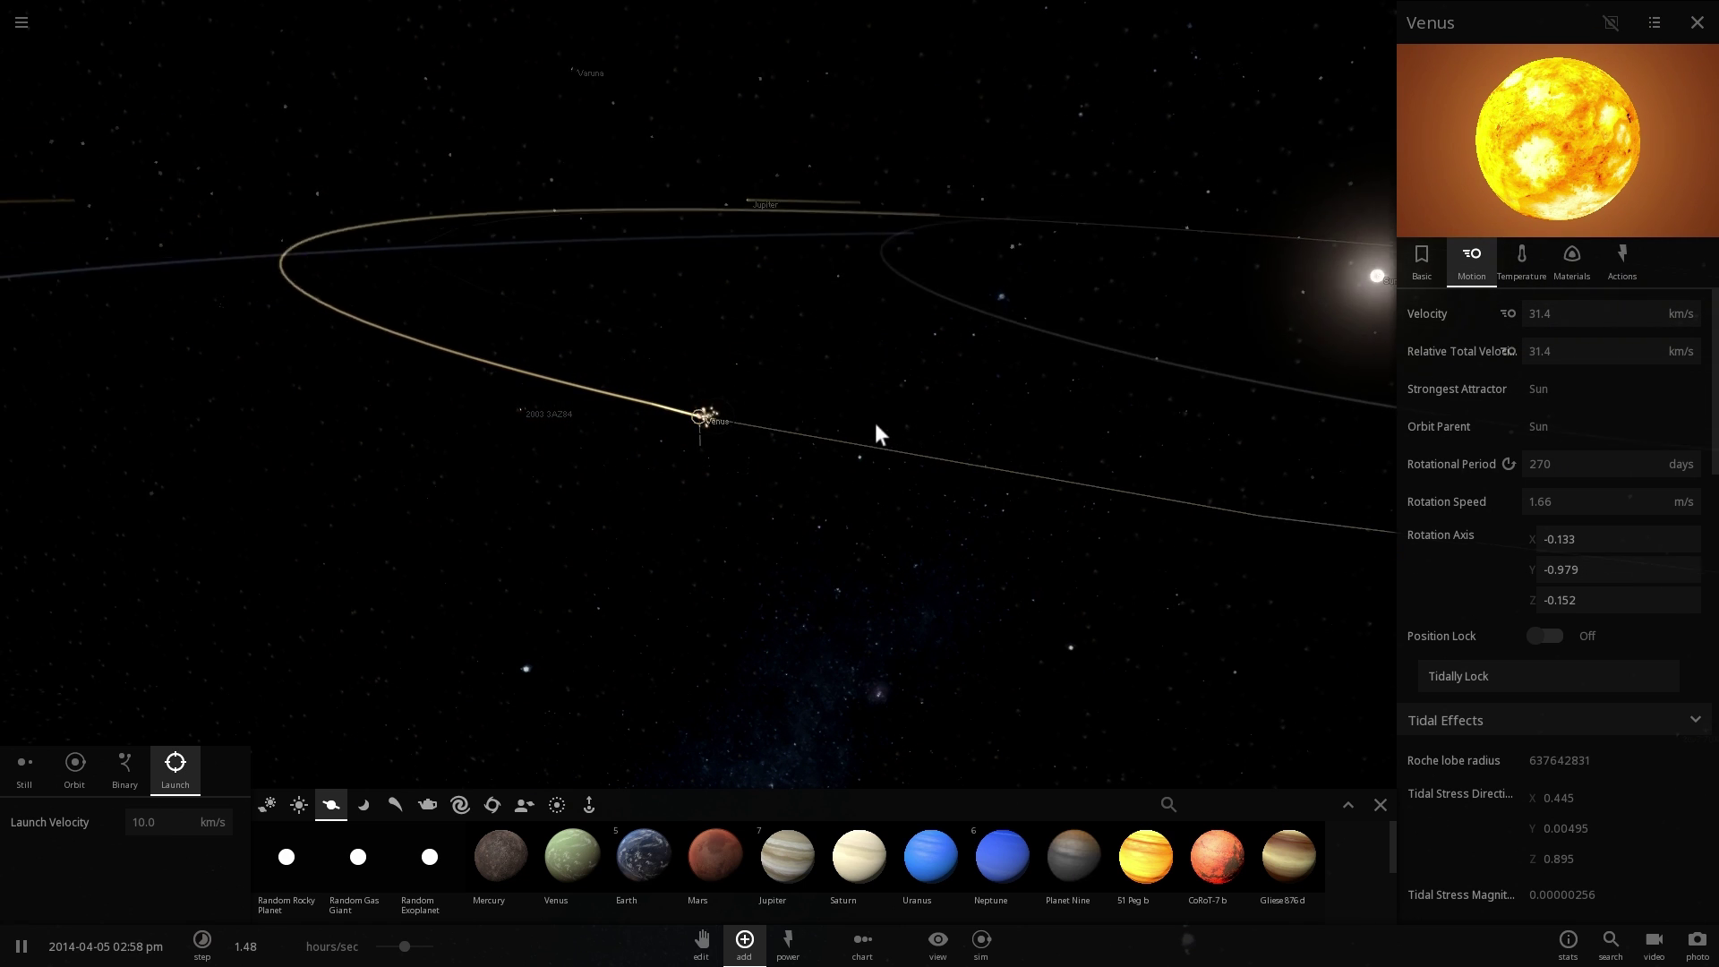
click(399, 378)
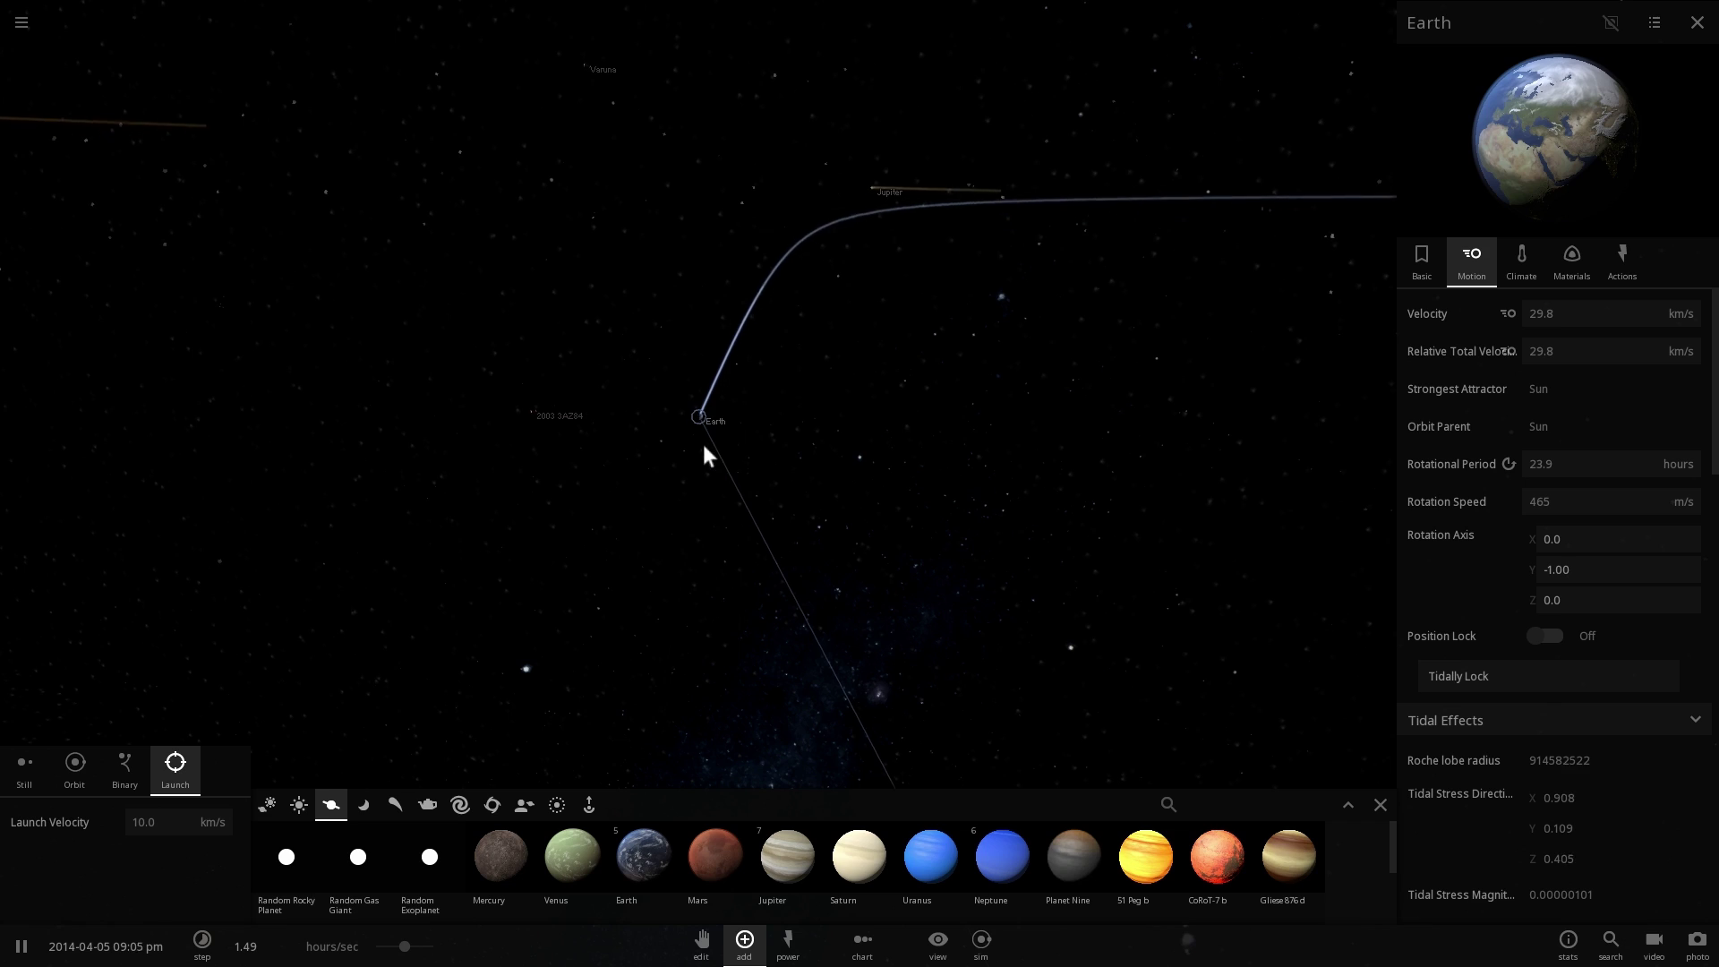
scroll(700, 439, up, 6)
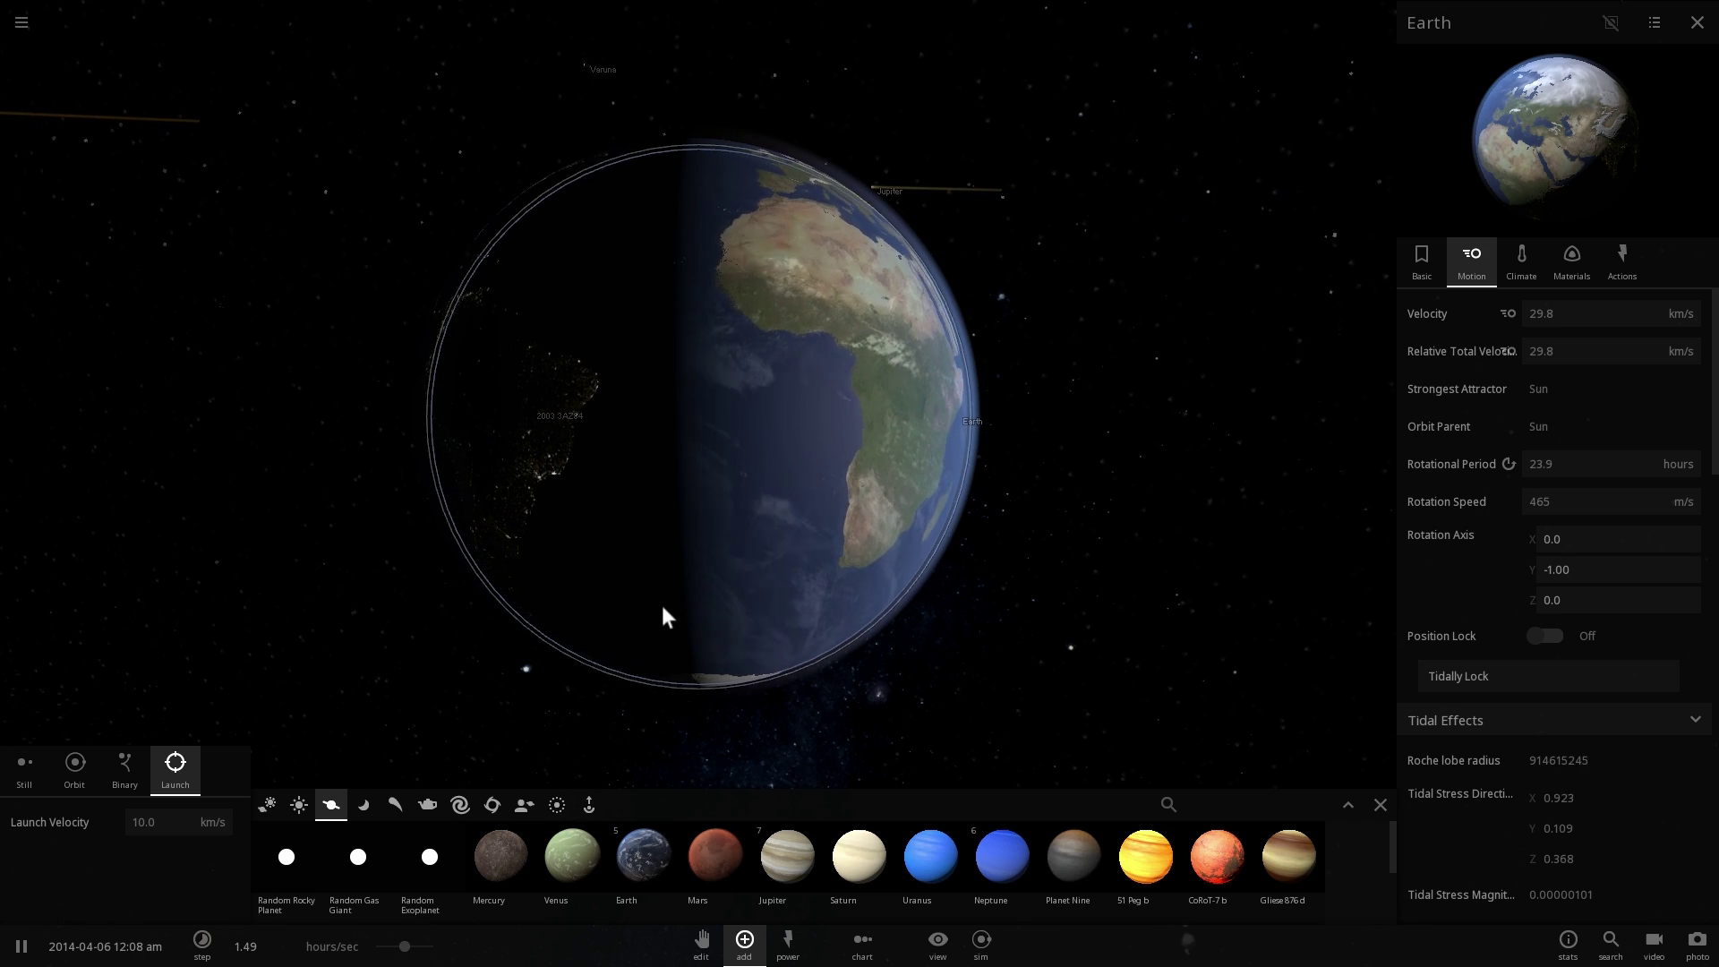
Slow the simulation to about 1.88 mins/sec and launch Mars at Earth at 10.0 km/s.
scroll(661, 601, down, 3)
click(702, 846)
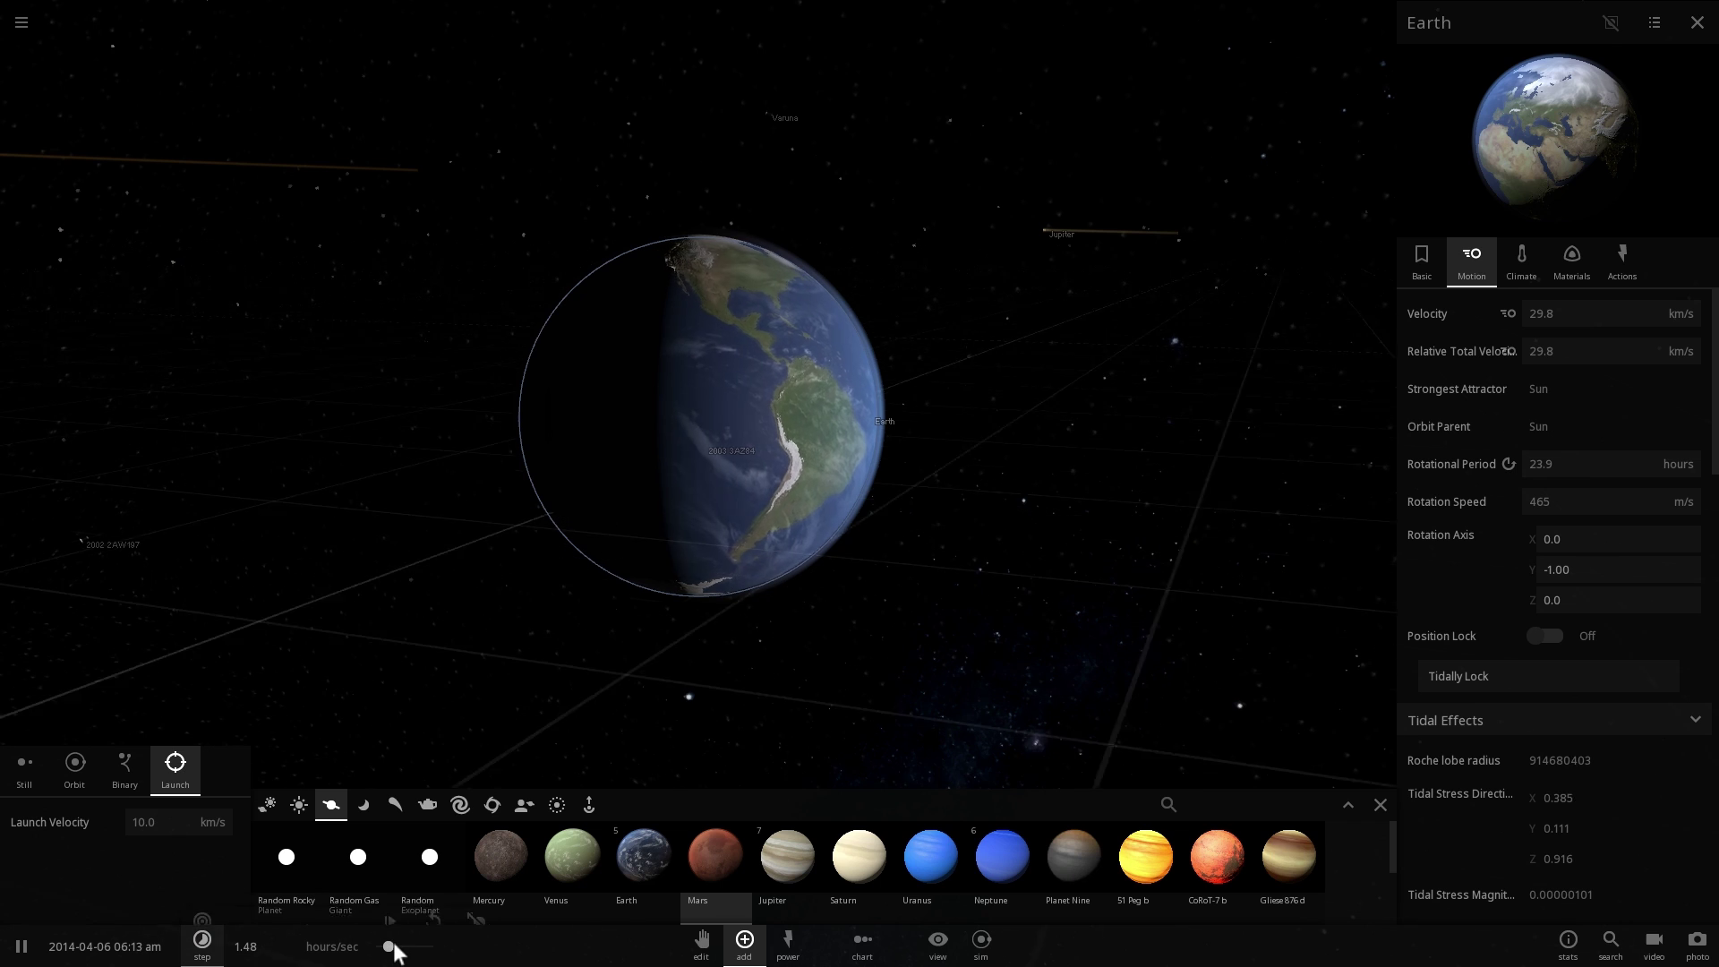
drag(392, 943, 376, 944)
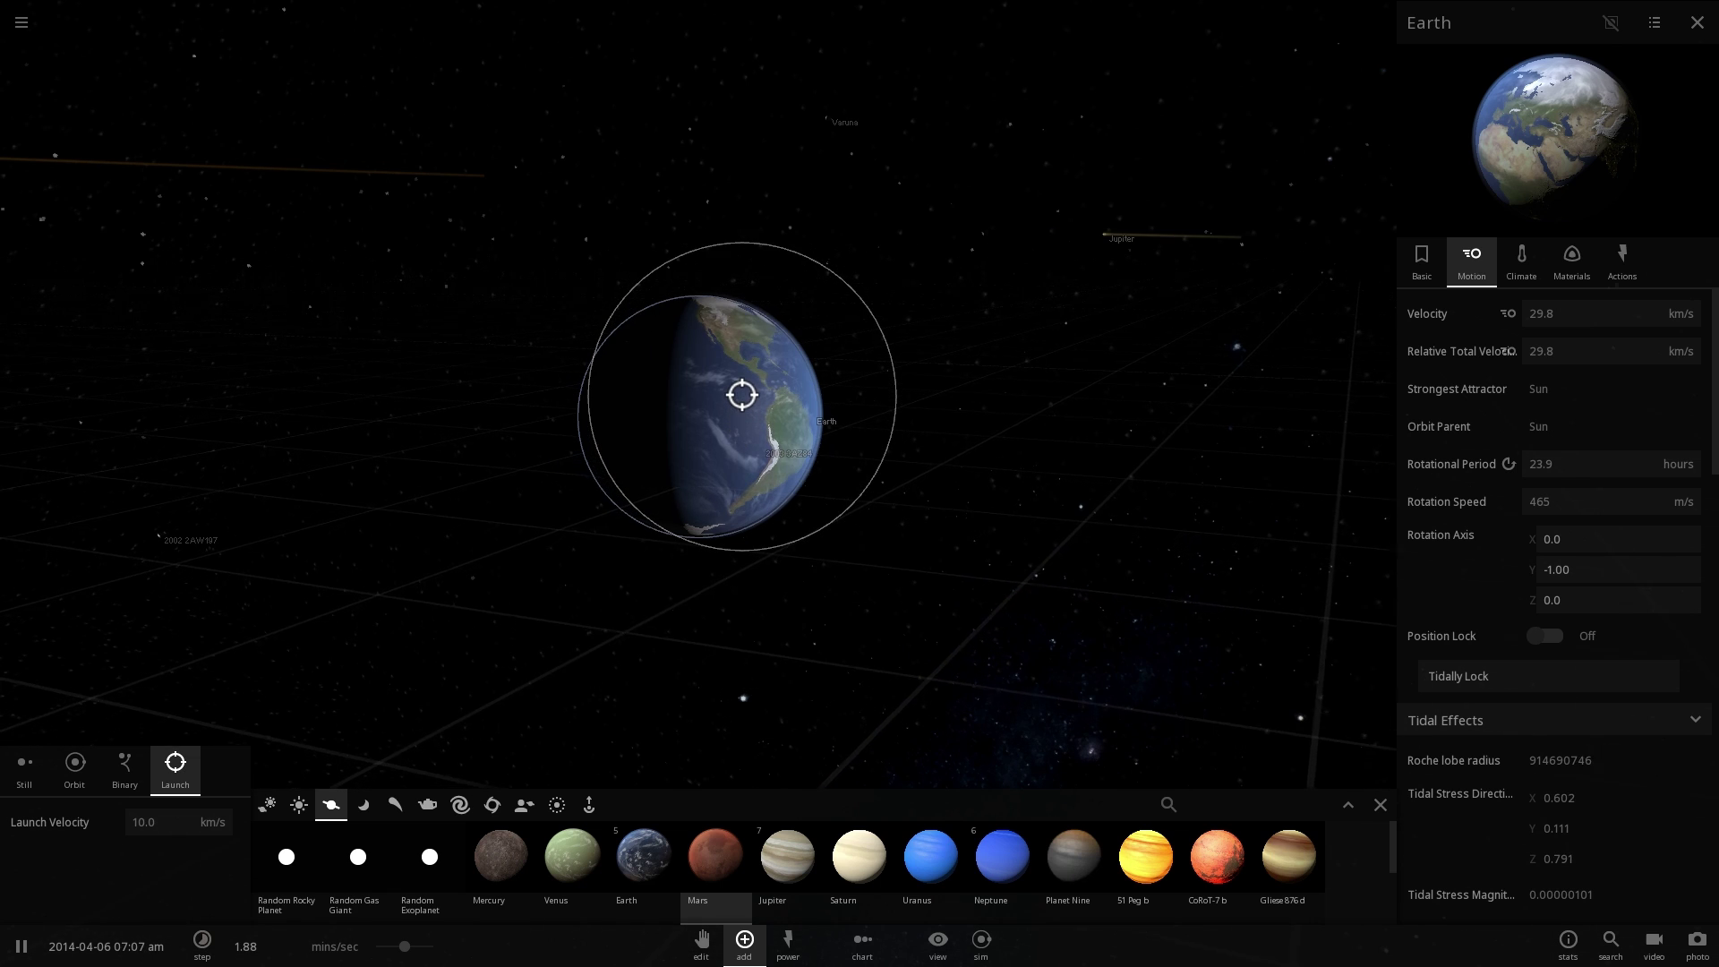
click(741, 394)
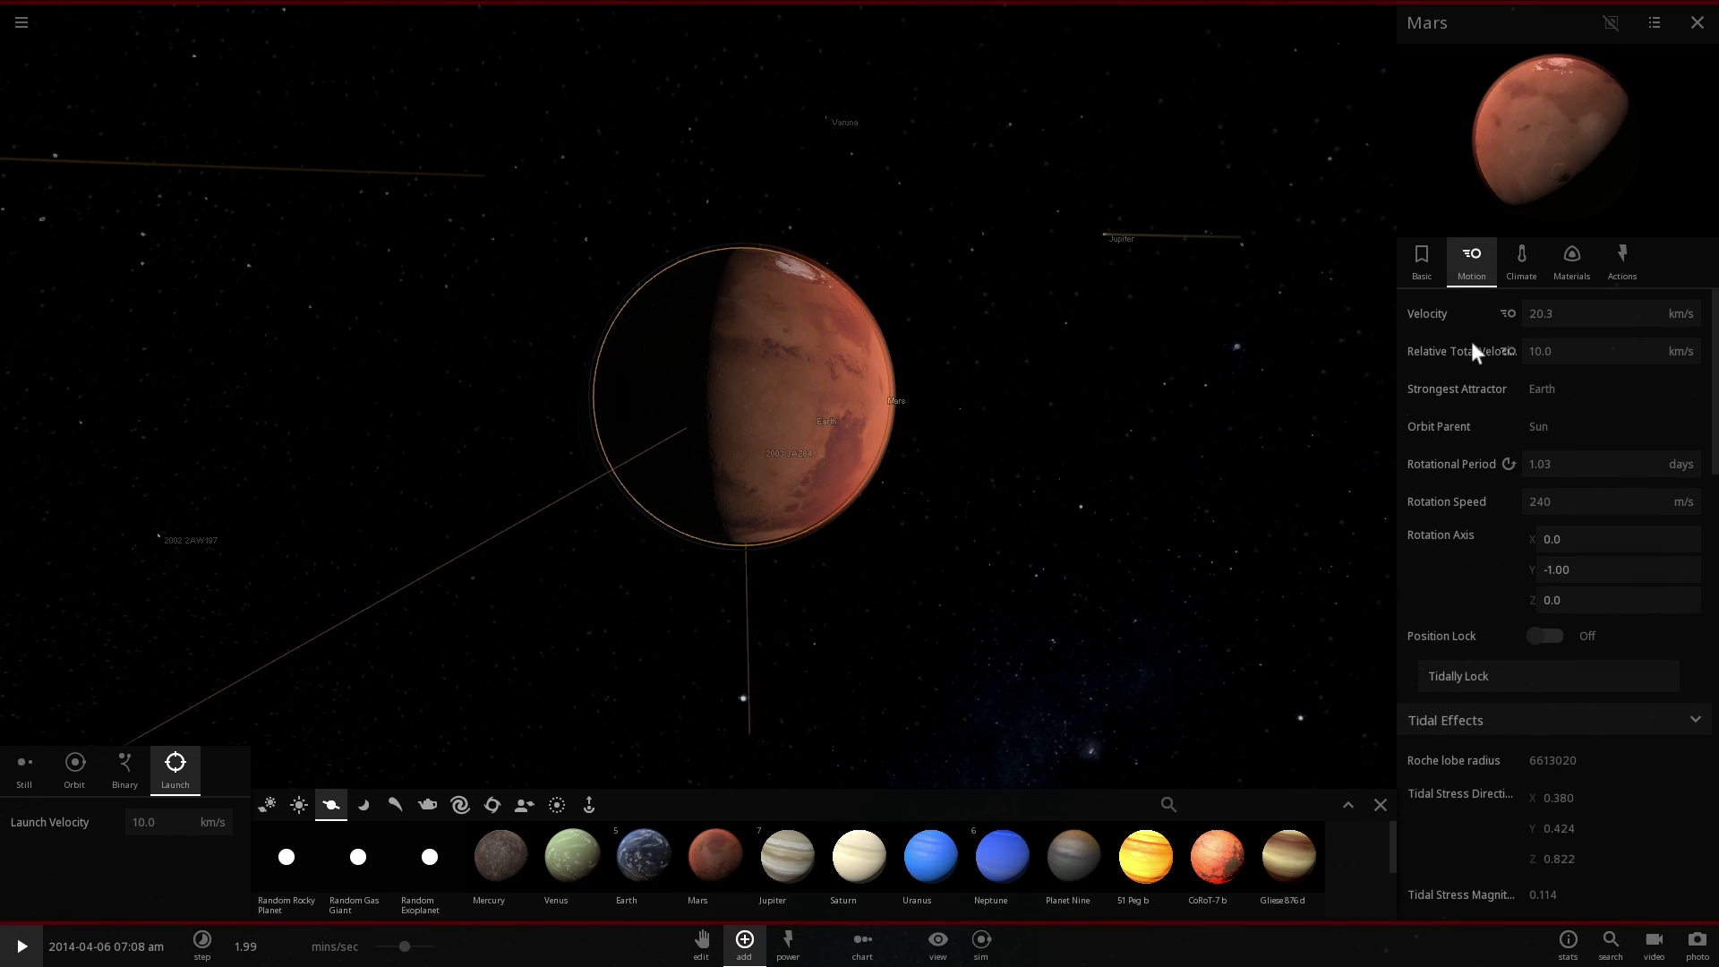
Rename the Mars just launched at Earth as Theia.
click(1424, 258)
click(1567, 310)
text(Theia)
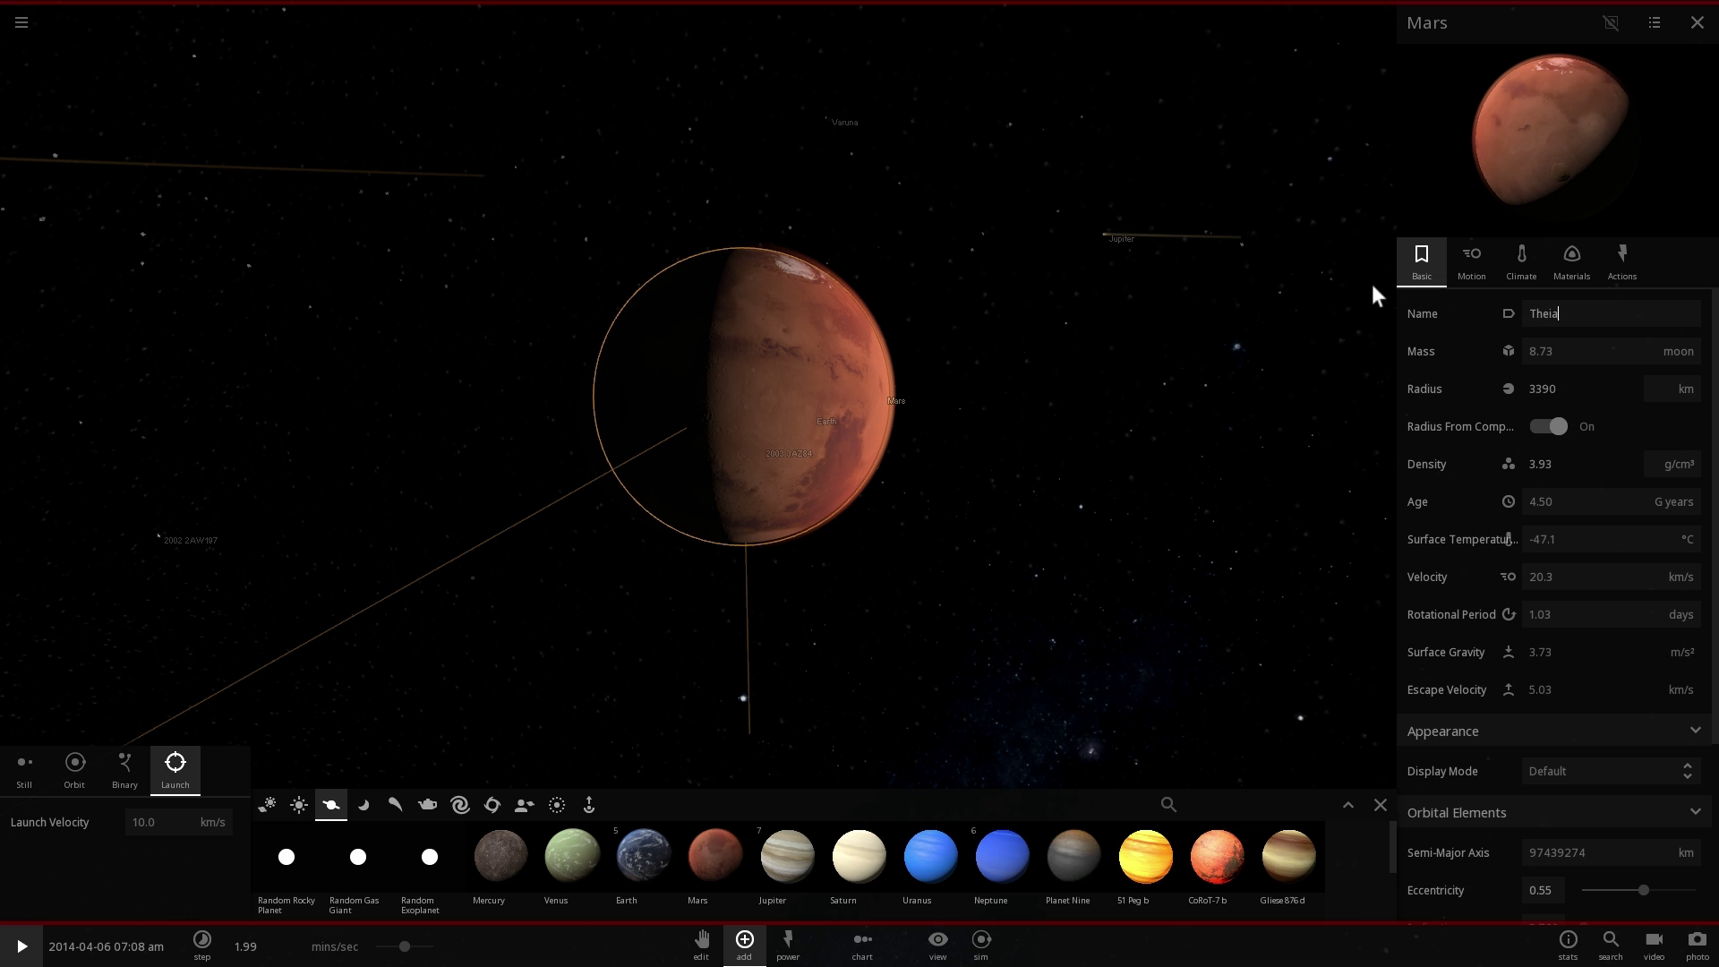
key(Return)
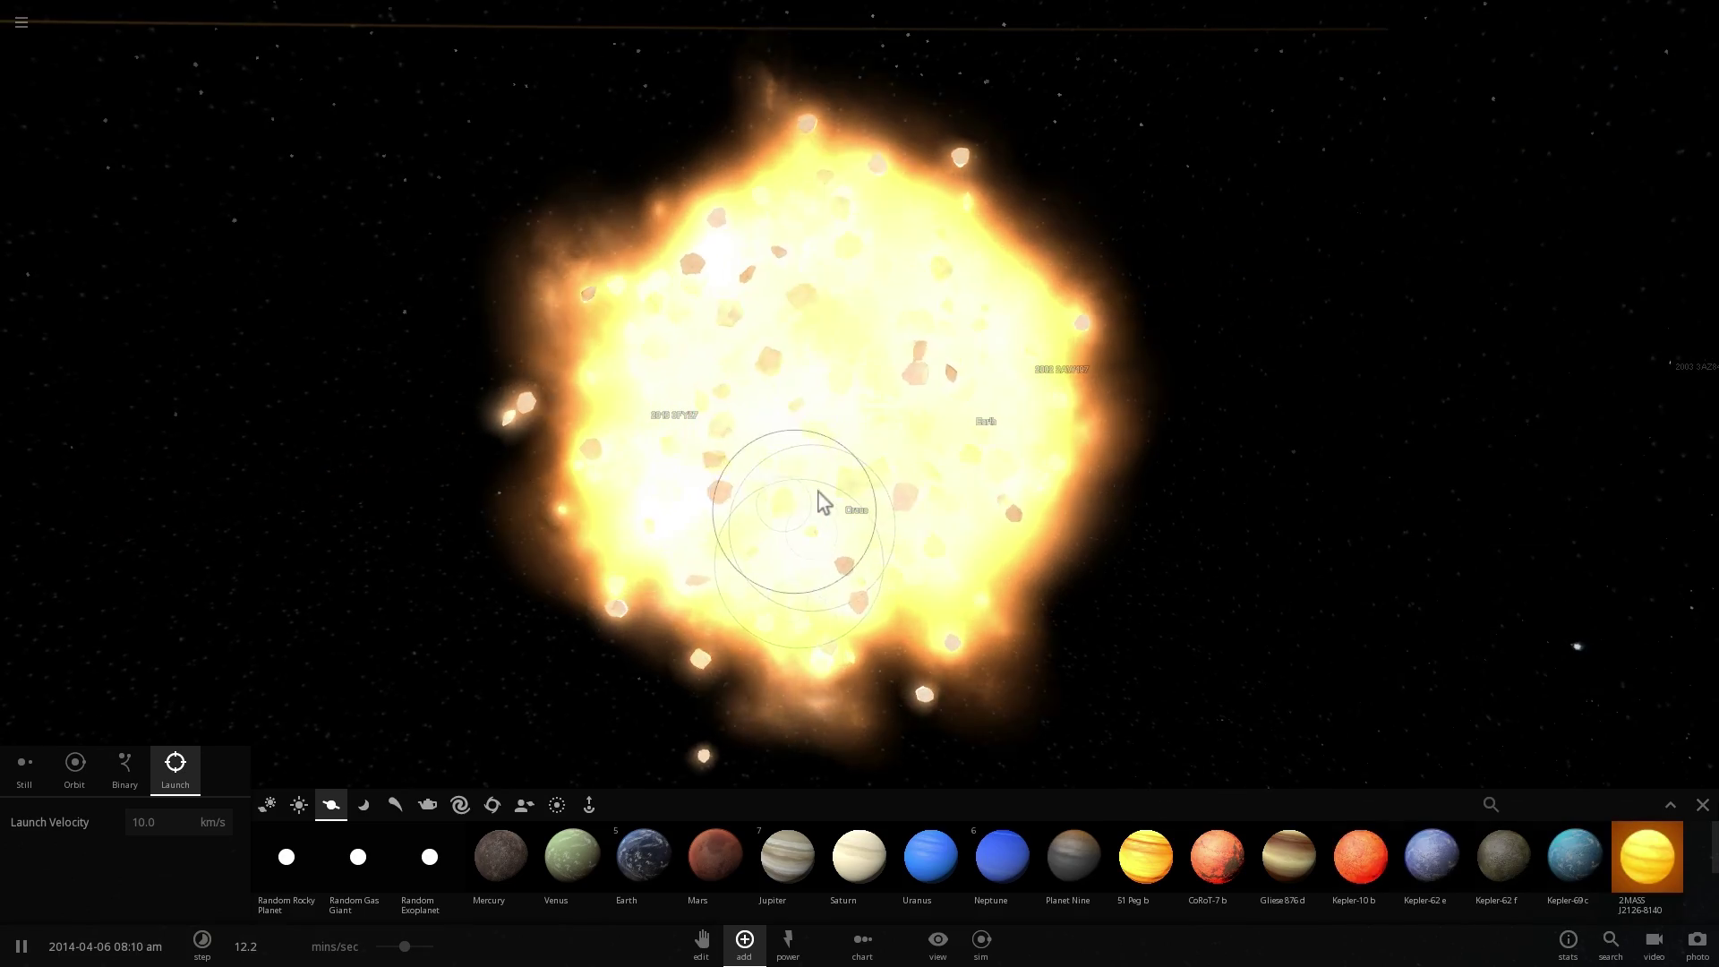
Add the Moon in orbit around the impacted Earth and follow it with the simulation at about 18.8 mins/sec.
scroll(874, 447, down, 3)
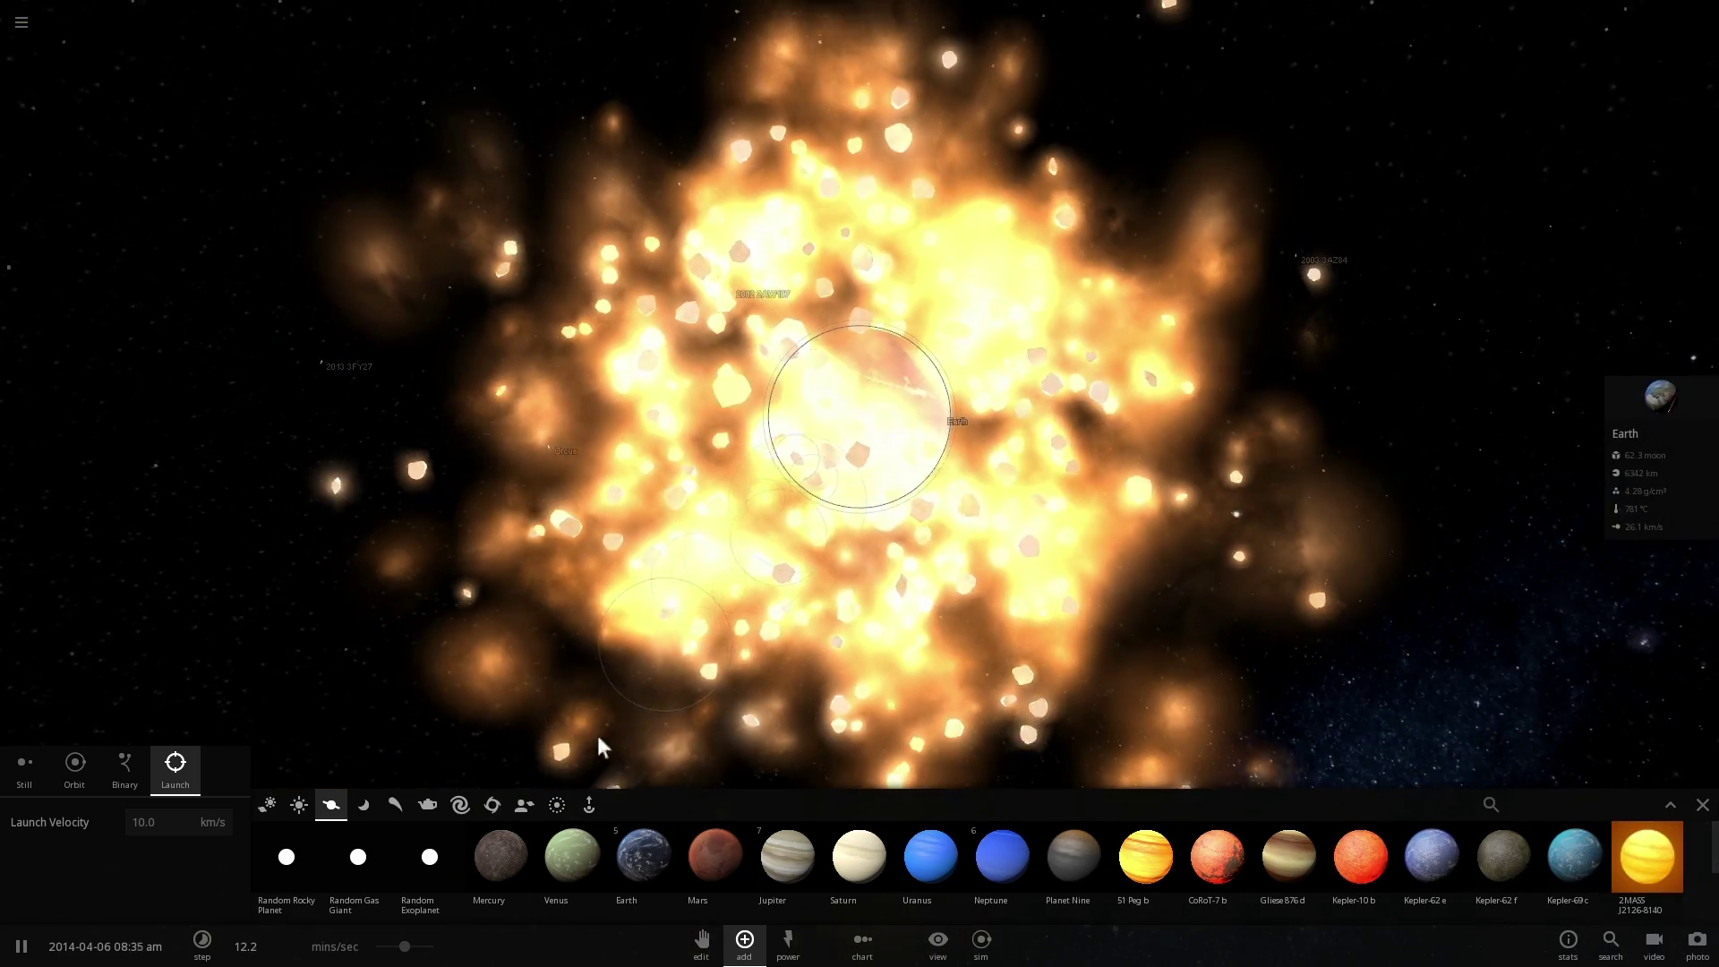
click(367, 804)
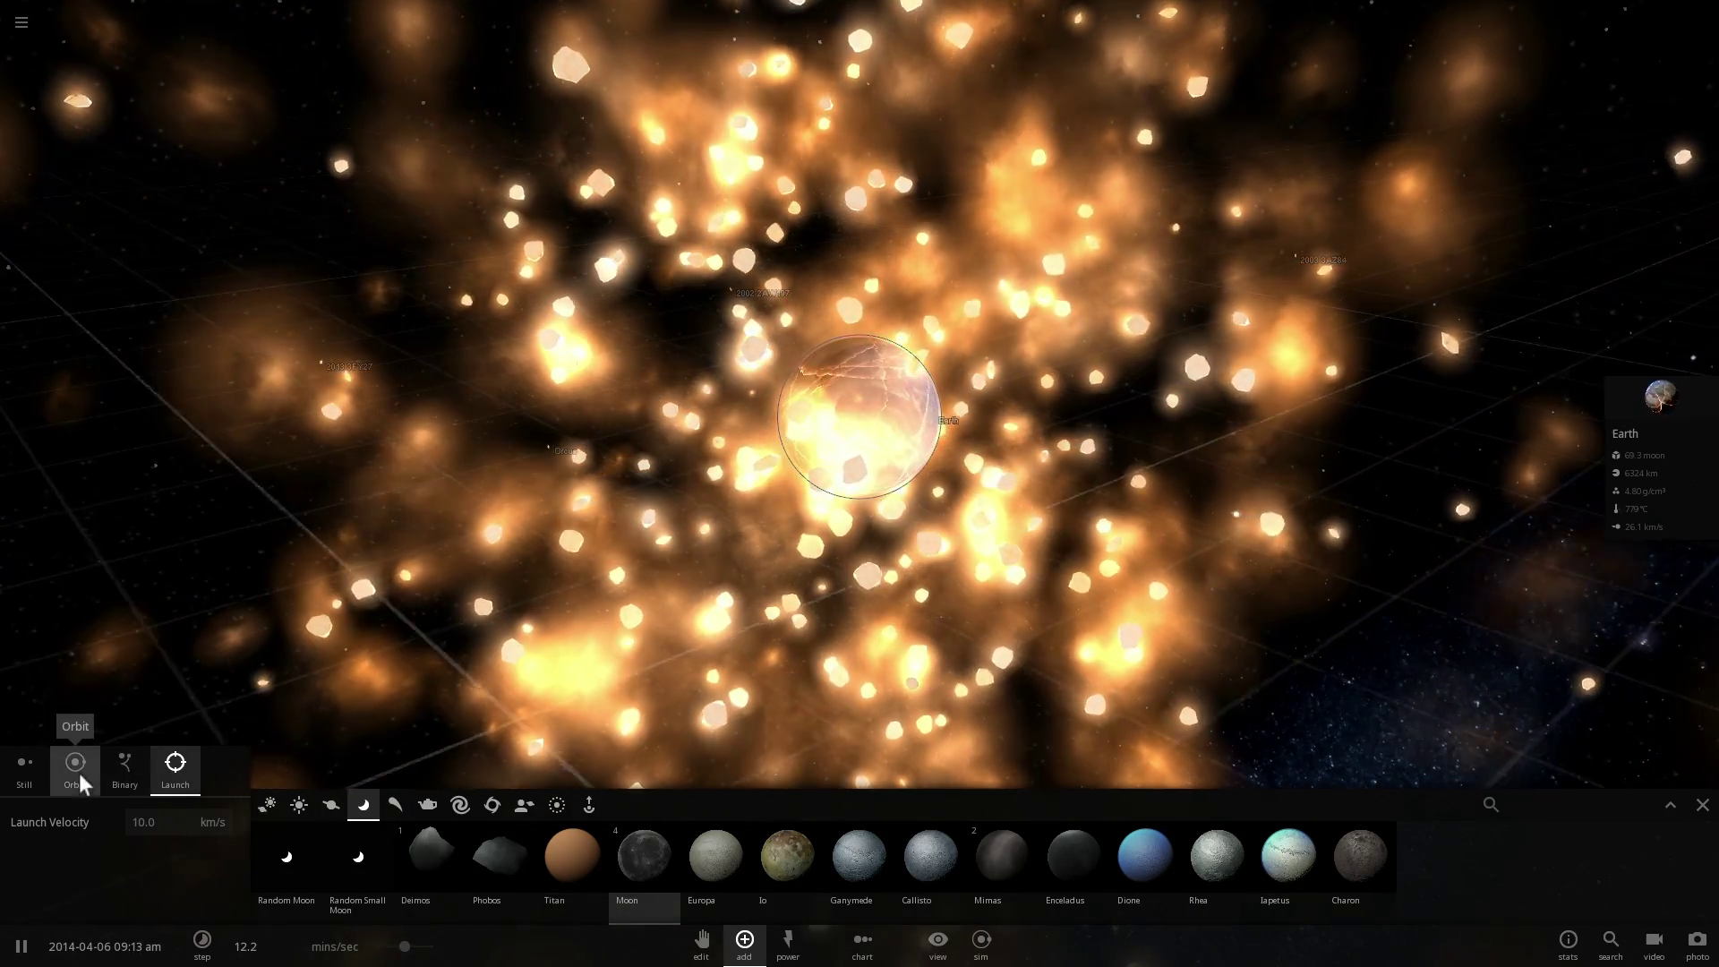
click(75, 766)
click(395, 492)
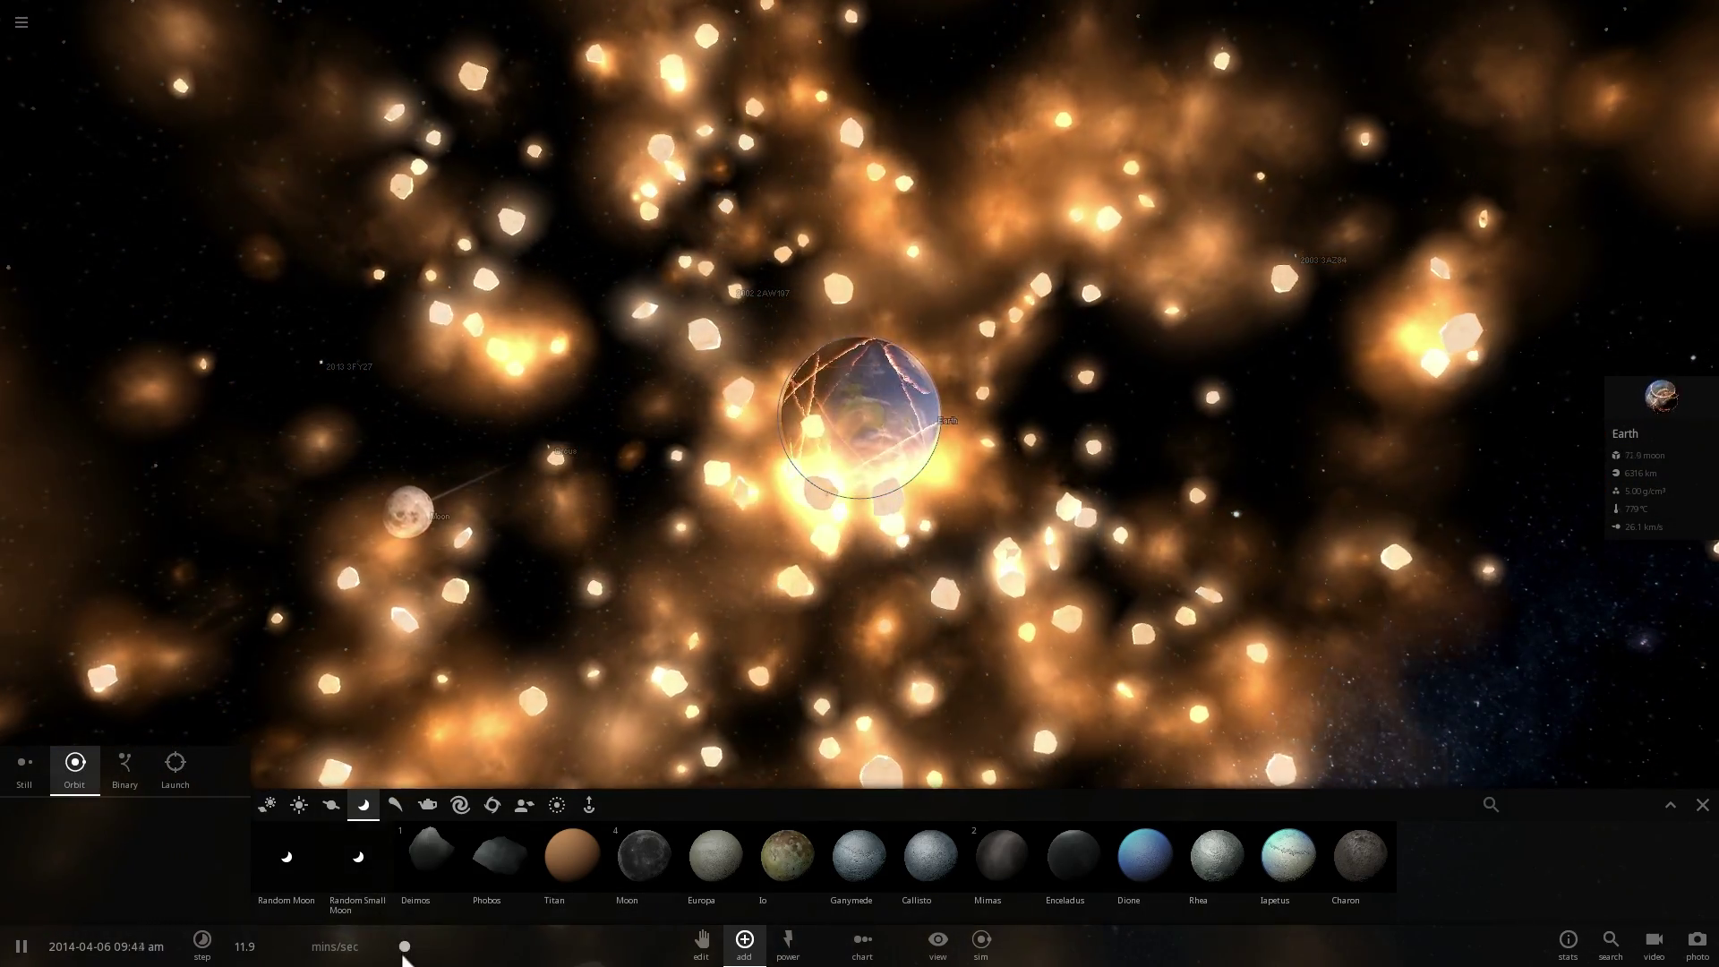
drag(405, 947, 421, 946)
right_drag(555, 625, 648, 599)
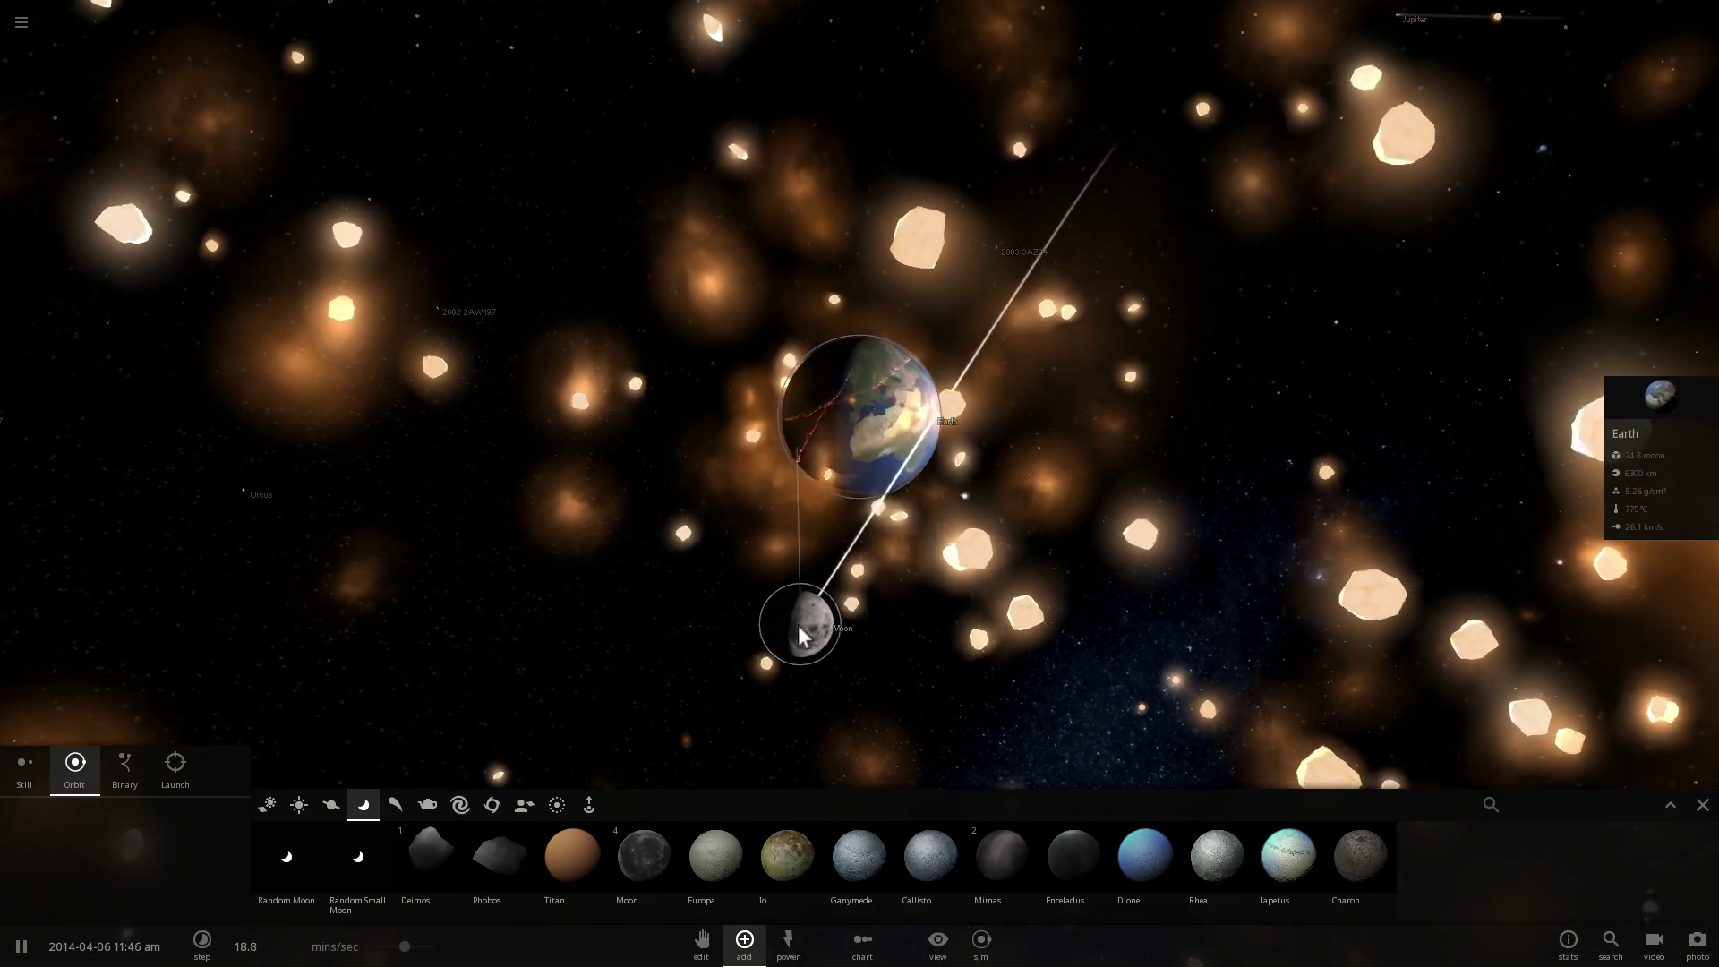
click(798, 625)
click(894, 416)
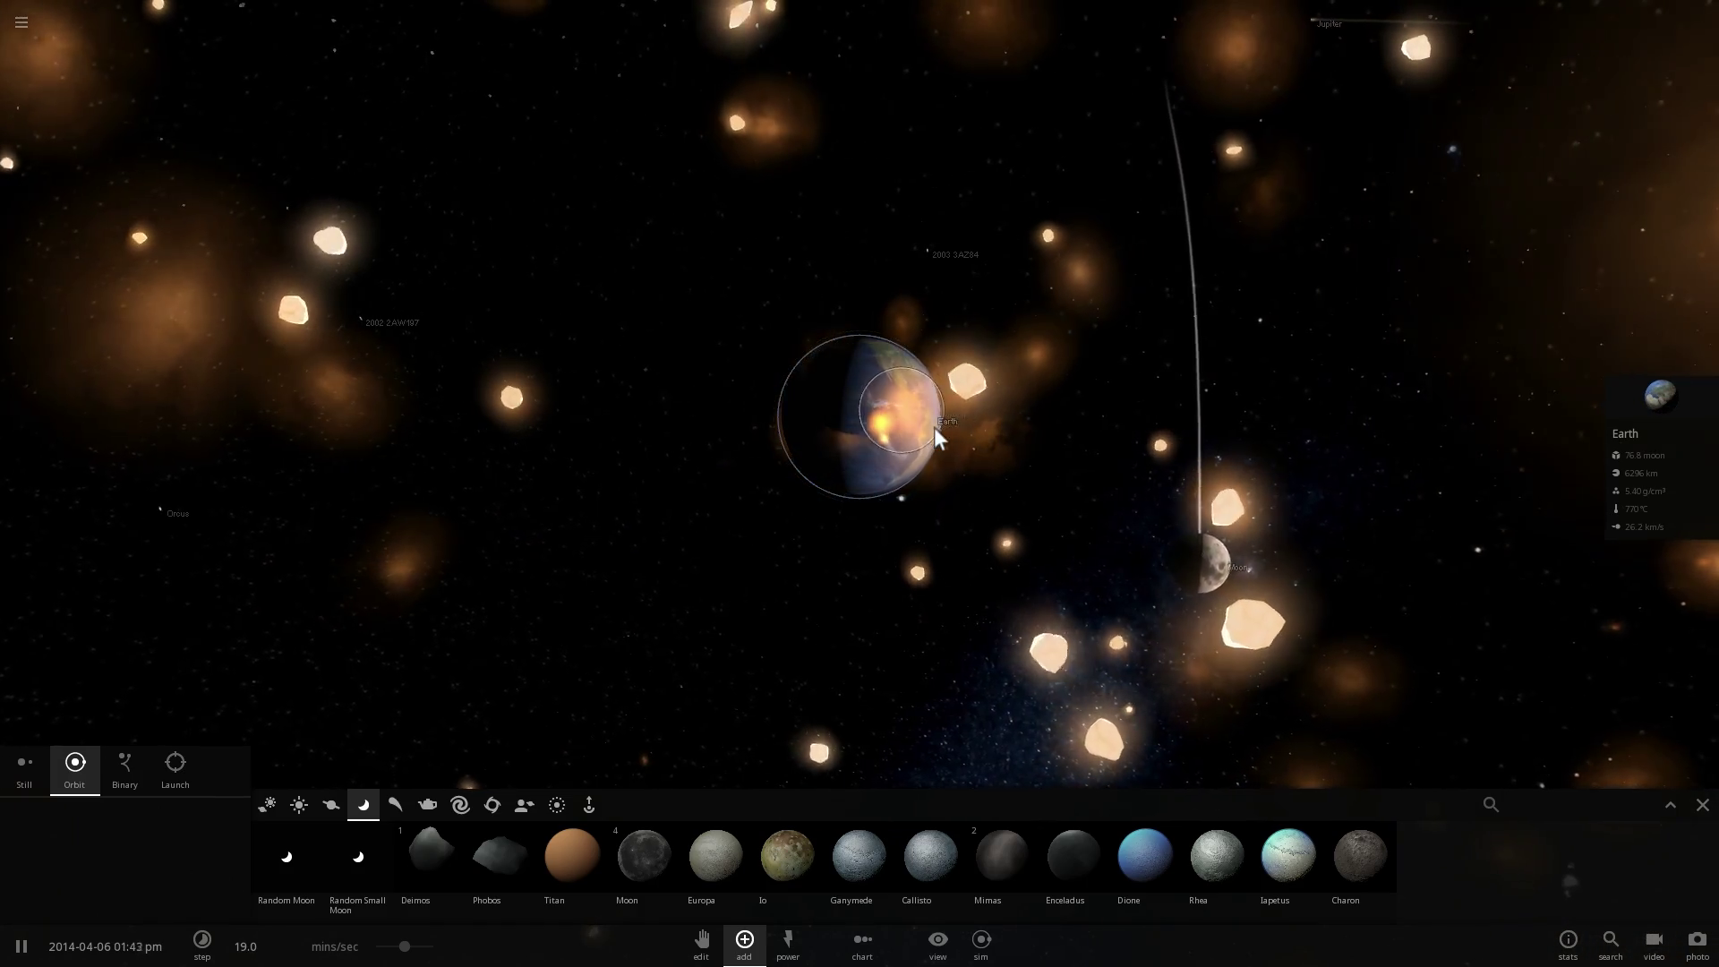
Shift the focus from Earth to Mars and examine the planet's surface and polar cap from several angles.
scroll(933, 427, down, 5)
scroll(933, 427, down, 5)
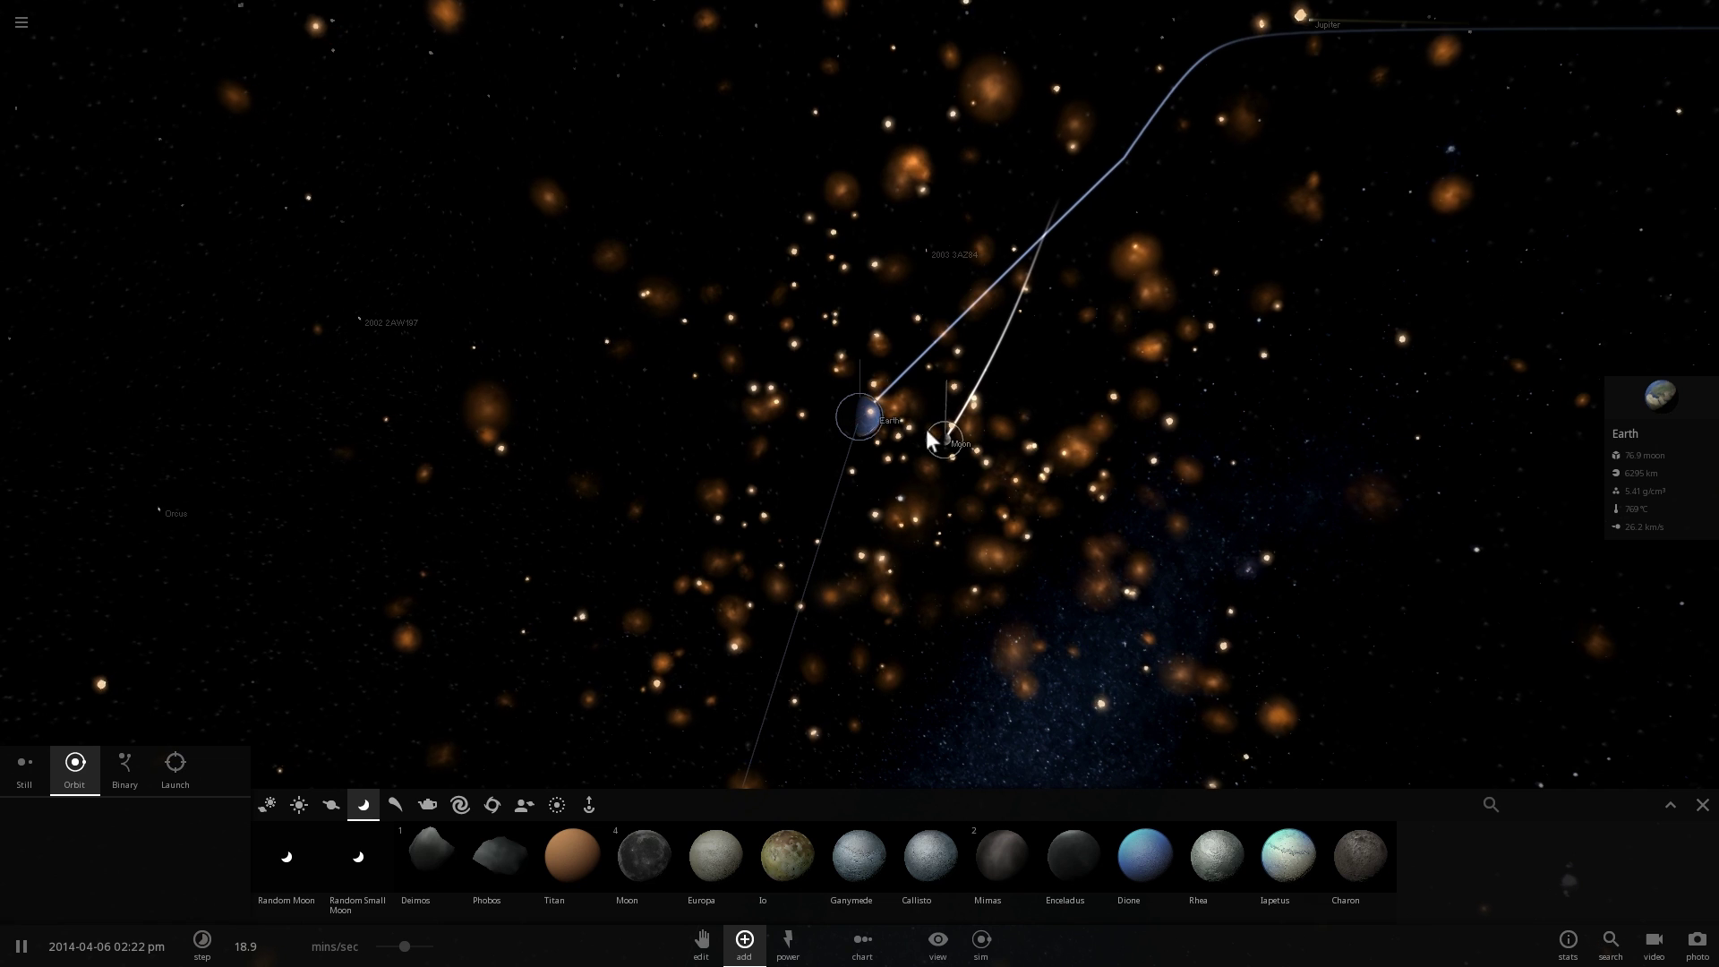
scroll(921, 440, down, 5)
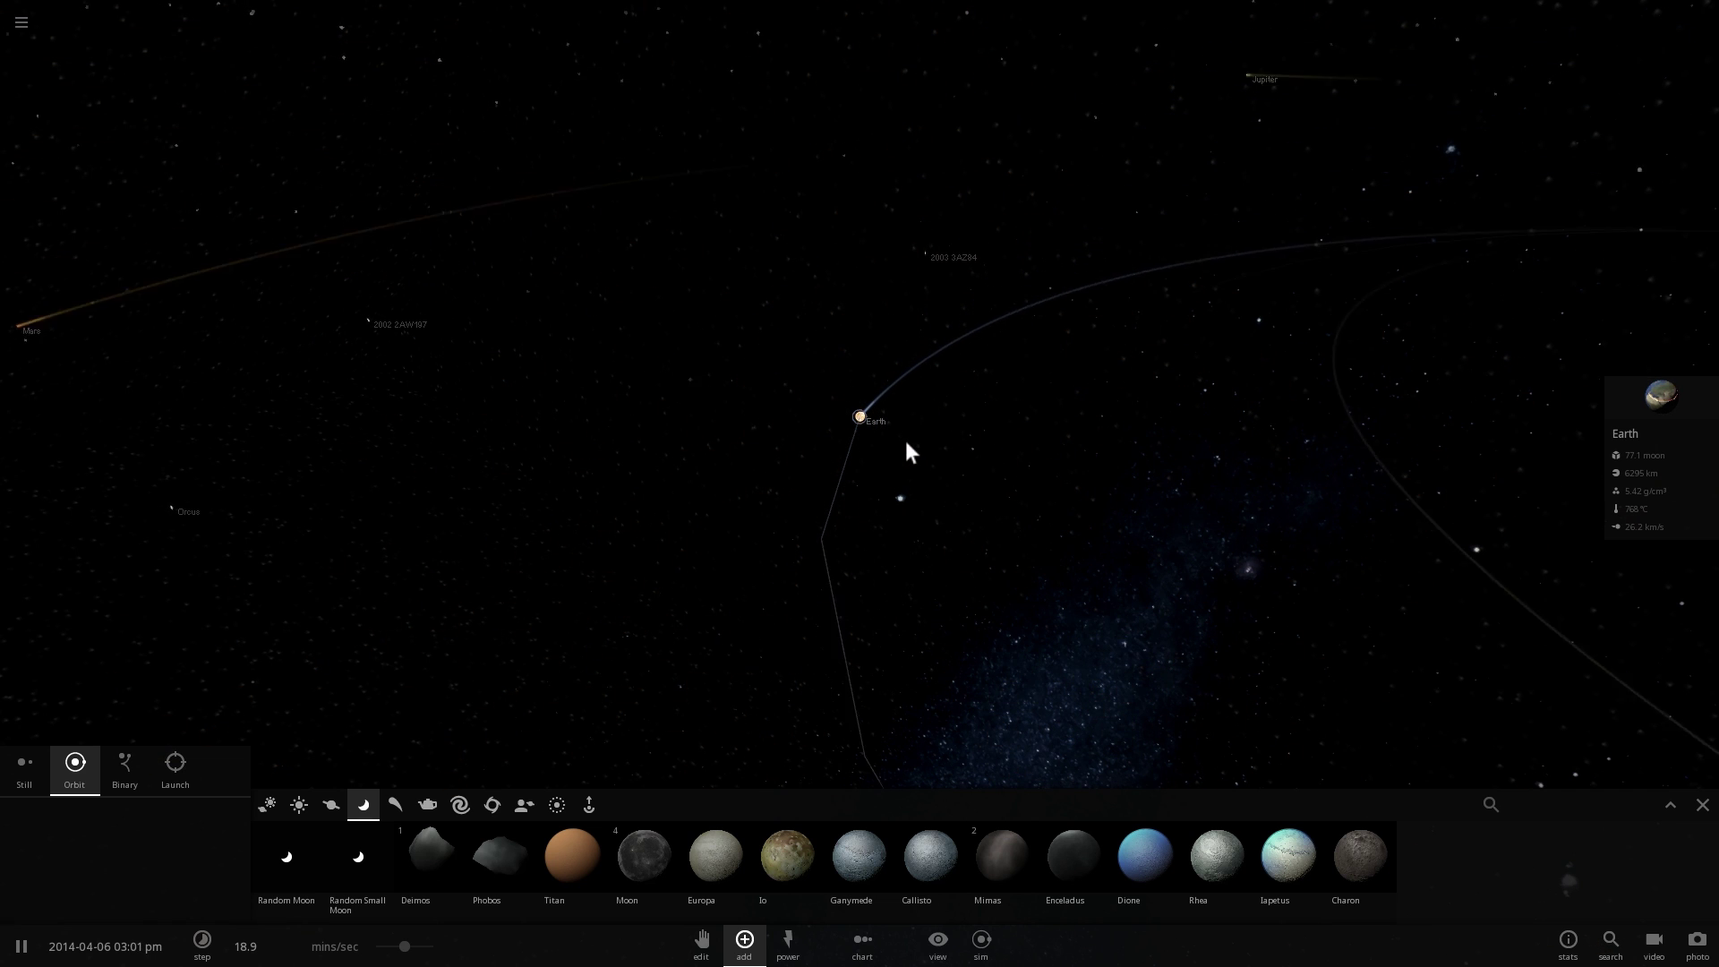
double_click(530, 381)
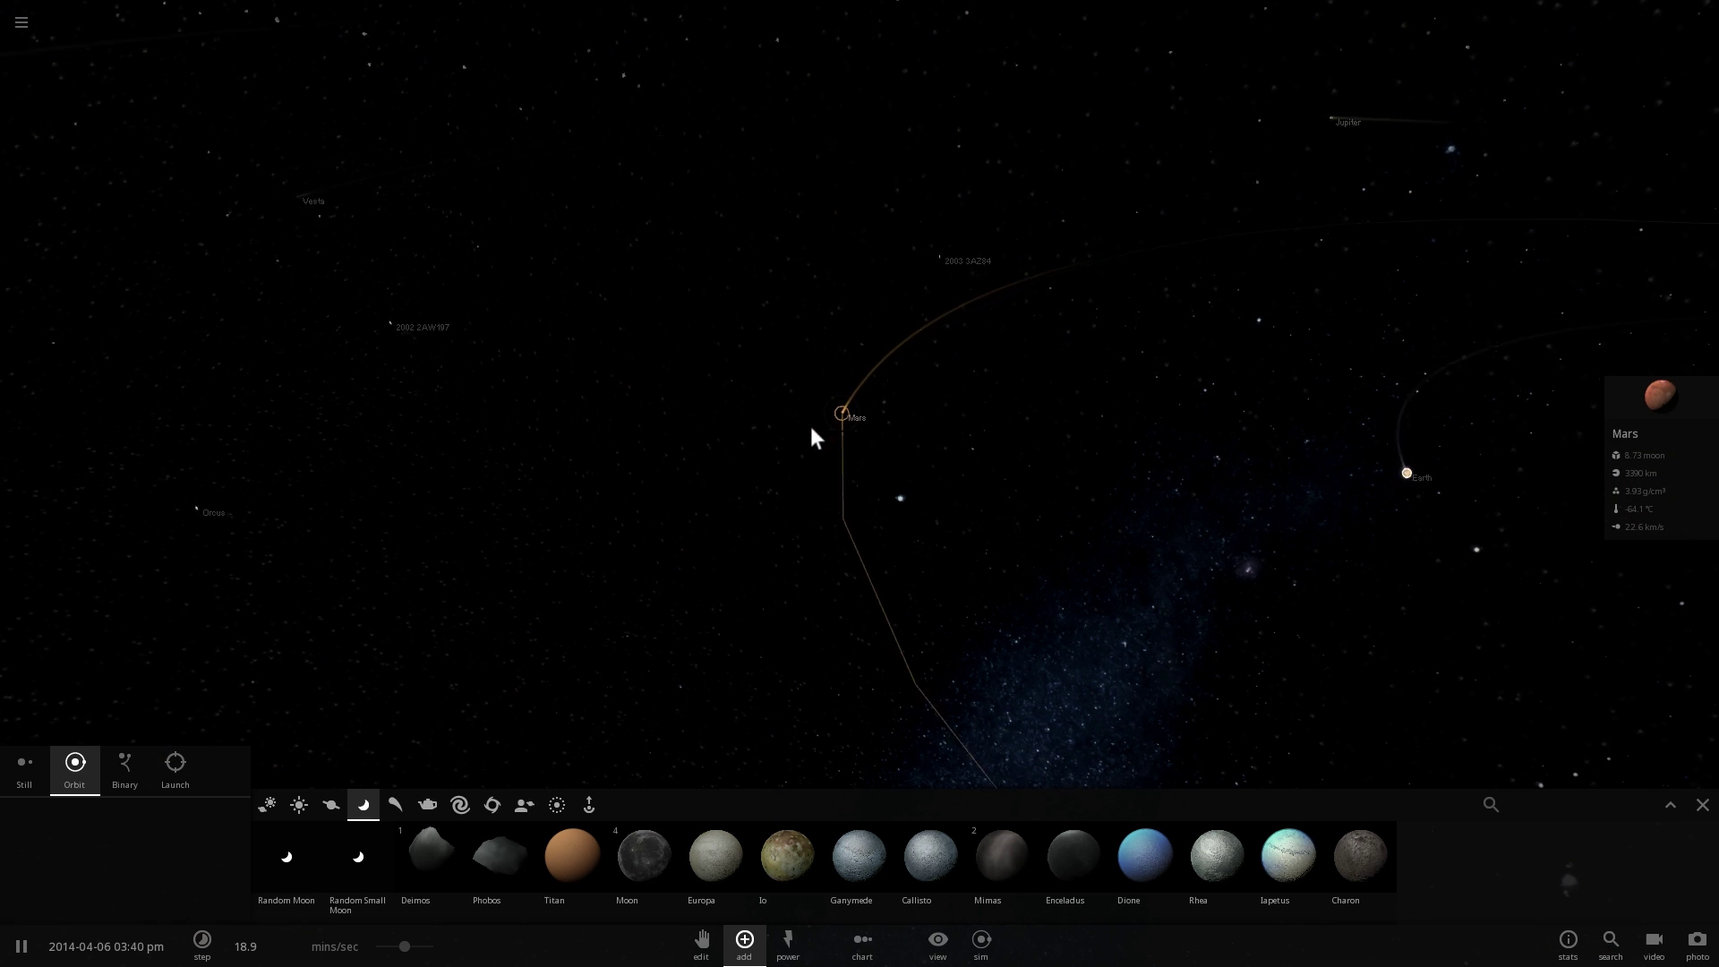
scroll(849, 431, up, 5)
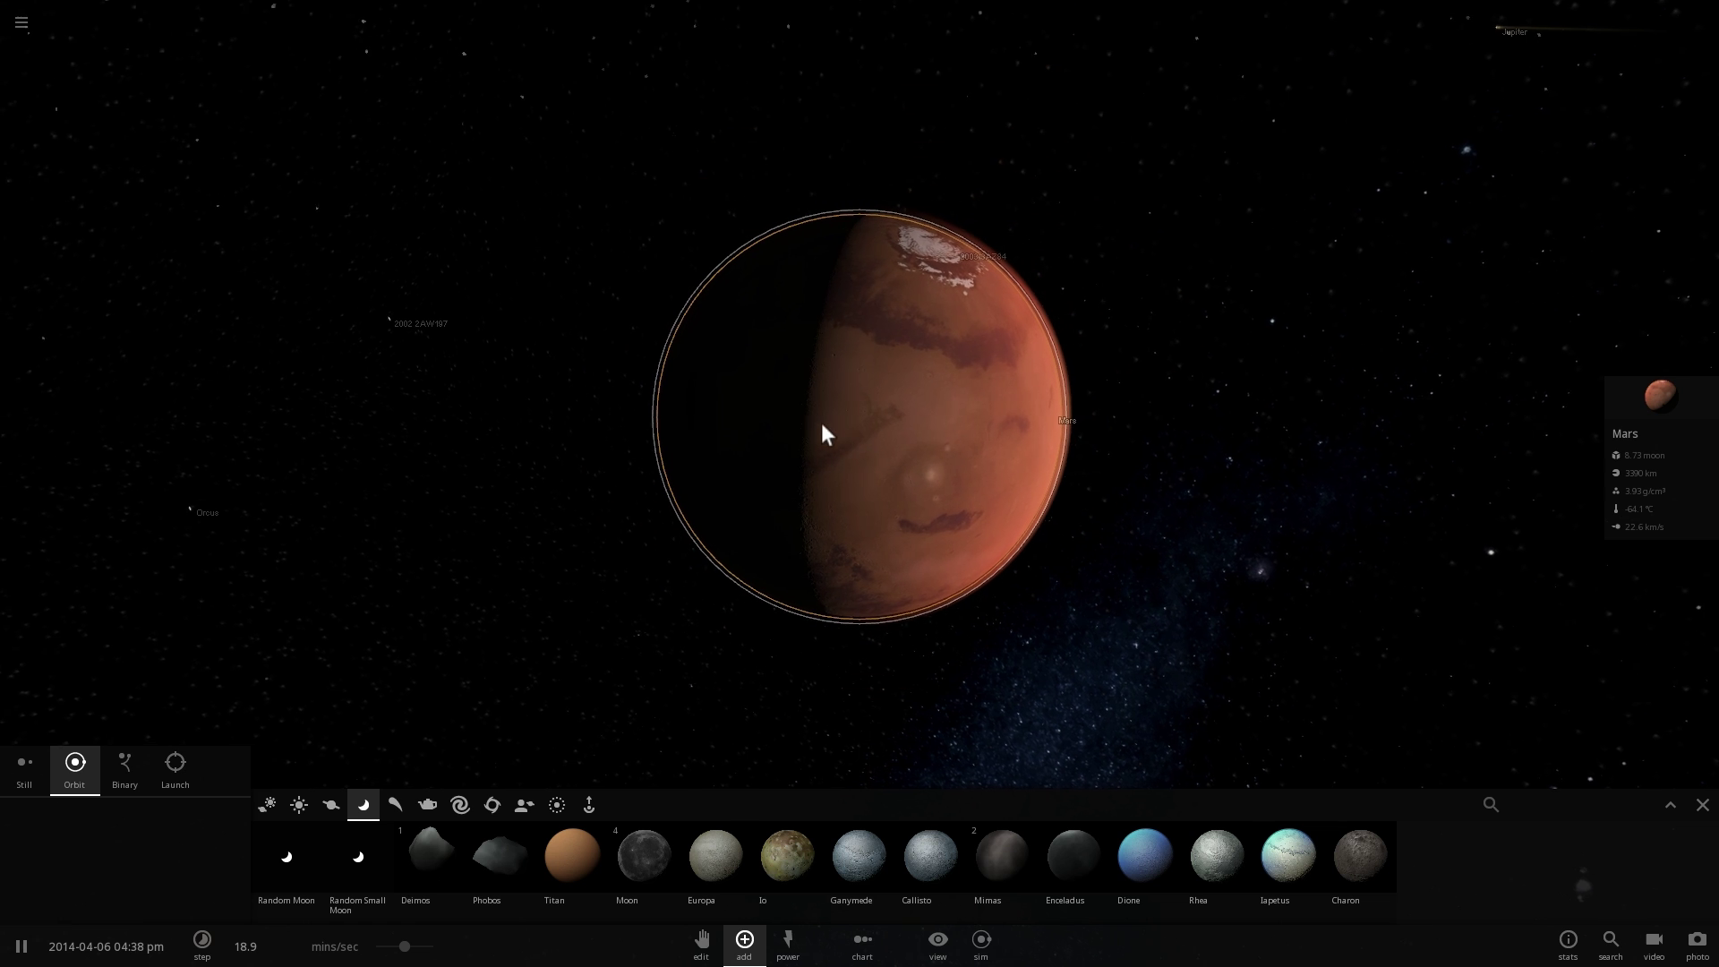
right_drag(821, 425, 797, 330)
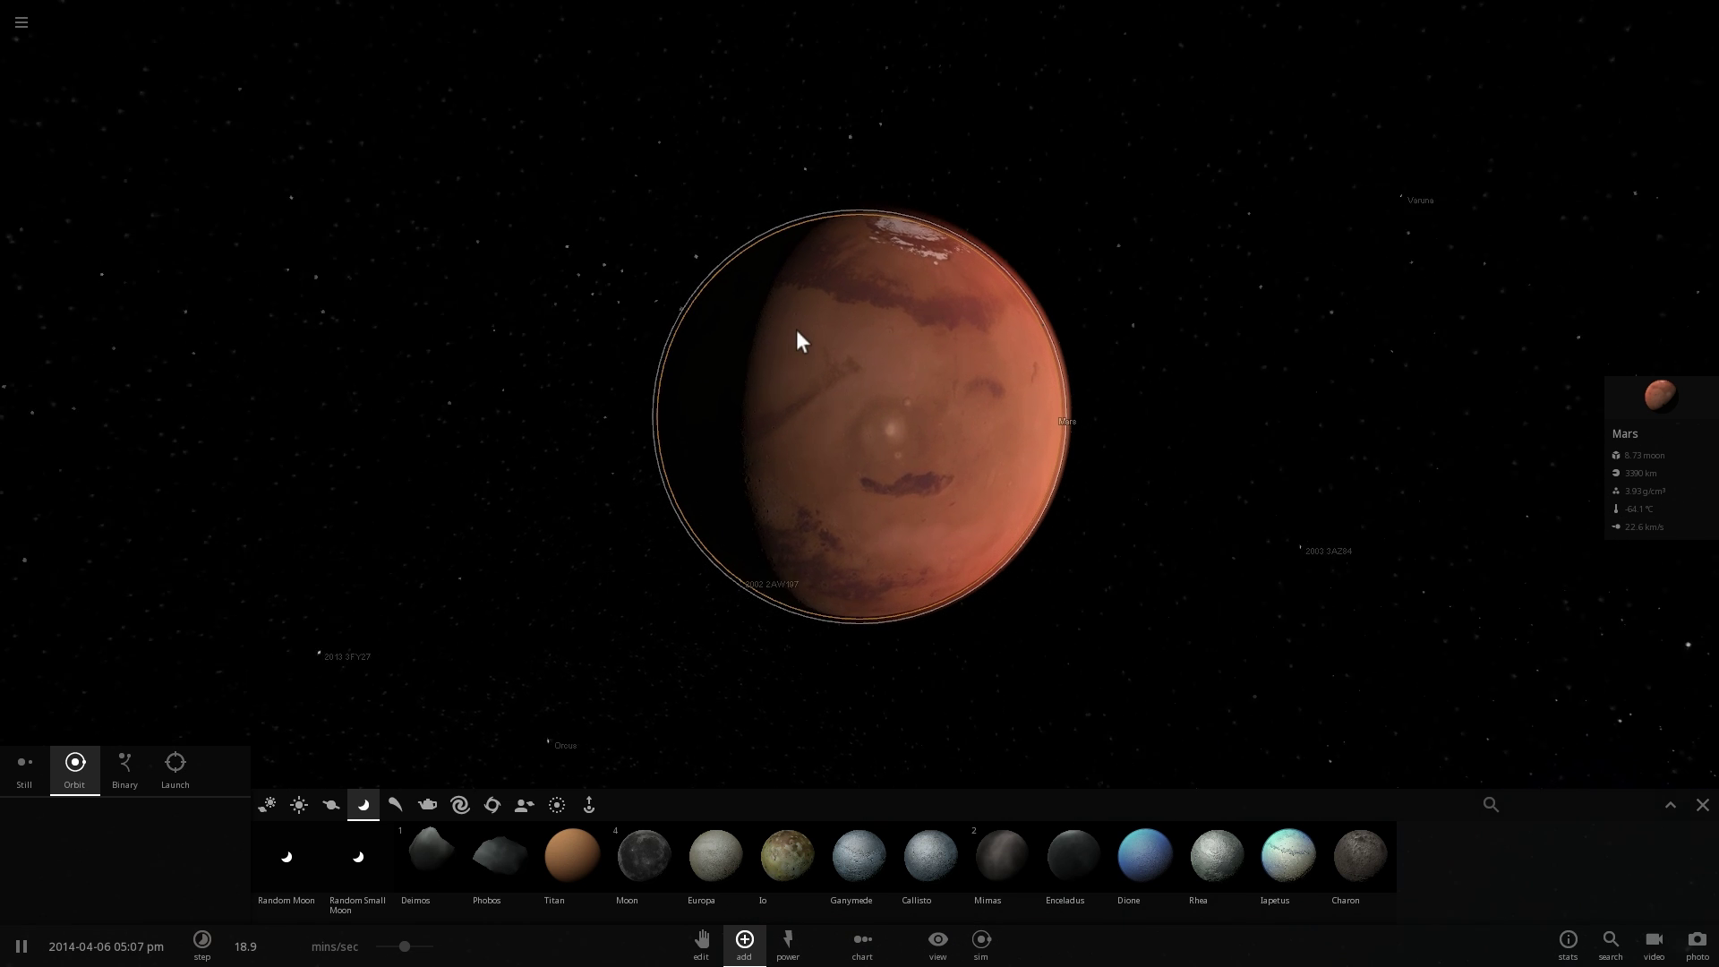
click(405, 946)
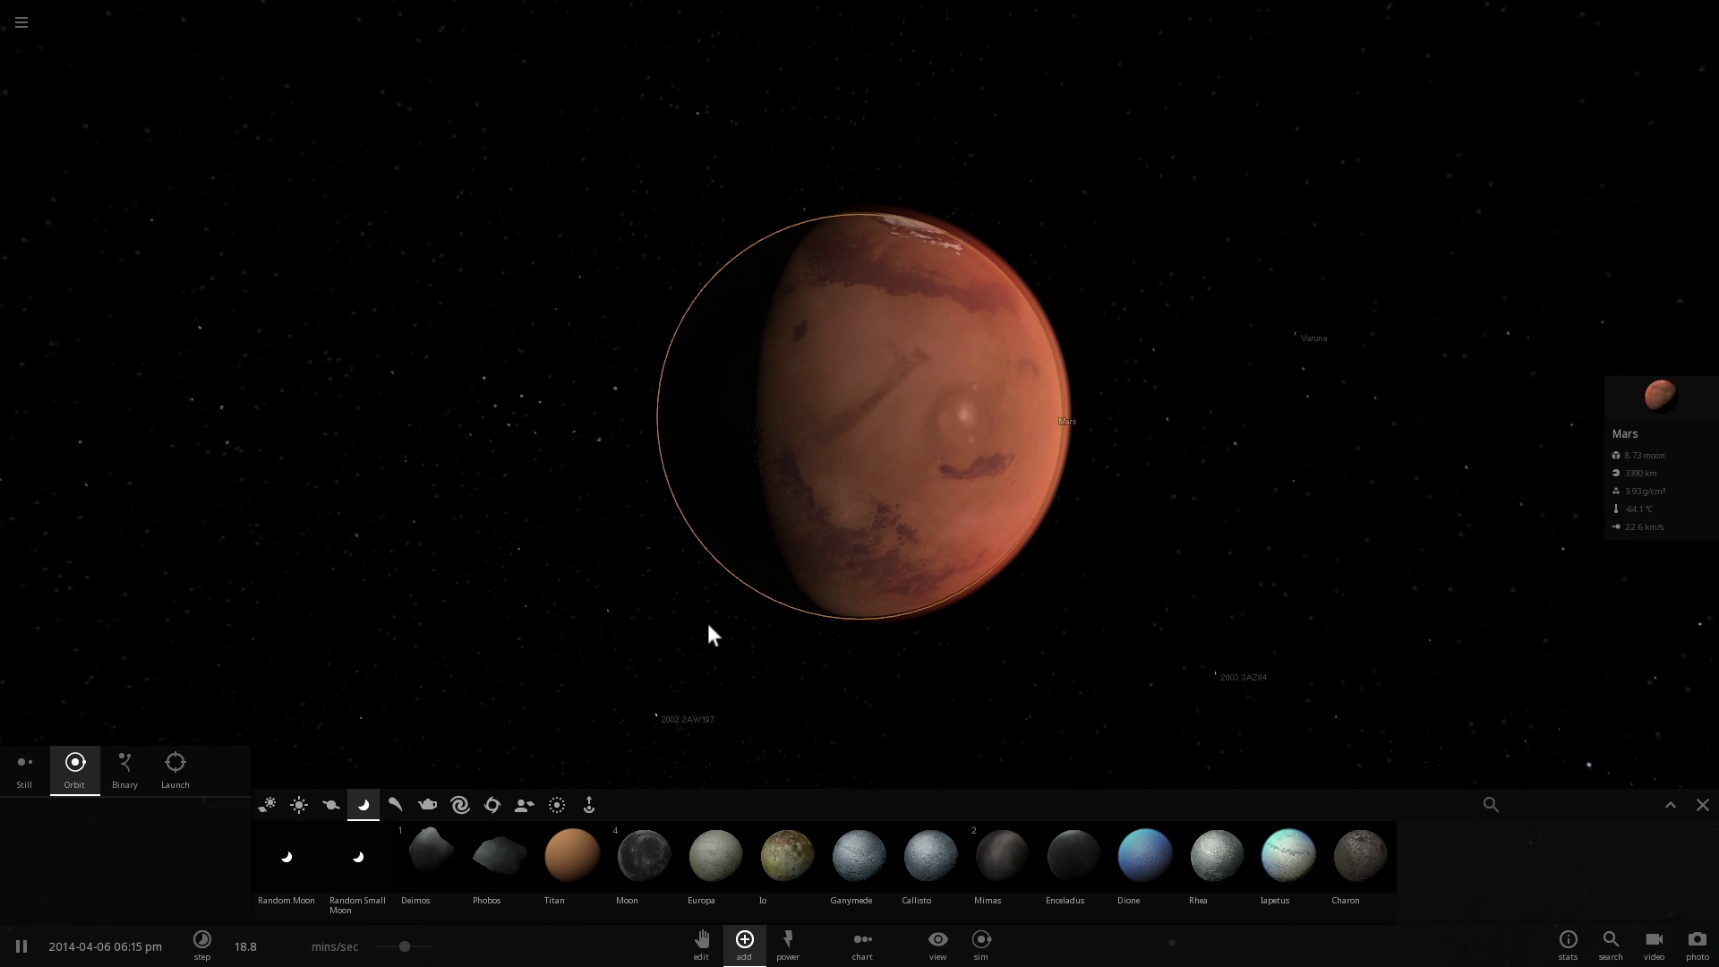
mouse_move(636, 863)
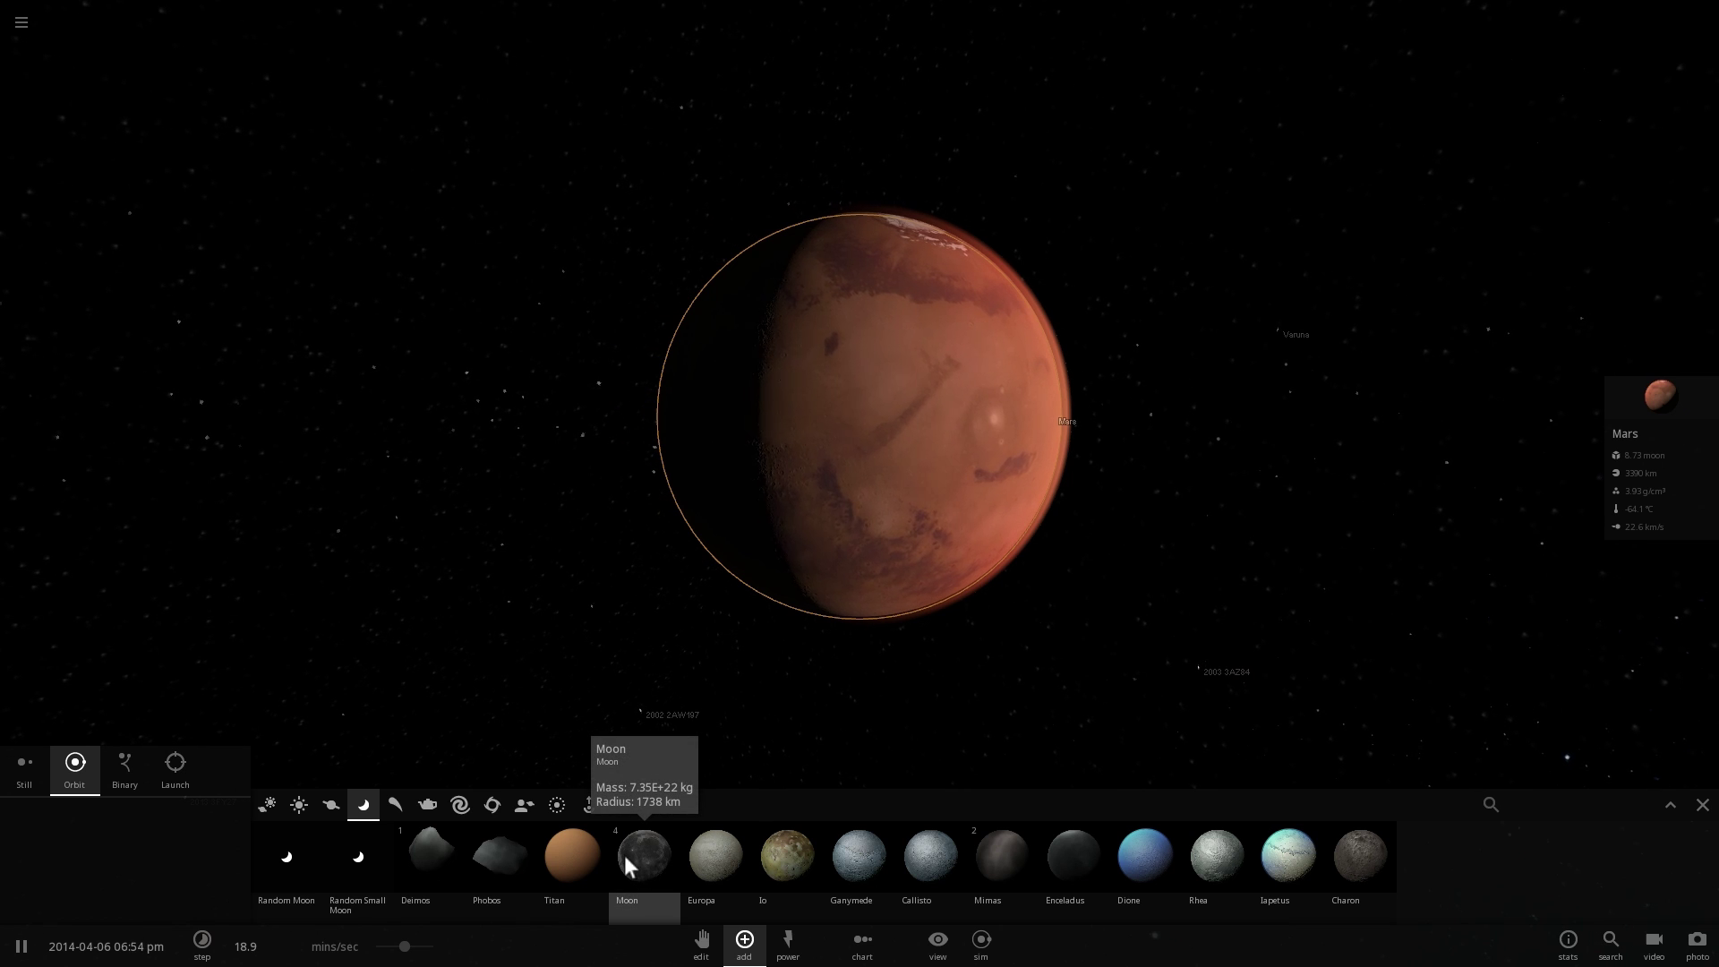
right_drag(666, 673, 727, 596)
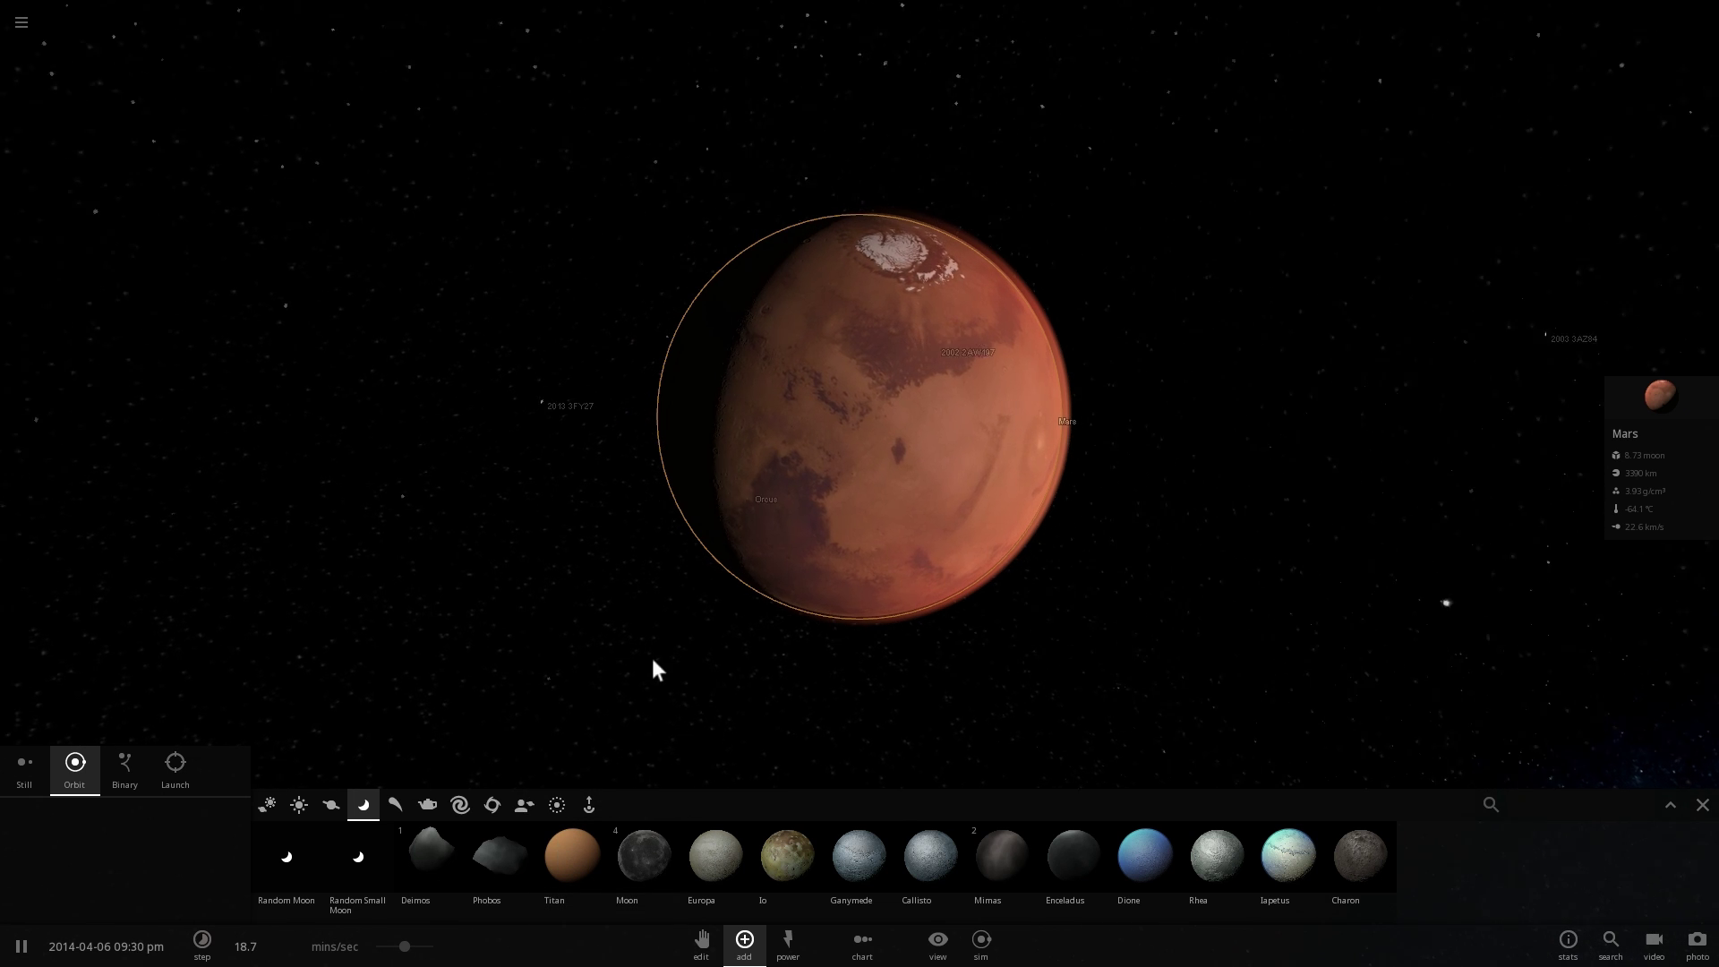
right_drag(680, 600, 706, 655)
Launch the Moon at Mars at 10.0 km/s.
click(639, 841)
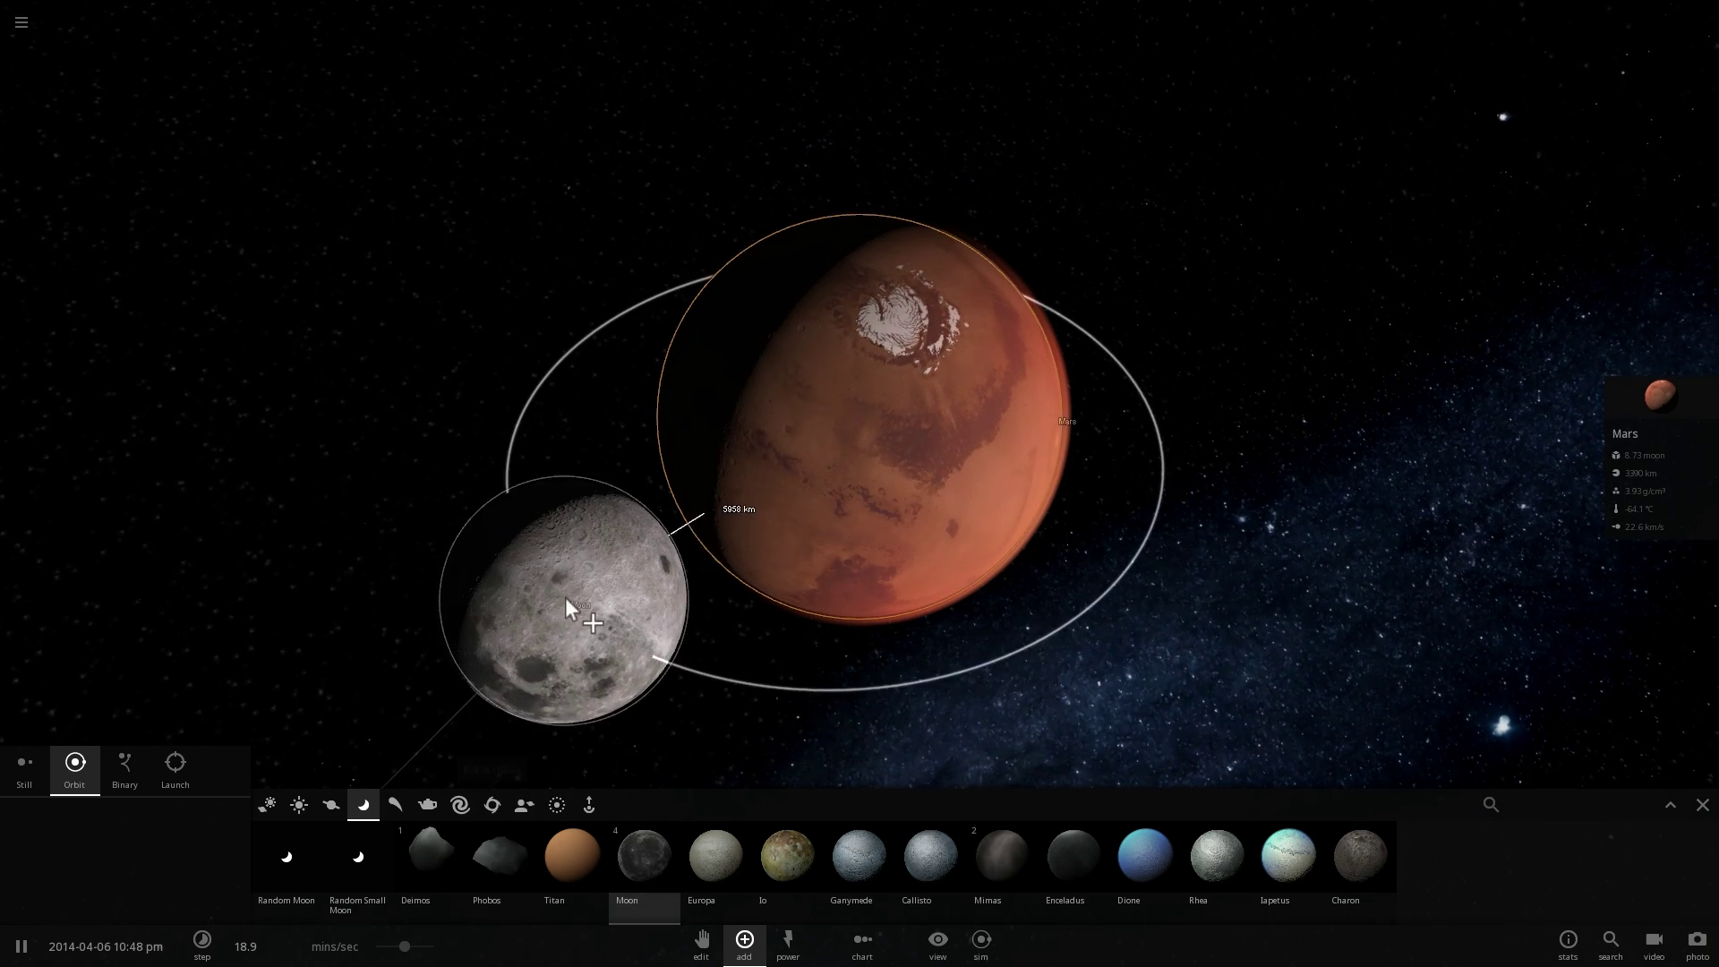
click(176, 761)
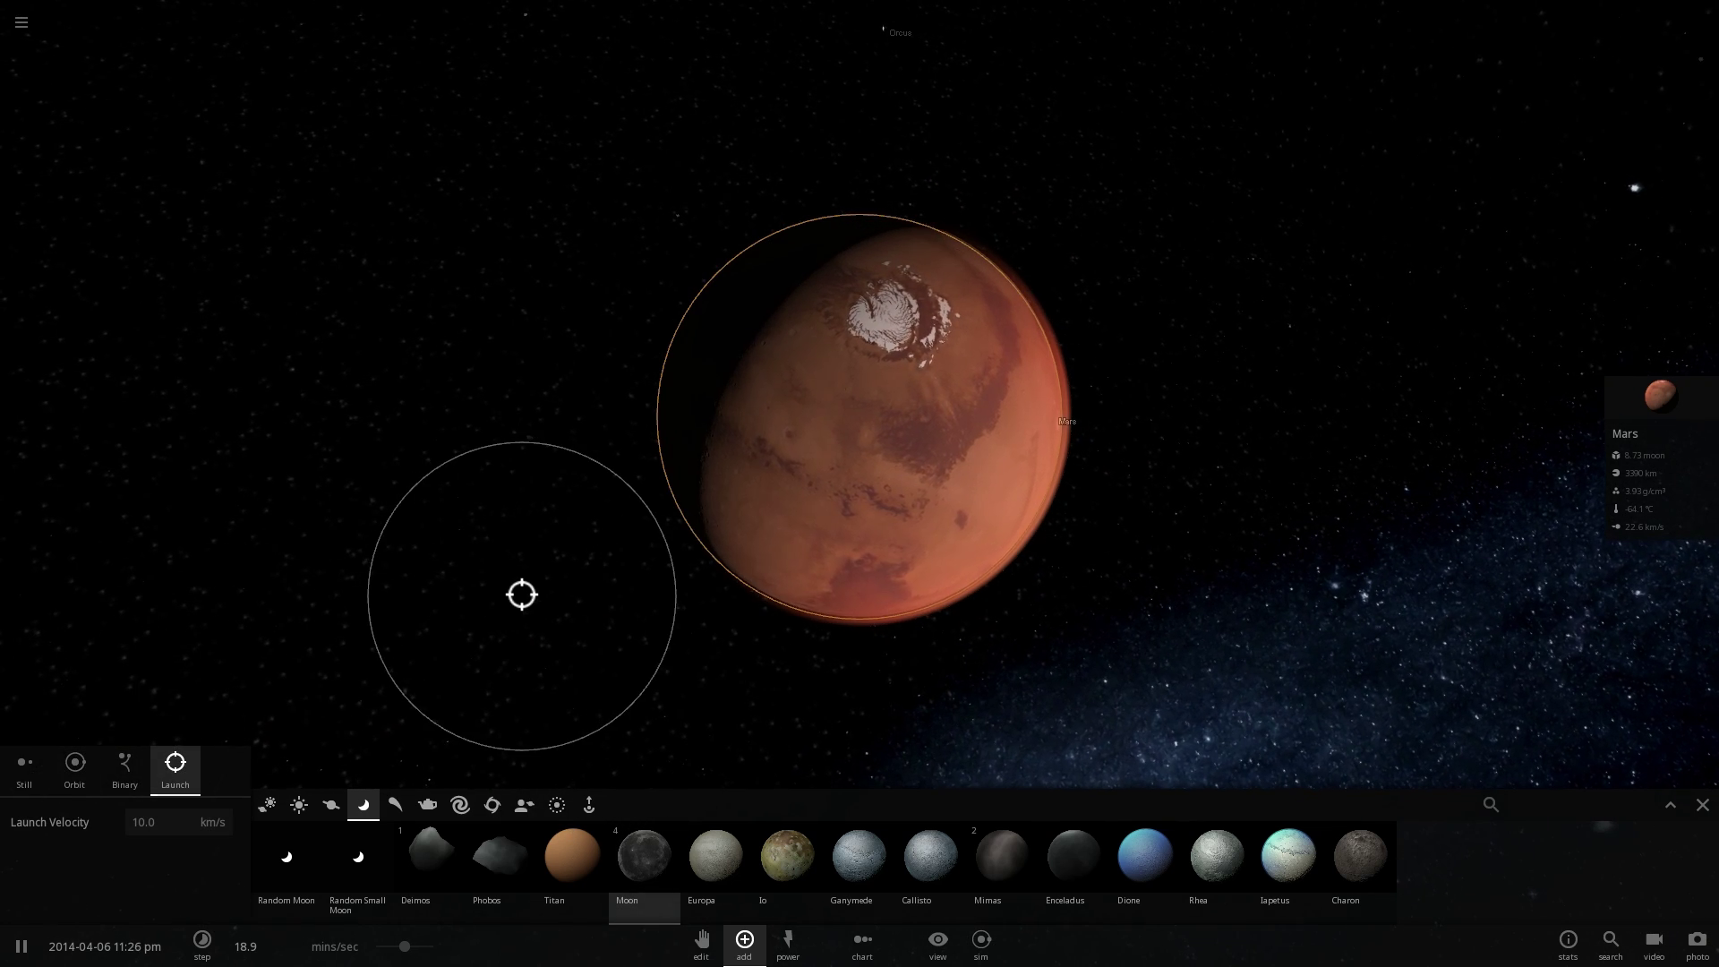
scroll(646, 544, down, 3)
mouse_move(874, 357)
right_down()
mouse_move(767, 457)
mouse_move(686, 445)
mouse_move(702, 334)
mouse_move(828, 323)
mouse_move(844, 352)
mouse_move(831, 368)
right_up()
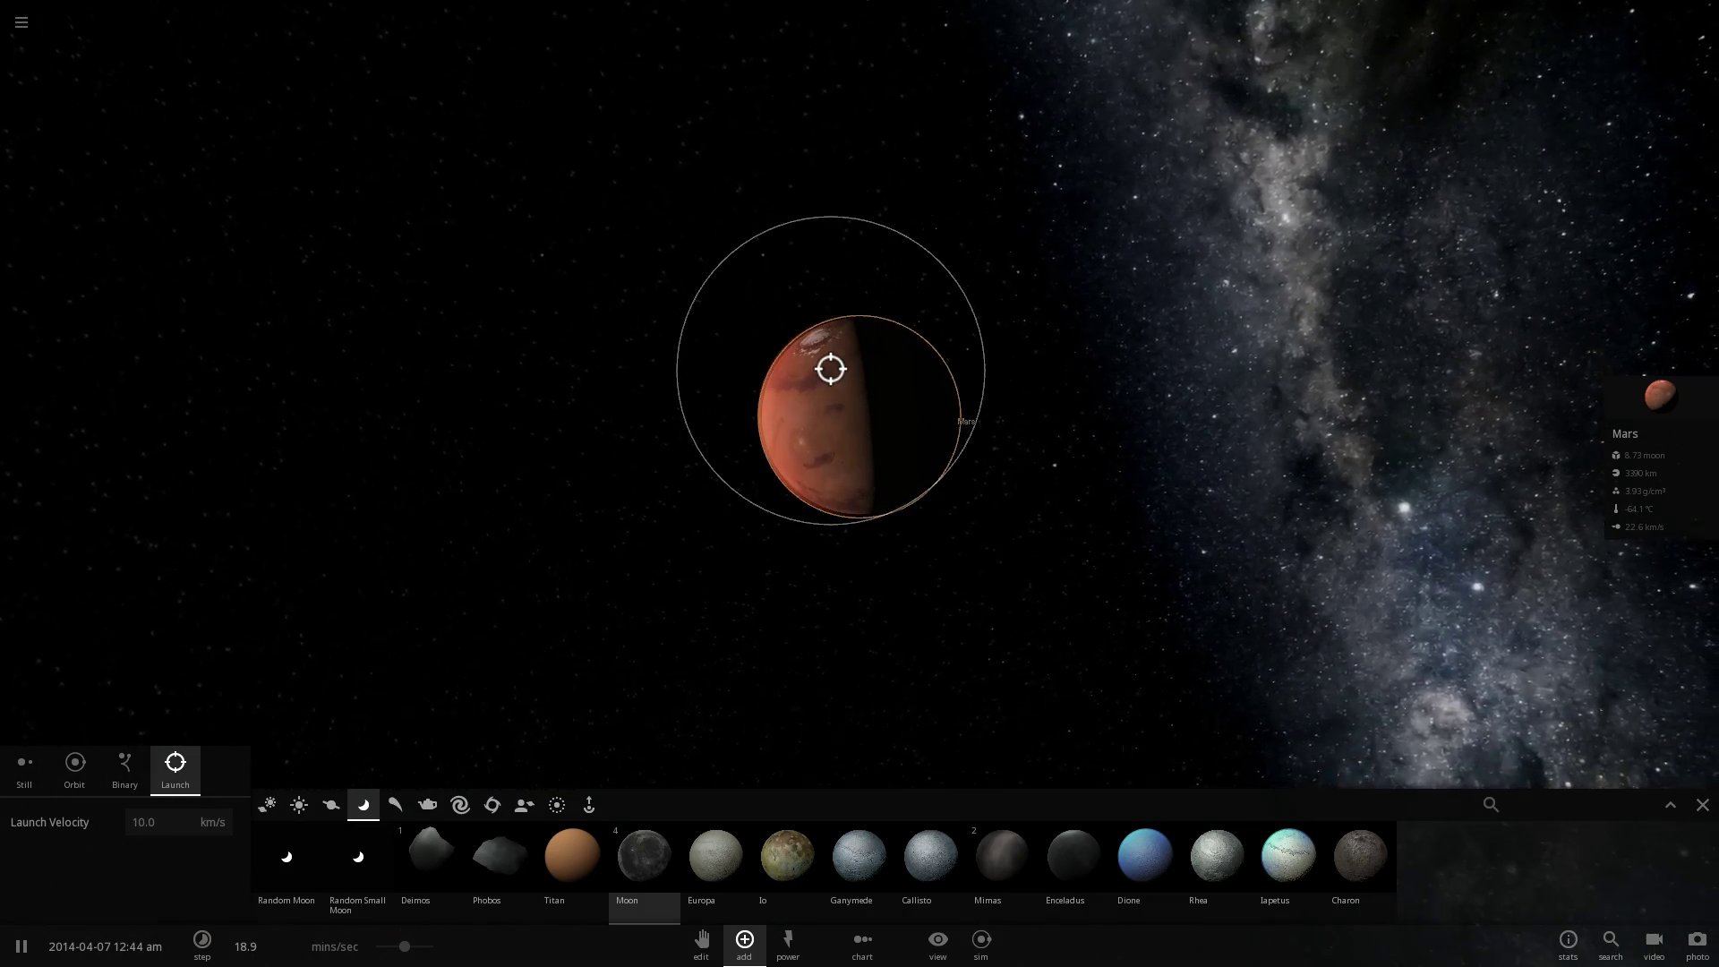
click(835, 367)
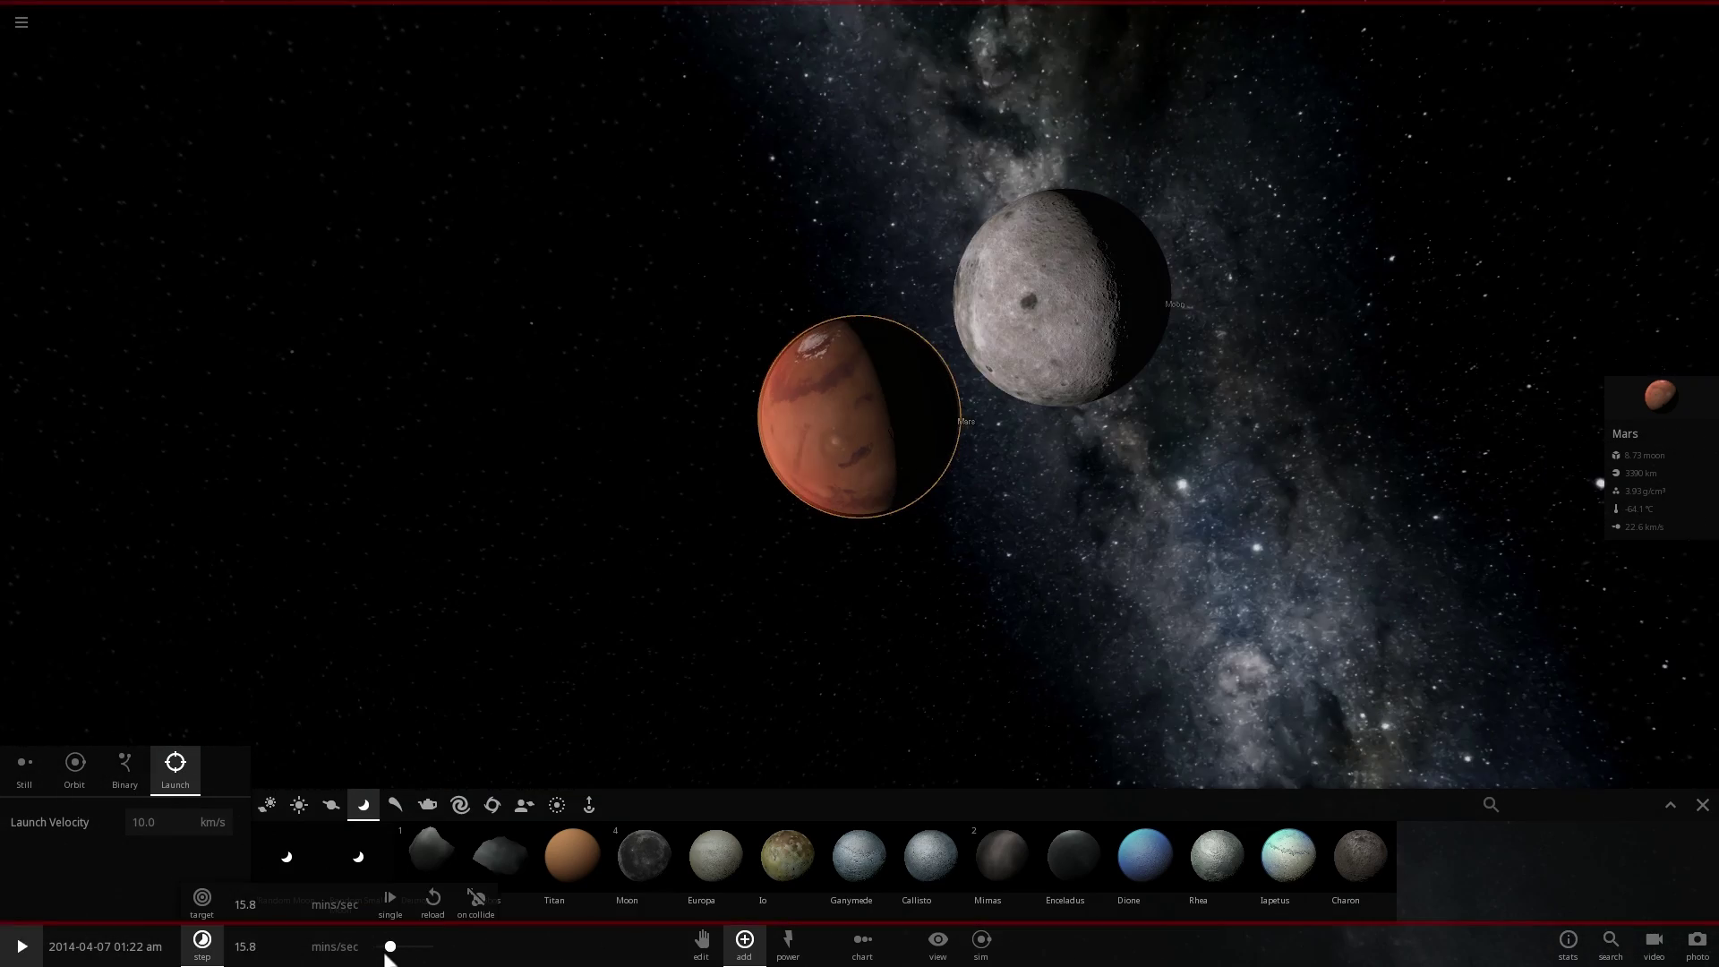
right_drag(518, 618, 699, 523)
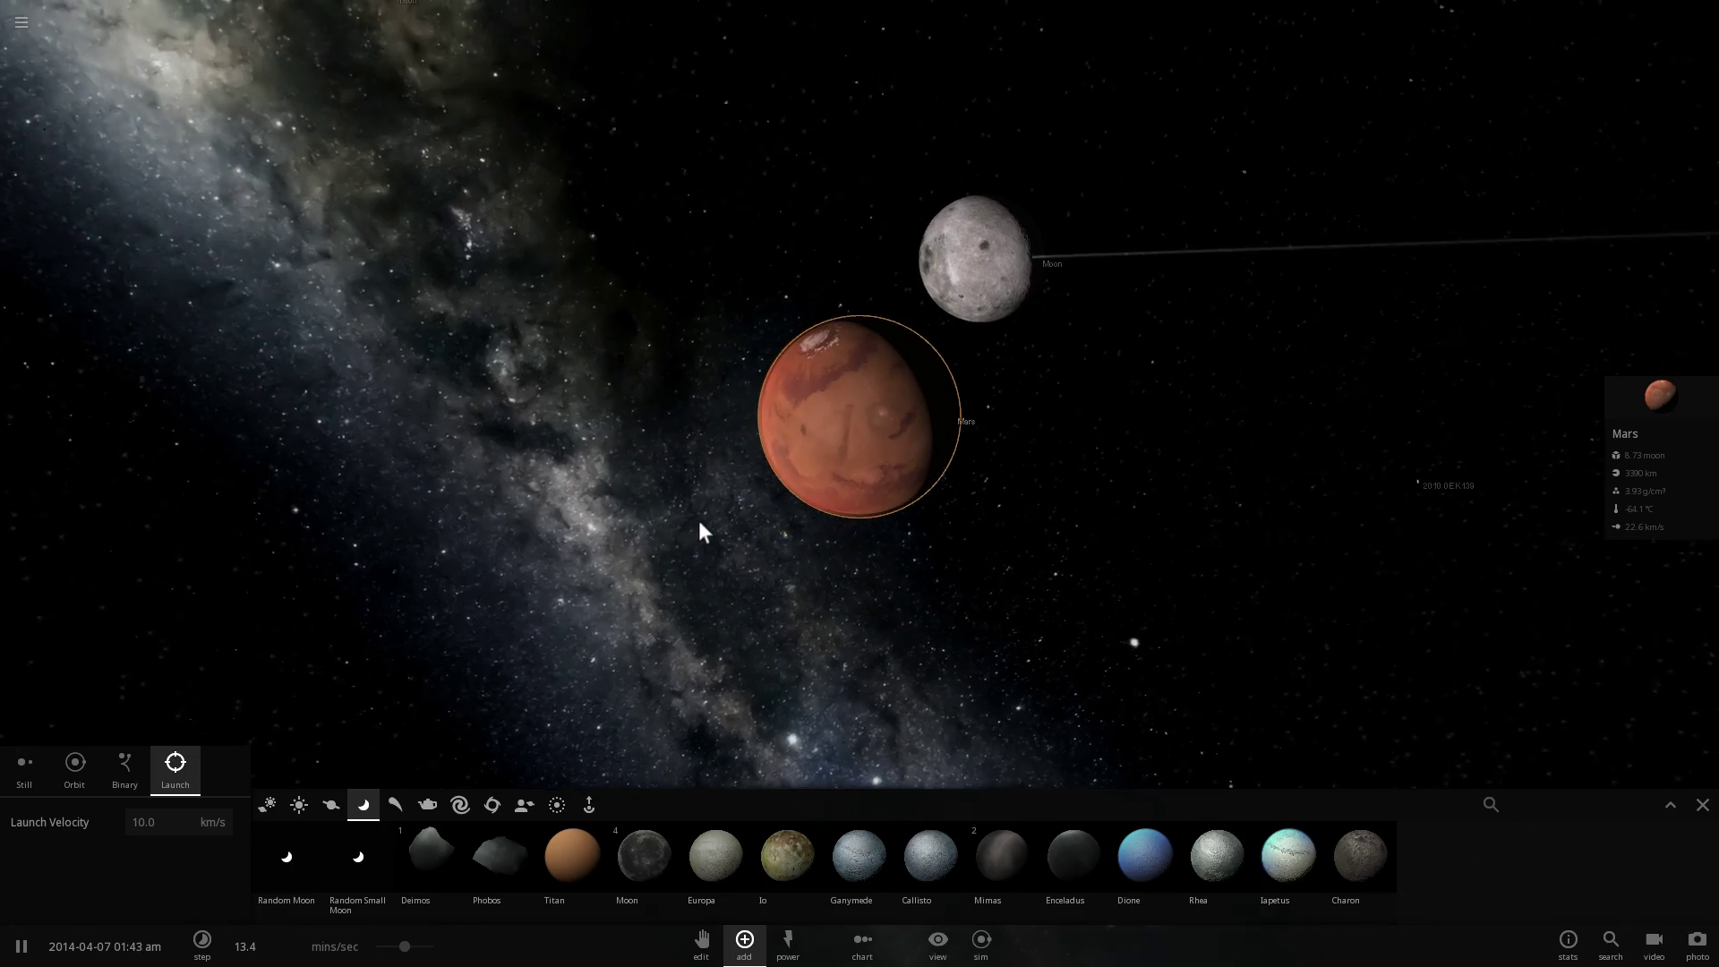
Examine the surface of Mars and the surrounding debris from several angles after the Moon impact.
scroll(835, 449, up, 3)
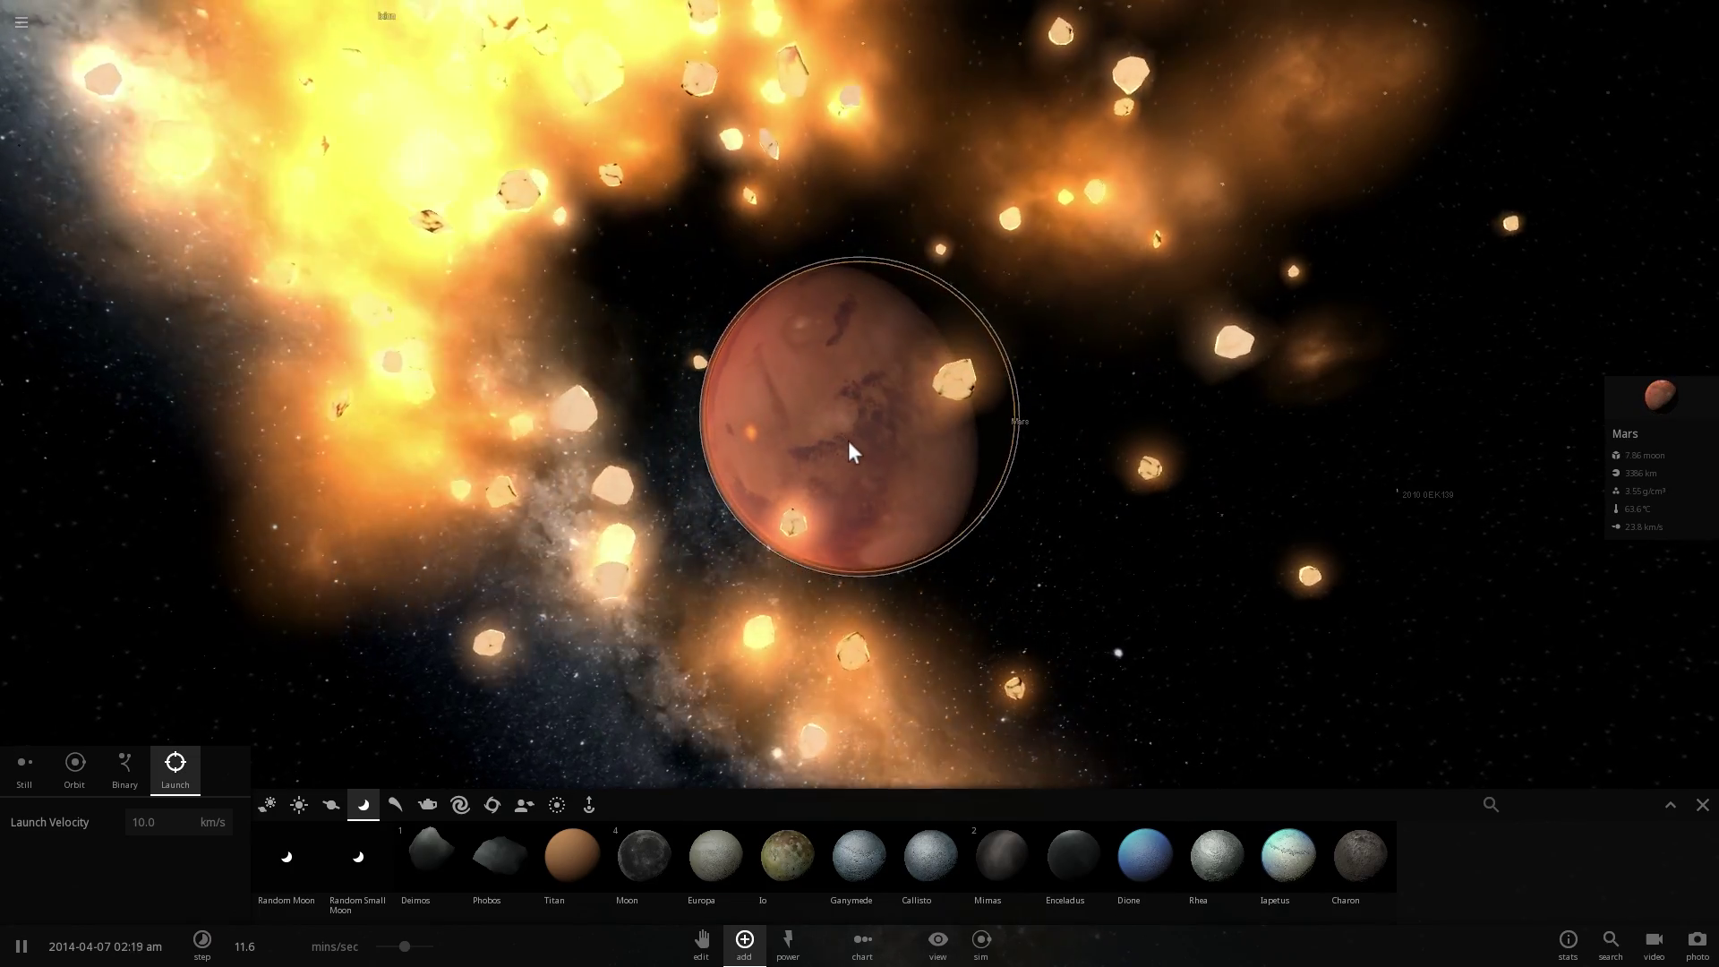
right_drag(847, 442, 1019, 367)
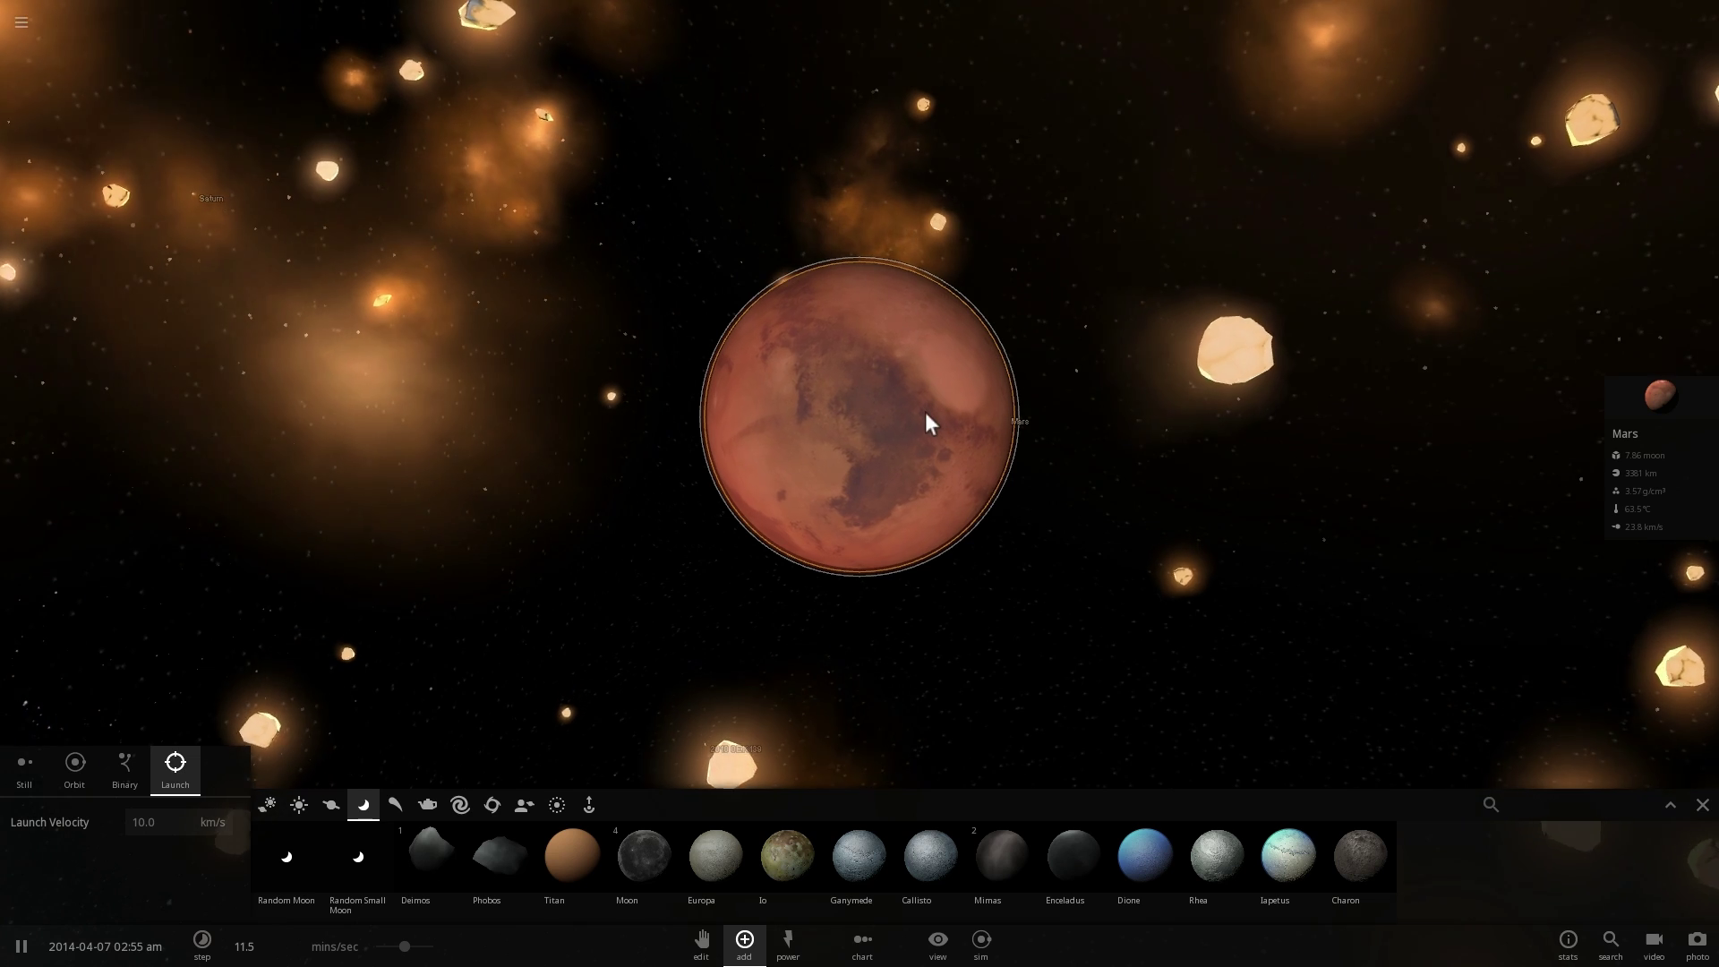
right_drag(926, 412, 926, 391)
scroll(927, 390, up, 3)
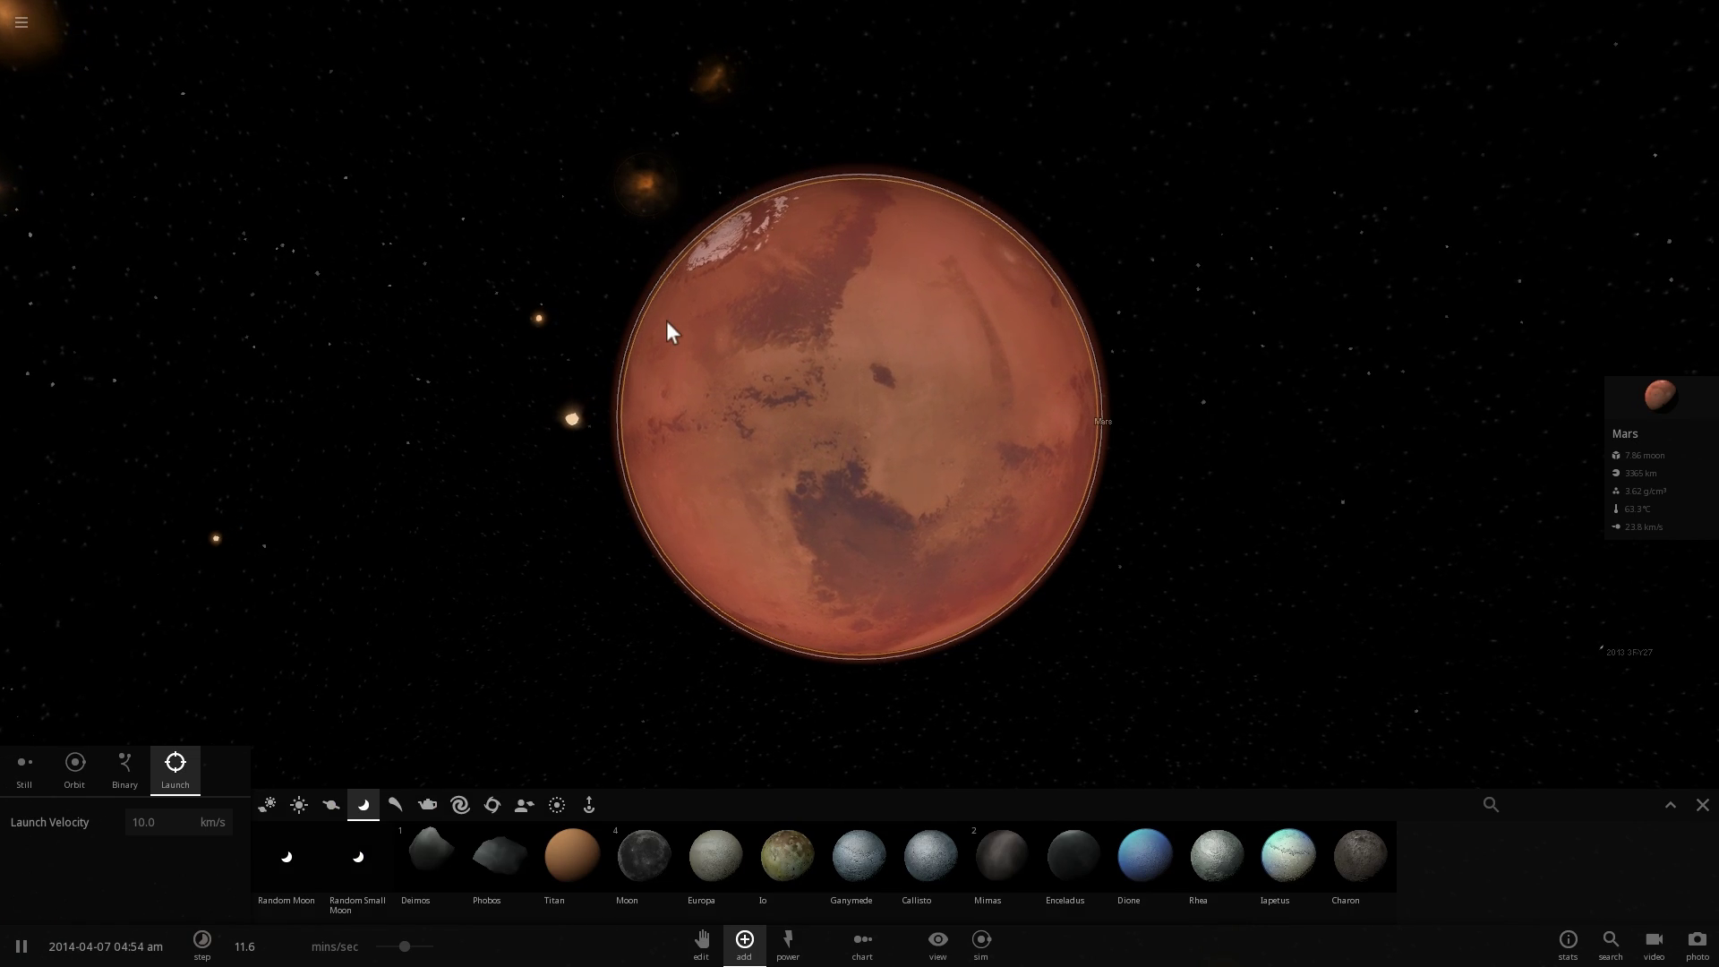
right_drag(954, 218, 636, 333)
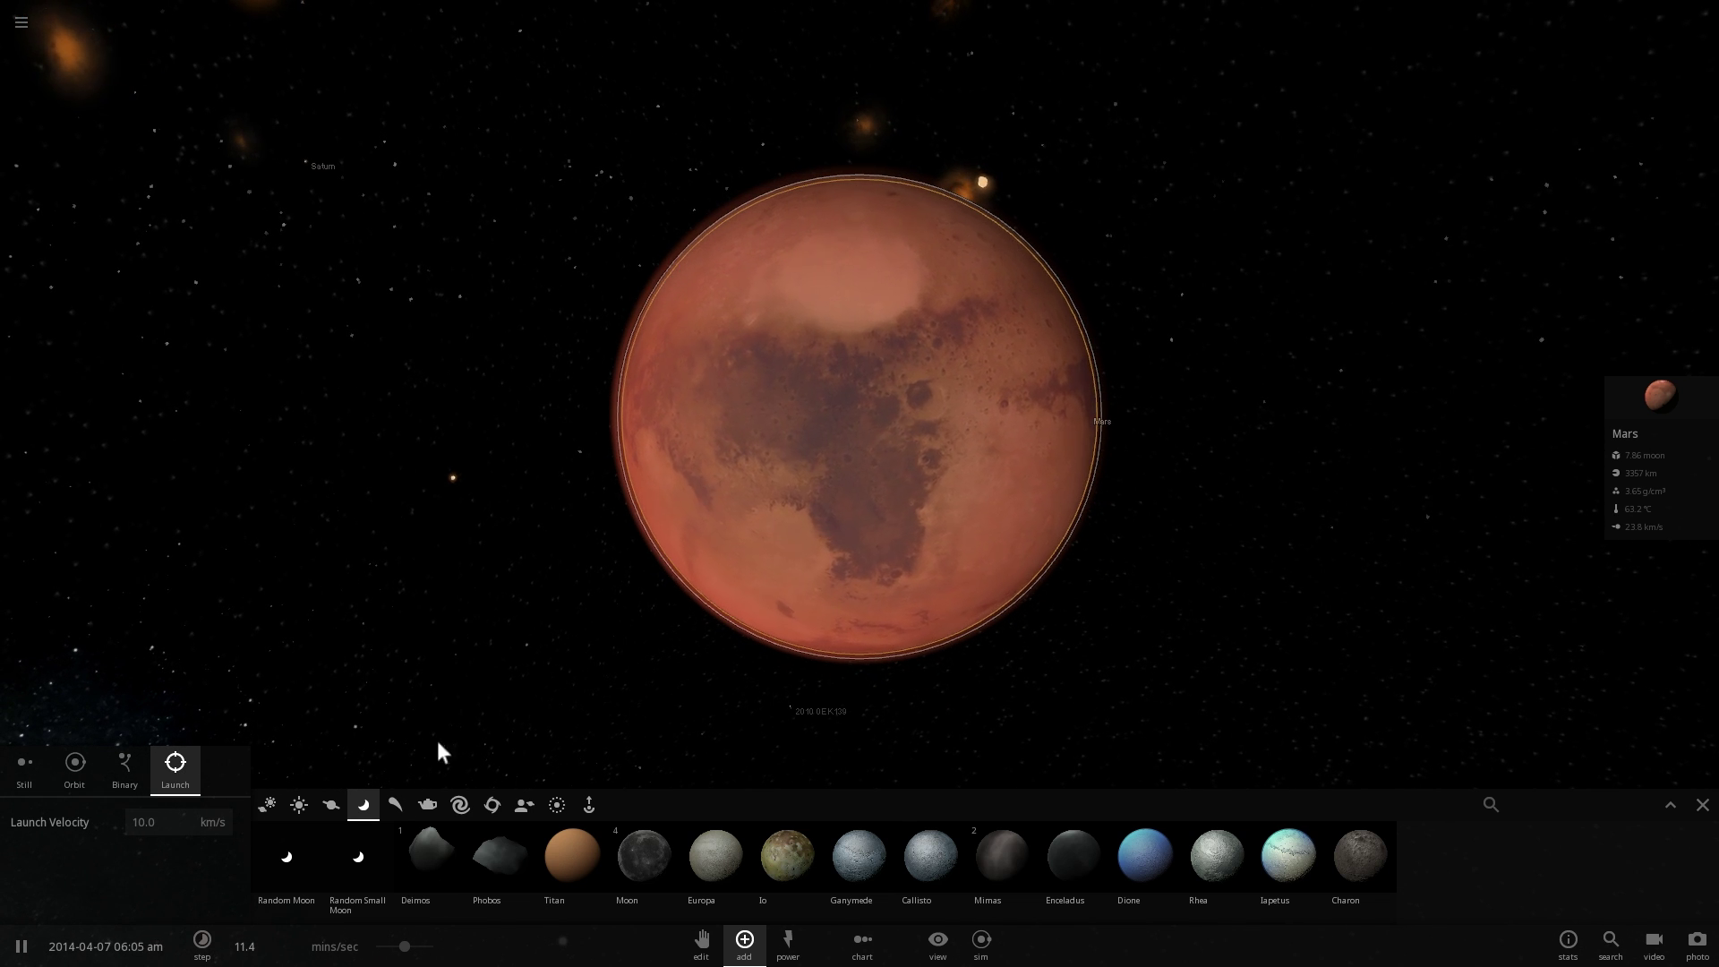
right_drag(440, 752, 825, 352)
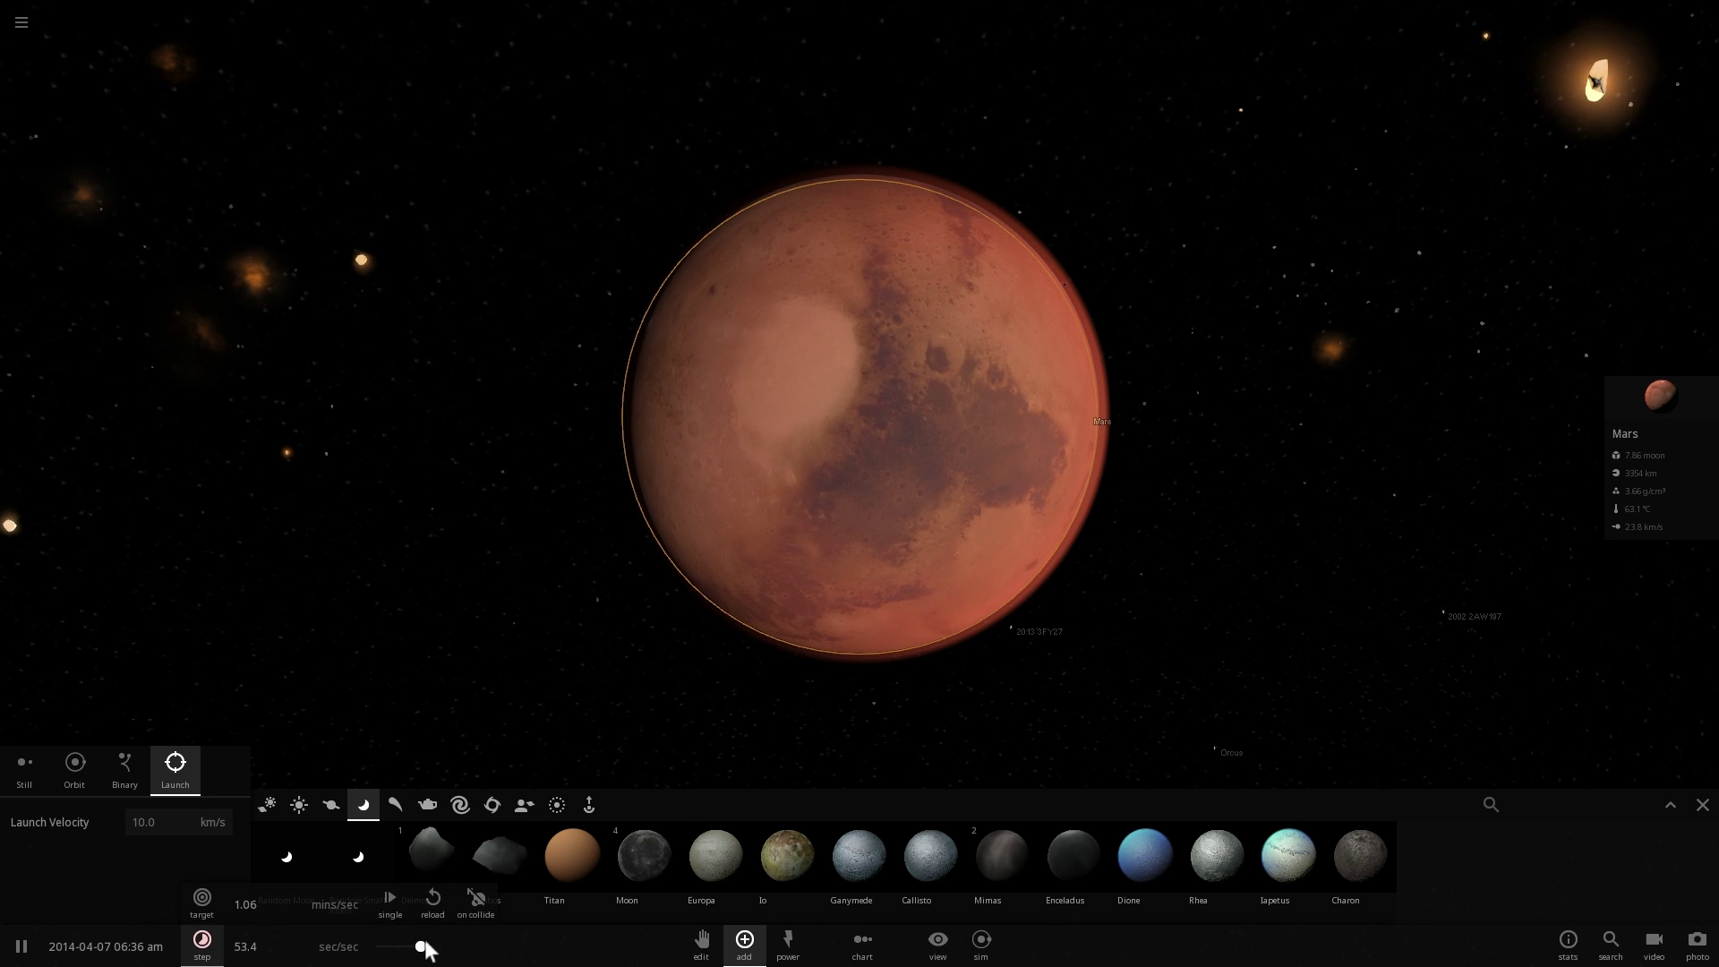
right_drag(784, 434, 649, 639)
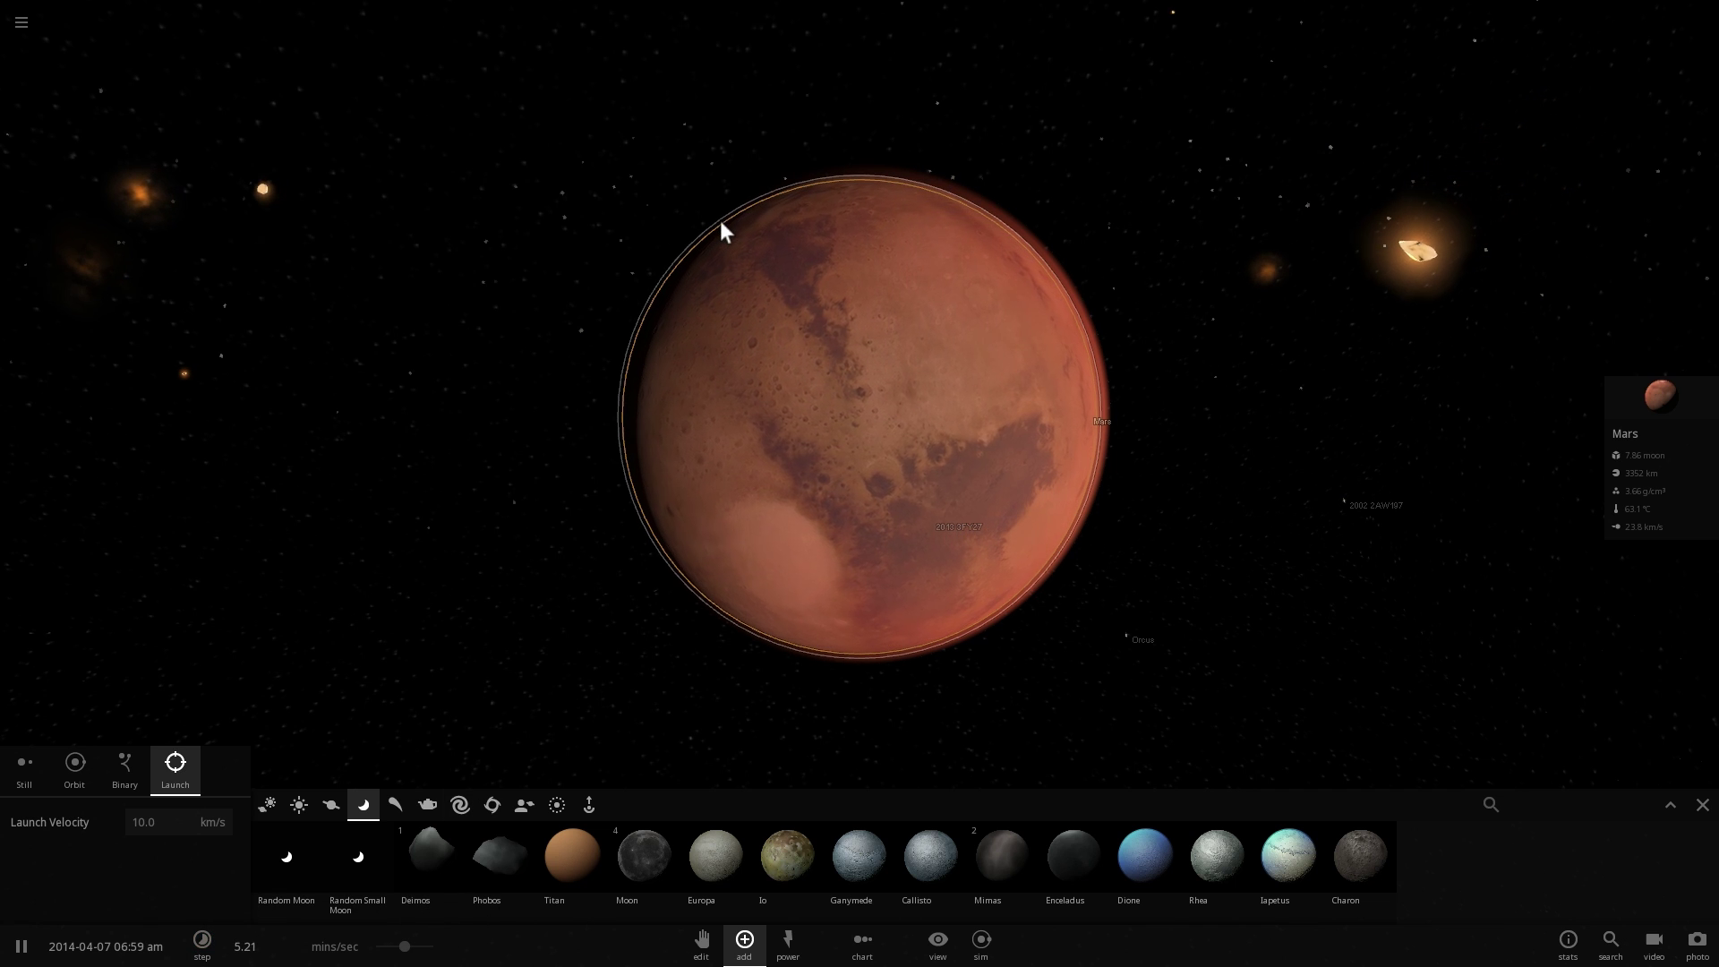
right_drag(719, 220, 809, 235)
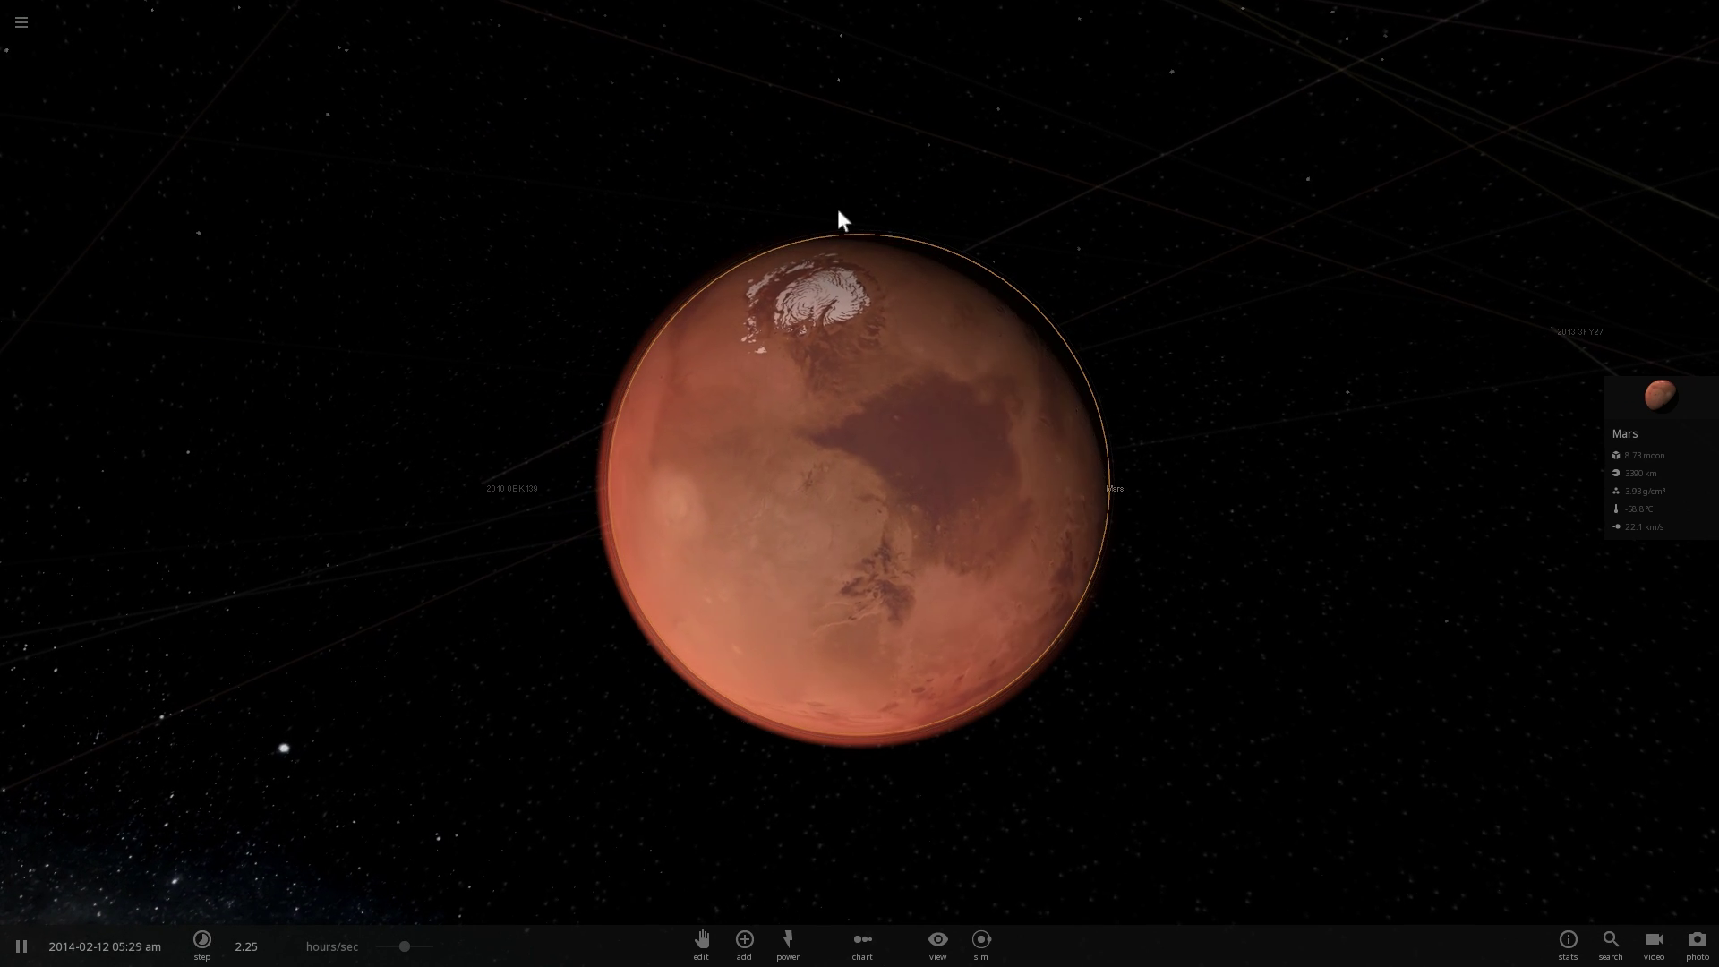
Examine the intact Mars near and far, covering its polar cap, day side and night side, at about 2.25 hours/sec.
drag(1039, 410, 797, 246)
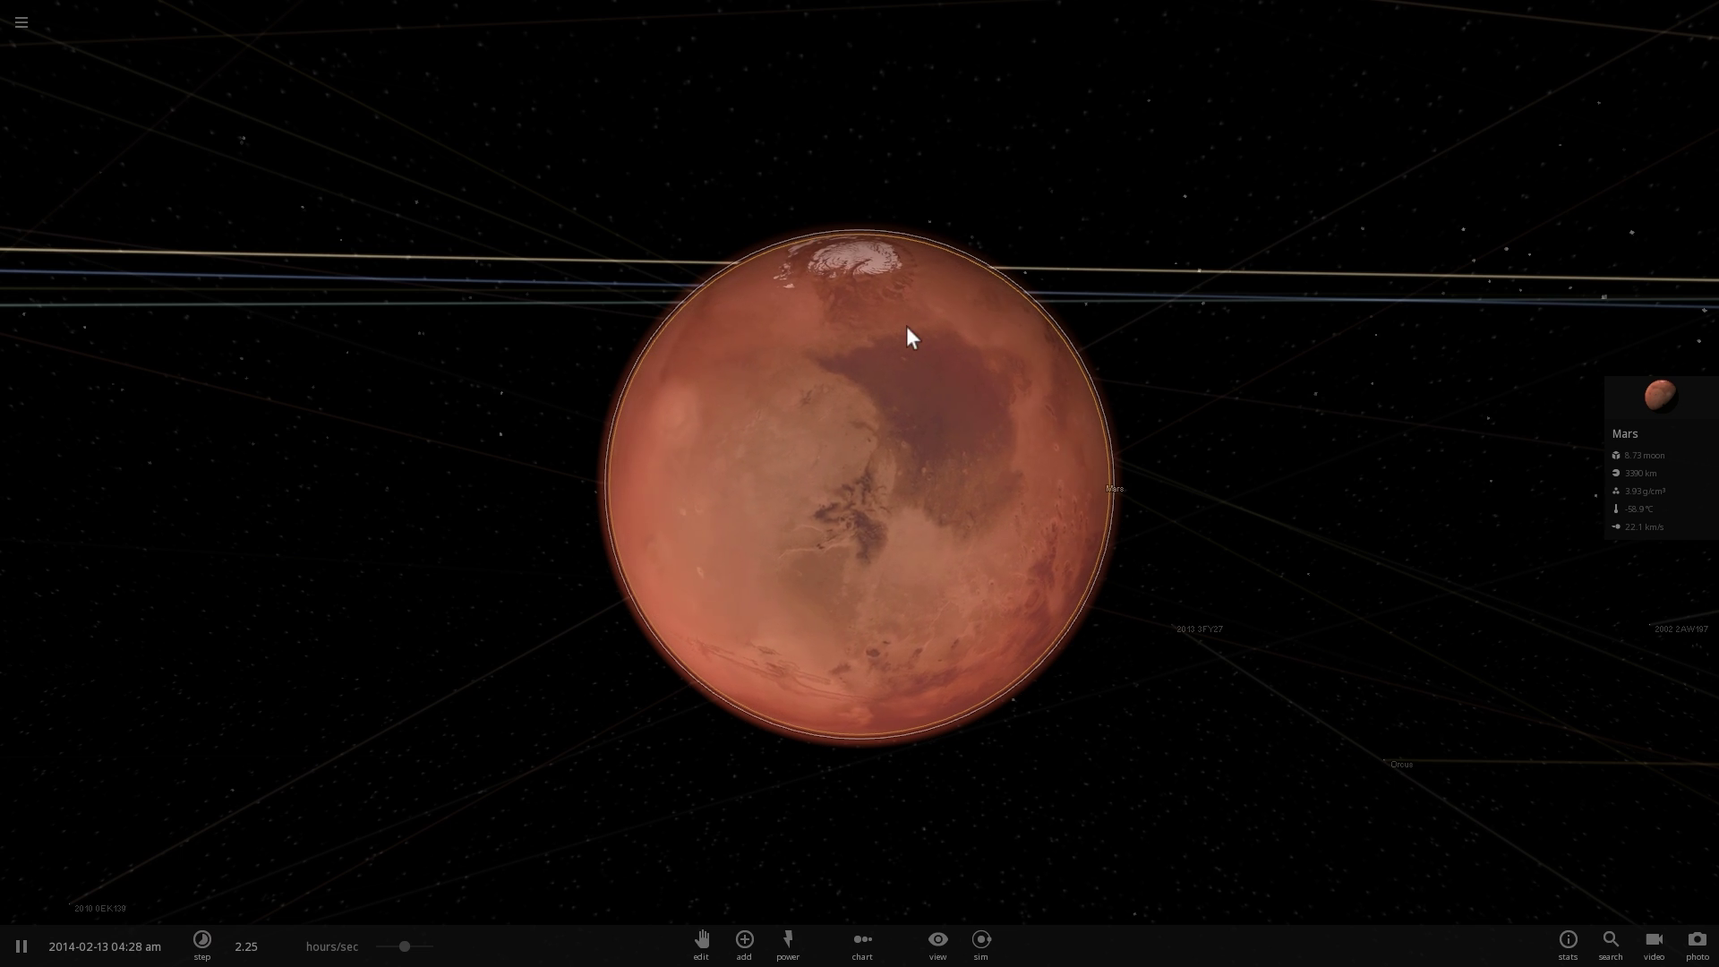
drag(910, 337, 933, 424)
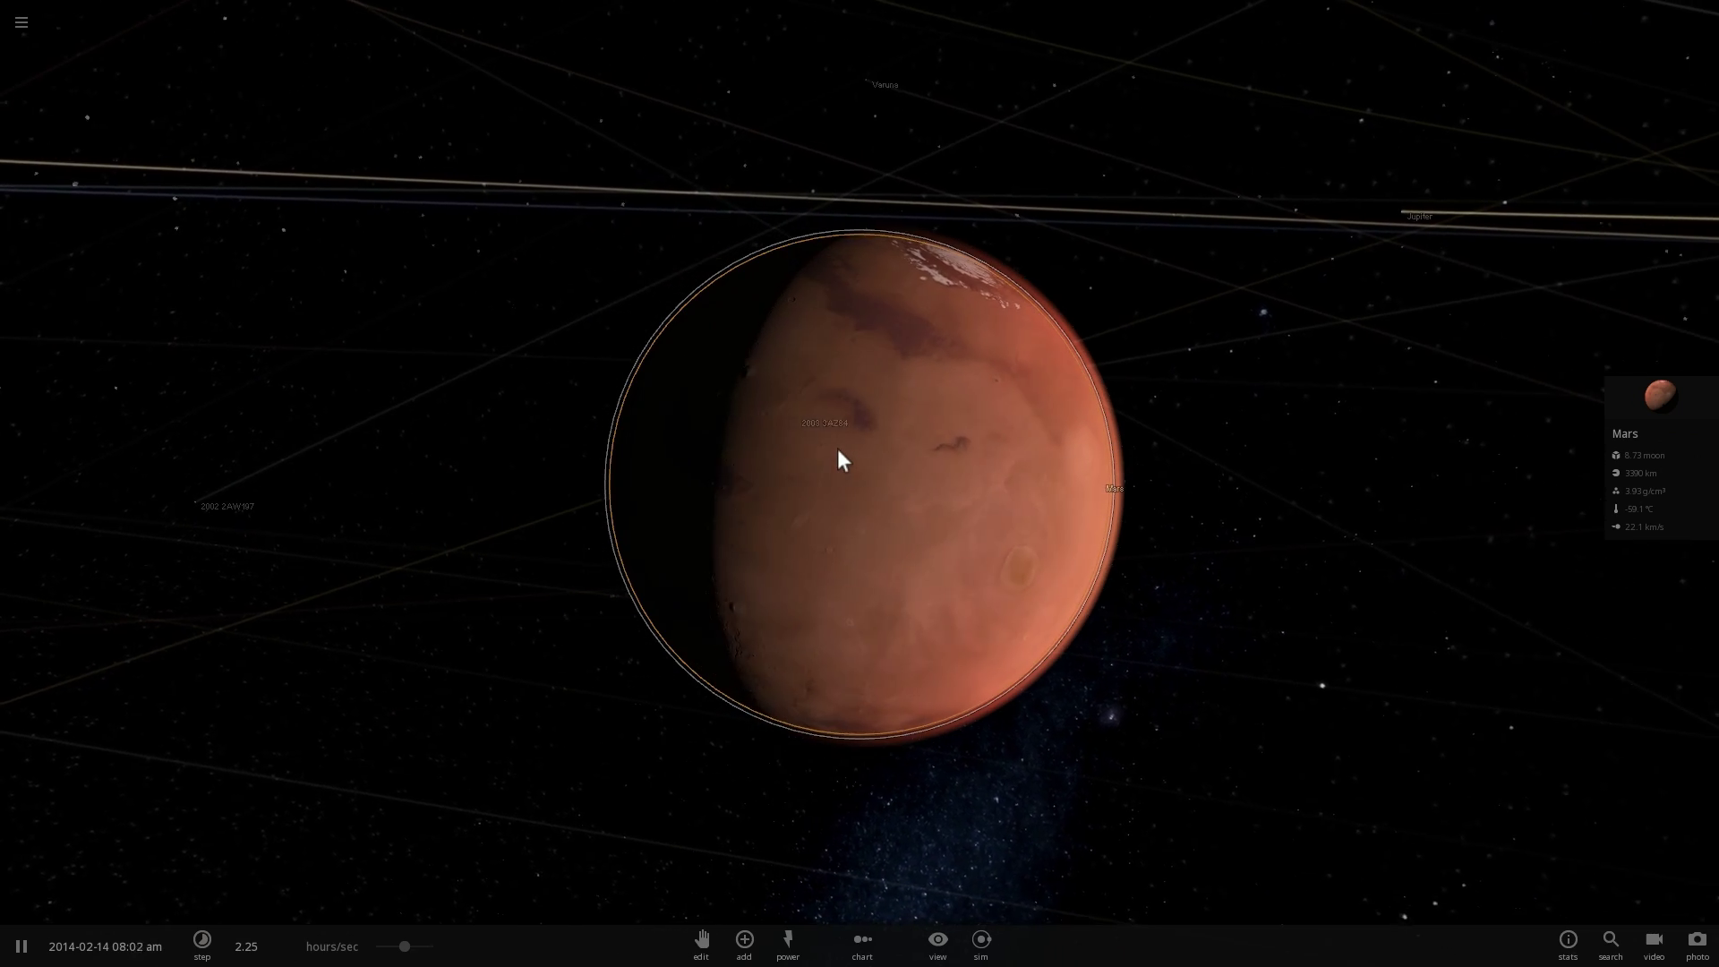
scroll(836, 448, down, 3)
drag(866, 480, 809, 470)
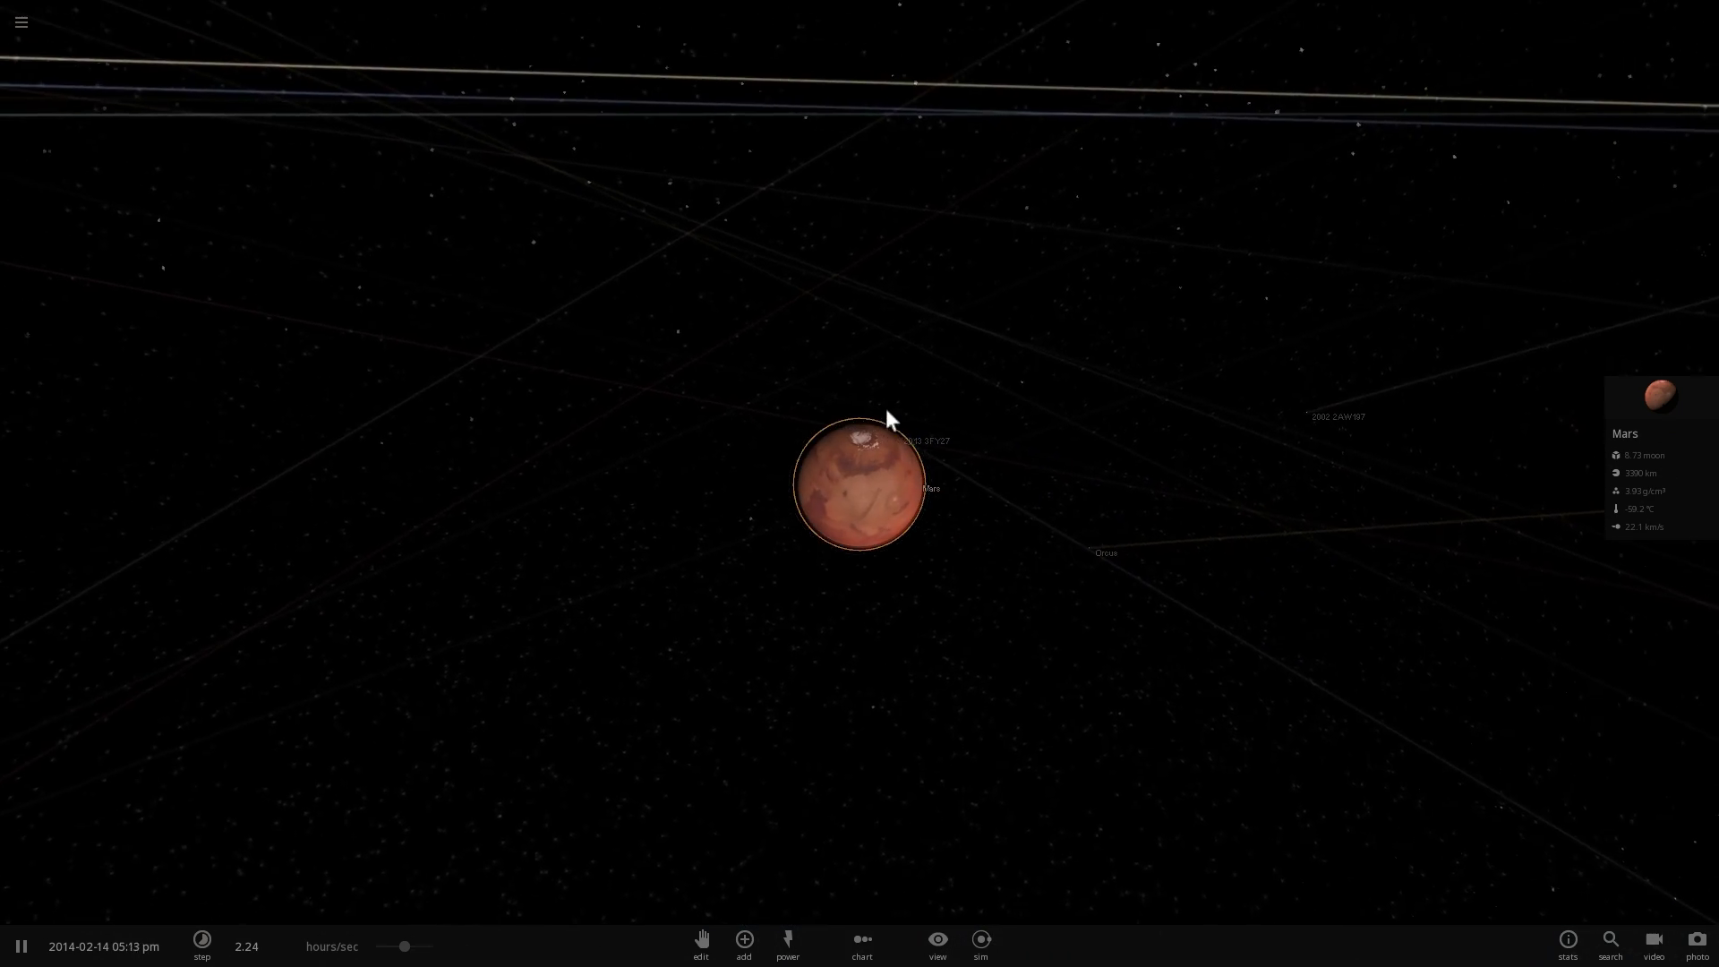
drag(886, 413, 766, 393)
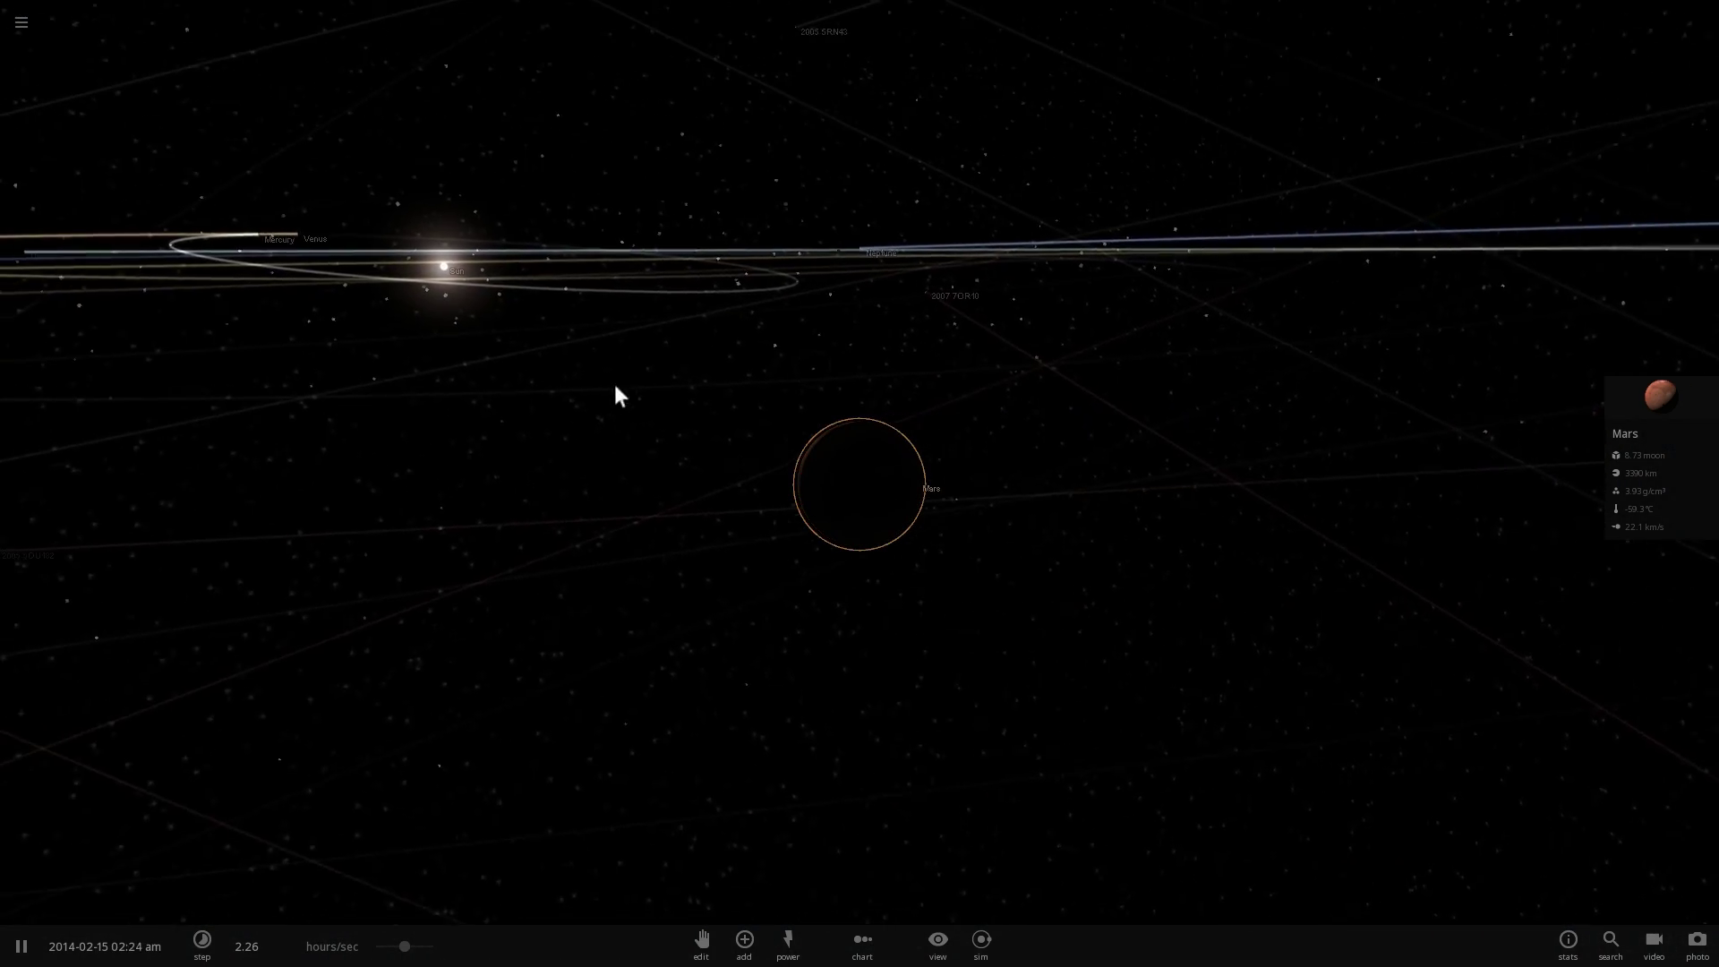
drag(926, 383, 1105, 376)
scroll(1038, 405, up, 3)
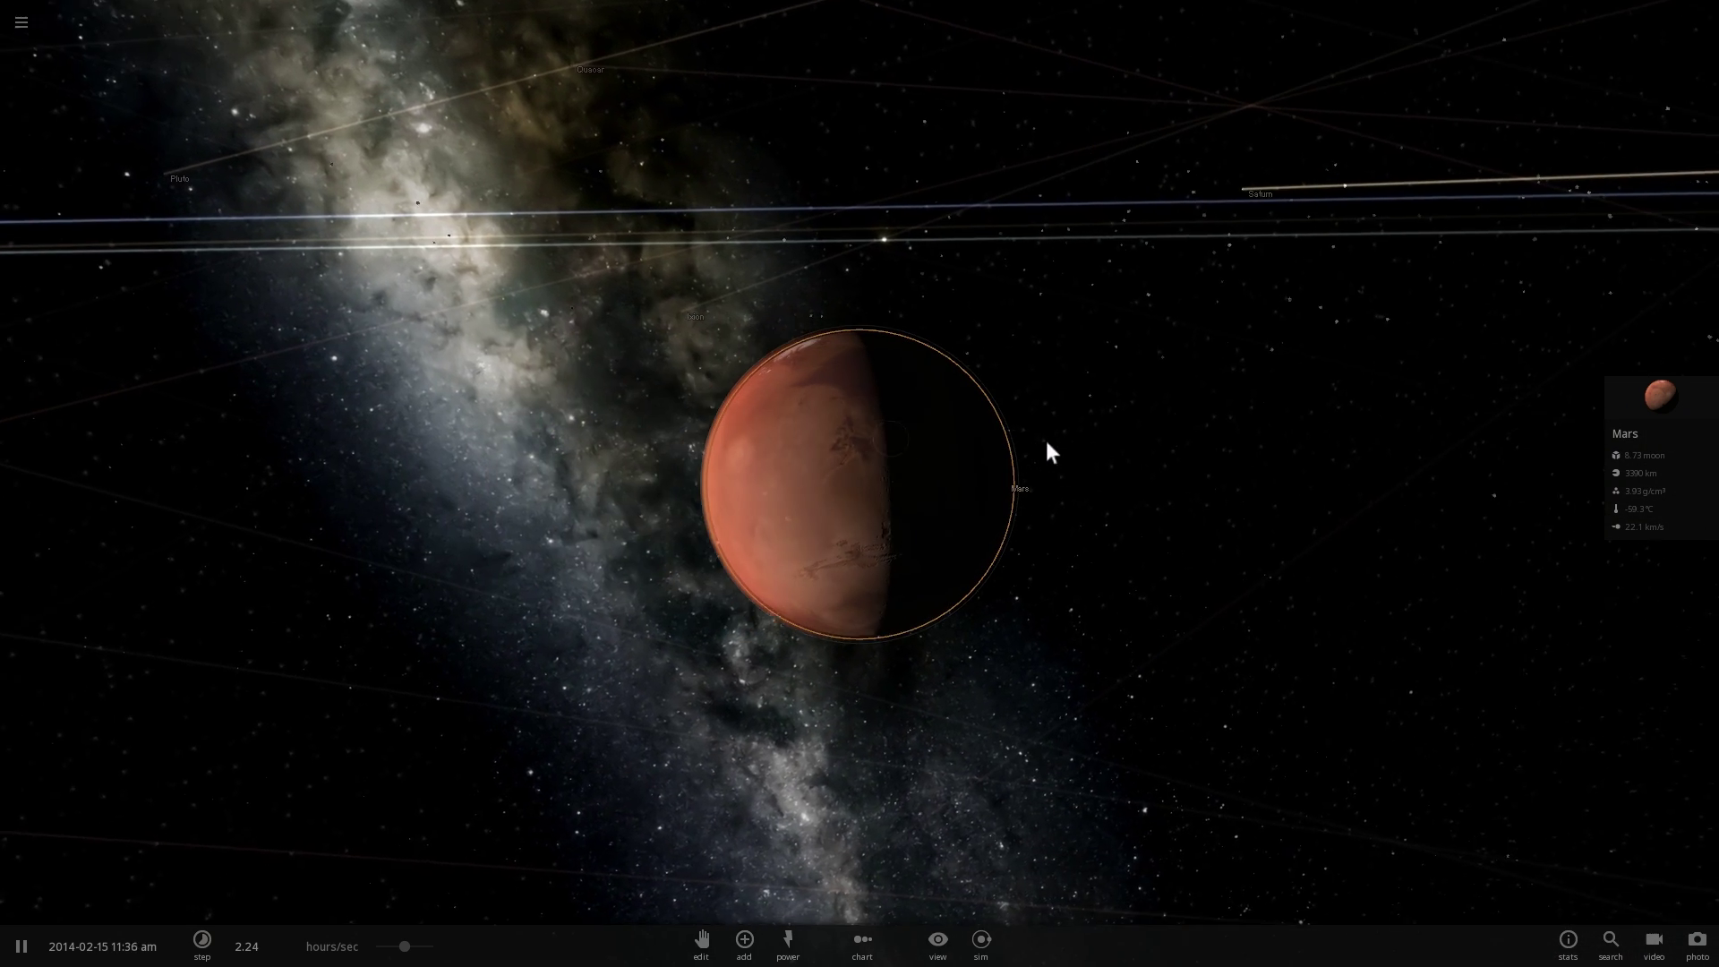
scroll(997, 434, up, 2)
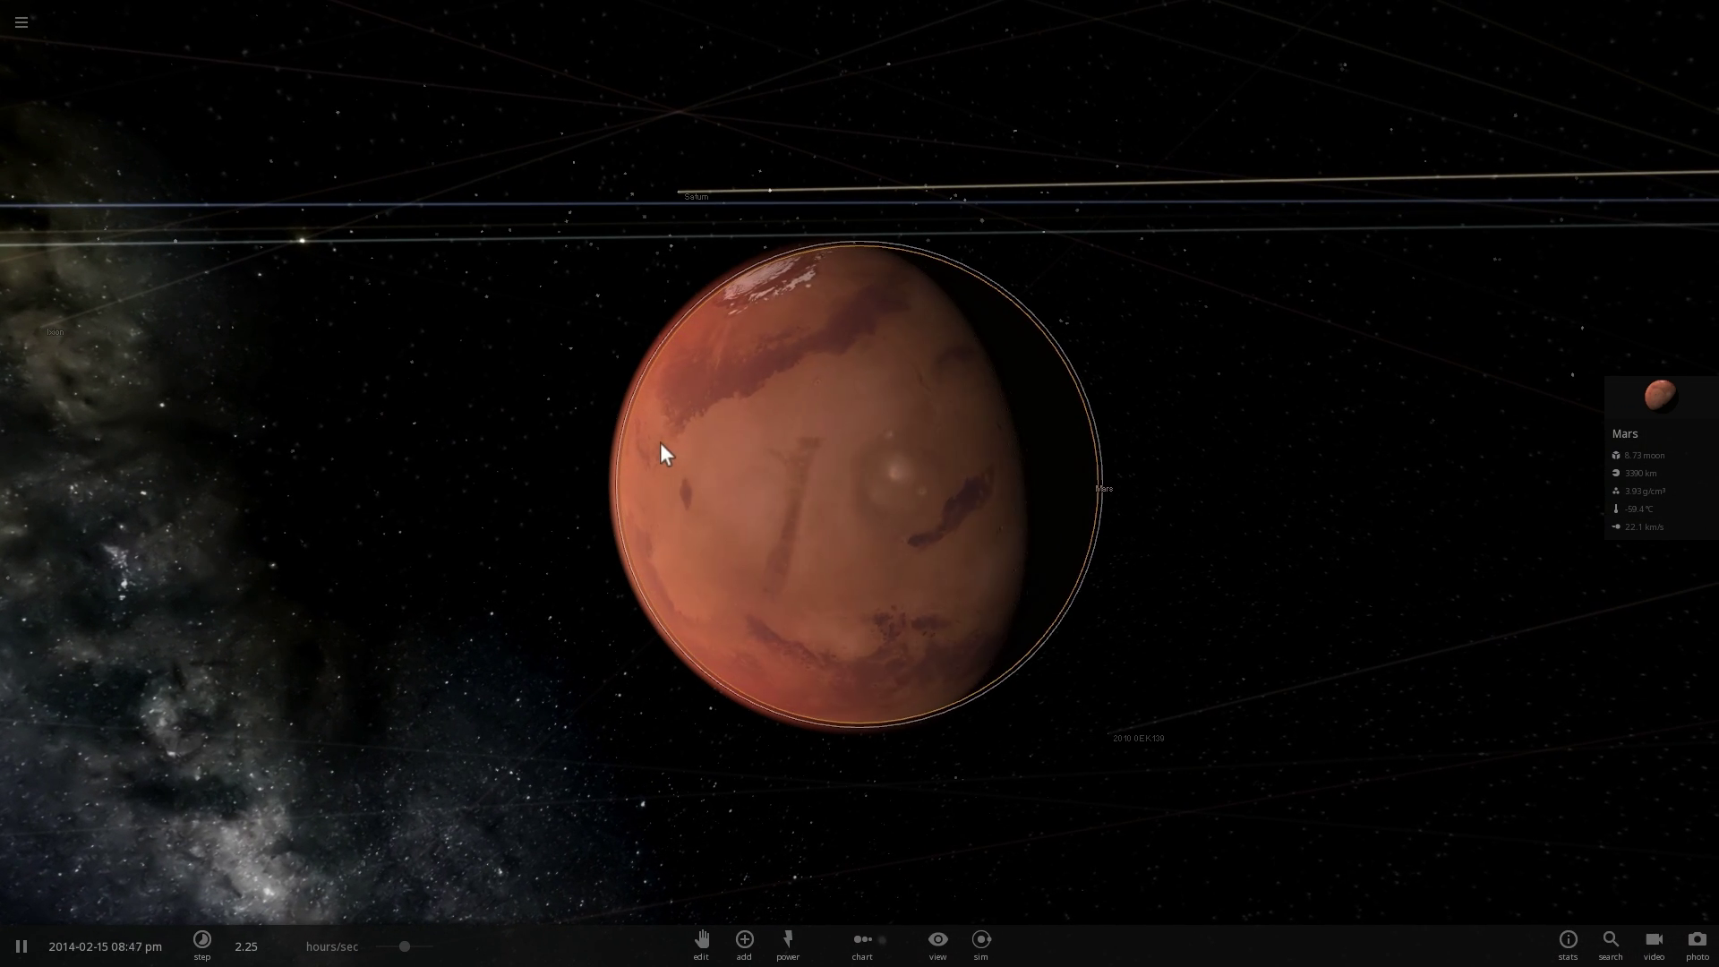
drag(546, 401, 615, 408)
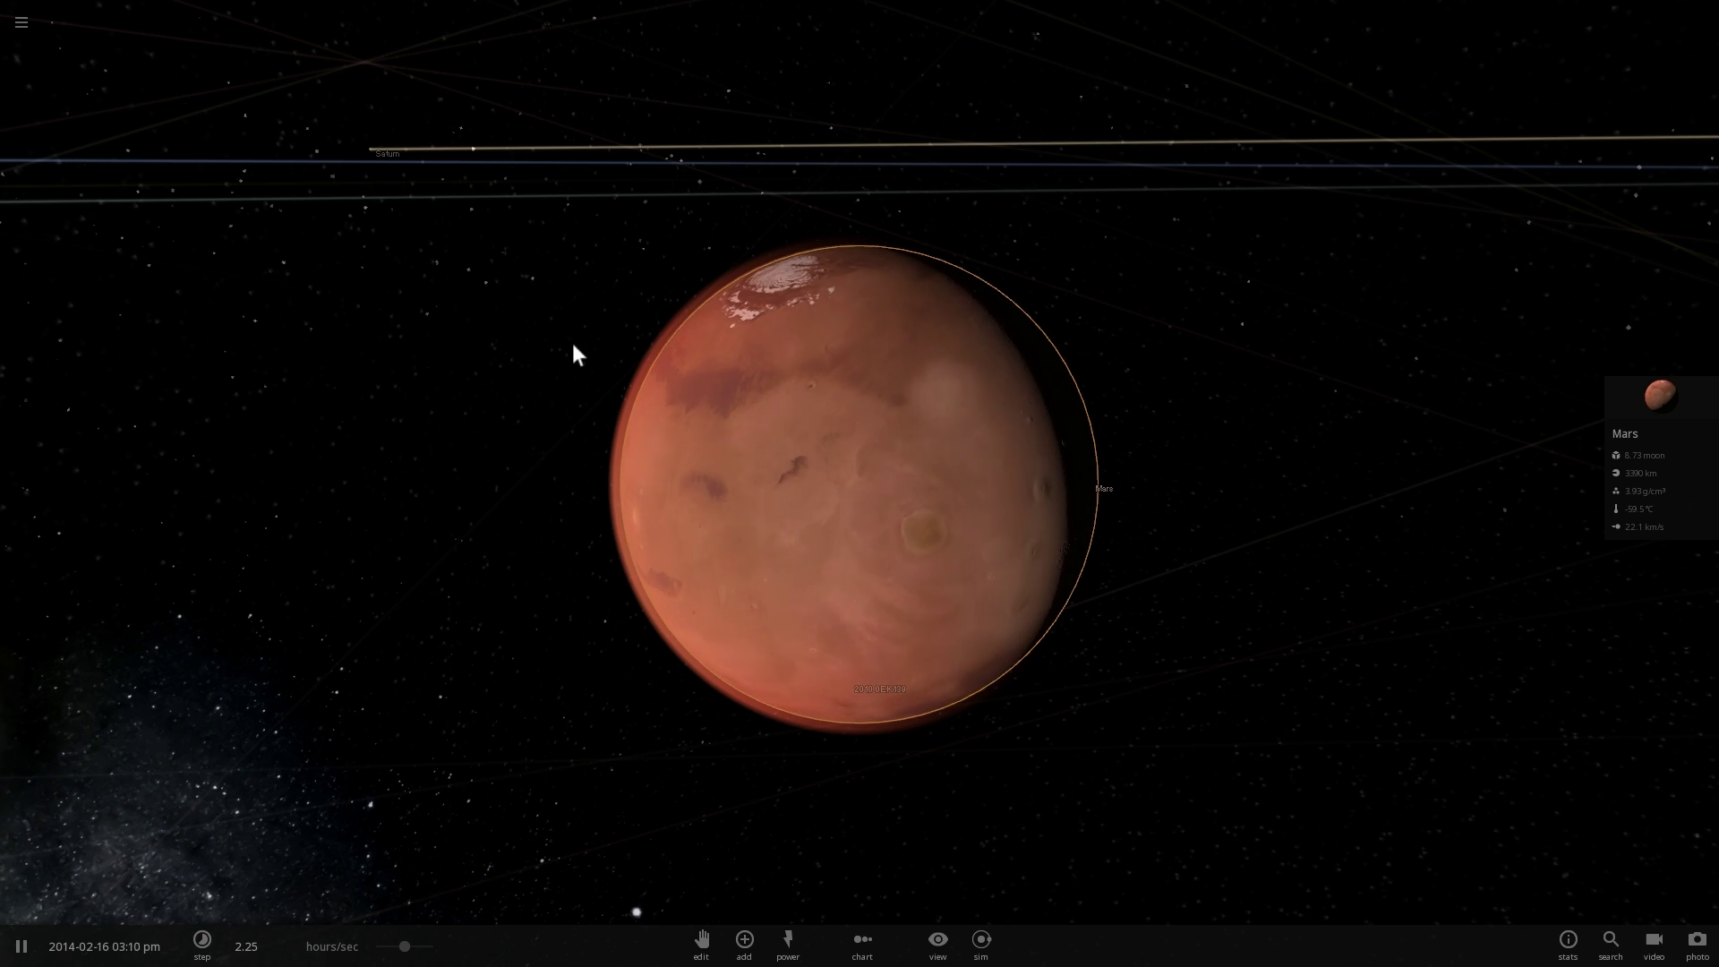
drag(484, 383, 874, 401)
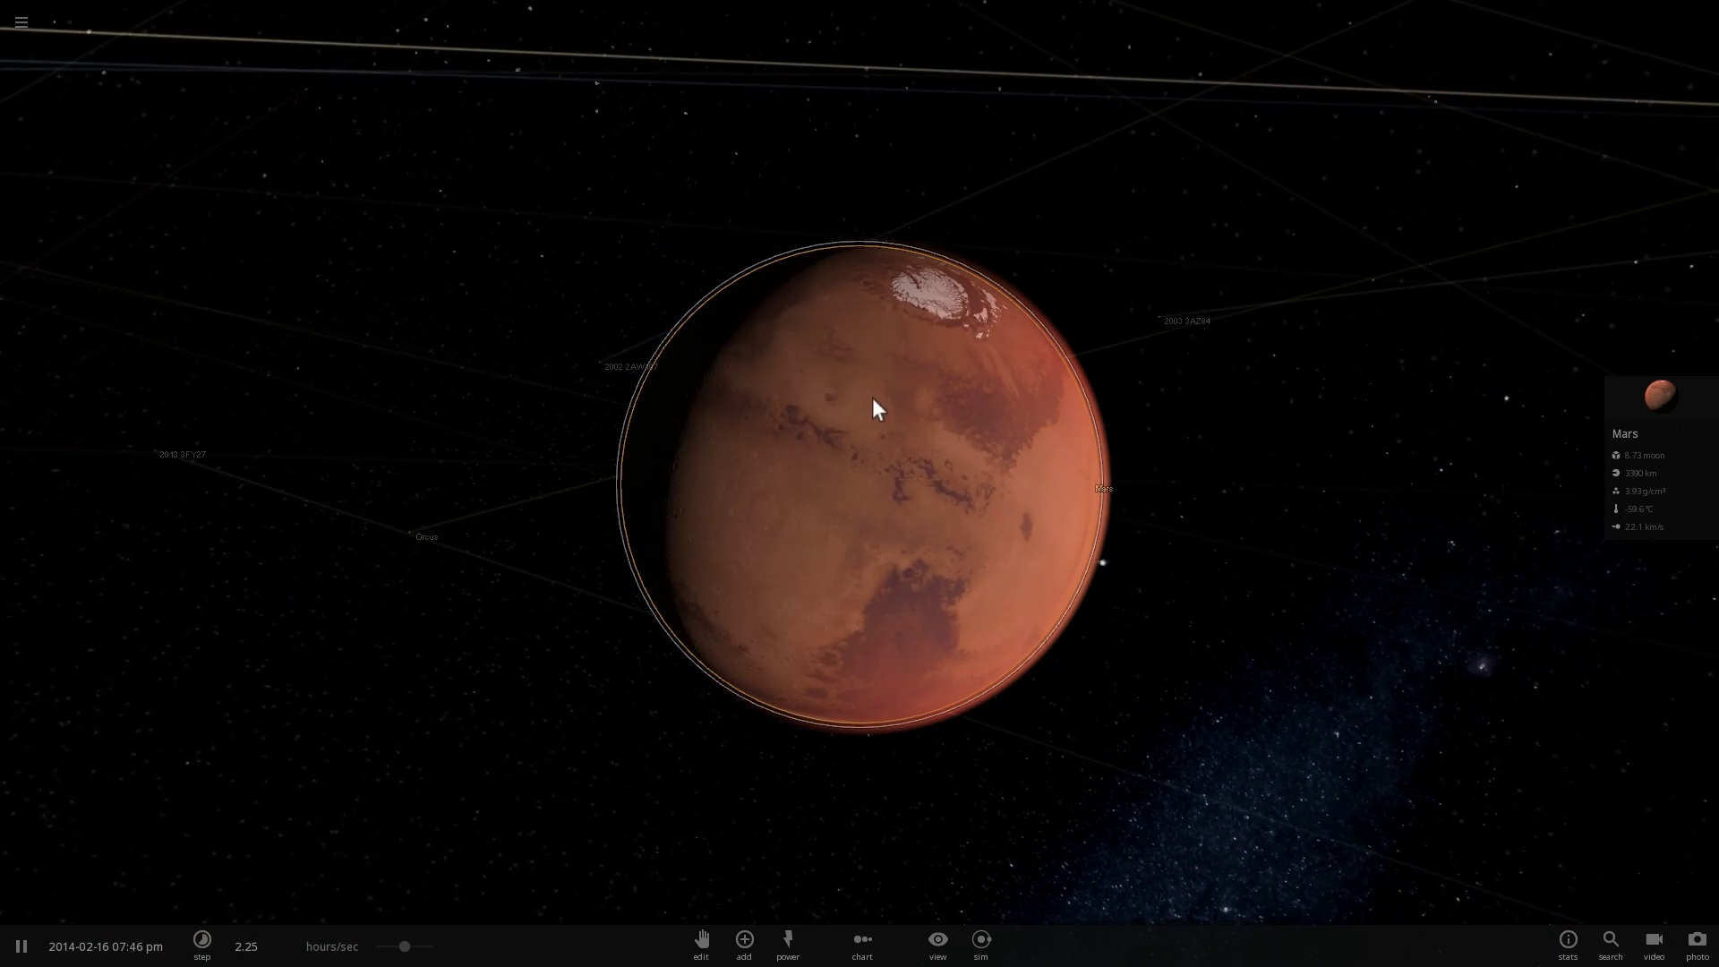
Launch several copies of Mercury at different sides of Mars at 10.0 km/s with the simulation at about 3.77 mins/sec.
click(738, 936)
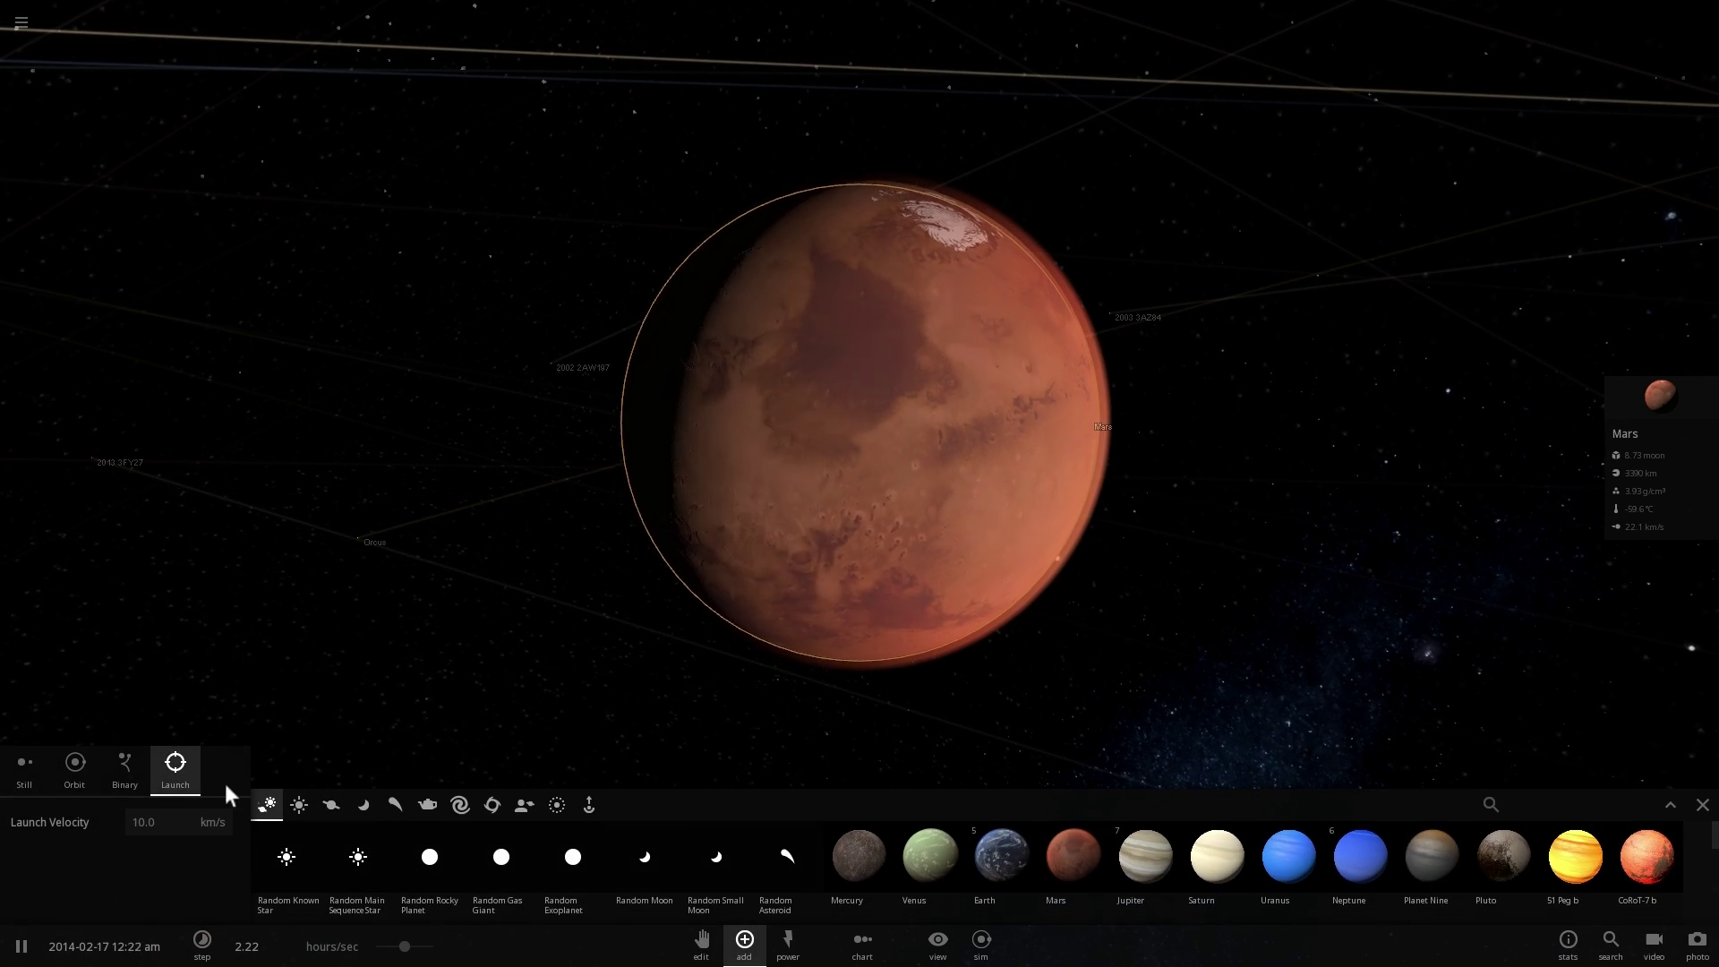
click(323, 813)
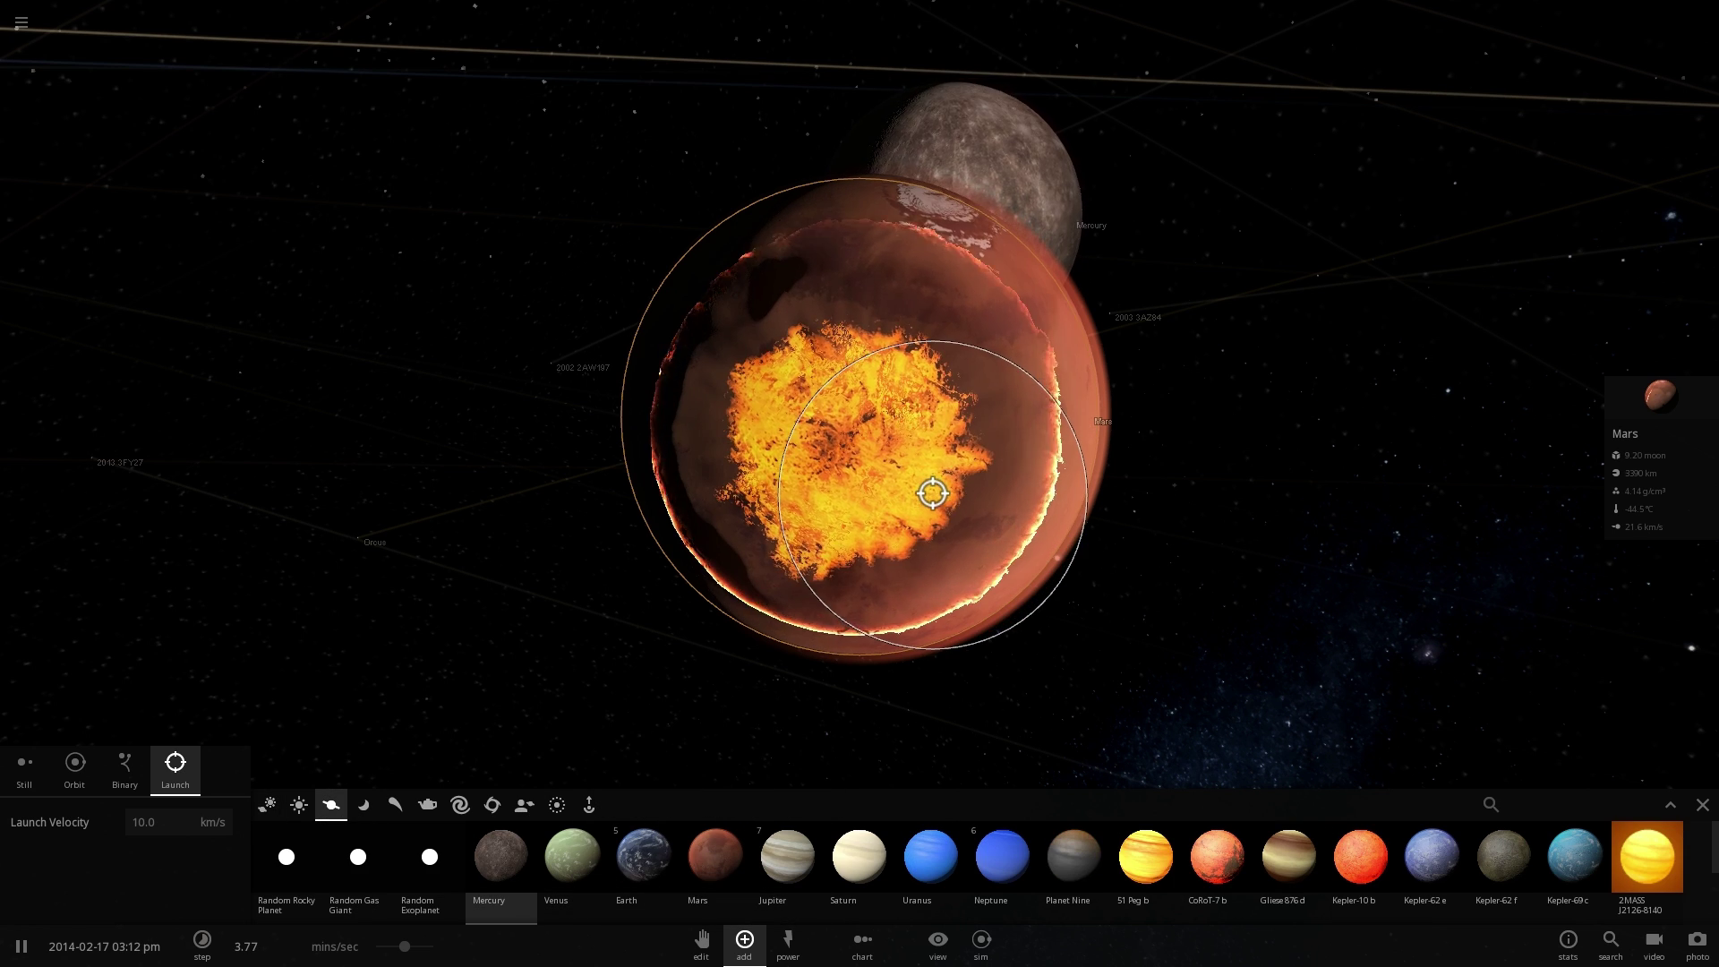
scroll(940, 497, down, 3)
right_drag(936, 497, 887, 334)
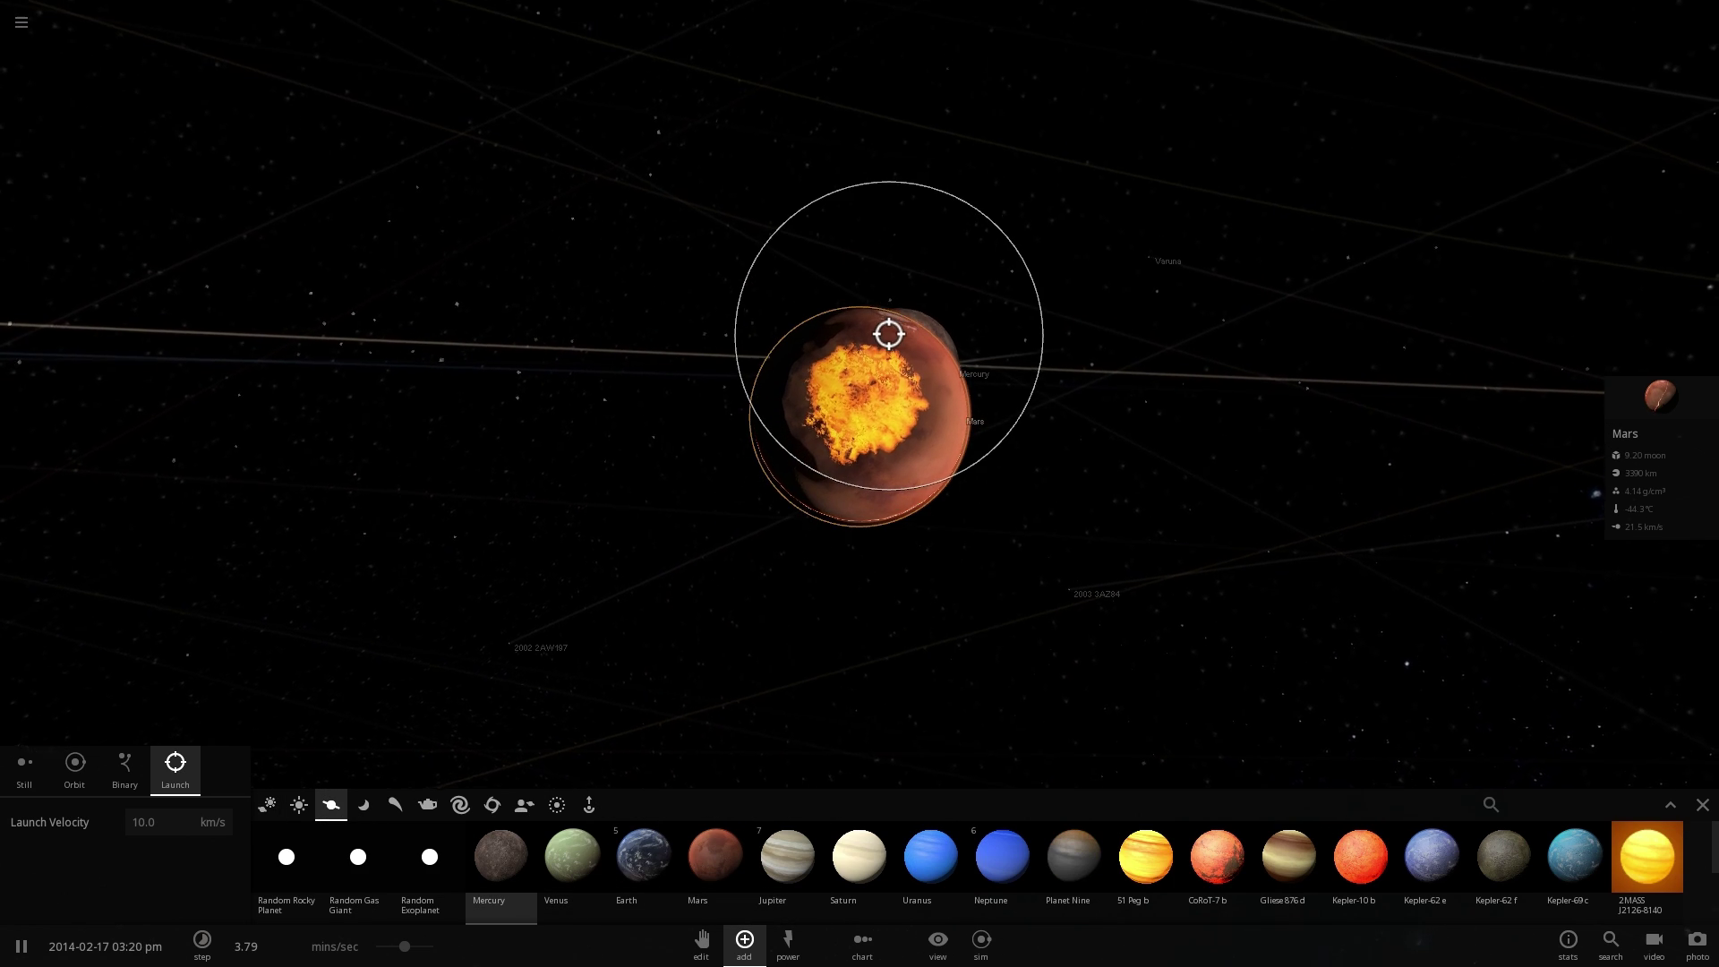
click(887, 333)
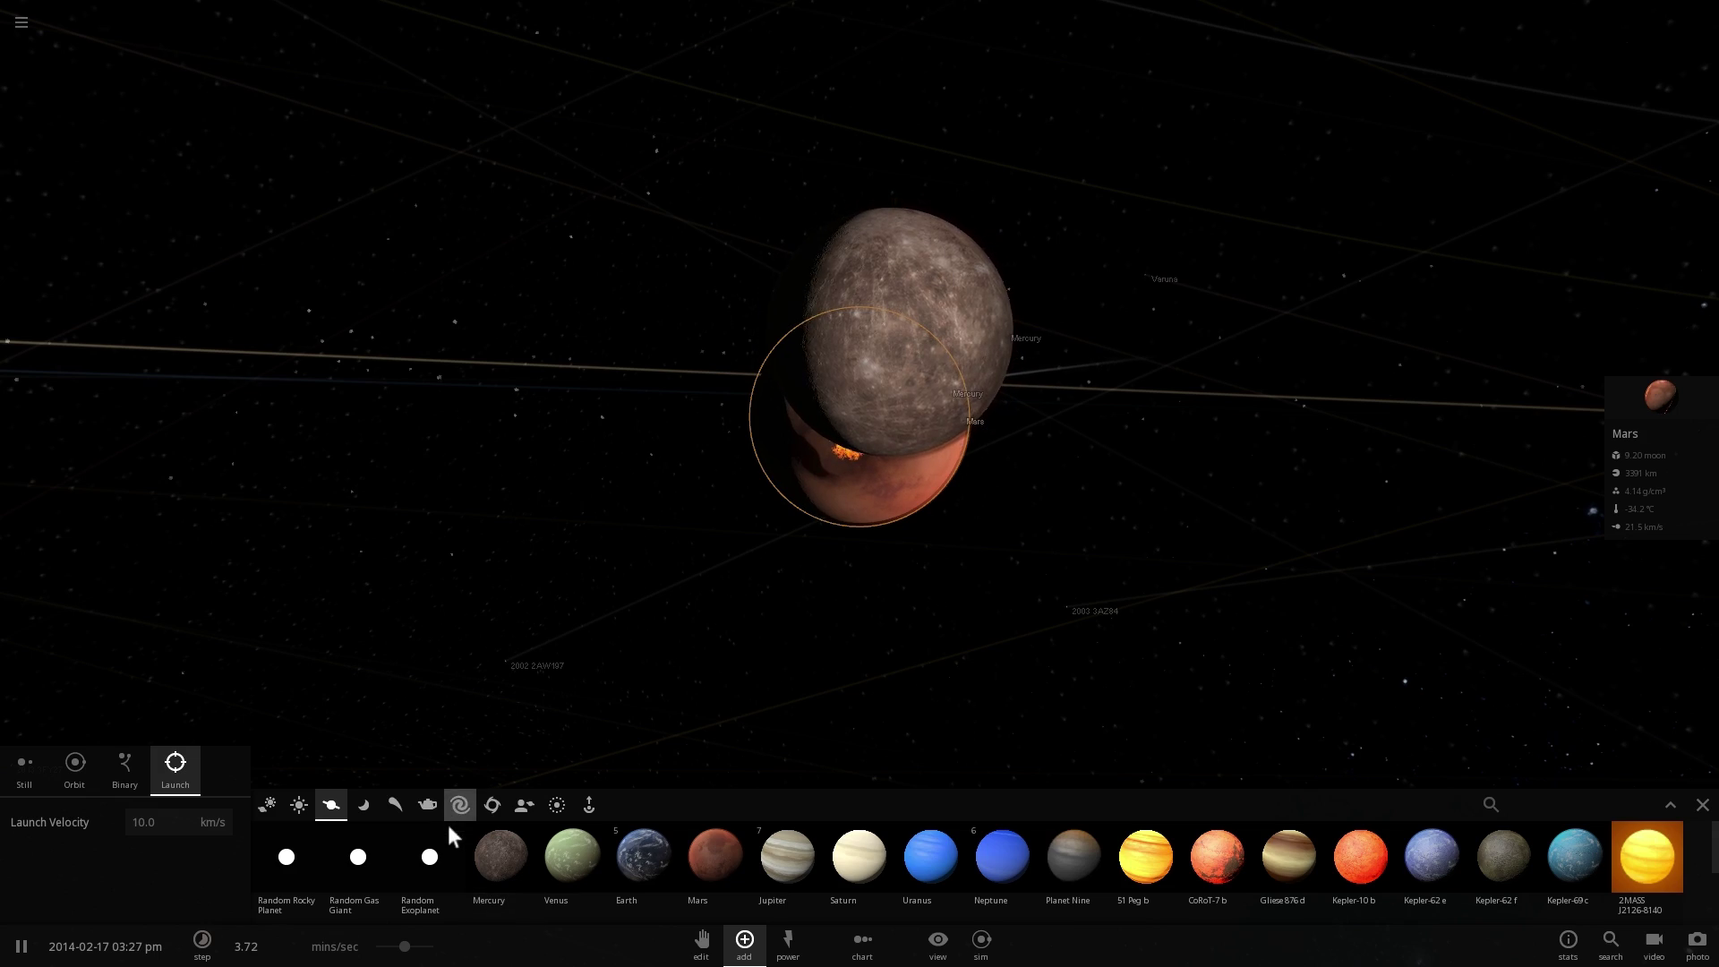
scroll(699, 633, up, 3)
scroll(703, 633, down, 2)
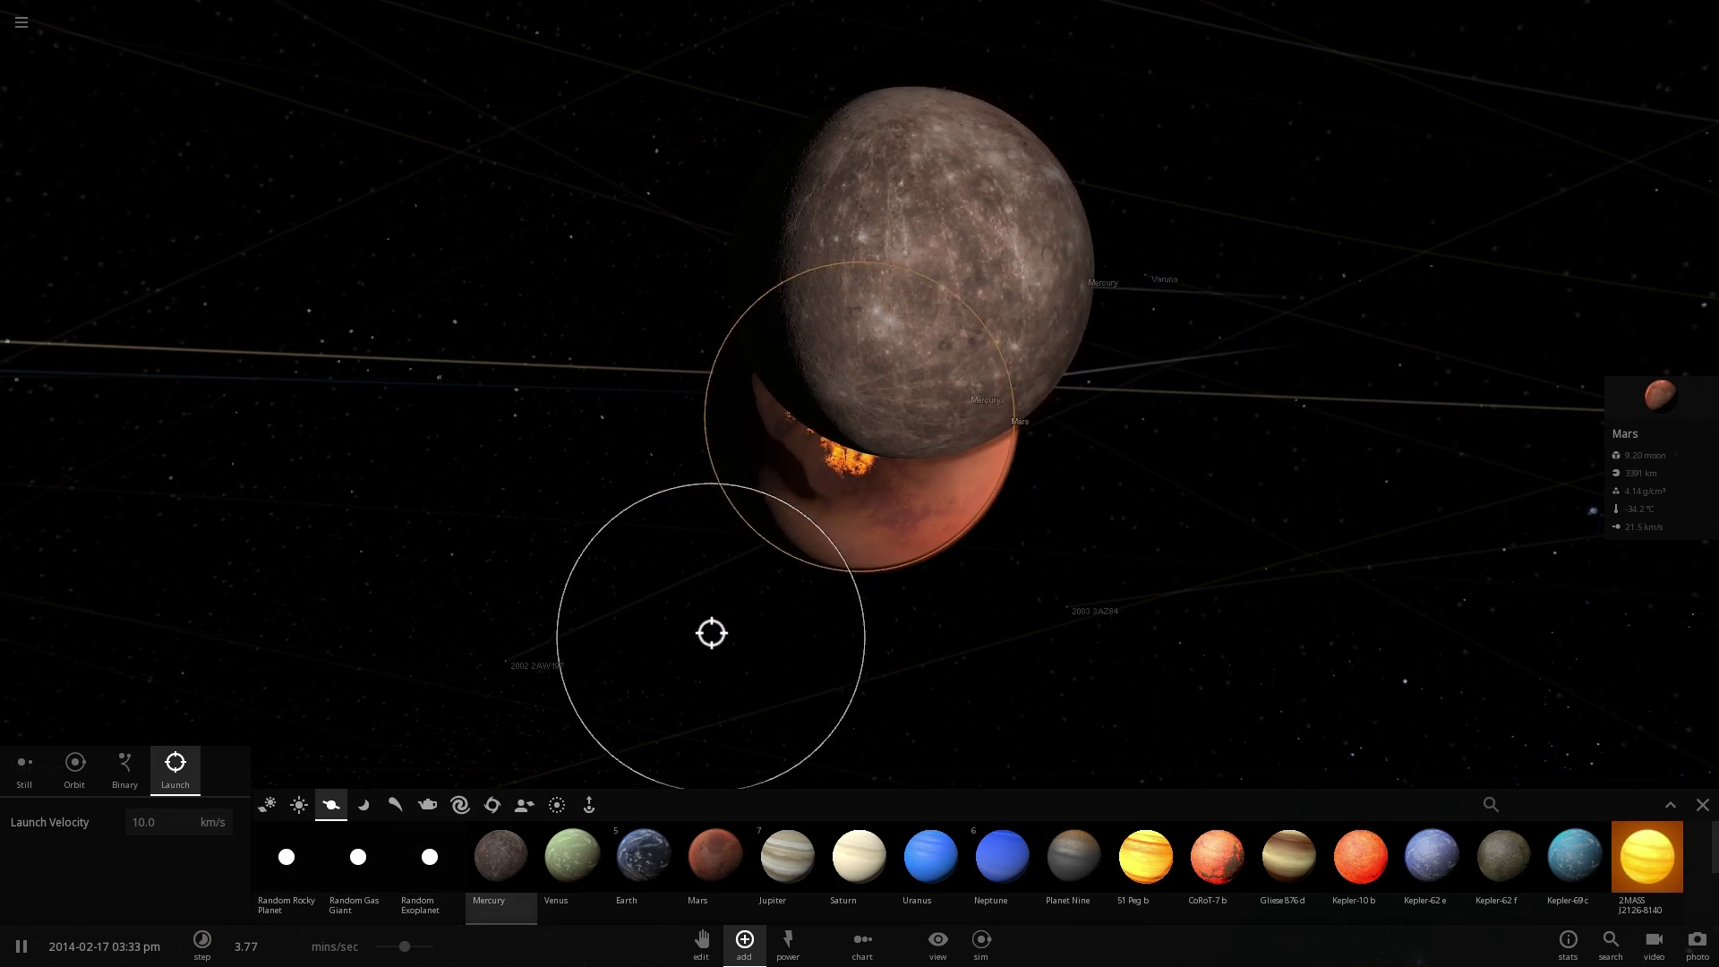
click(773, 579)
right_drag(938, 578, 750, 573)
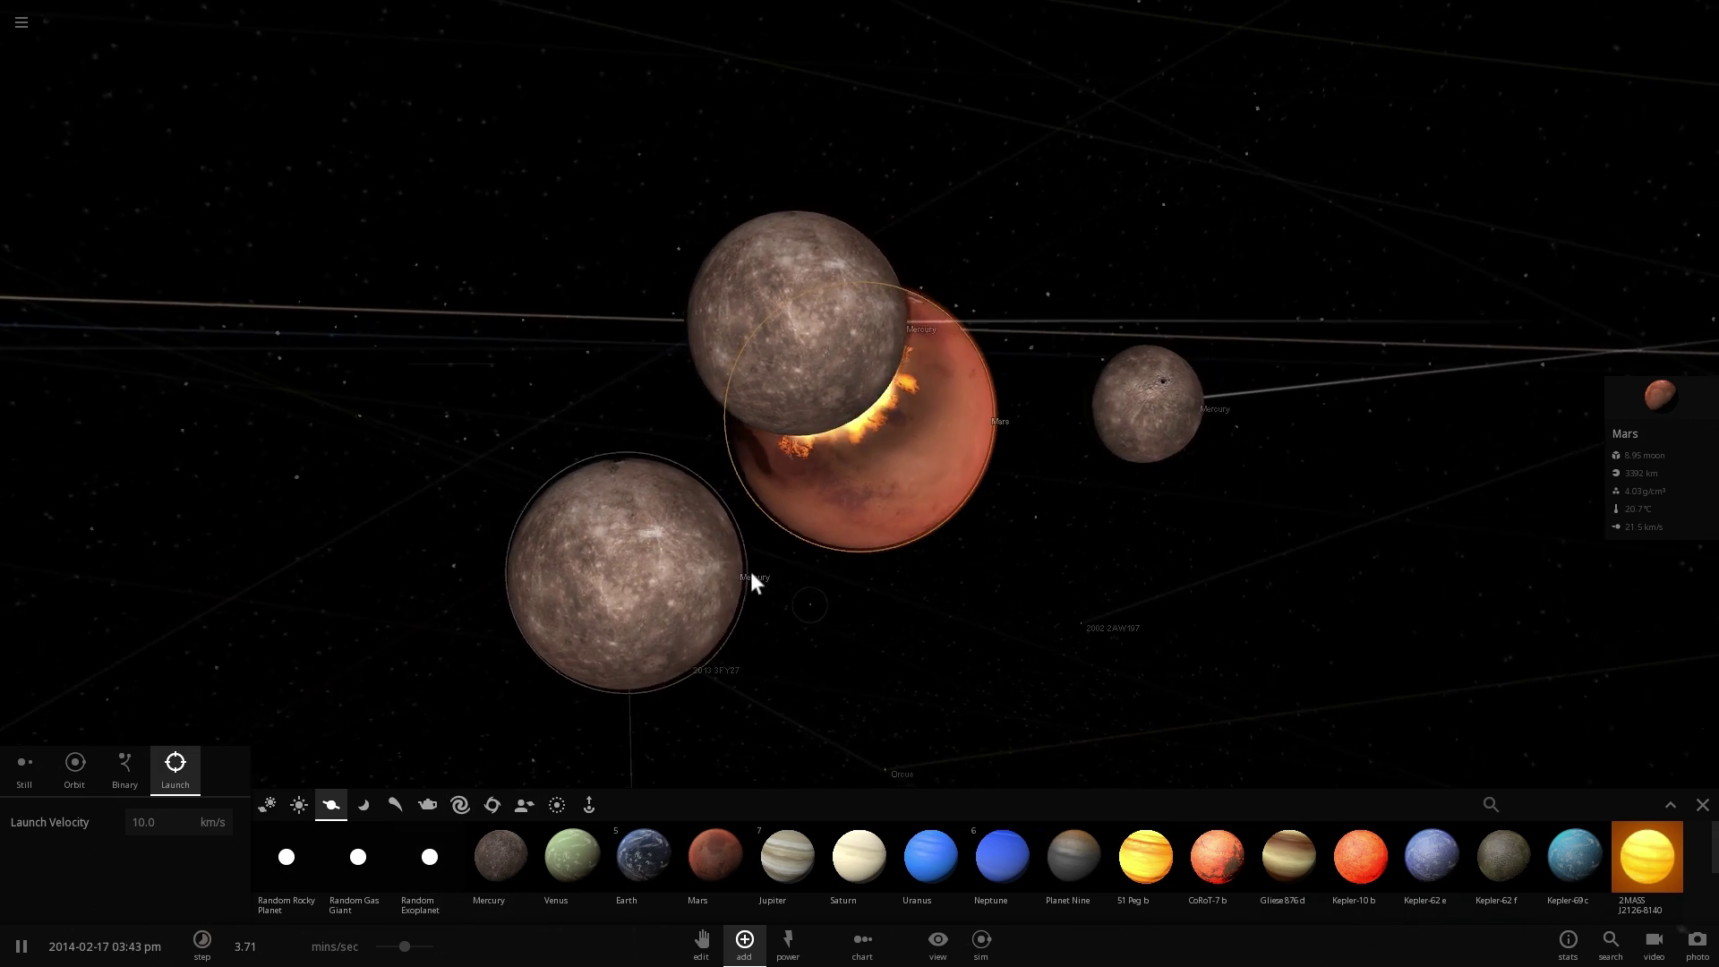
Bombard the molten Mars with repeated Mercury launches at 10.0 km/s with the simulation at about 2.5 hours/sec.
scroll(899, 604, up, 2)
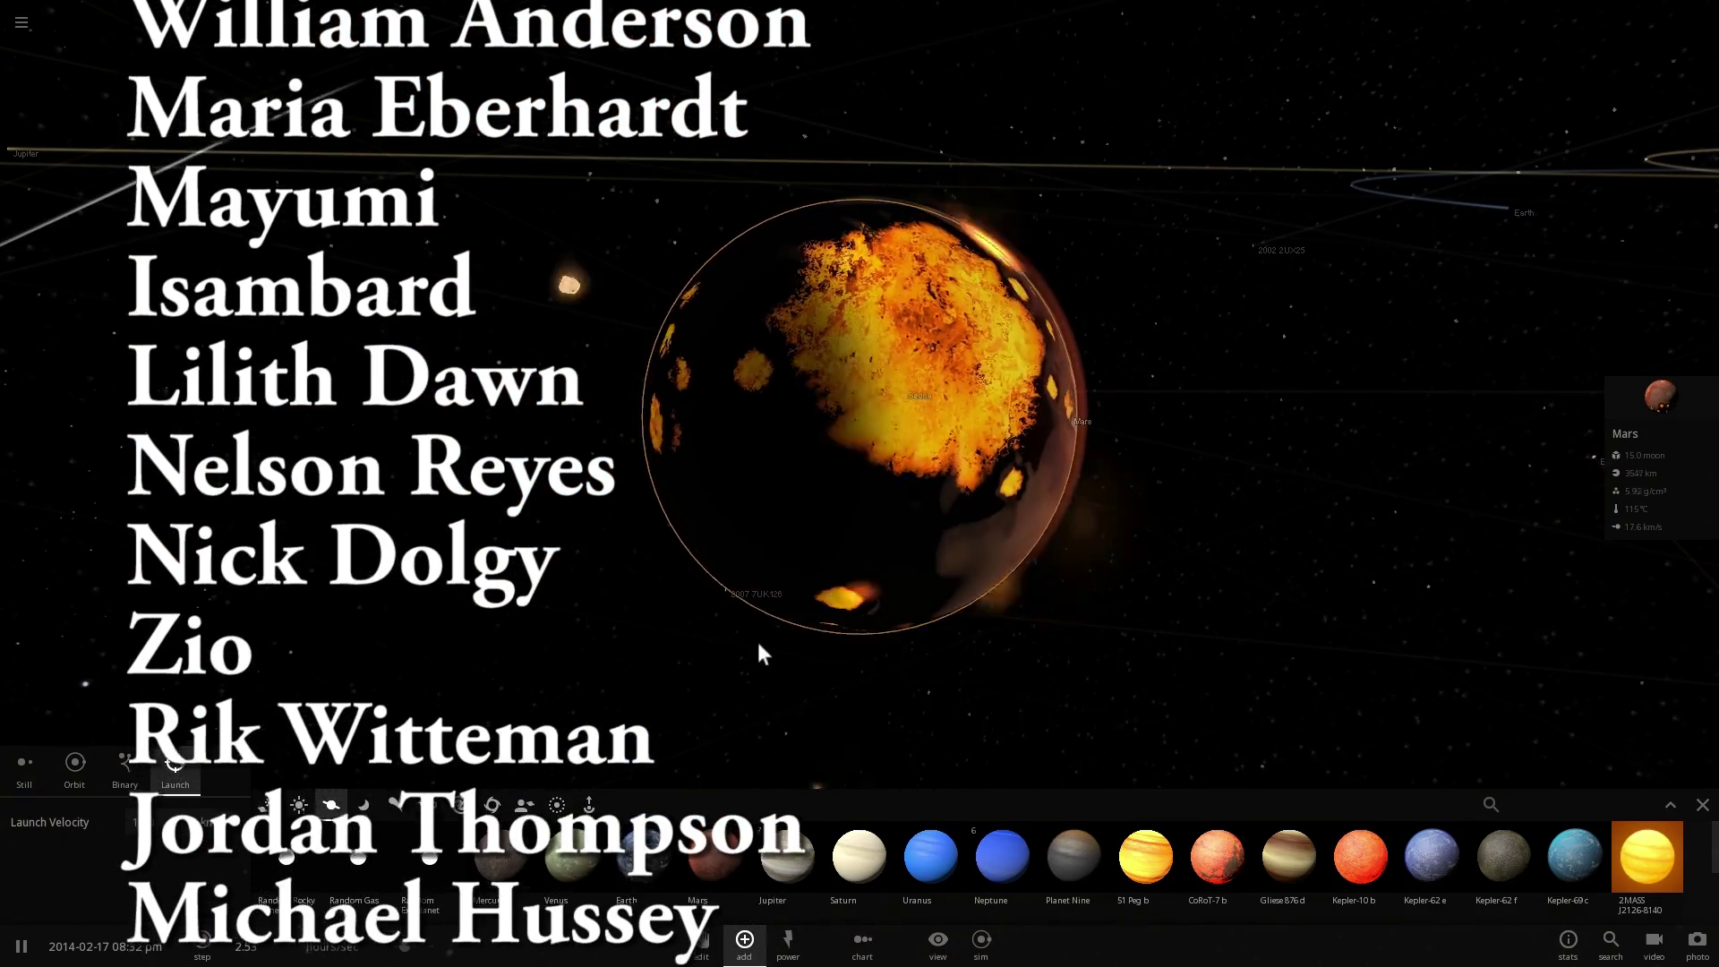
scroll(579, 710, down, 3)
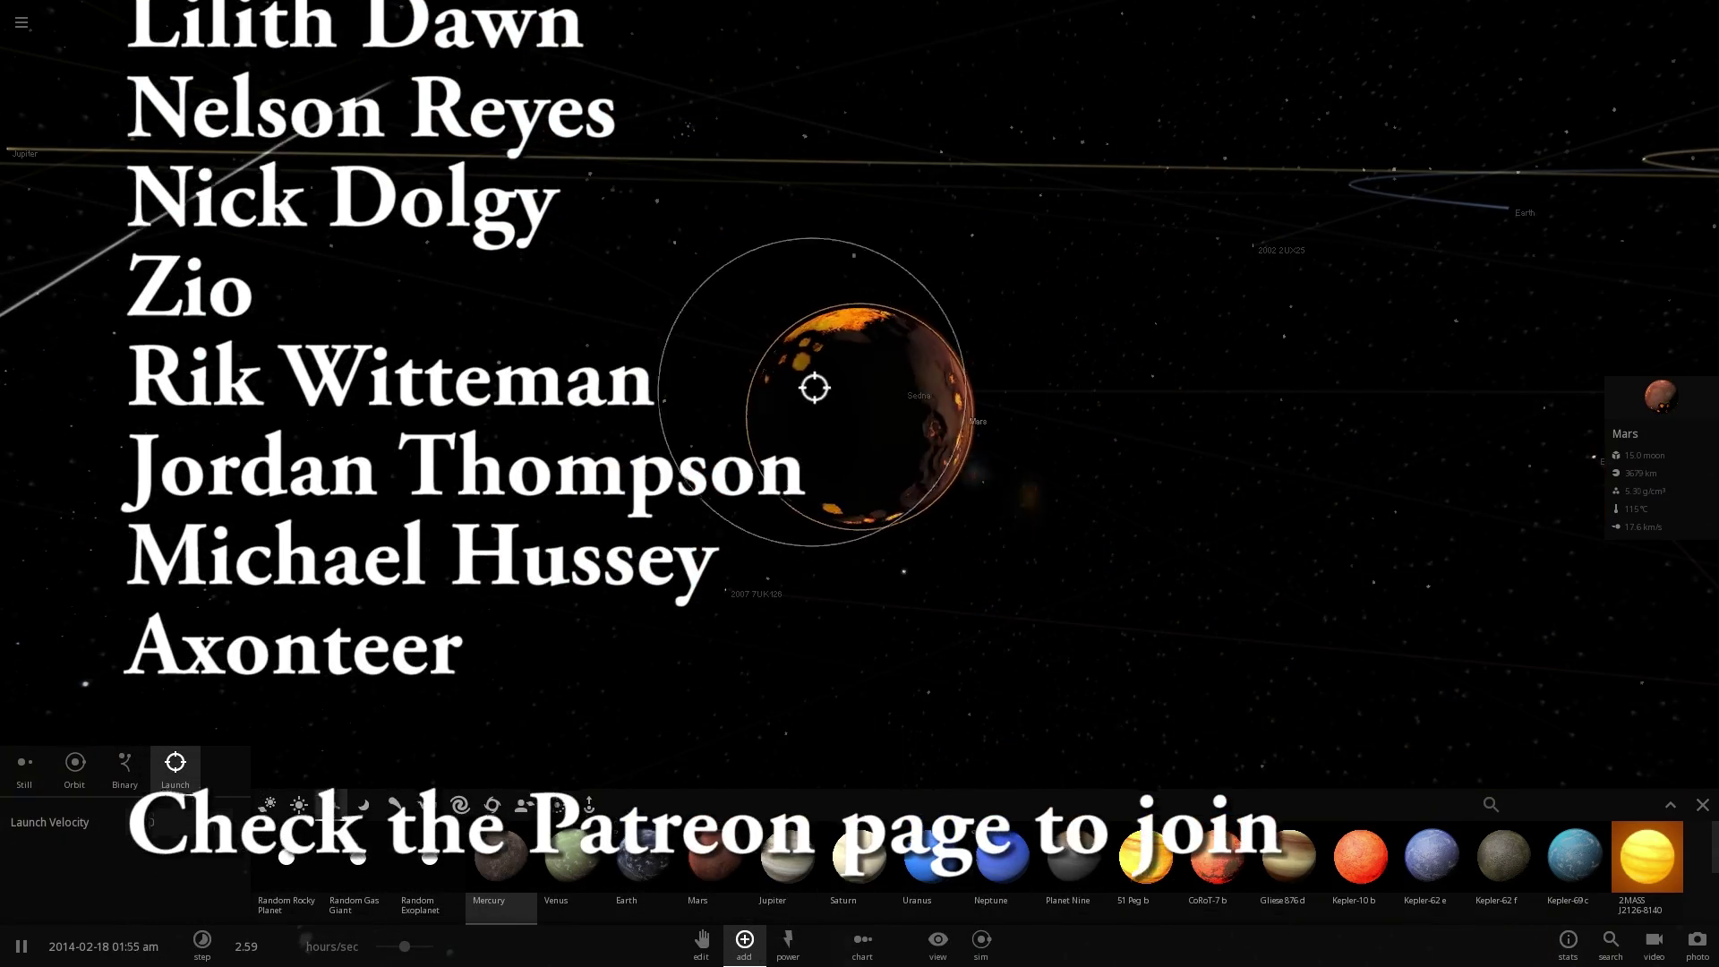
click(841, 358)
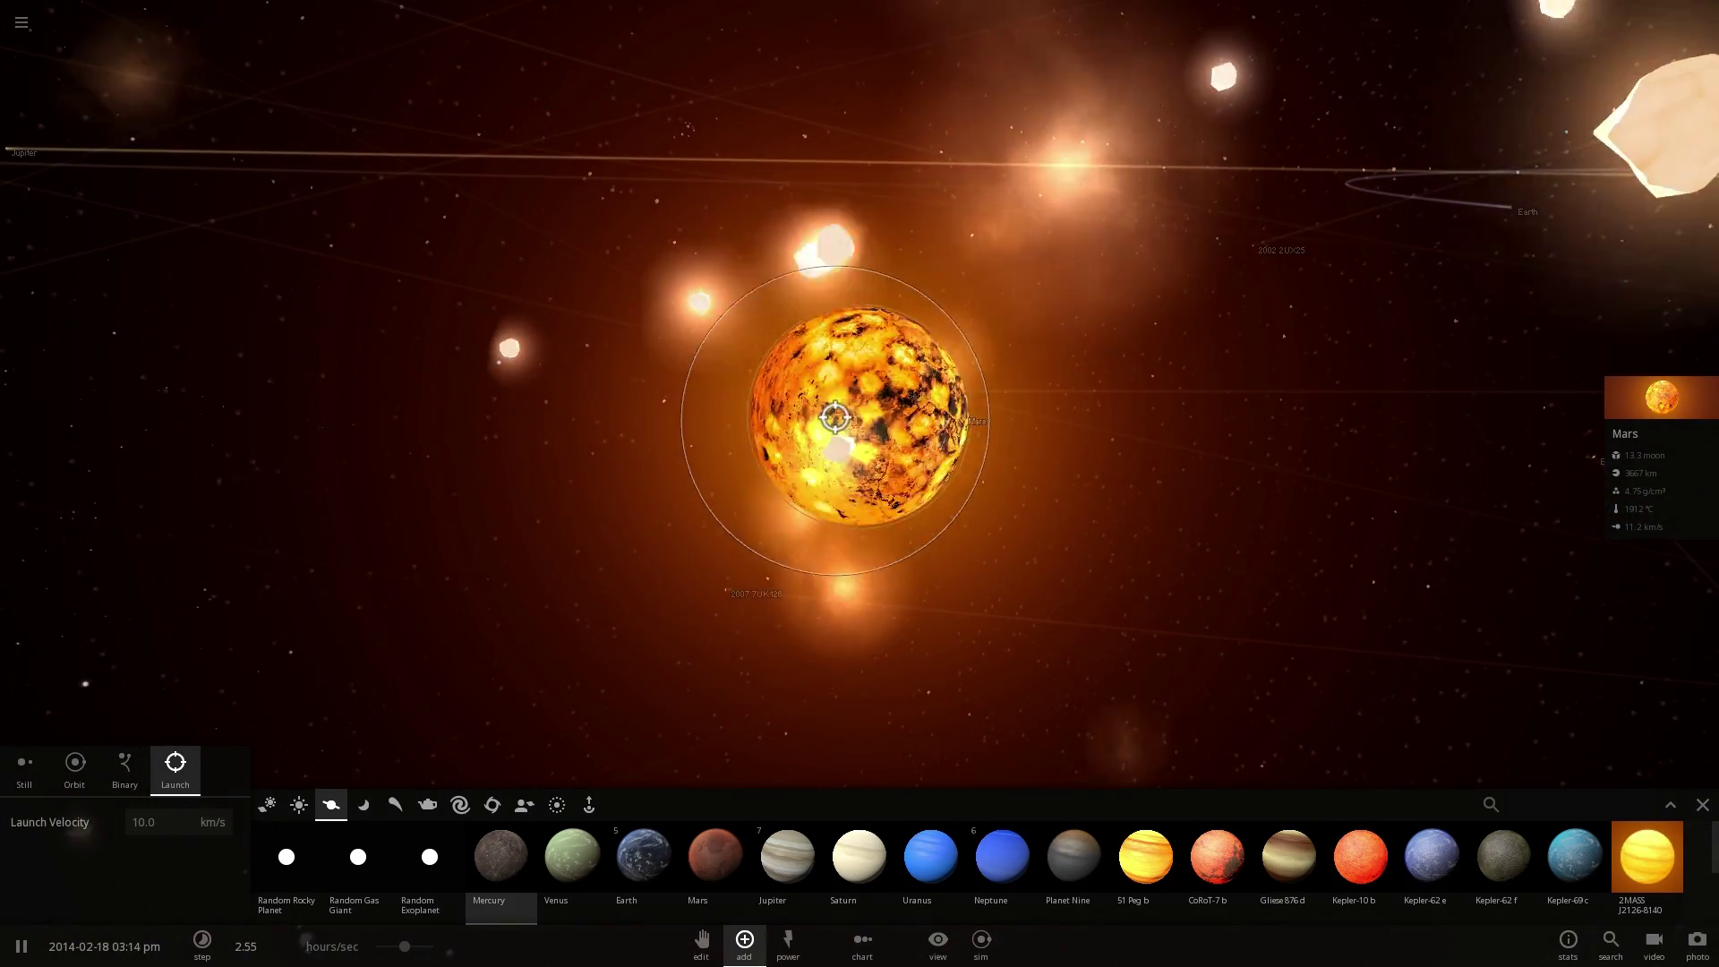
click(834, 417)
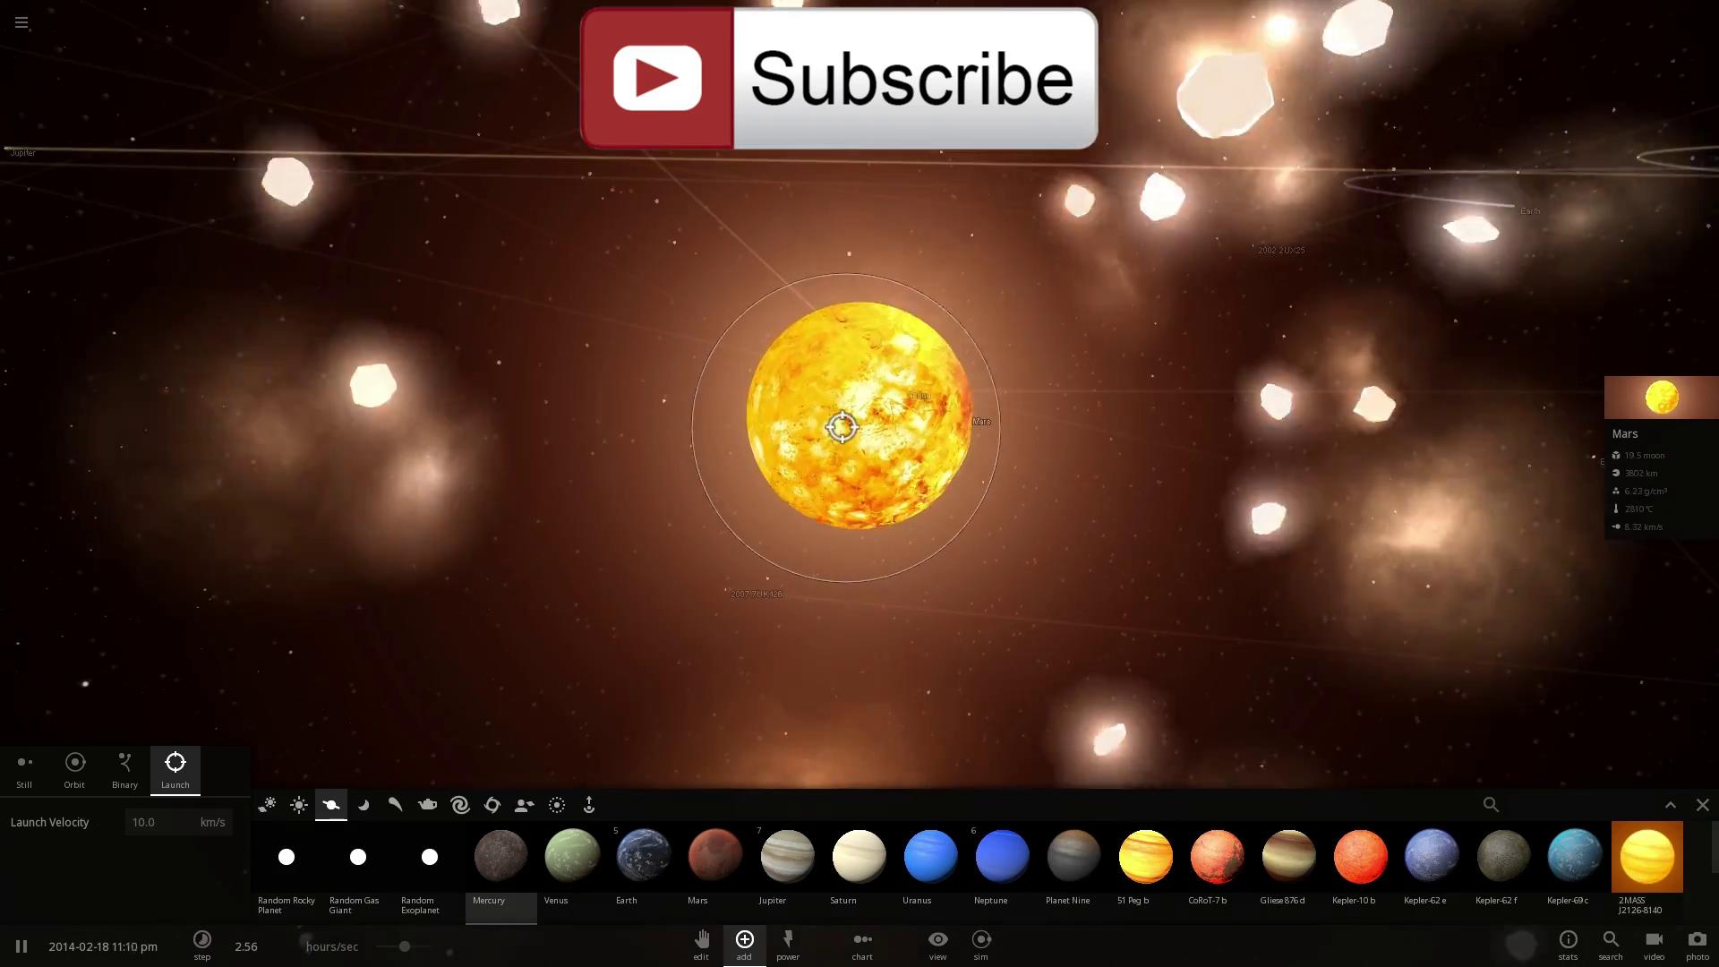
click(836, 430)
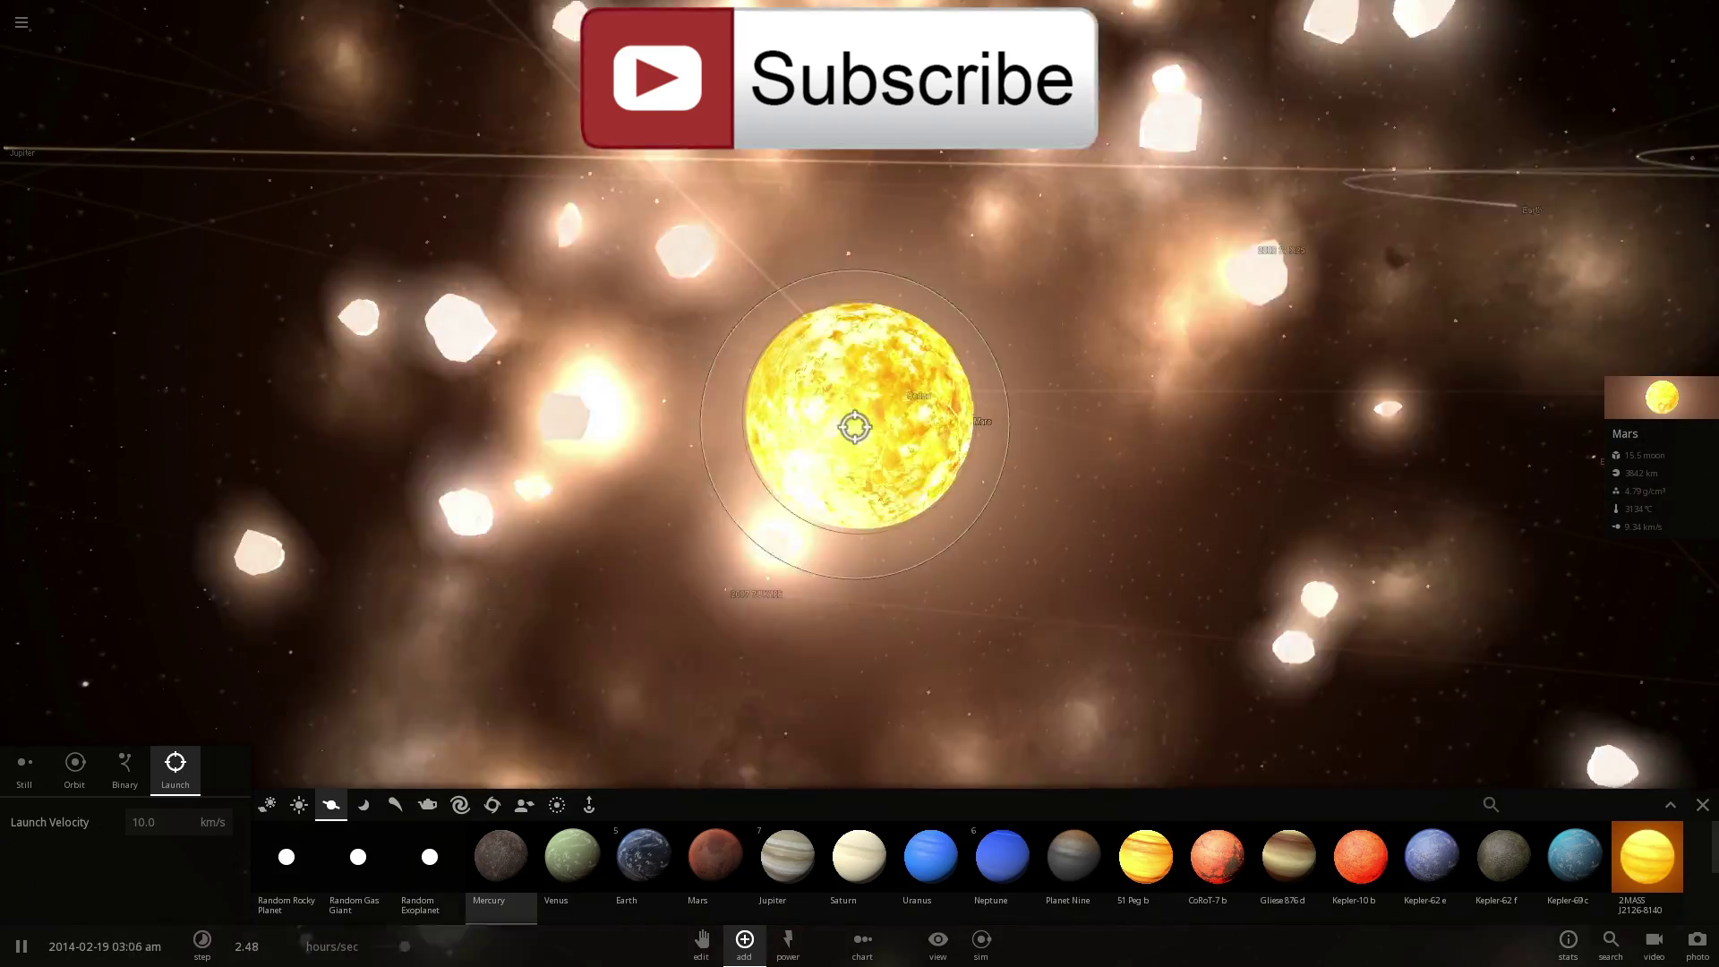
click(851, 426)
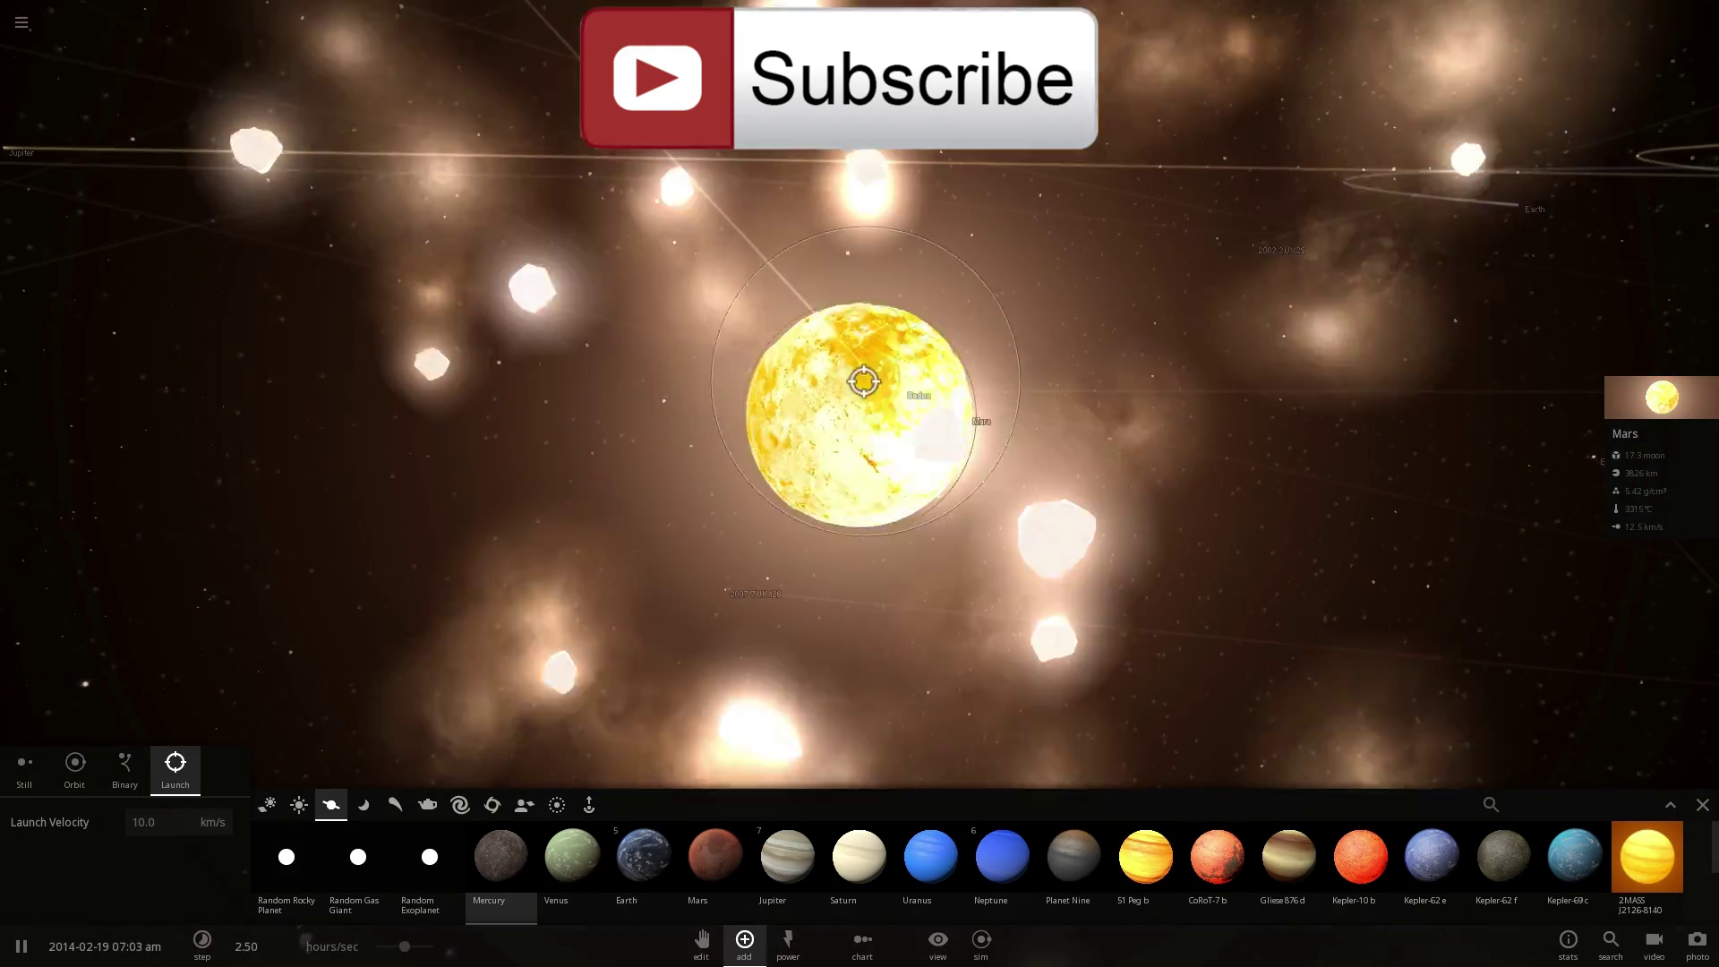
click(845, 421)
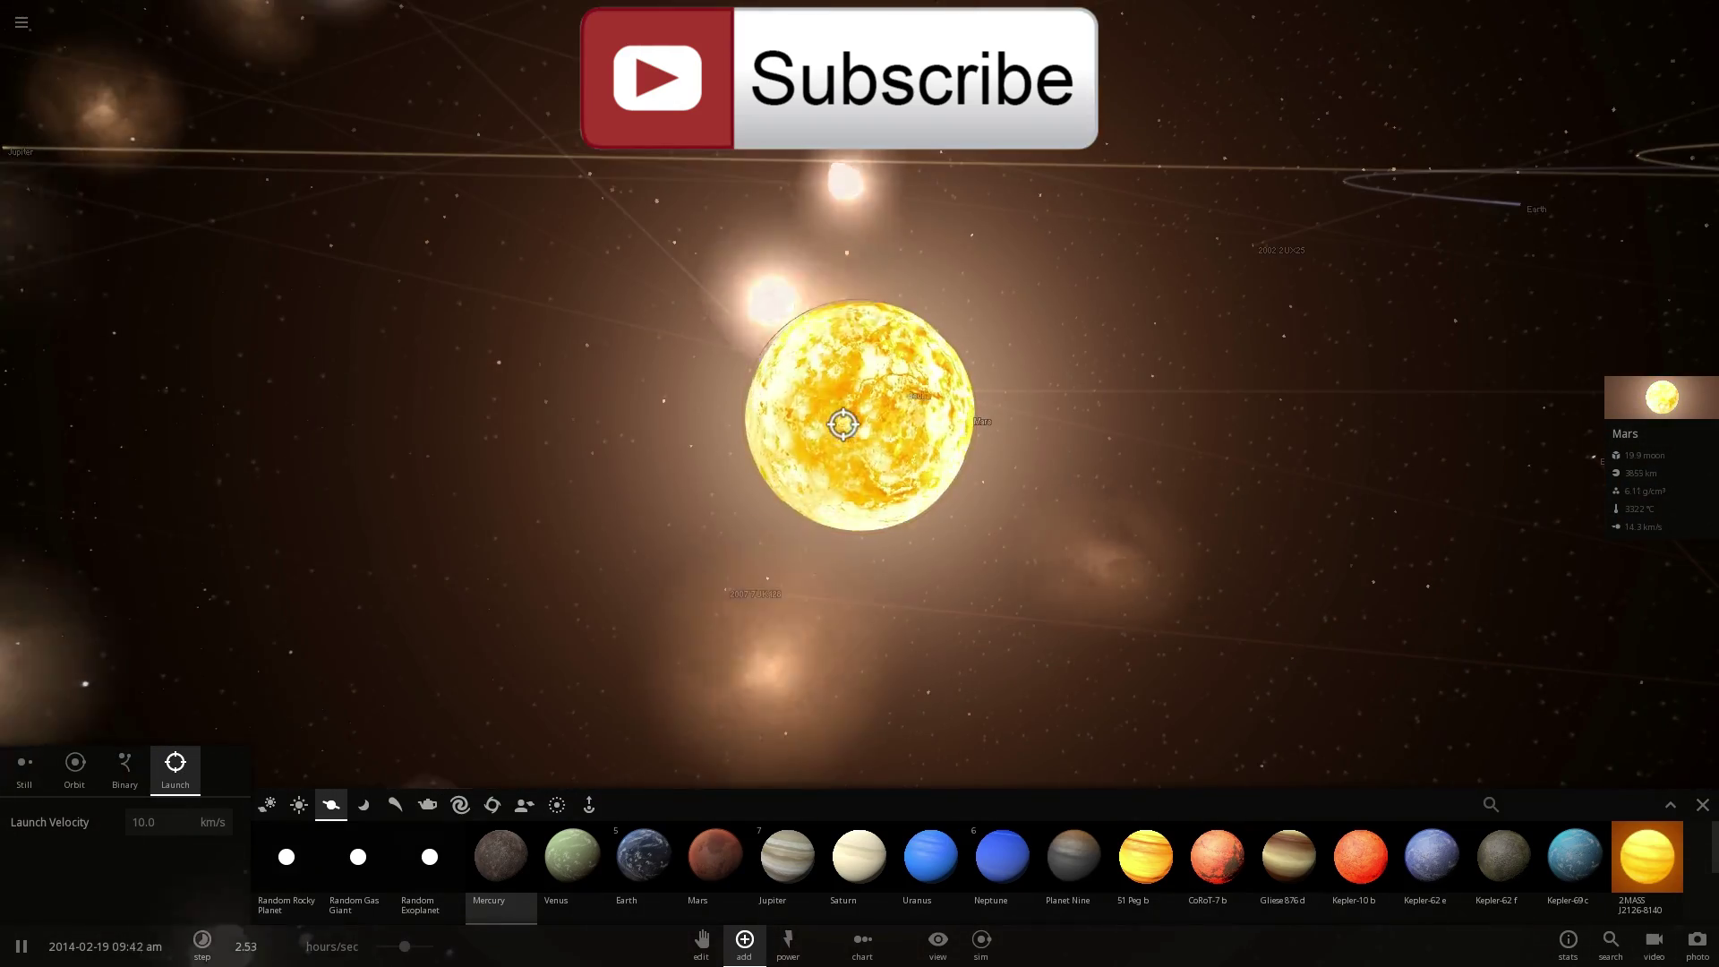
click(864, 377)
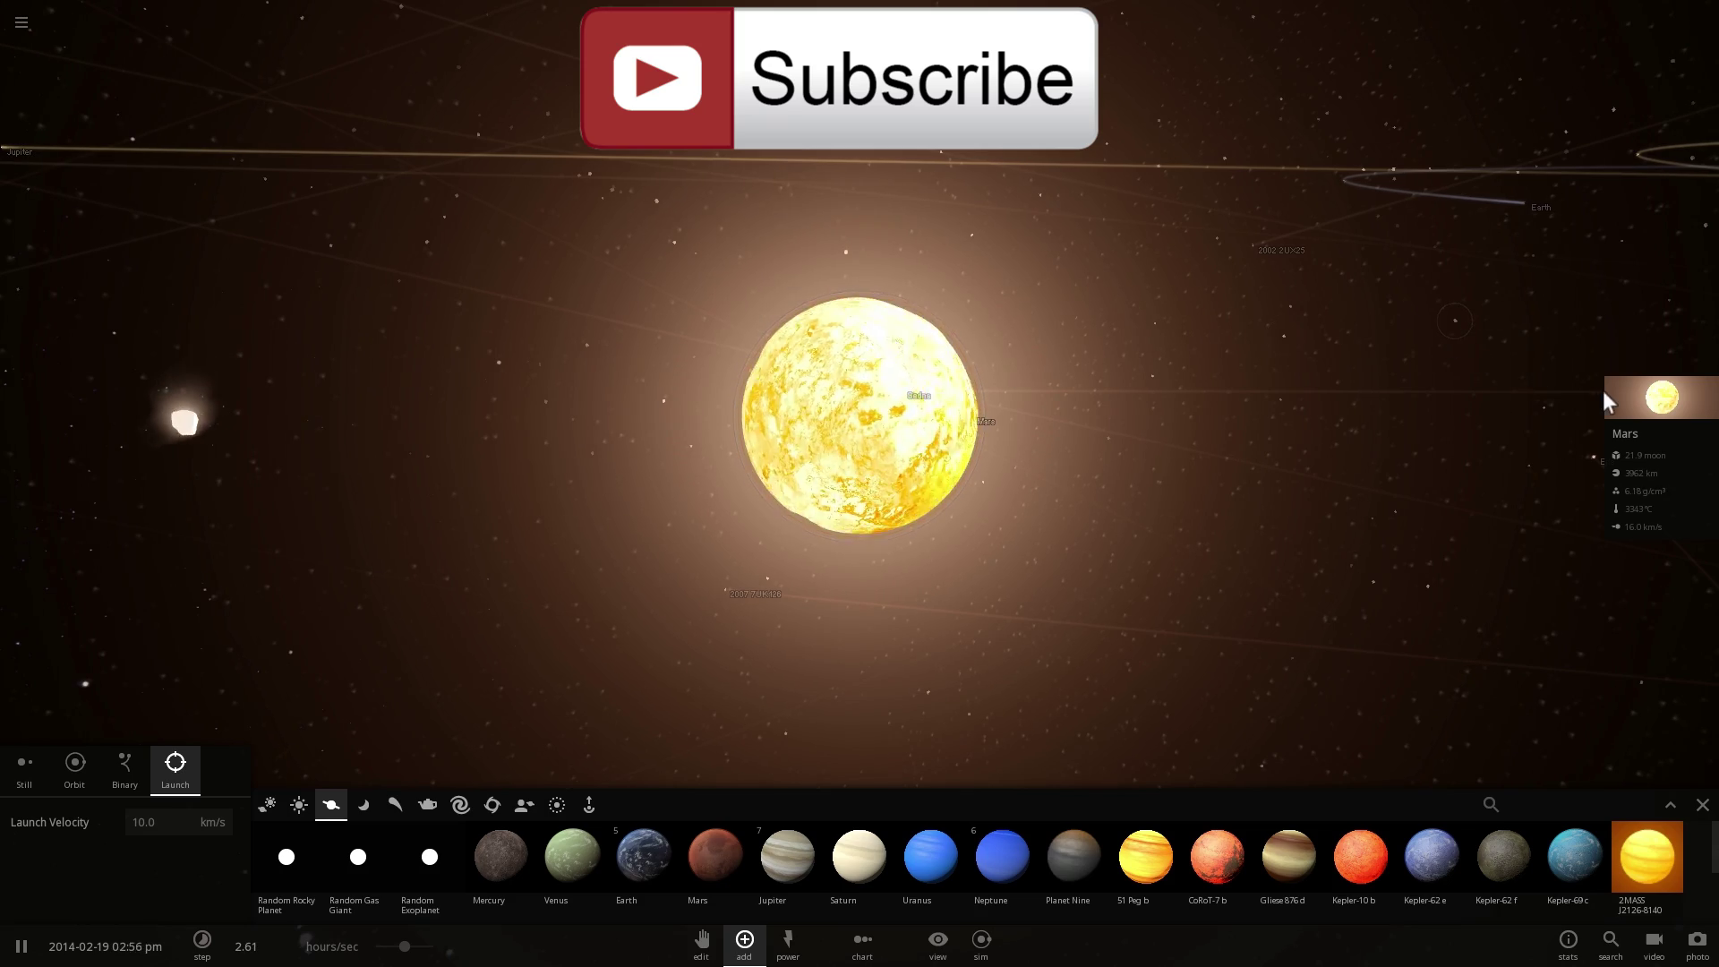
Open the properties of the bombarded Mars and view its material composition.
click(1616, 394)
click(1577, 257)
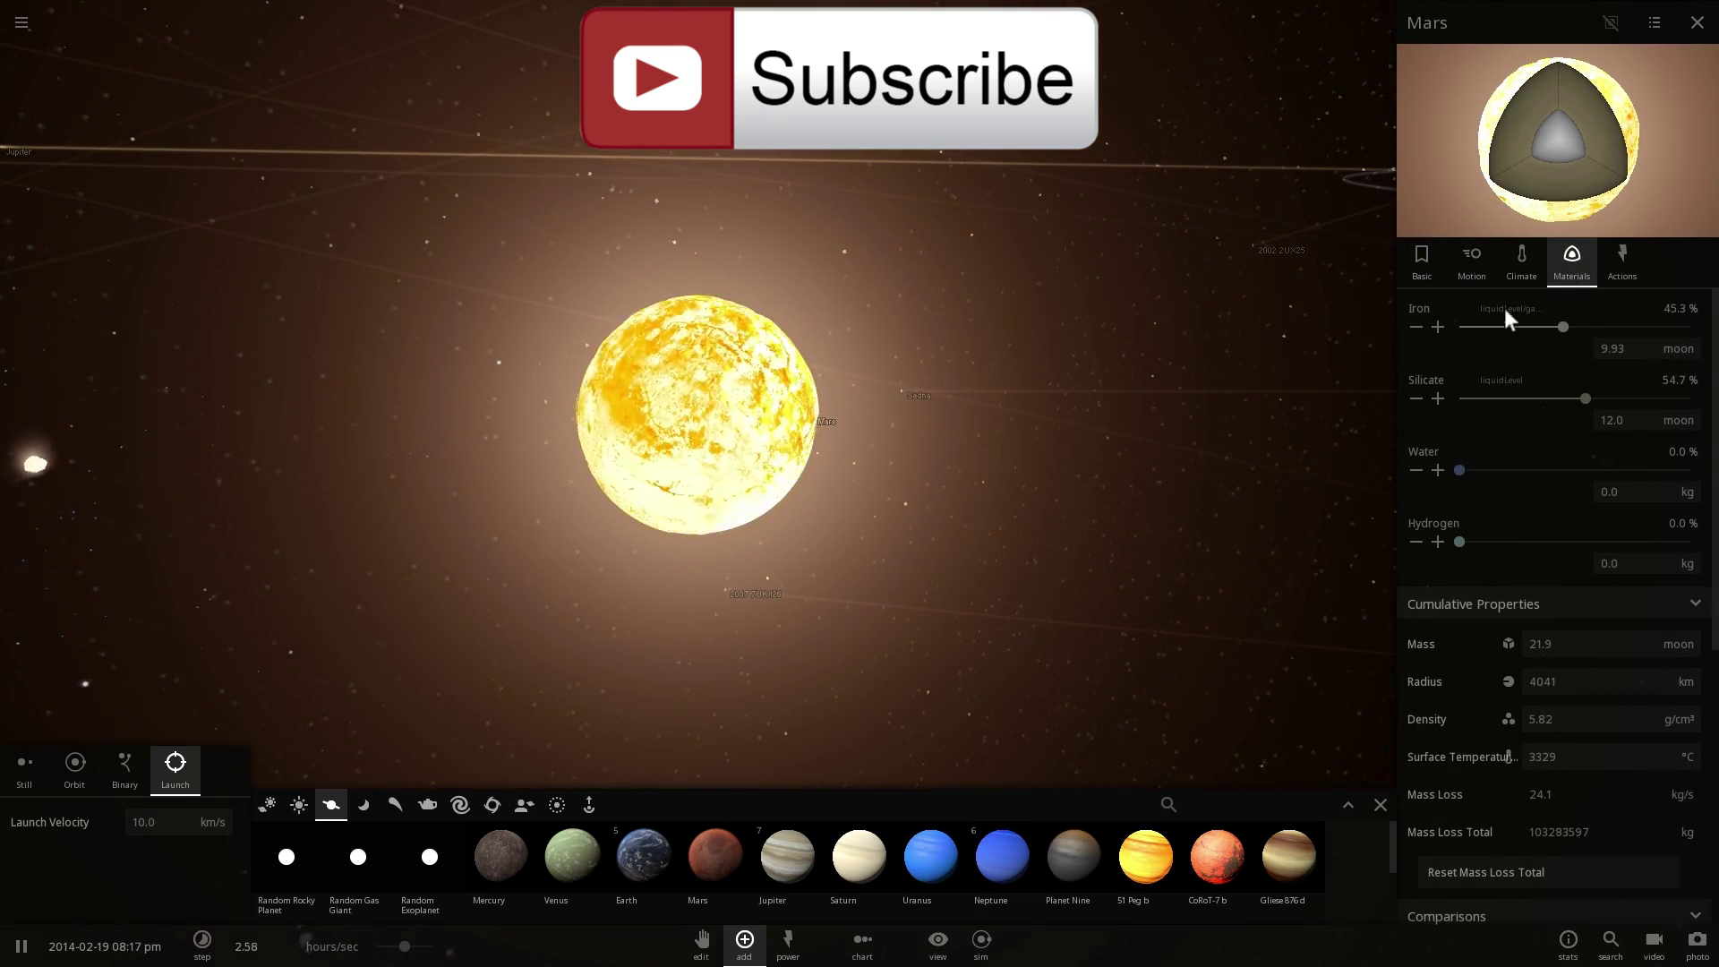
View the basic properties of the molten Mars, including its mass, with the planet shown closer.
click(1422, 263)
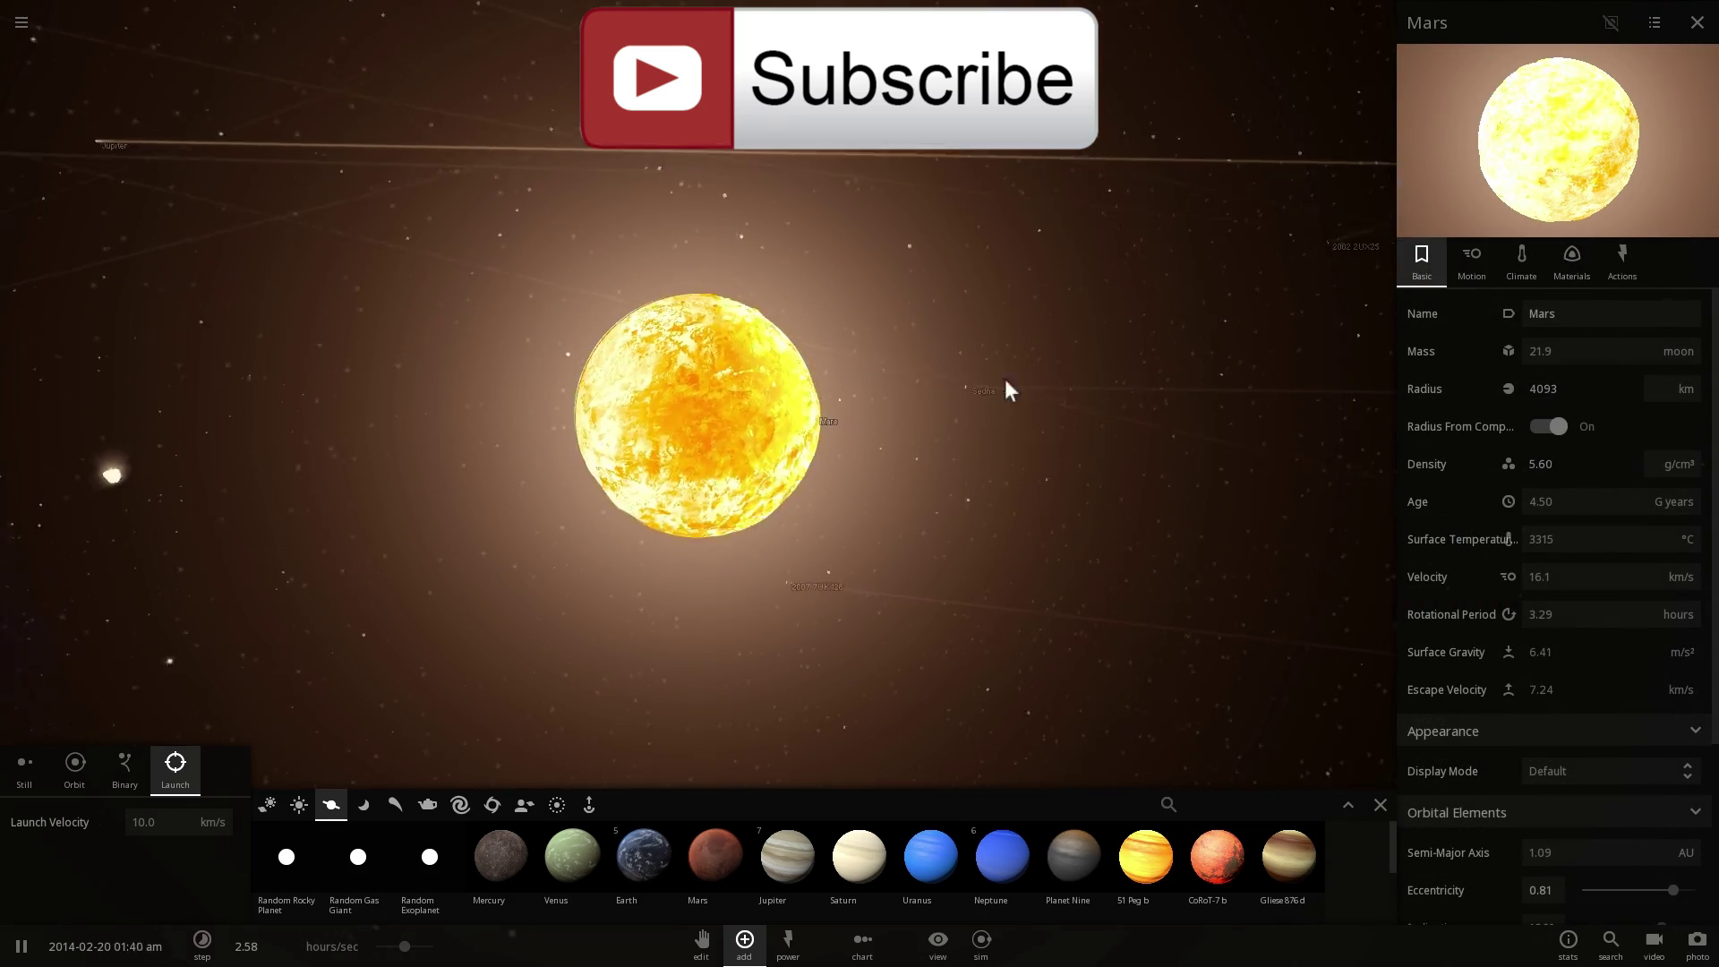
scroll(900, 395, up, 3)
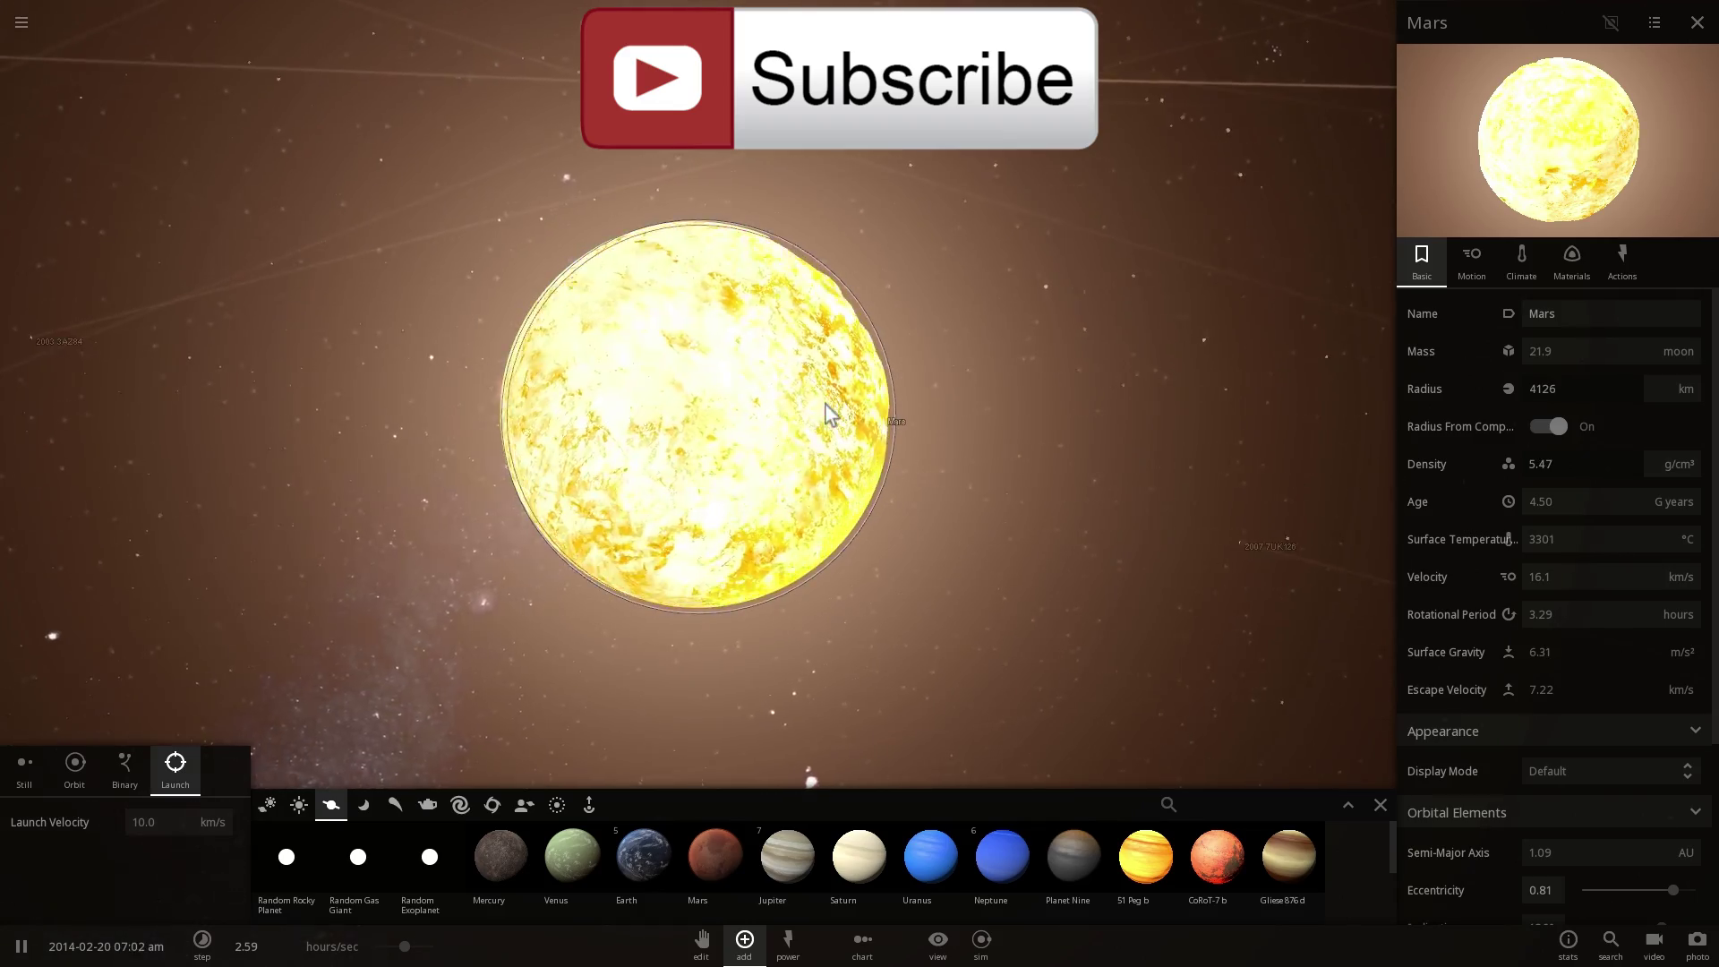
click(1508, 351)
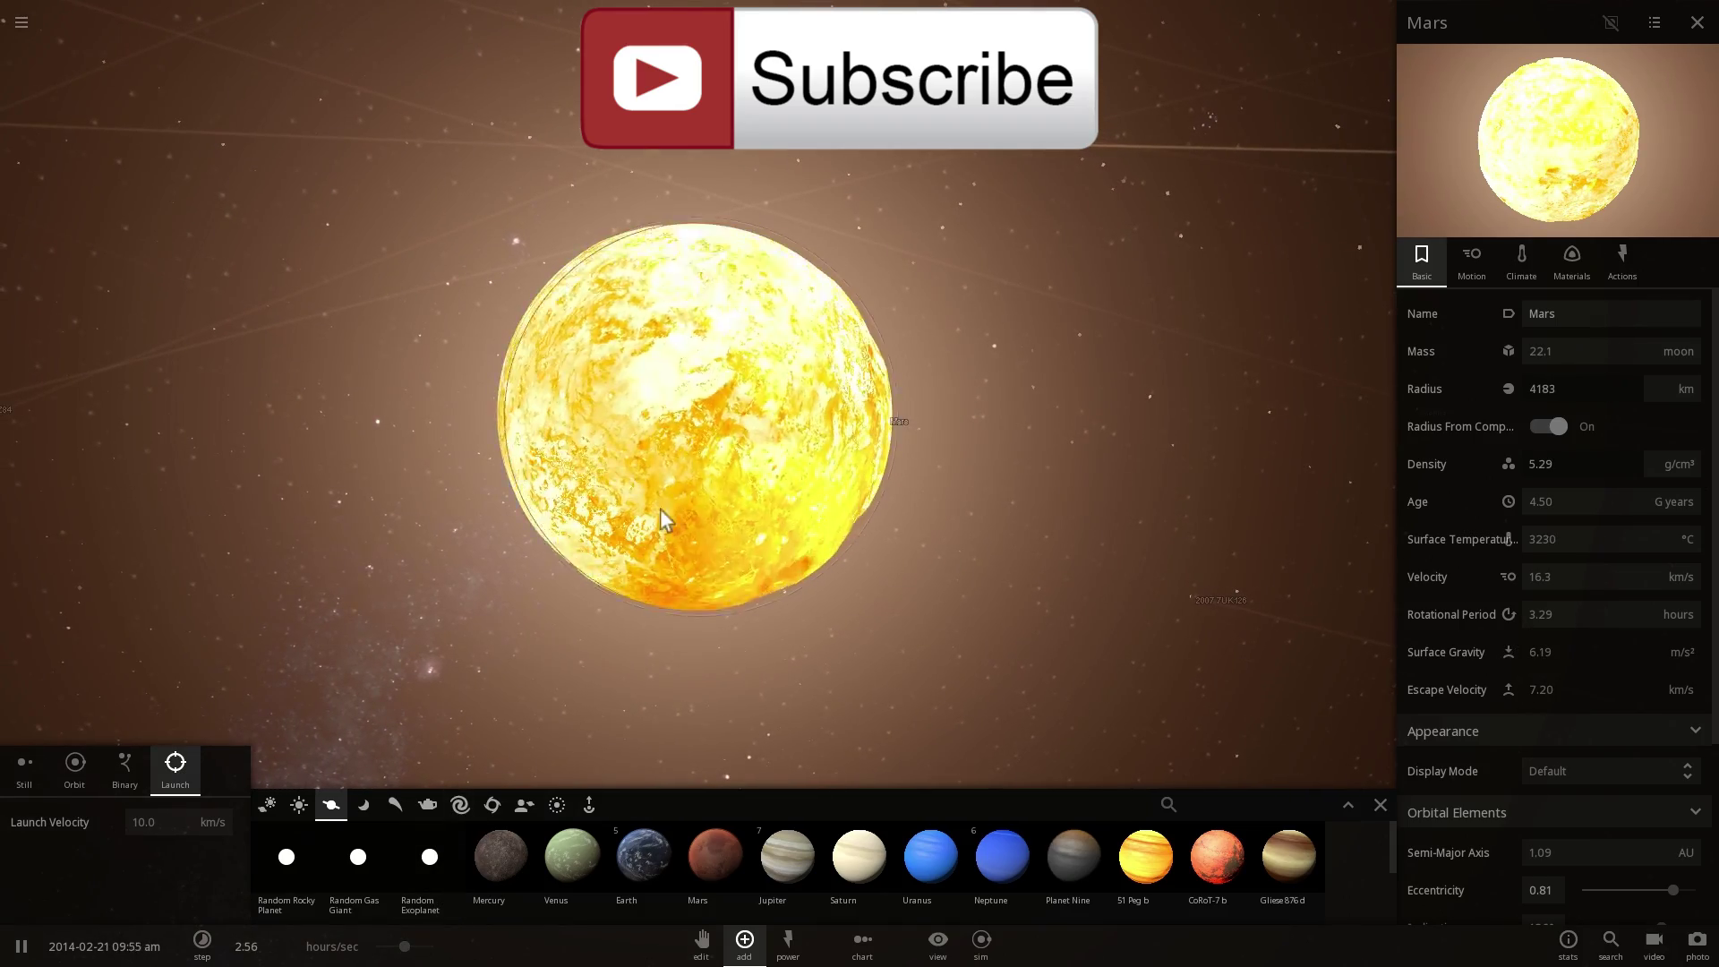
Set the surface temperature of Mars to 20 °C in its climate properties to cool the molten planet.
click(1522, 260)
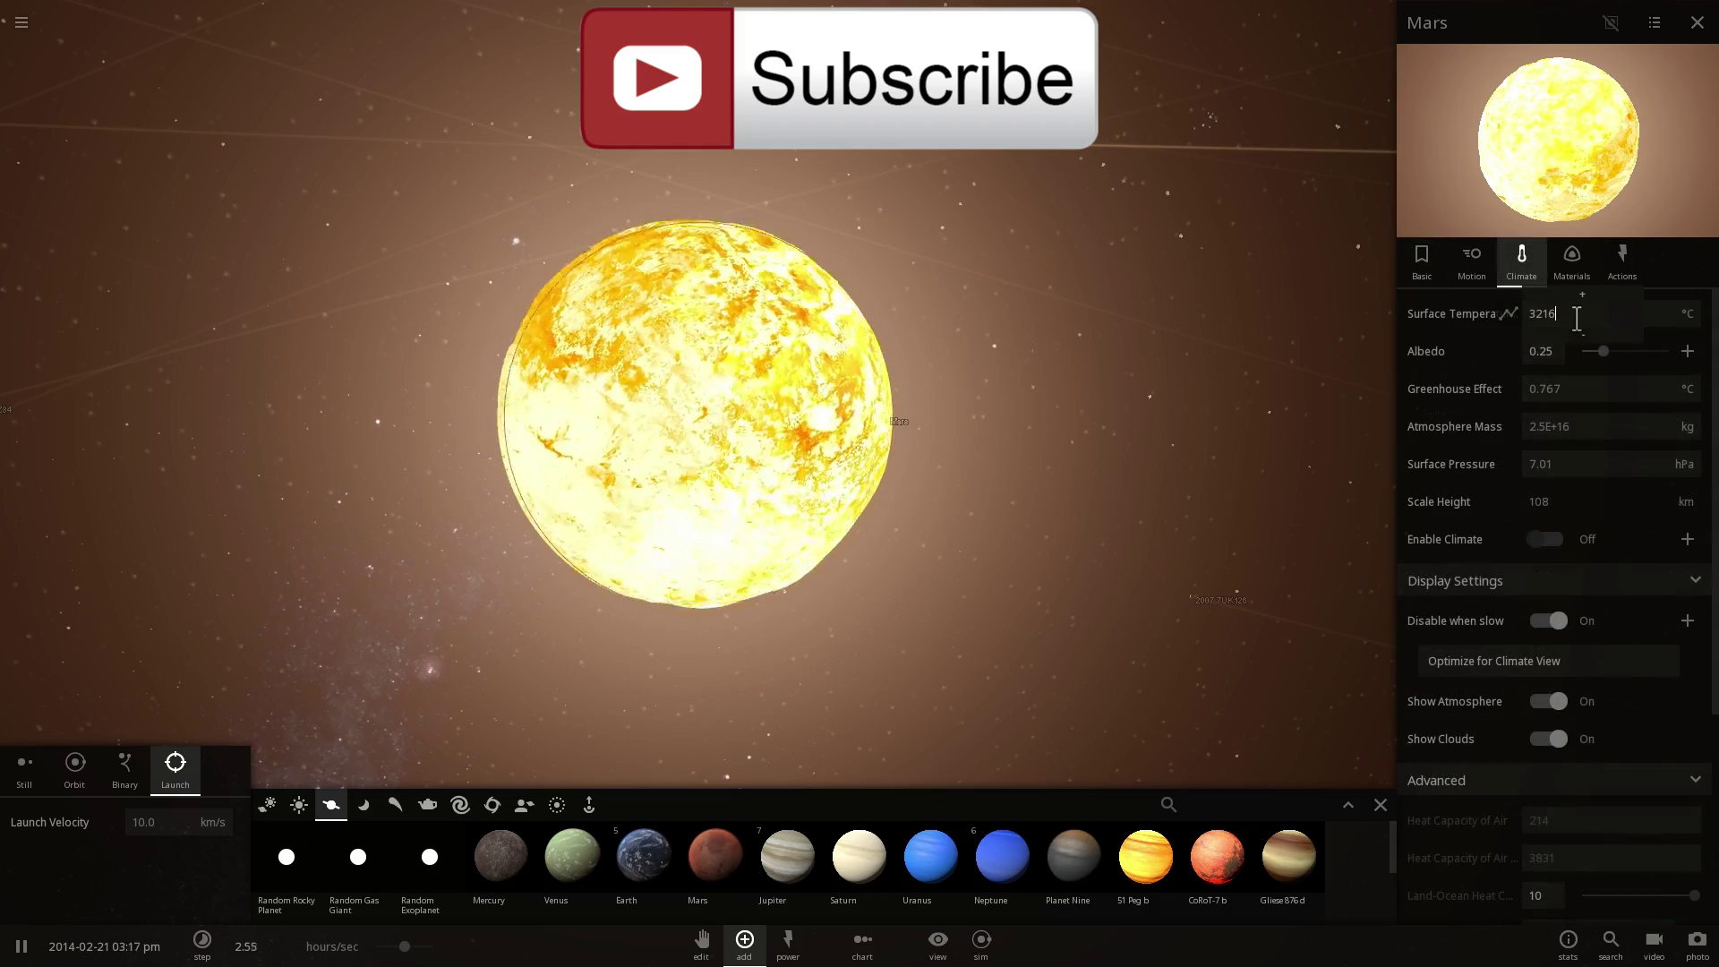
text(20)
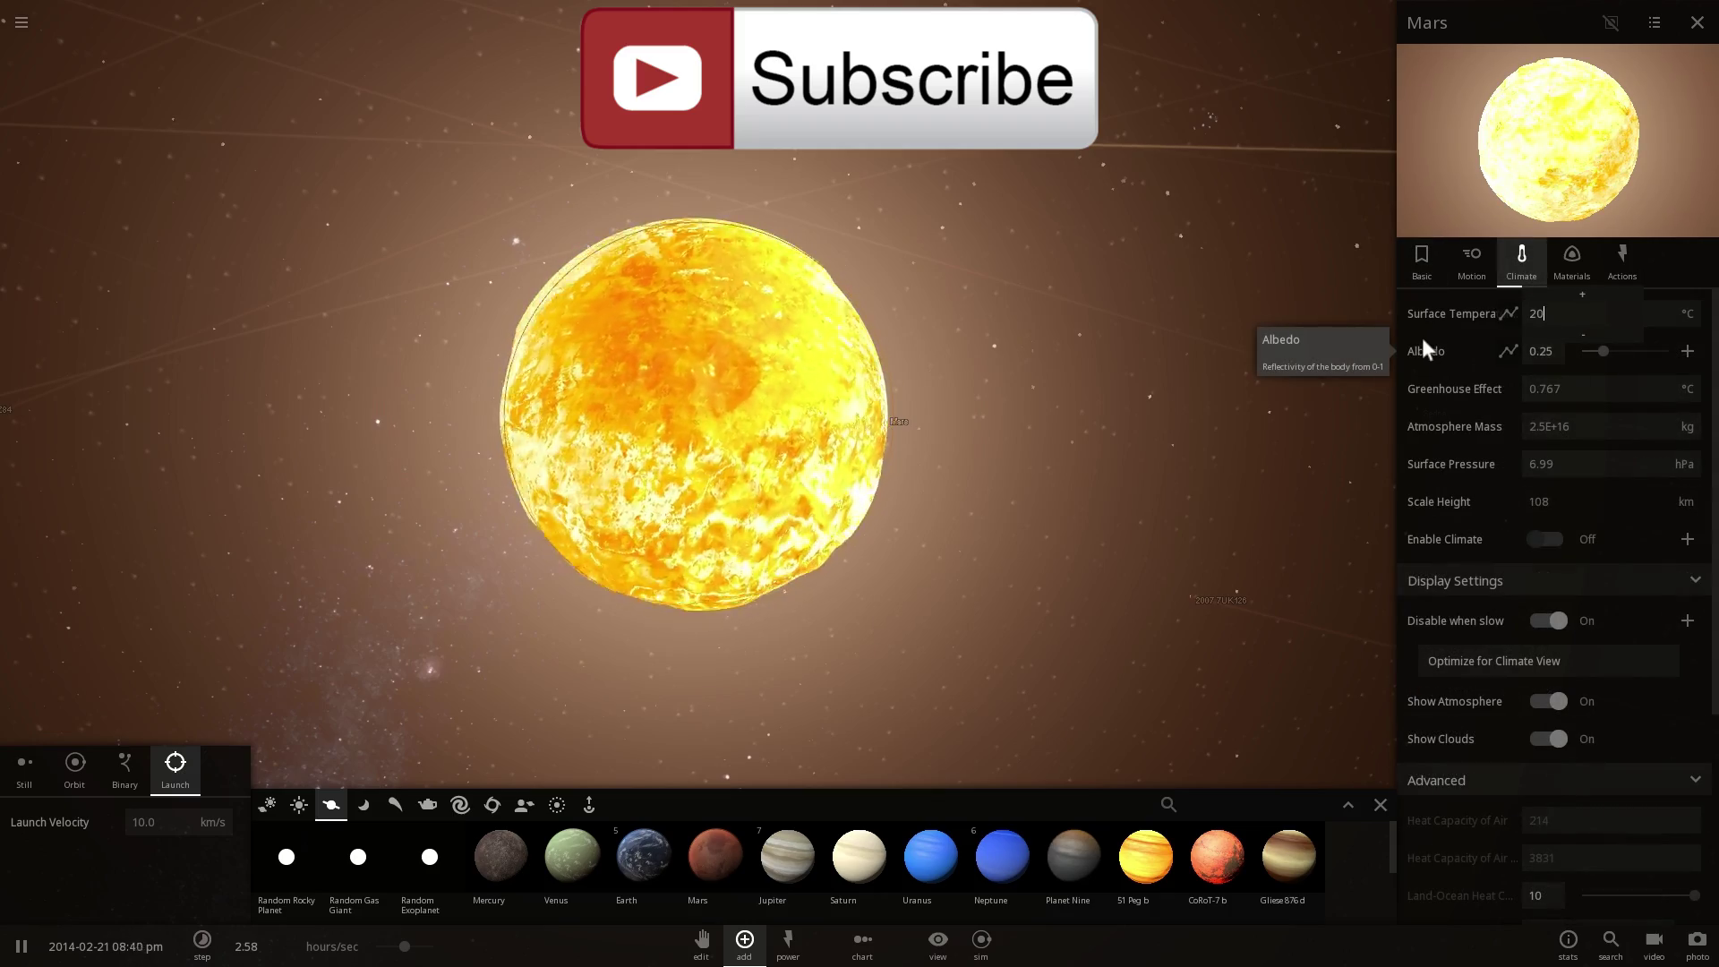
key(Return)
drag(1202, 352, 895, 448)
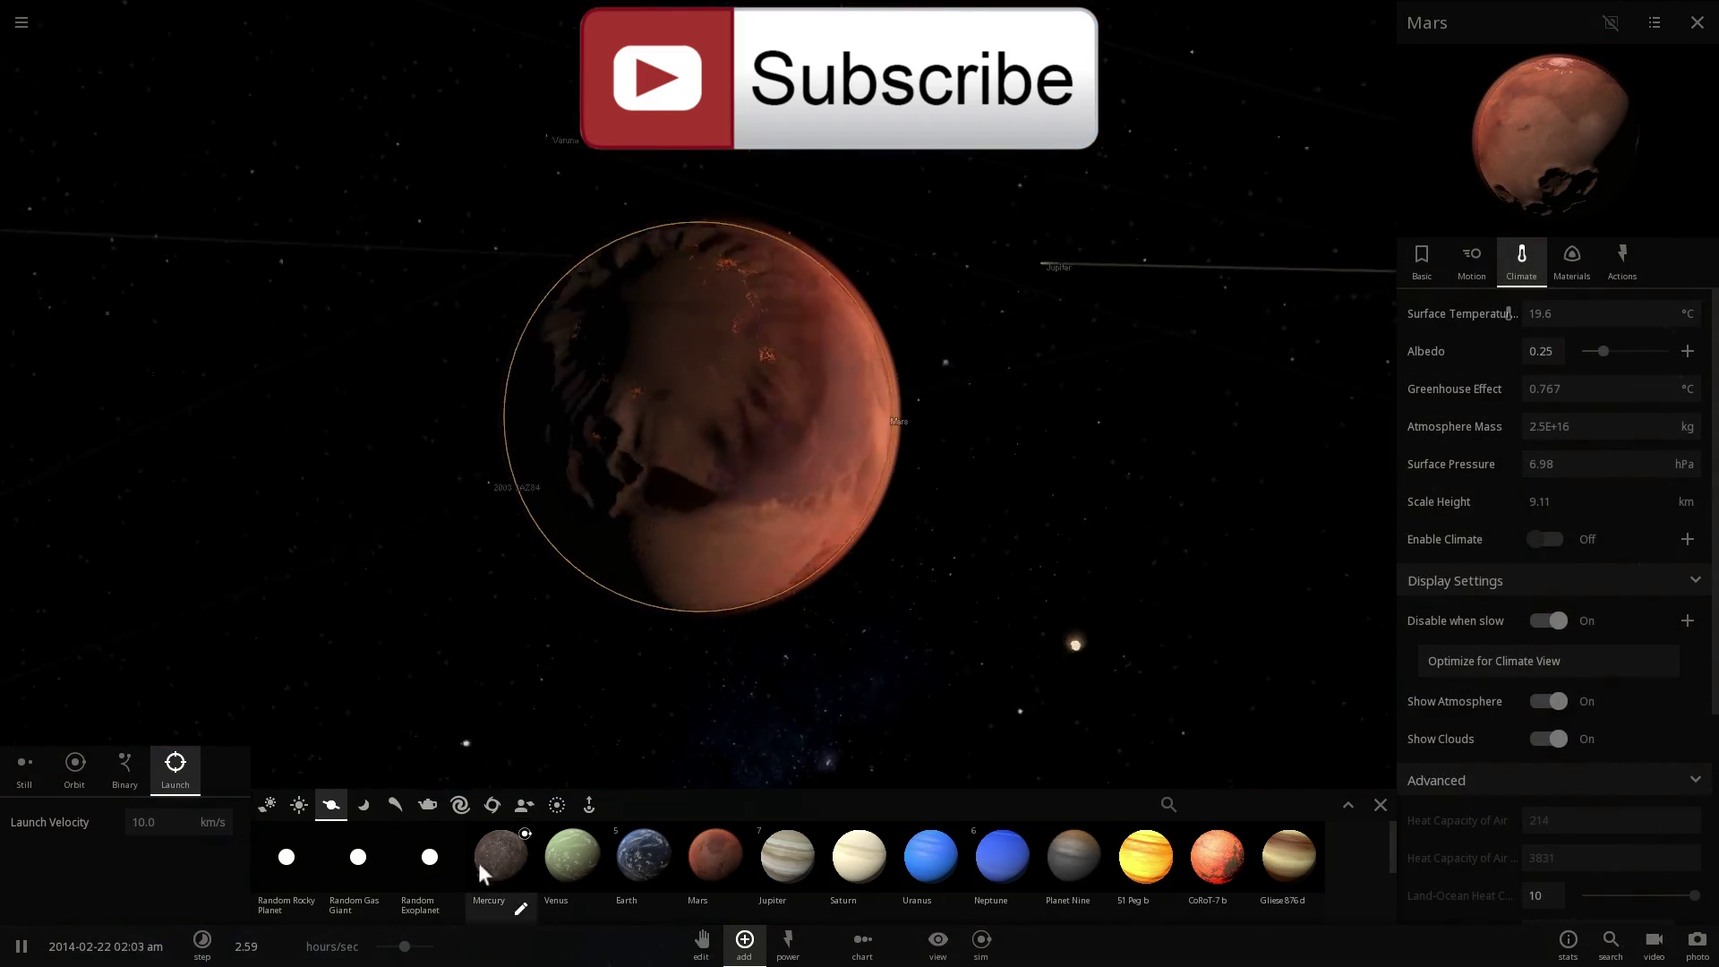
Slow the simulation to about 13.9 mins/sec and inspect the impact craters around the cooled Mars up close.
drag(401, 949, 336, 963)
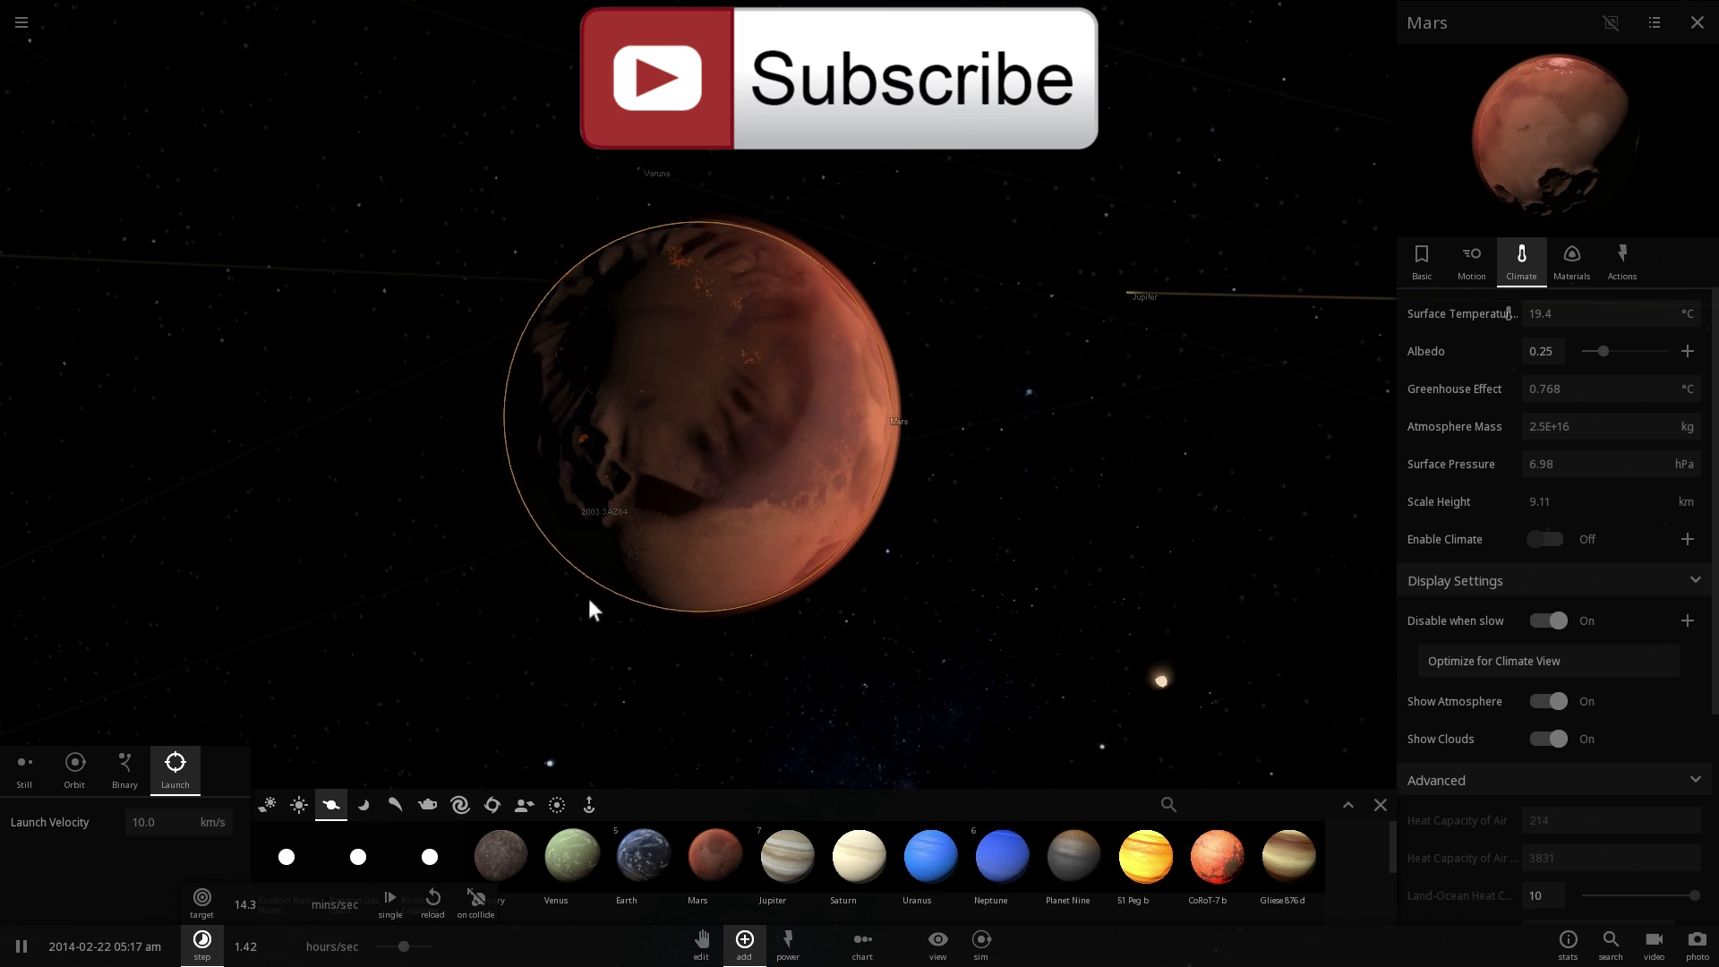
drag(587, 594, 759, 422)
scroll(759, 423, up, 3)
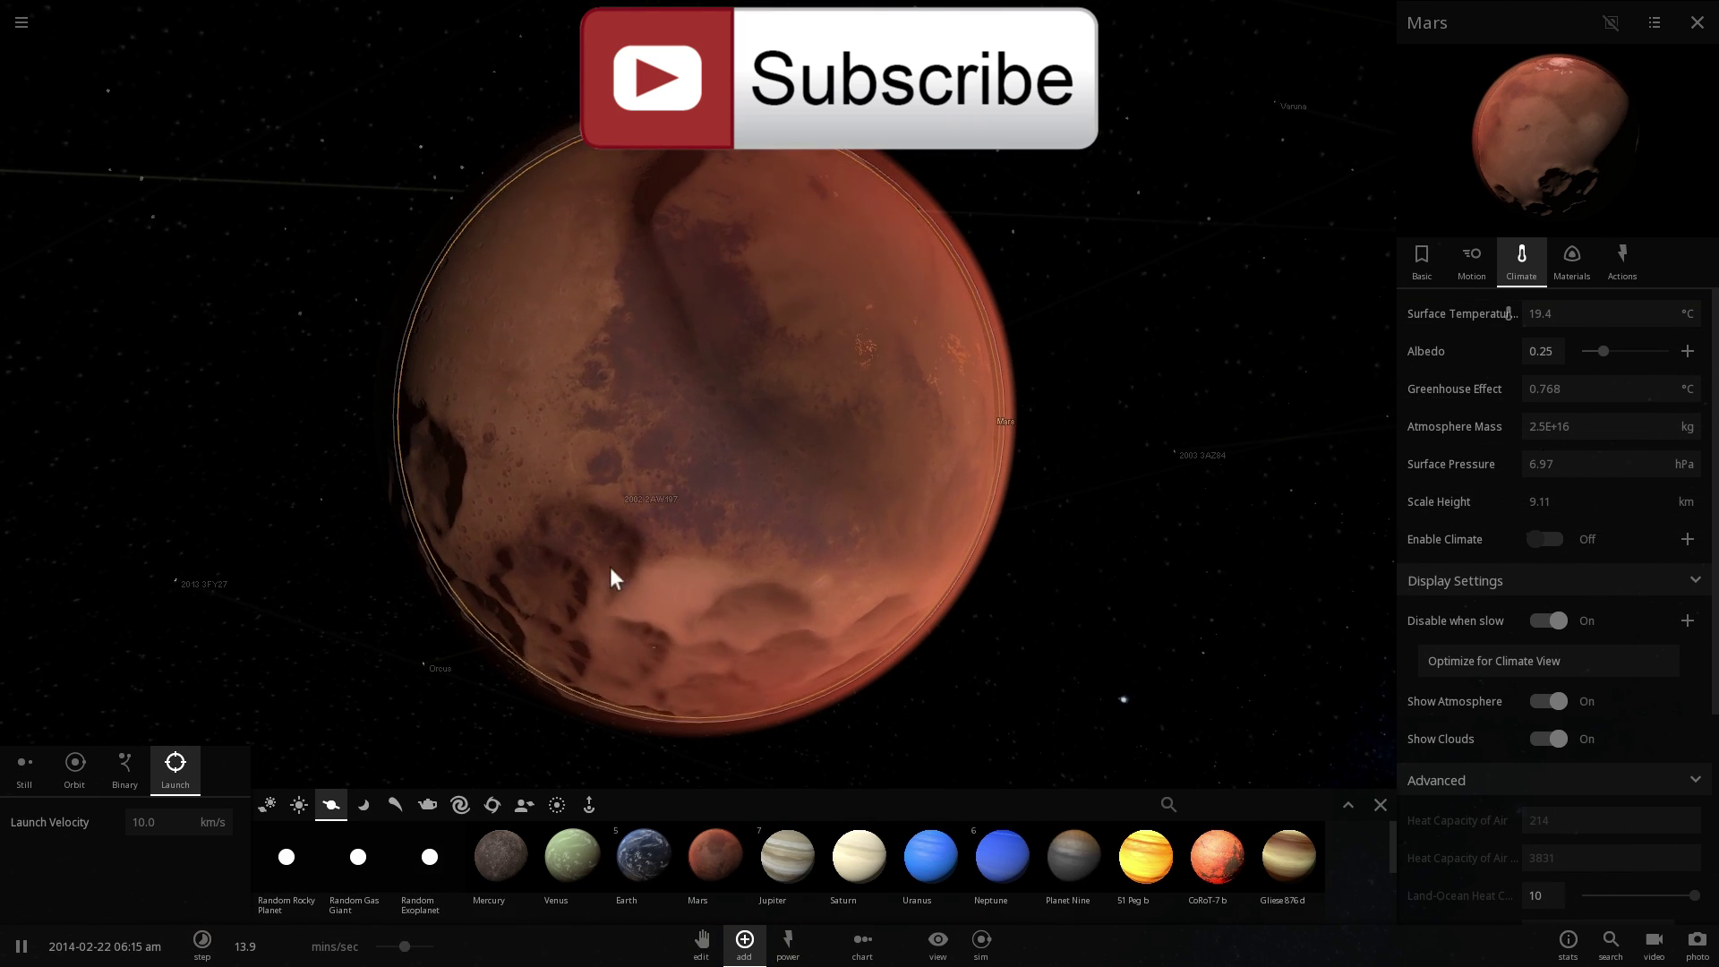
drag(609, 567, 1158, 467)
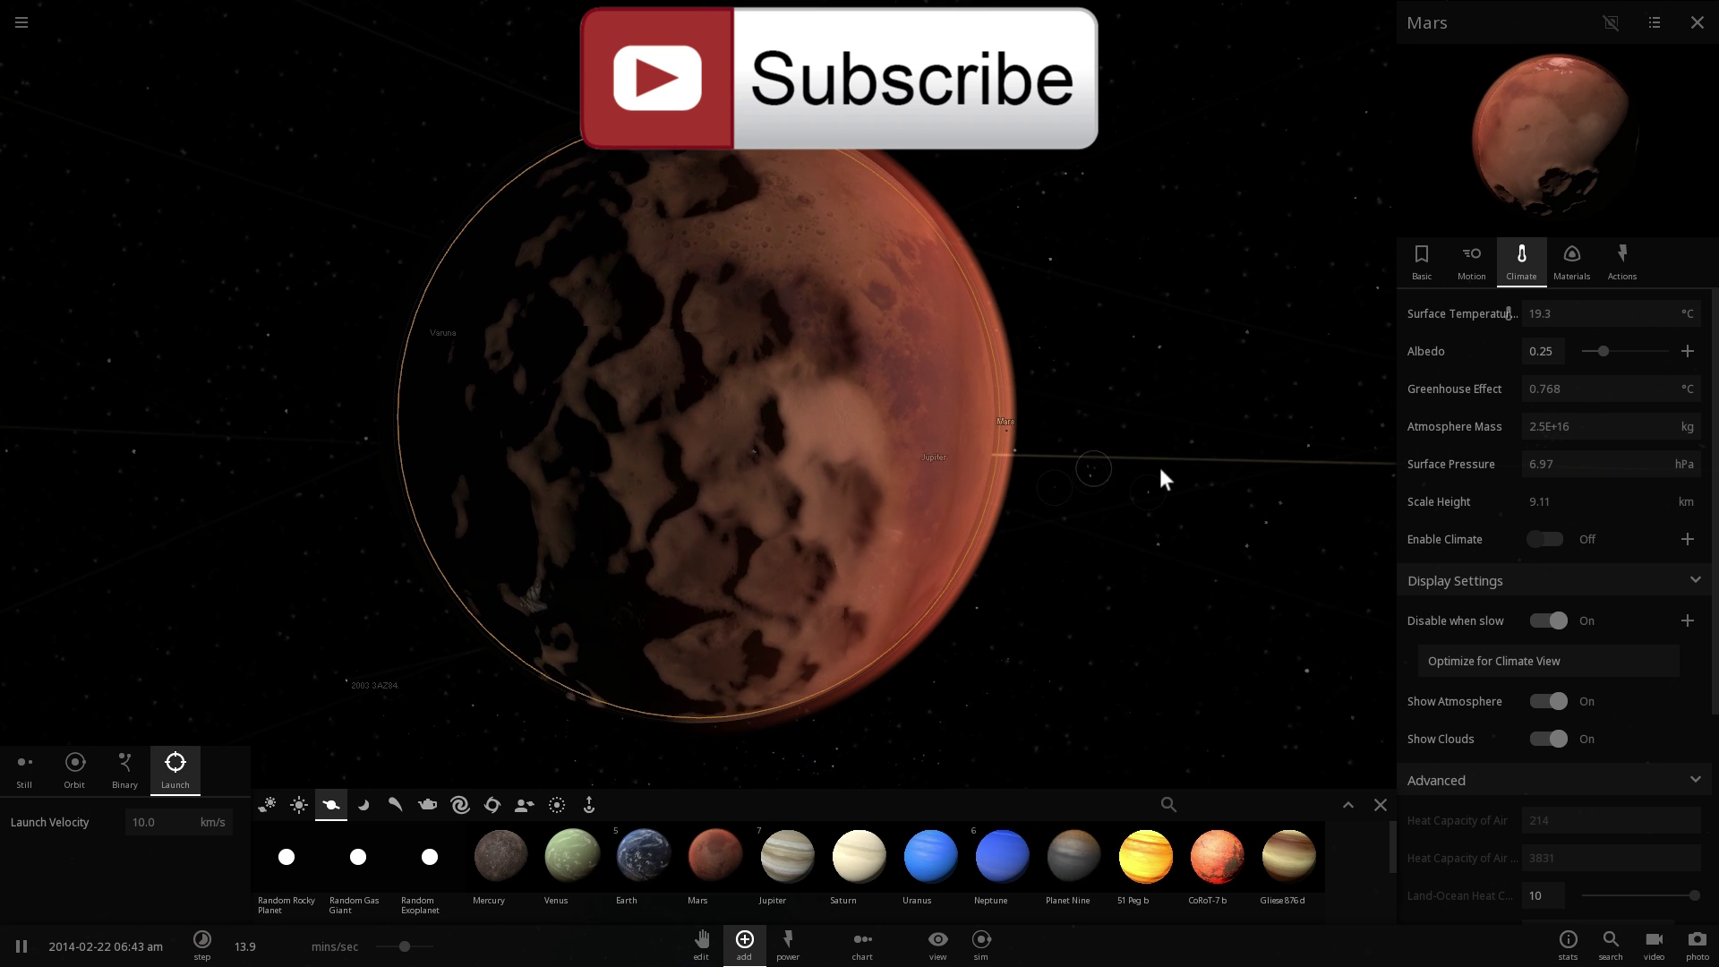